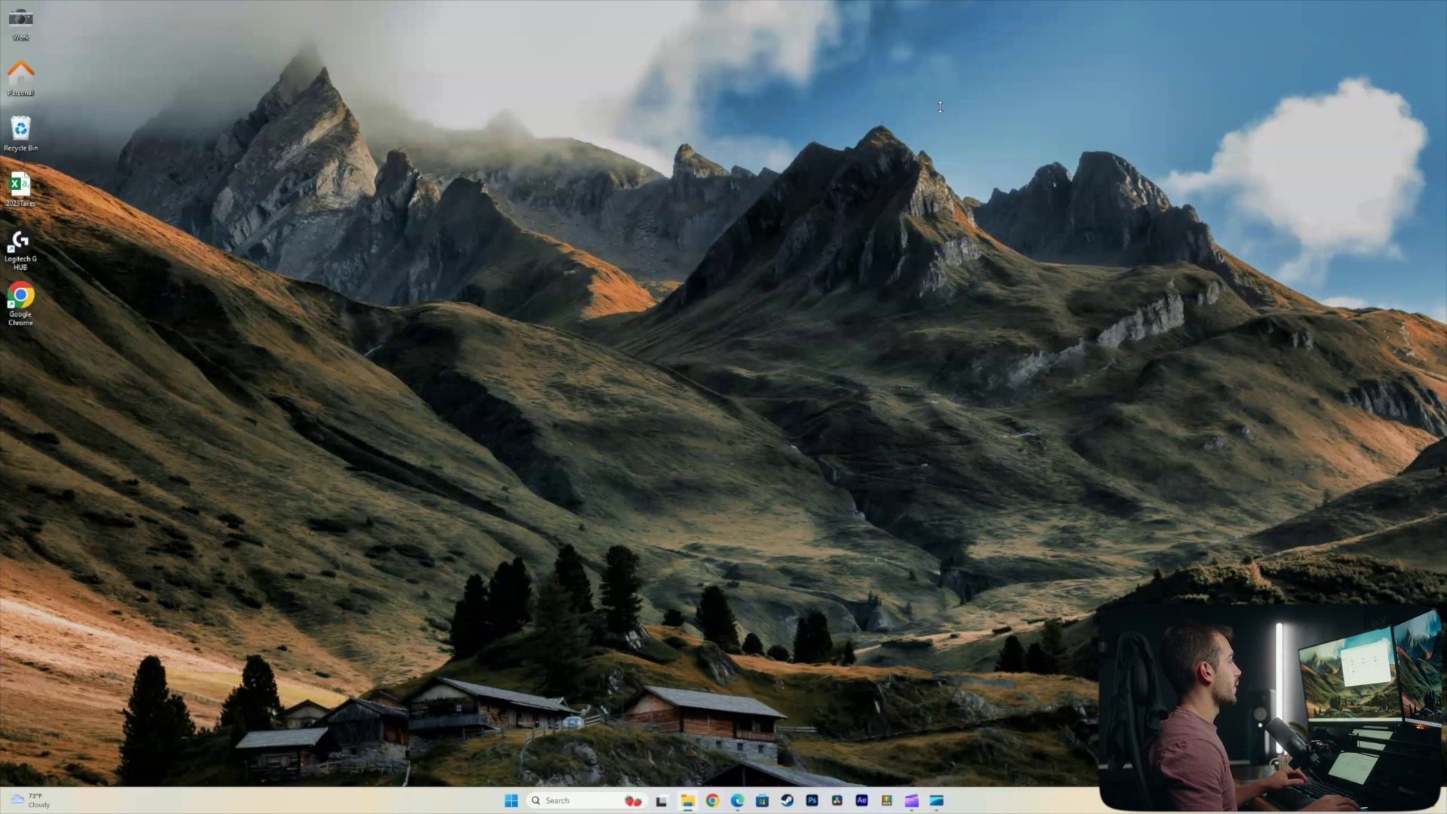
# Step: Open the 100 BT Records file from the 100-BT-Records archive in the Downloads folder
pyautogui.moveTo(978, 116); pyautogui.dragTo(558, 142)
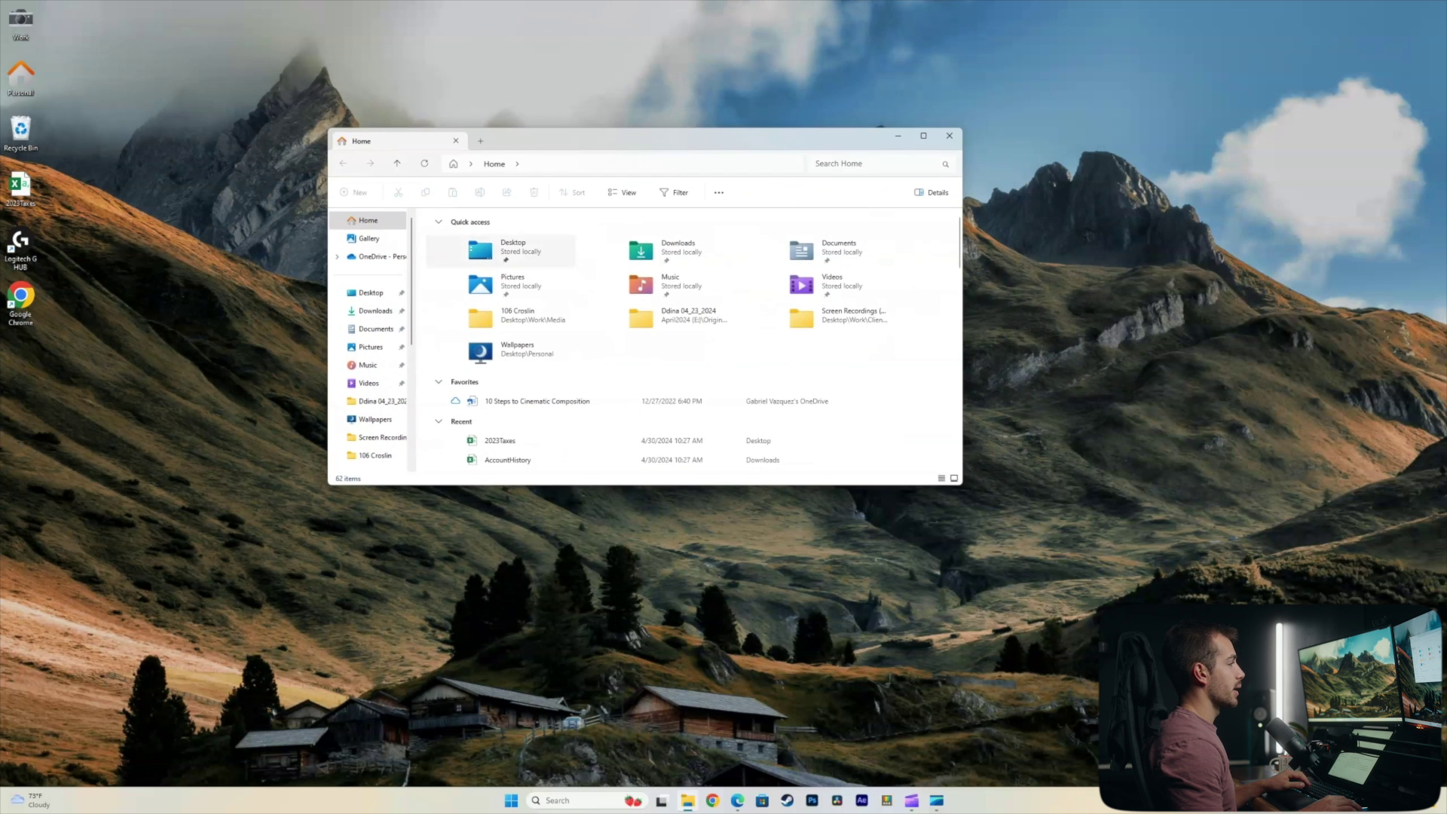
pyautogui.click(375, 312)
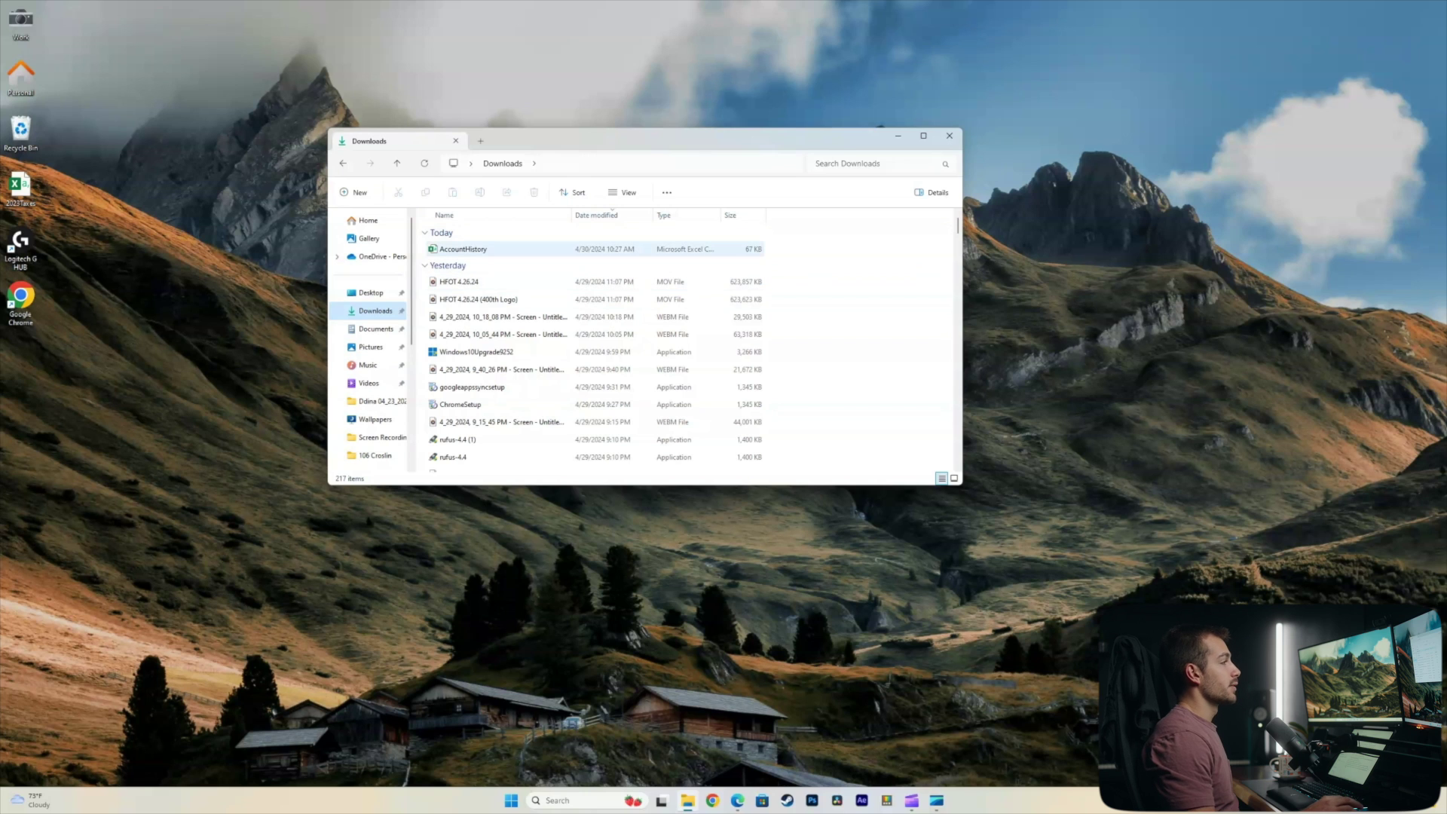
pyautogui.moveTo(533, 140); pyautogui.dragTo(513, 156)
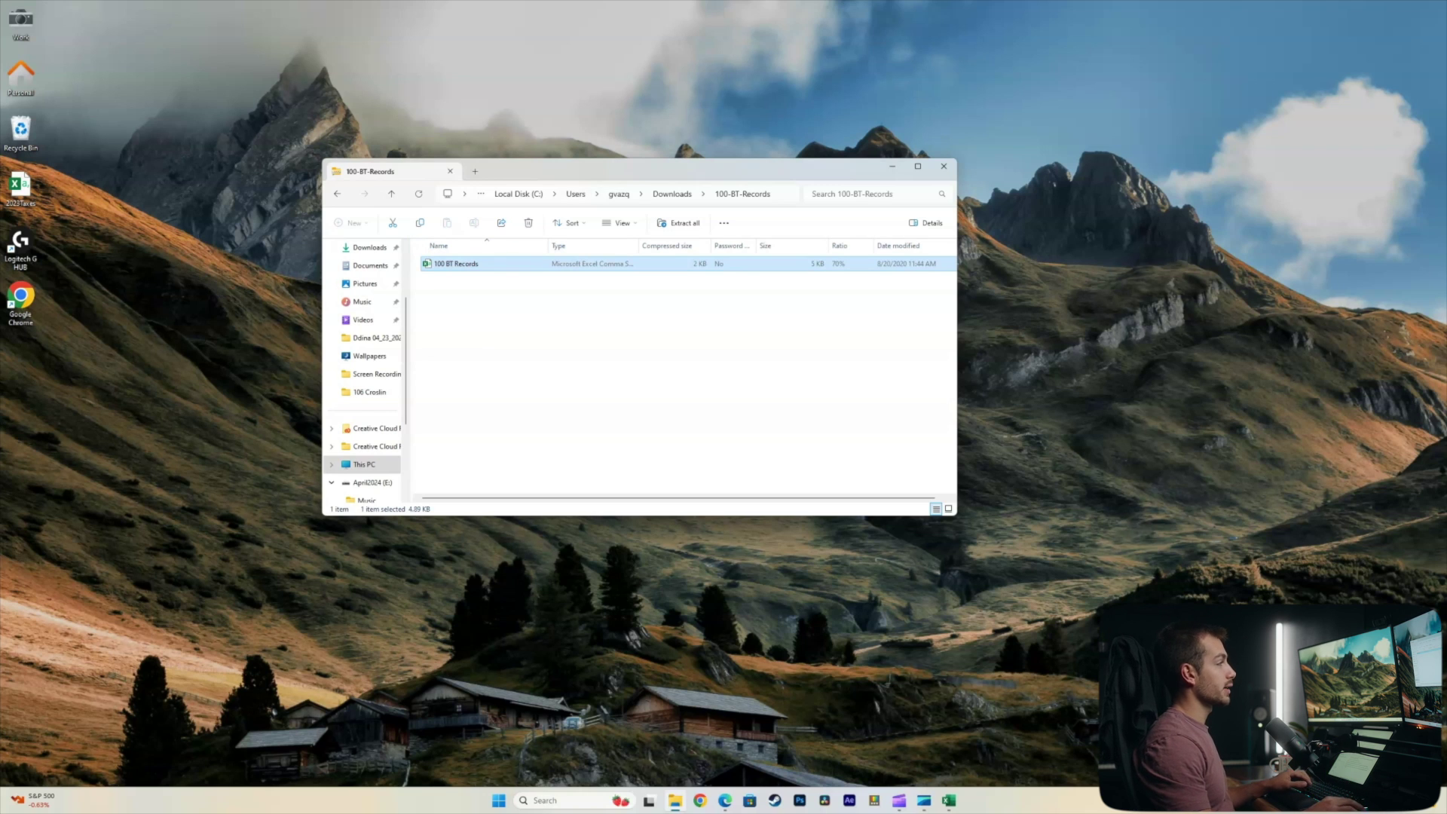
pyautogui.doubleClick(457, 263)
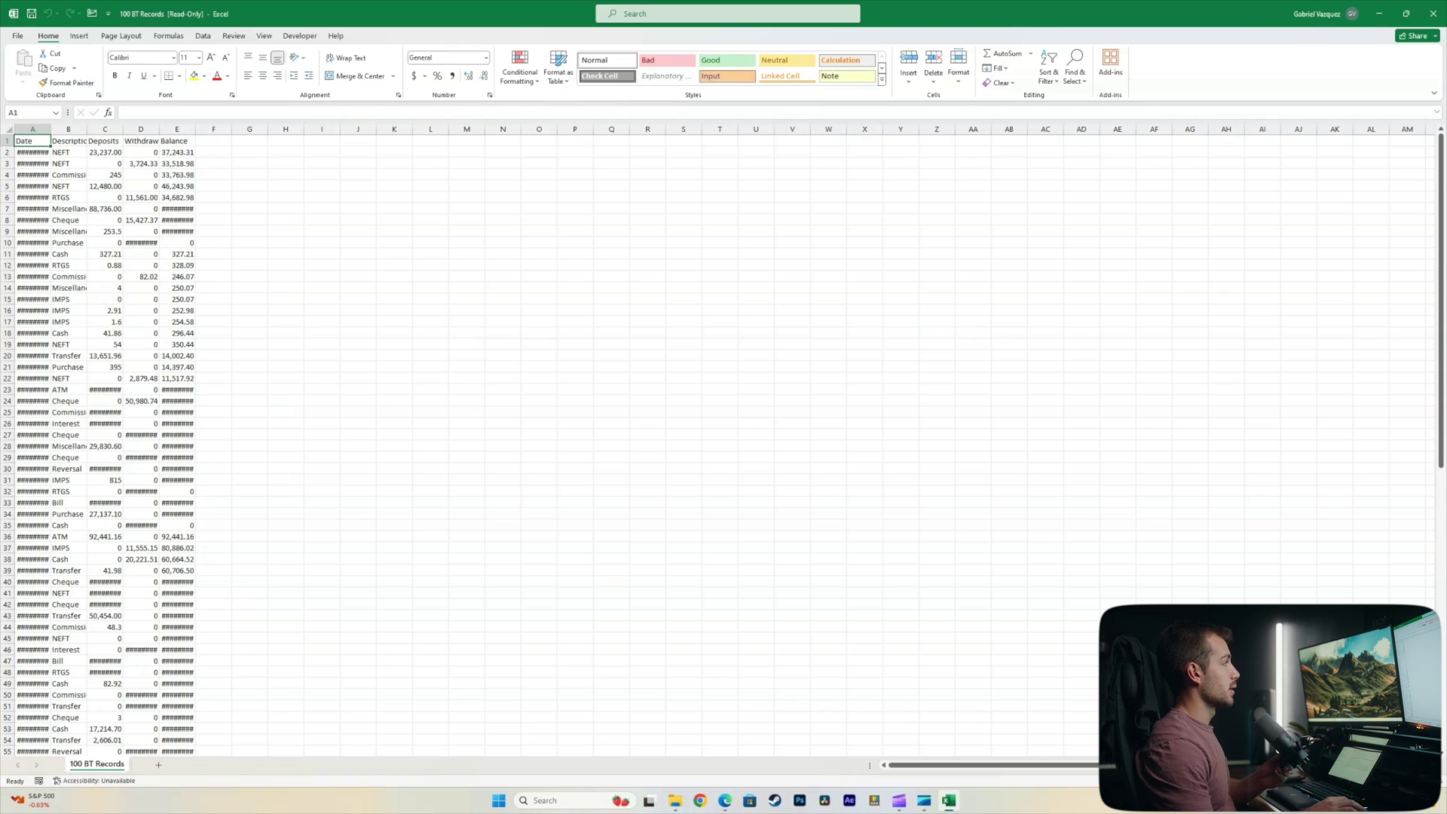
# Step: Examine the bank record's column headings and the first transaction dates
pyautogui.click(32, 152)
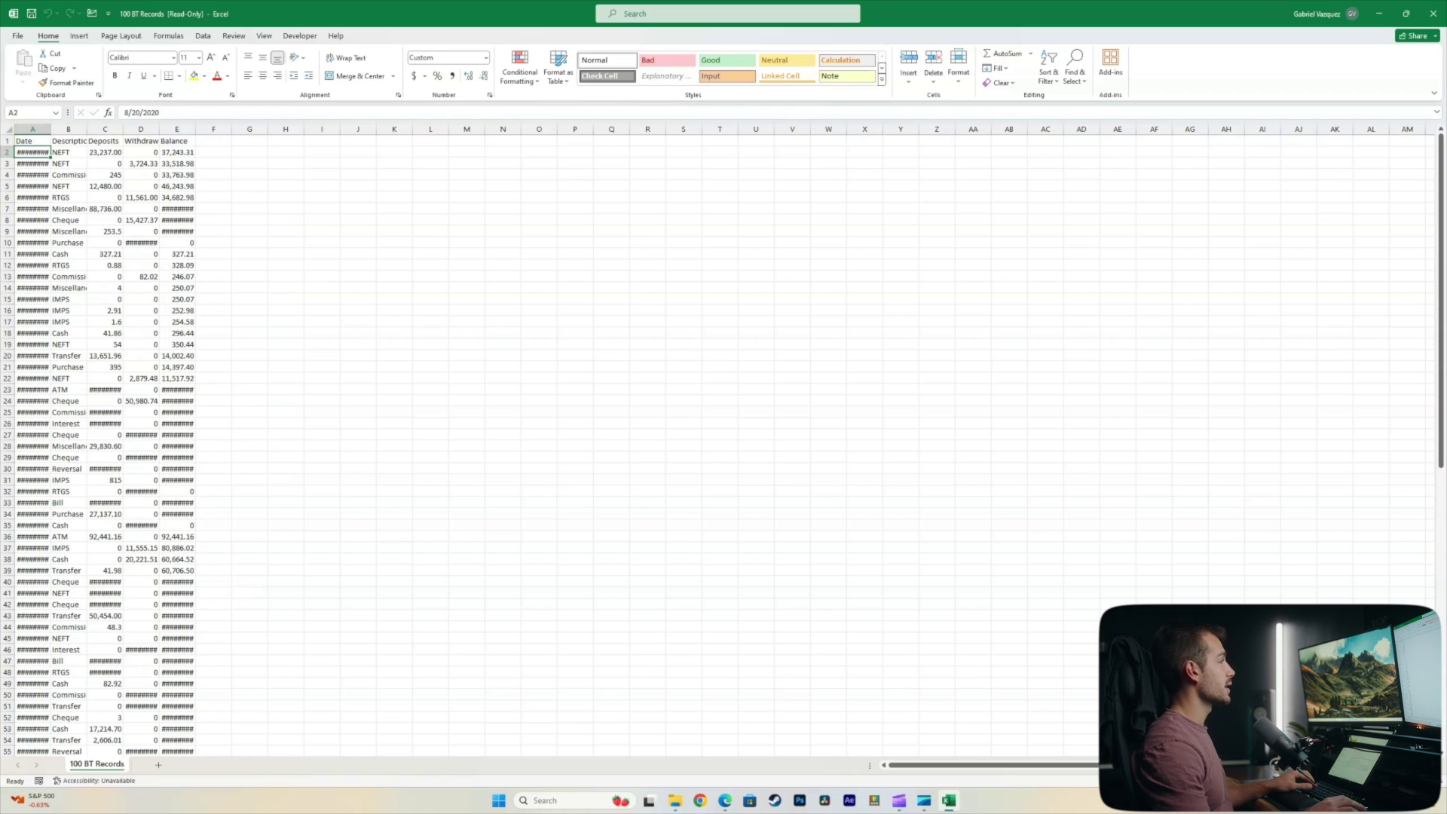
pyautogui.click(68, 141)
pyautogui.click(113, 141)
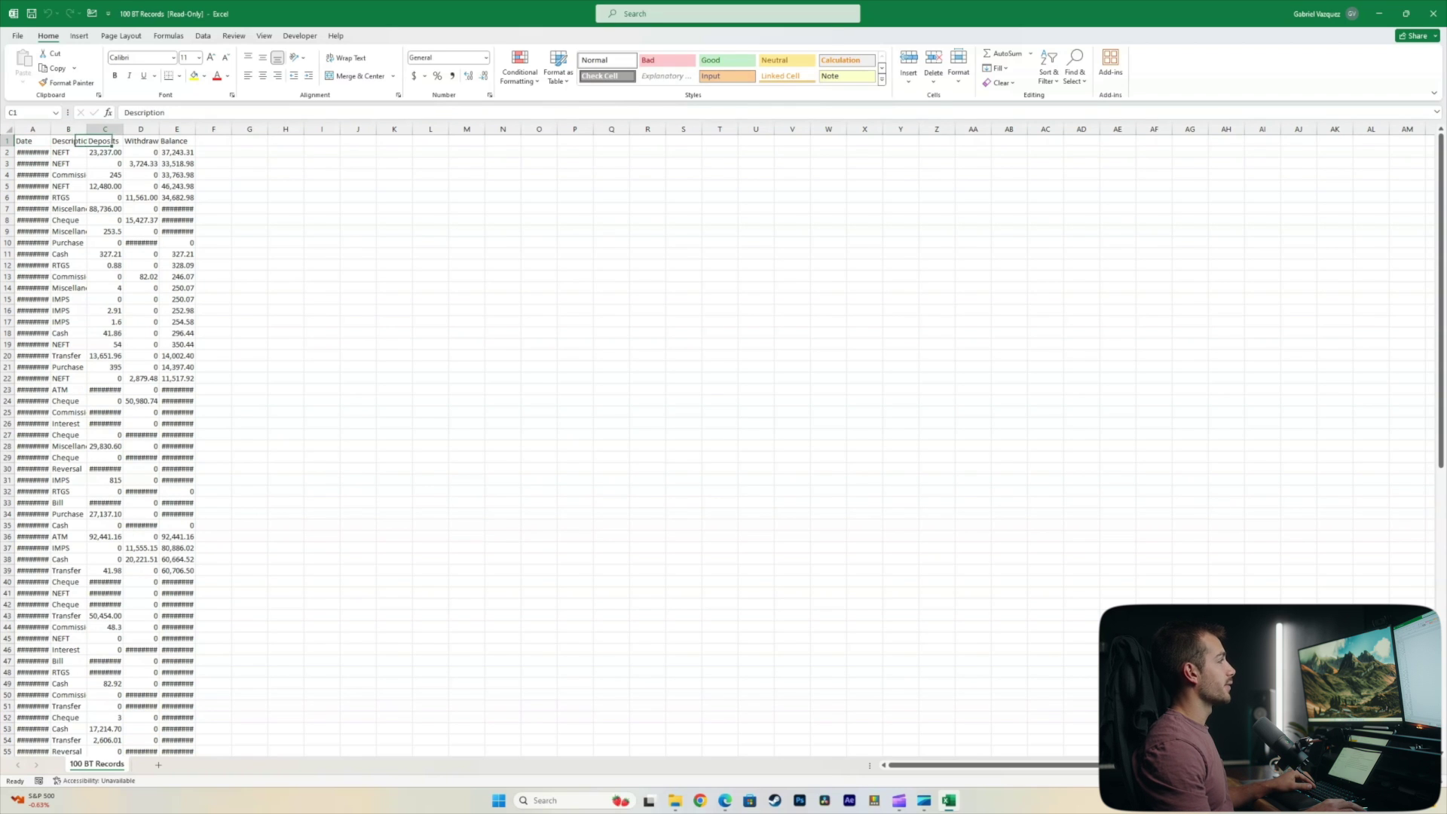
pyautogui.click(141, 140)
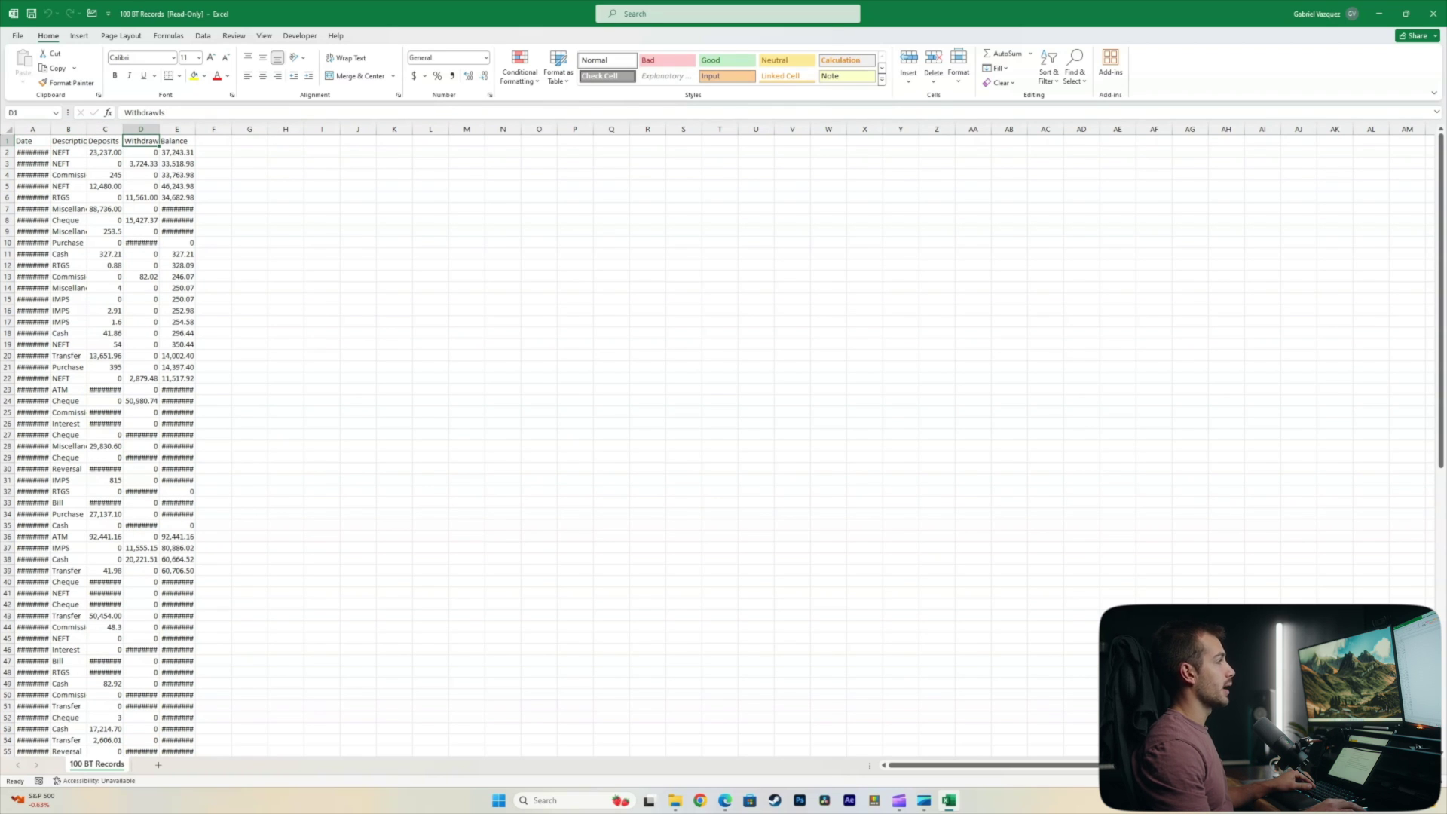
pyautogui.click(177, 141)
pyautogui.click(32, 164)
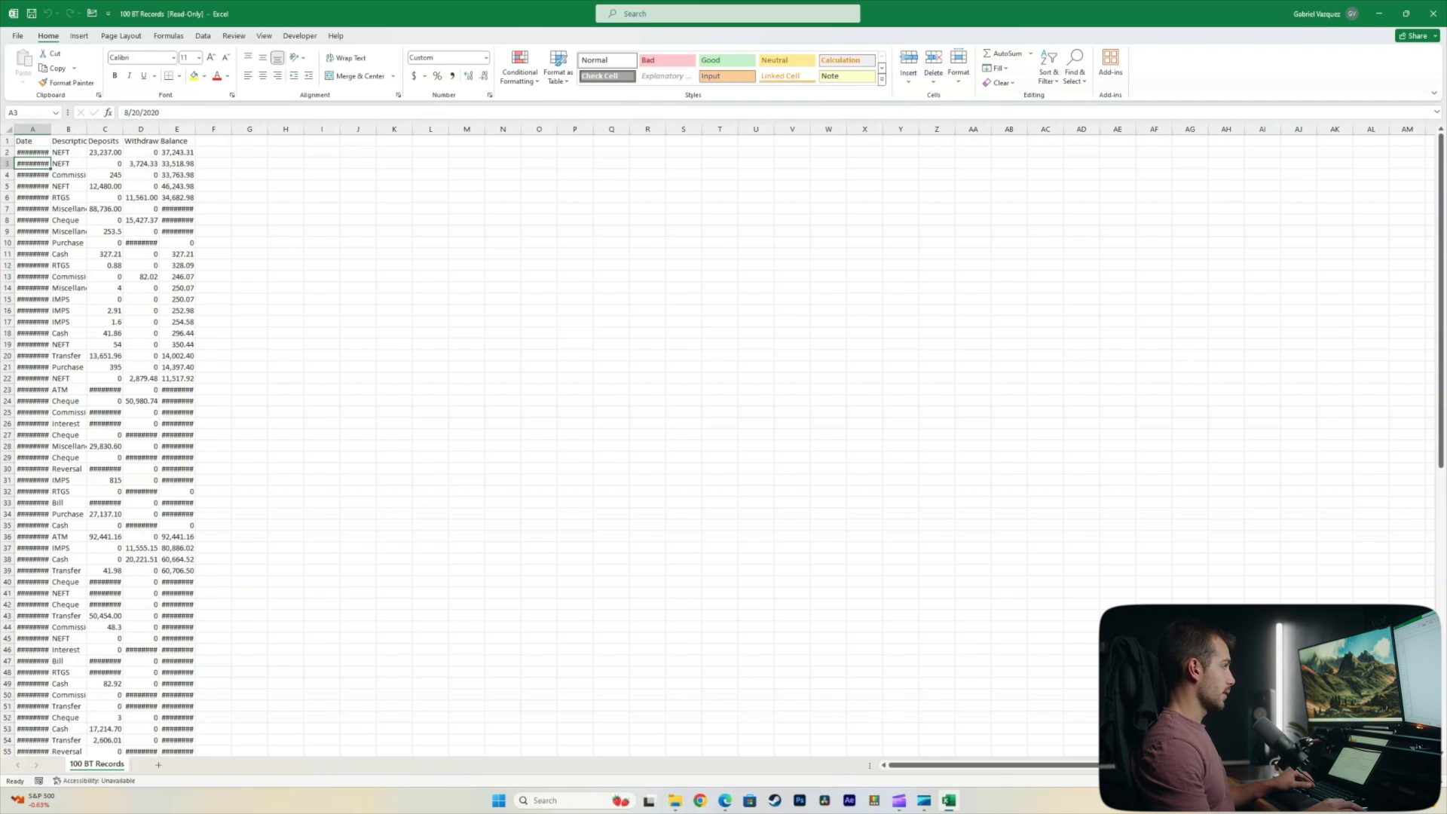
pyautogui.click(33, 152)
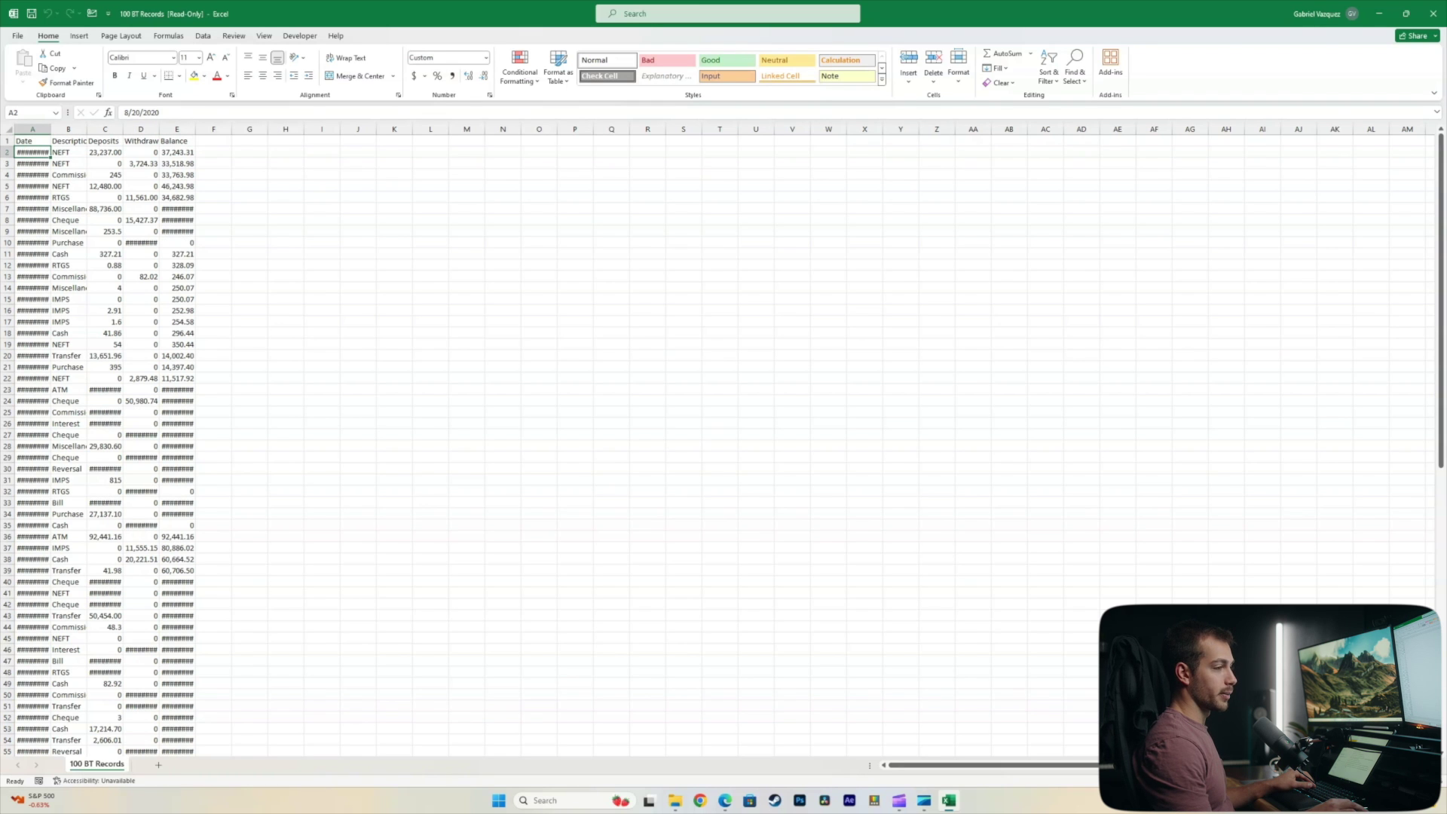
# Step: Insert three blank rows above the column heading row
pyautogui.scroll(6, 715, 437)
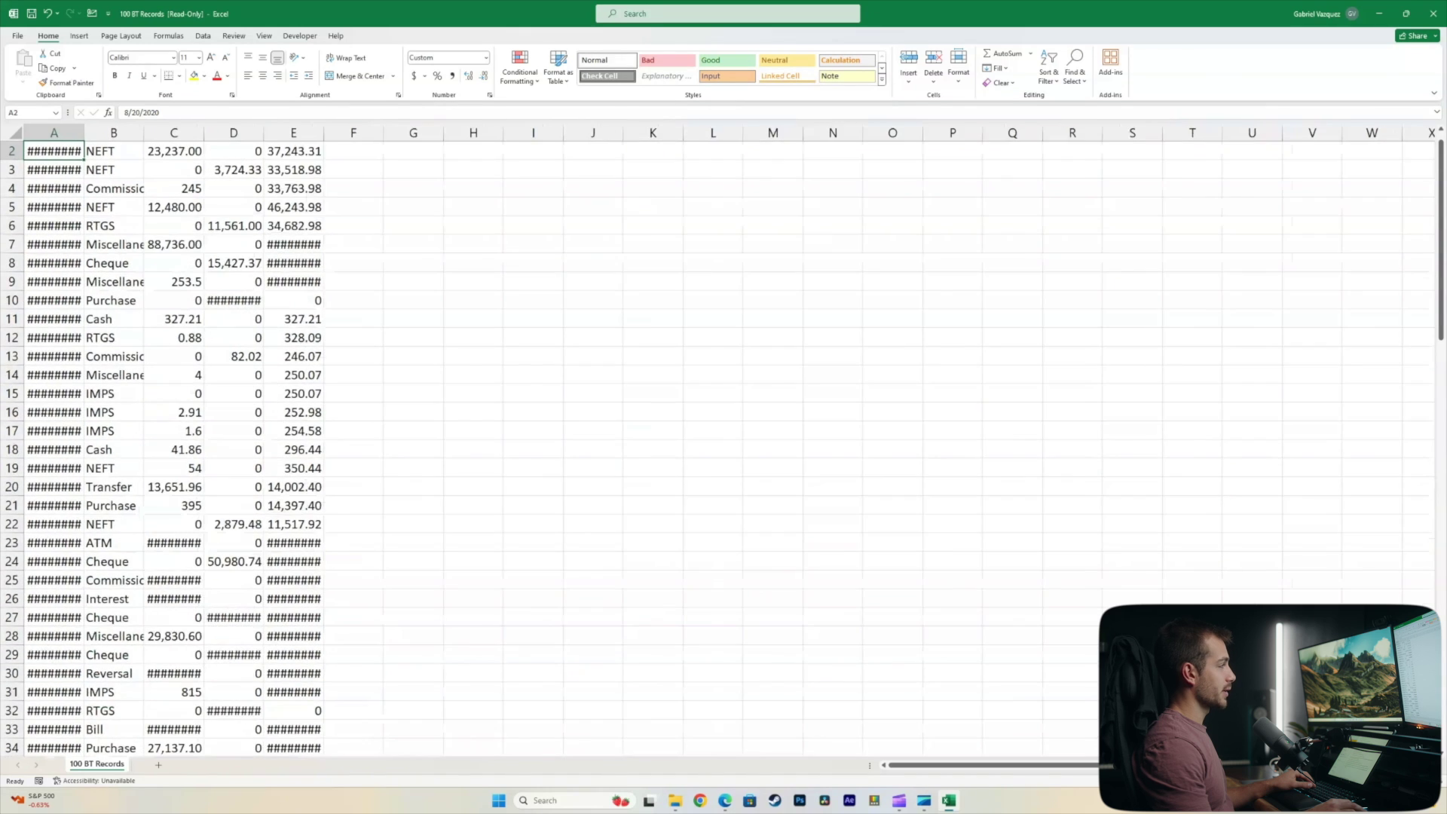
pyautogui.scroll(1, 721, 452)
pyautogui.click(14, 155)
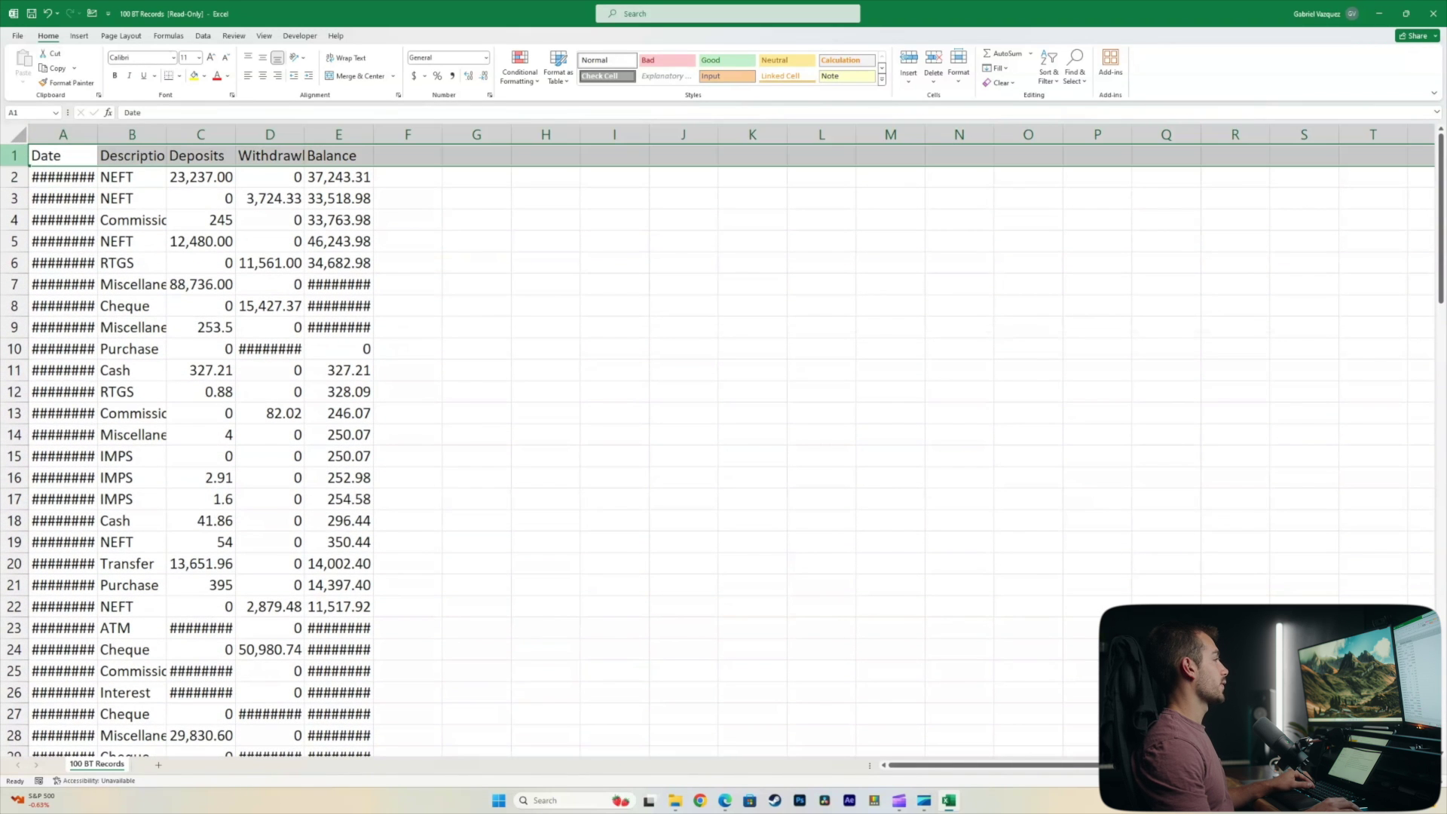
pyautogui.rightClick(18, 158)
pyautogui.click(46, 269)
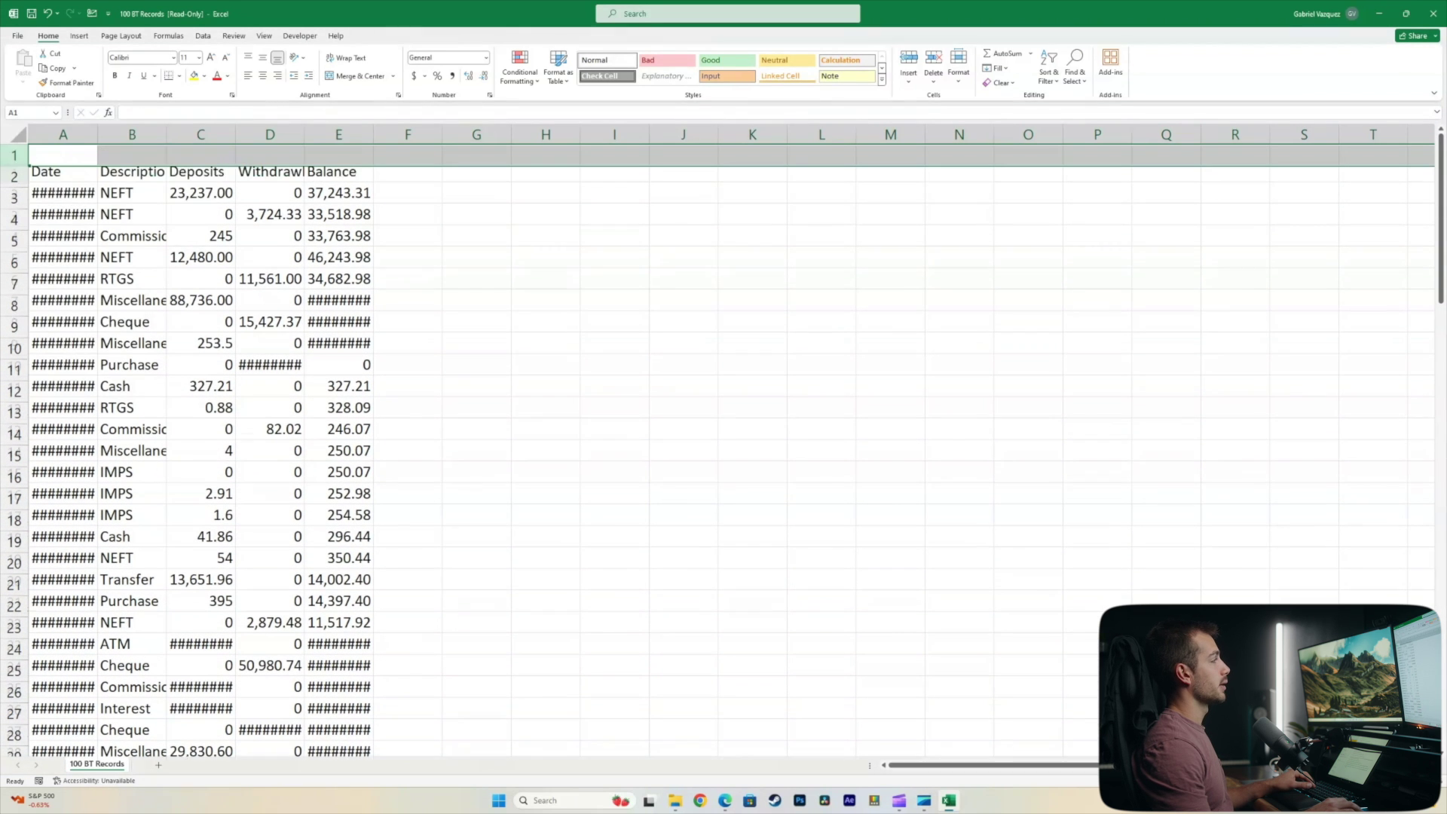
pyautogui.rightClick(22, 159)
pyautogui.click(46, 269)
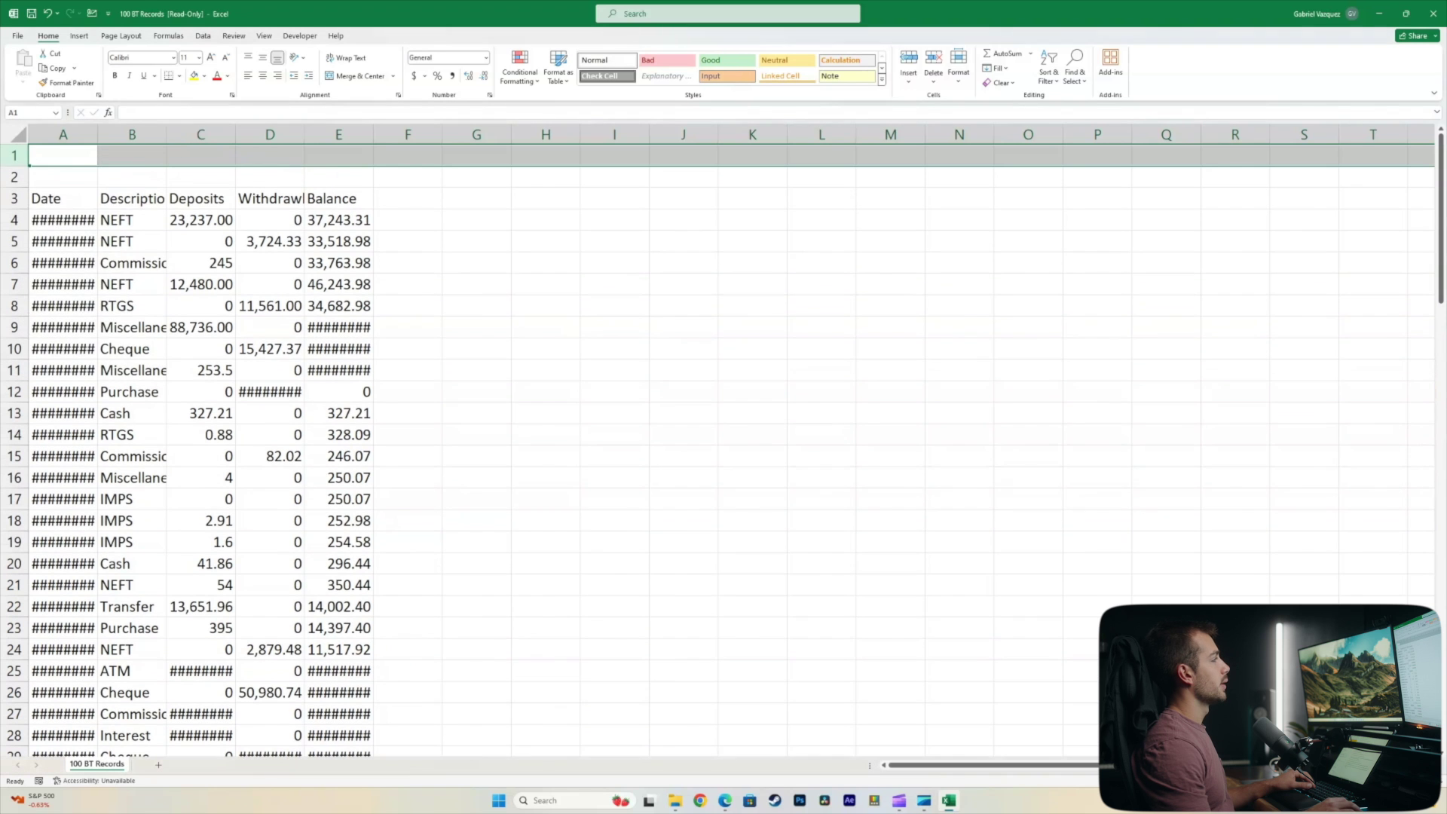
pyautogui.rightClick(18, 157)
pyautogui.click(48, 268)
# Step: Enter the title "Company Name, LLC." in cell A1
pyautogui.click(64, 156)
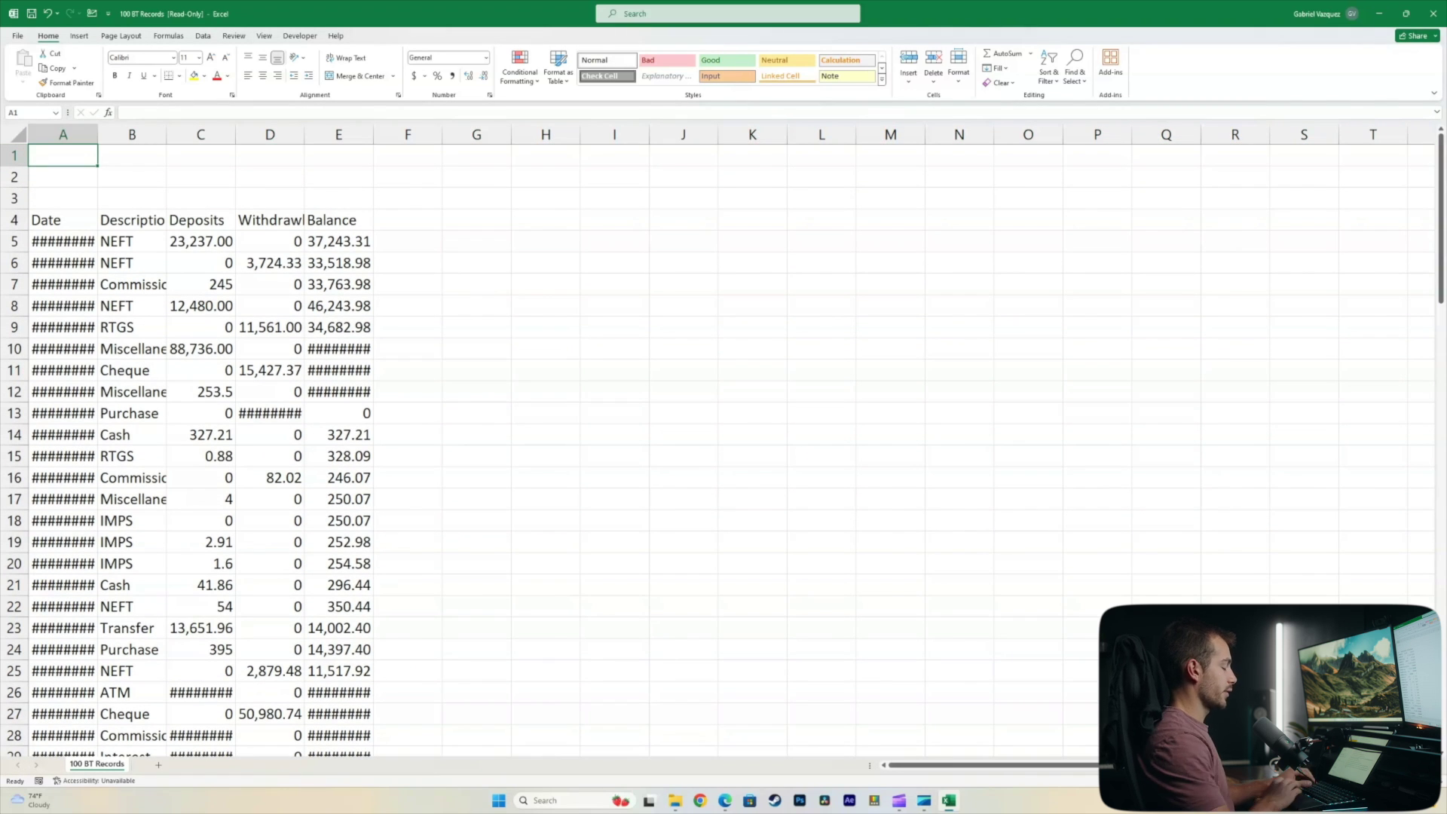
pyautogui.write('Comp')
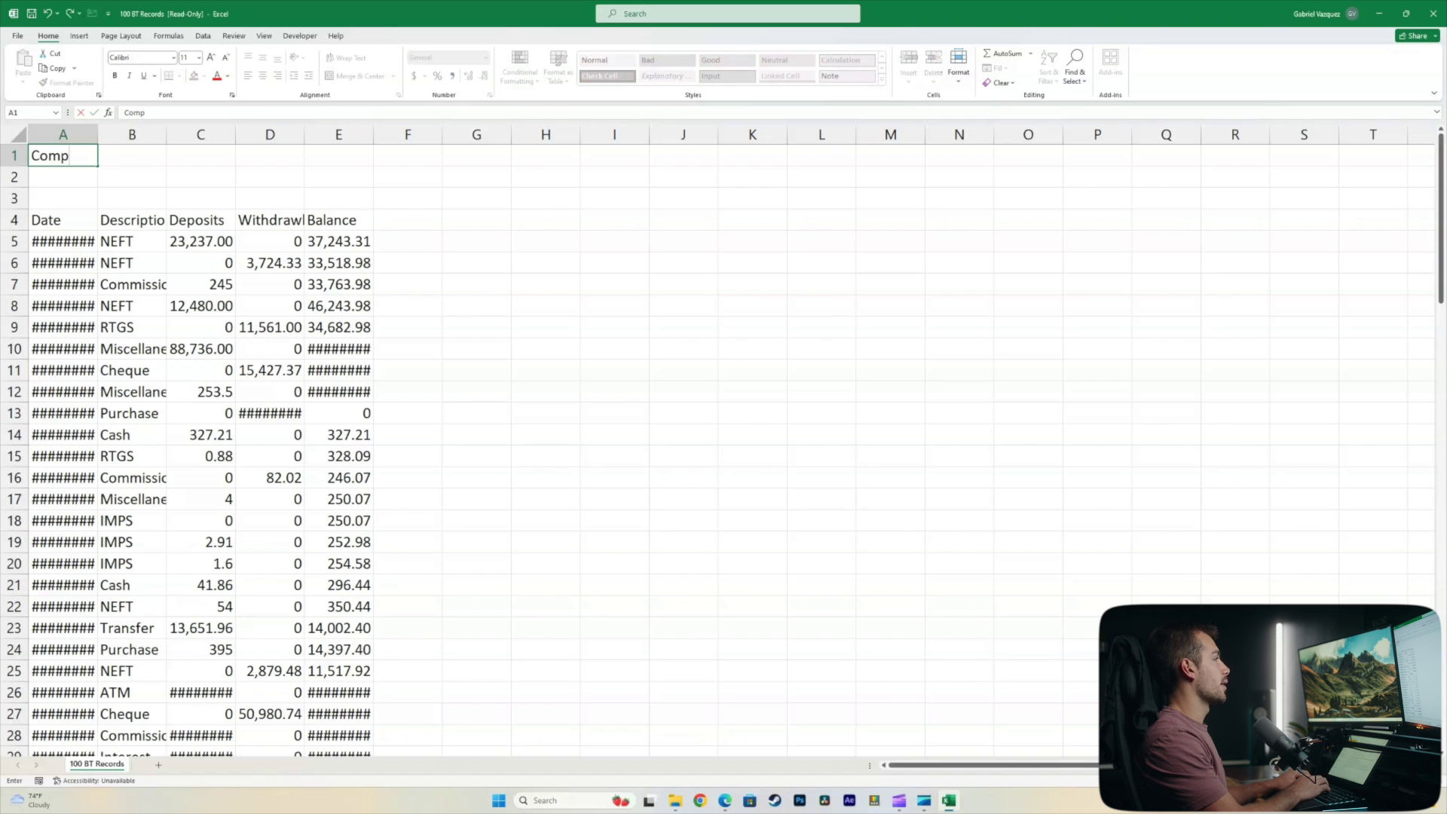
pyautogui.write('any Name, LLC')
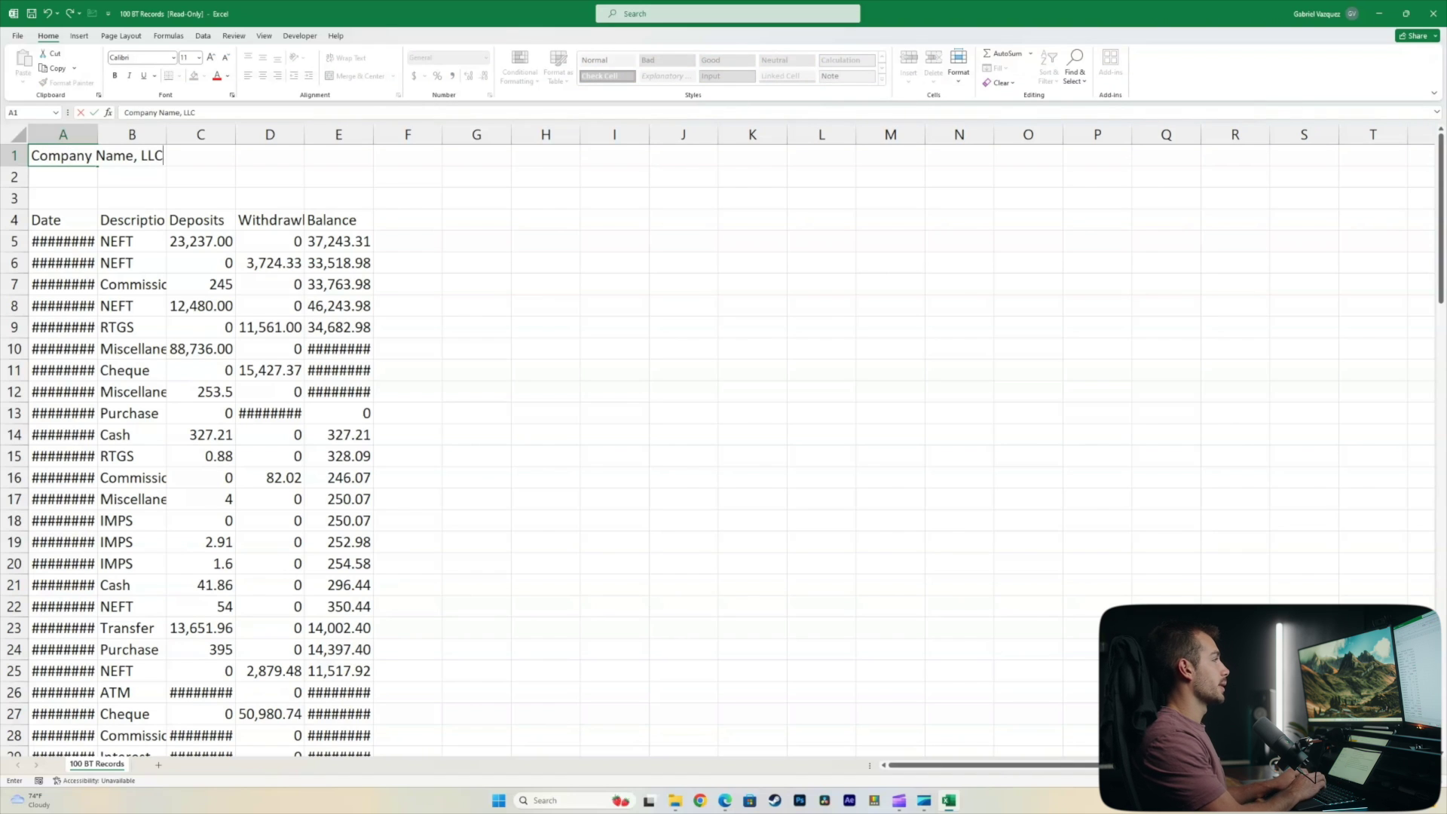
pyautogui.write('.')
pyautogui.click(338, 177)
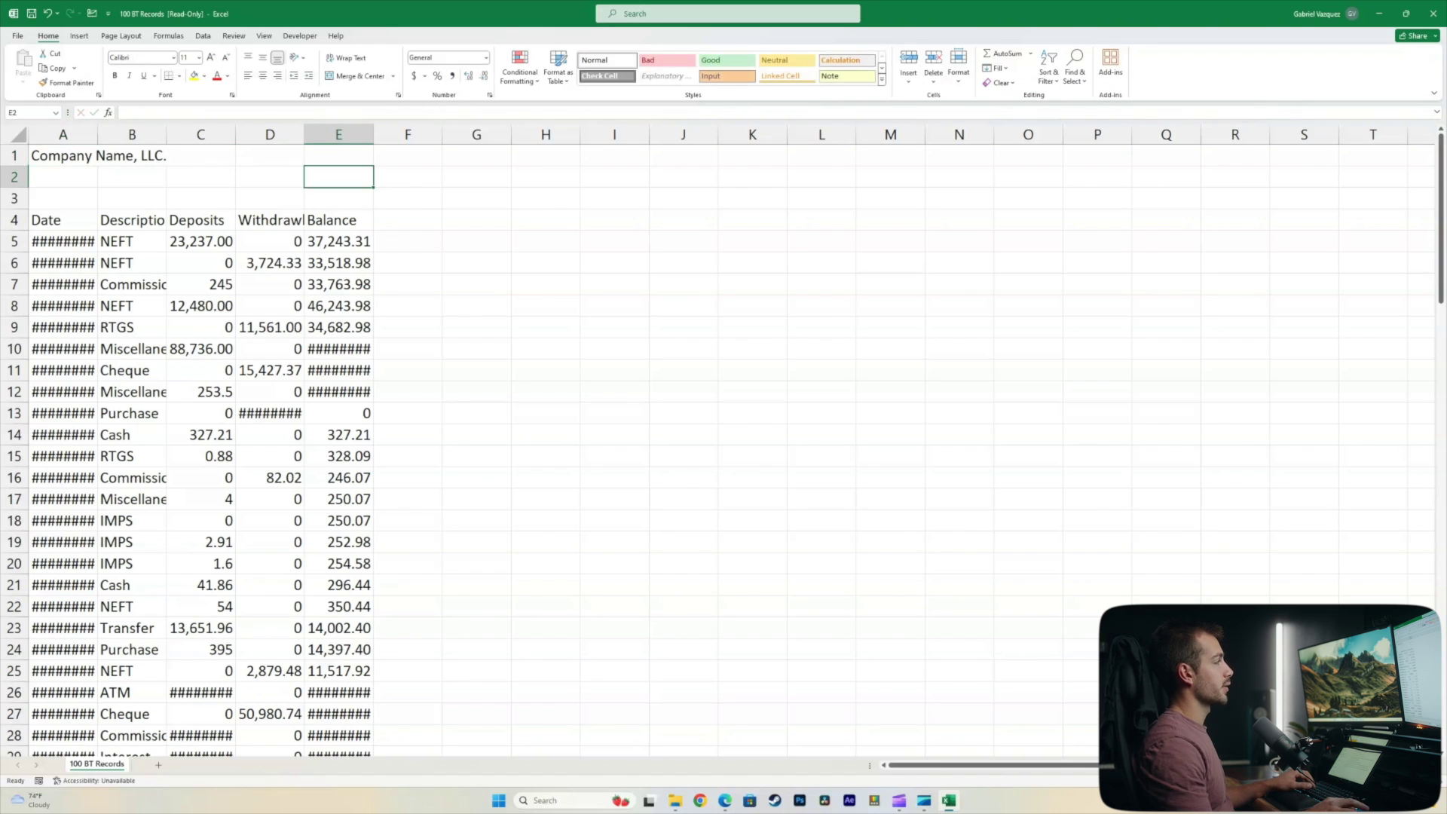
# Step: Merge and center the company title across A1:E1 and format it bold and underlined with a light blue fill
pyautogui.moveTo(63, 156); pyautogui.dragTo(338, 156)
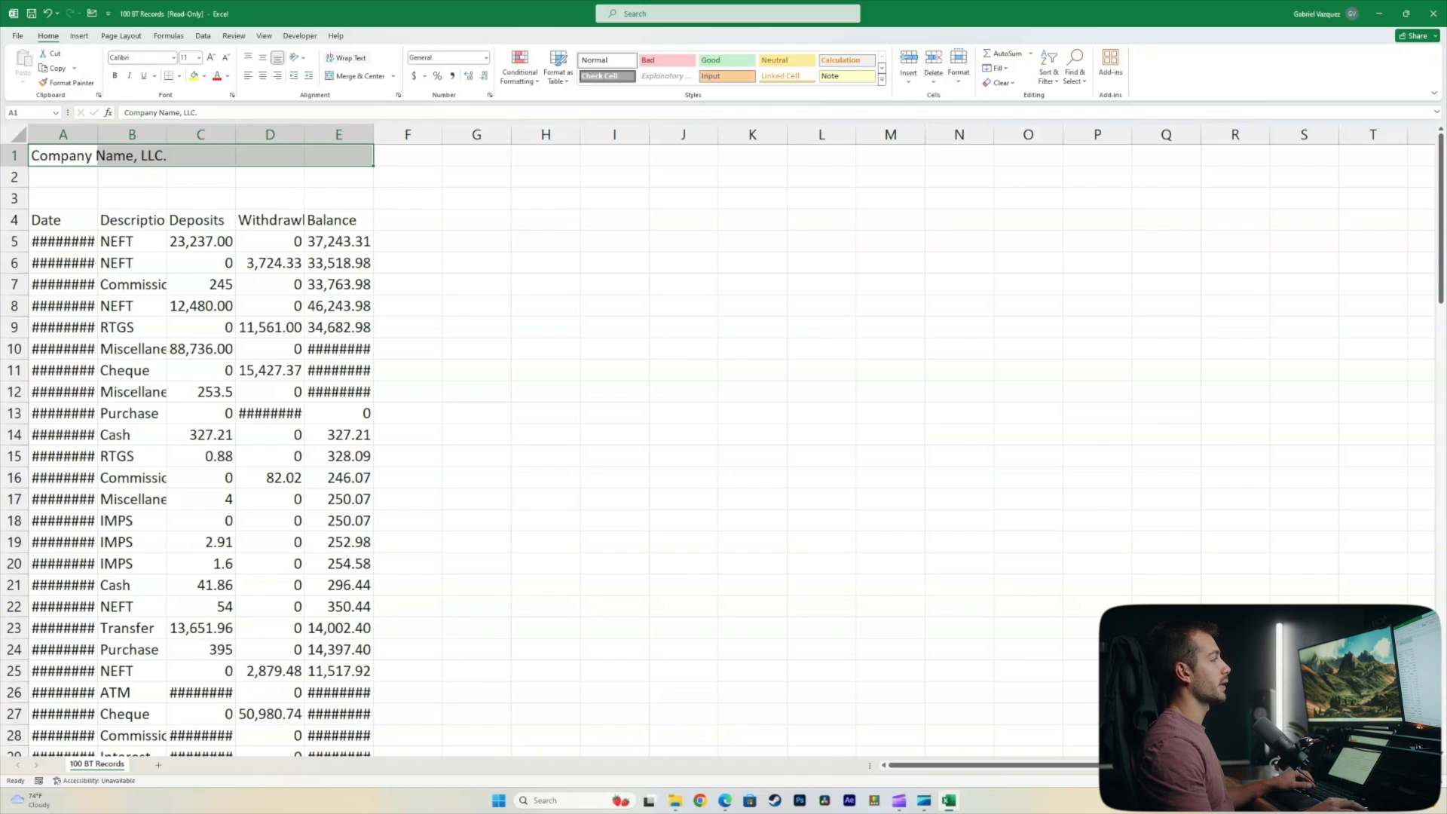
pyautogui.click(354, 75)
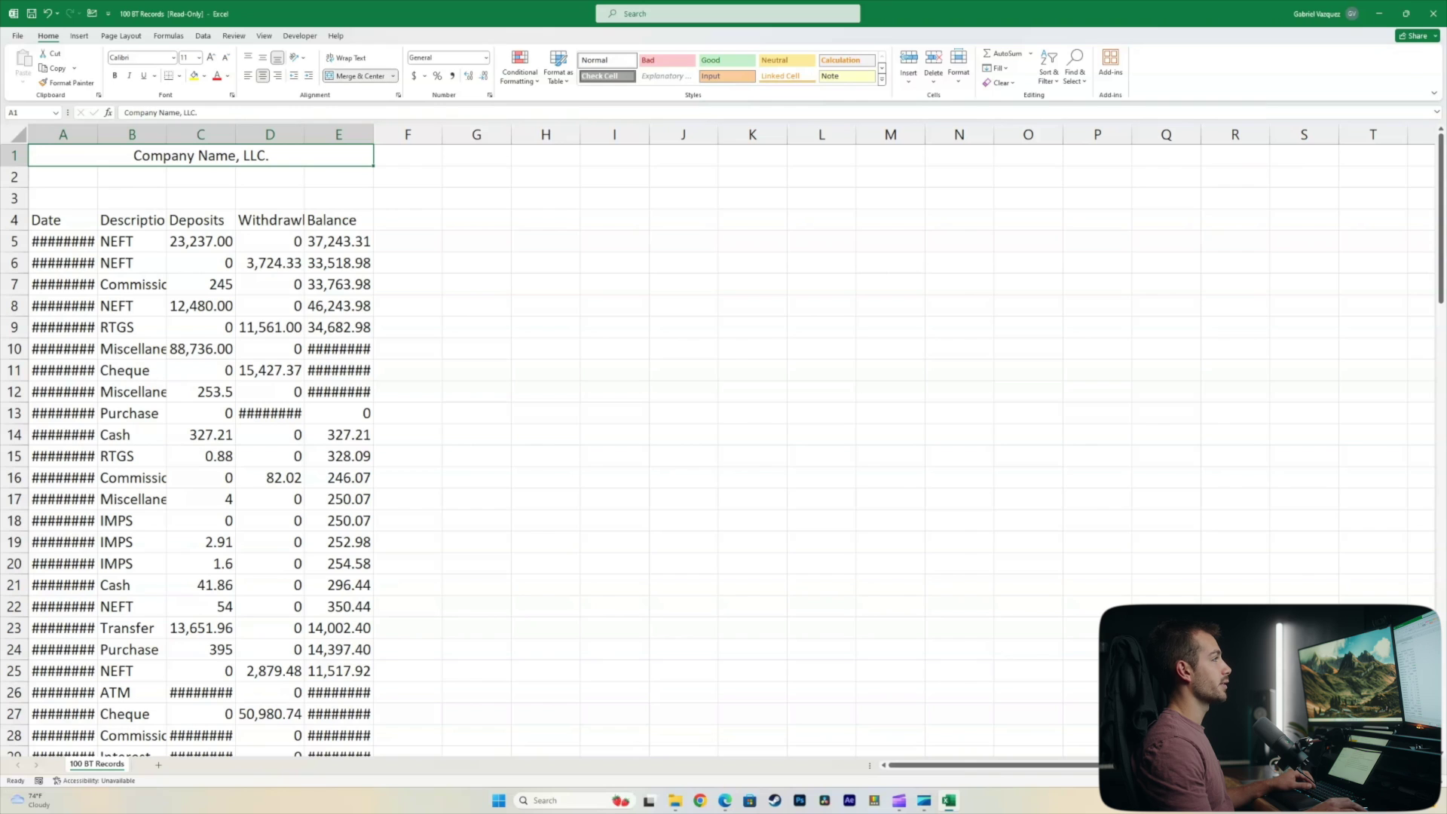
pyautogui.hotkey('ctrl', 'b')
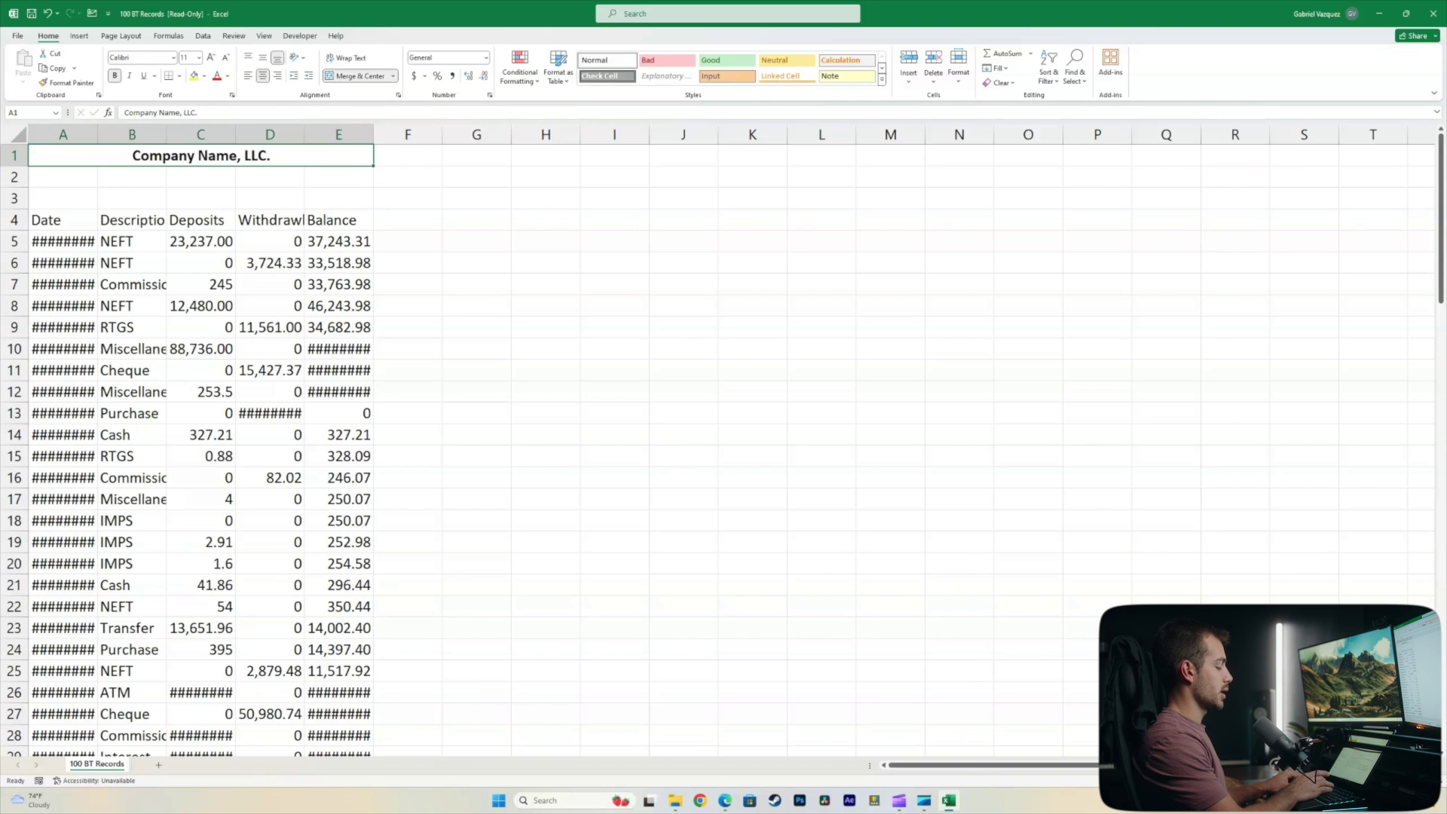
pyautogui.hotkey('ctrl', 'u')
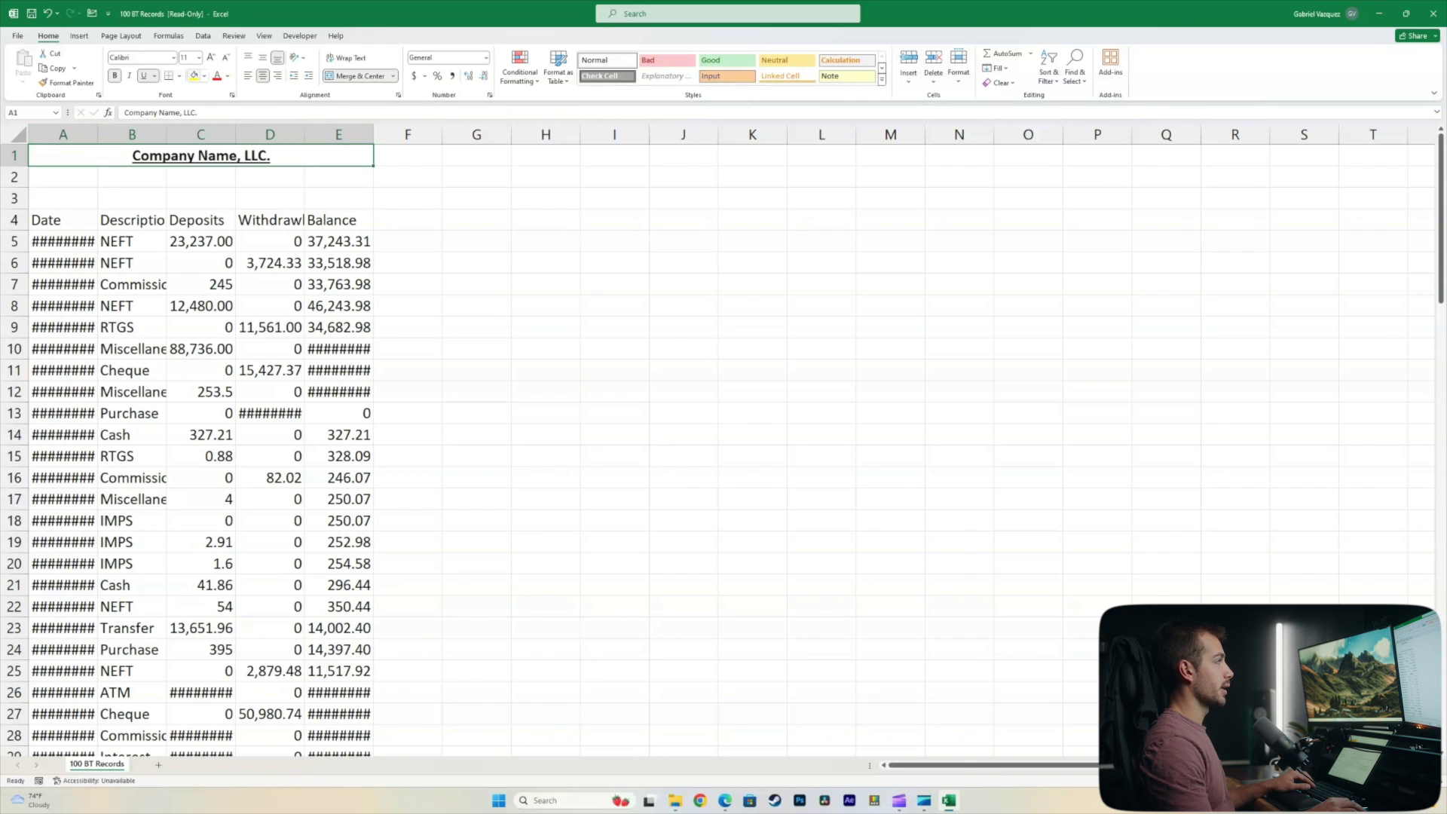
pyautogui.click(205, 77)
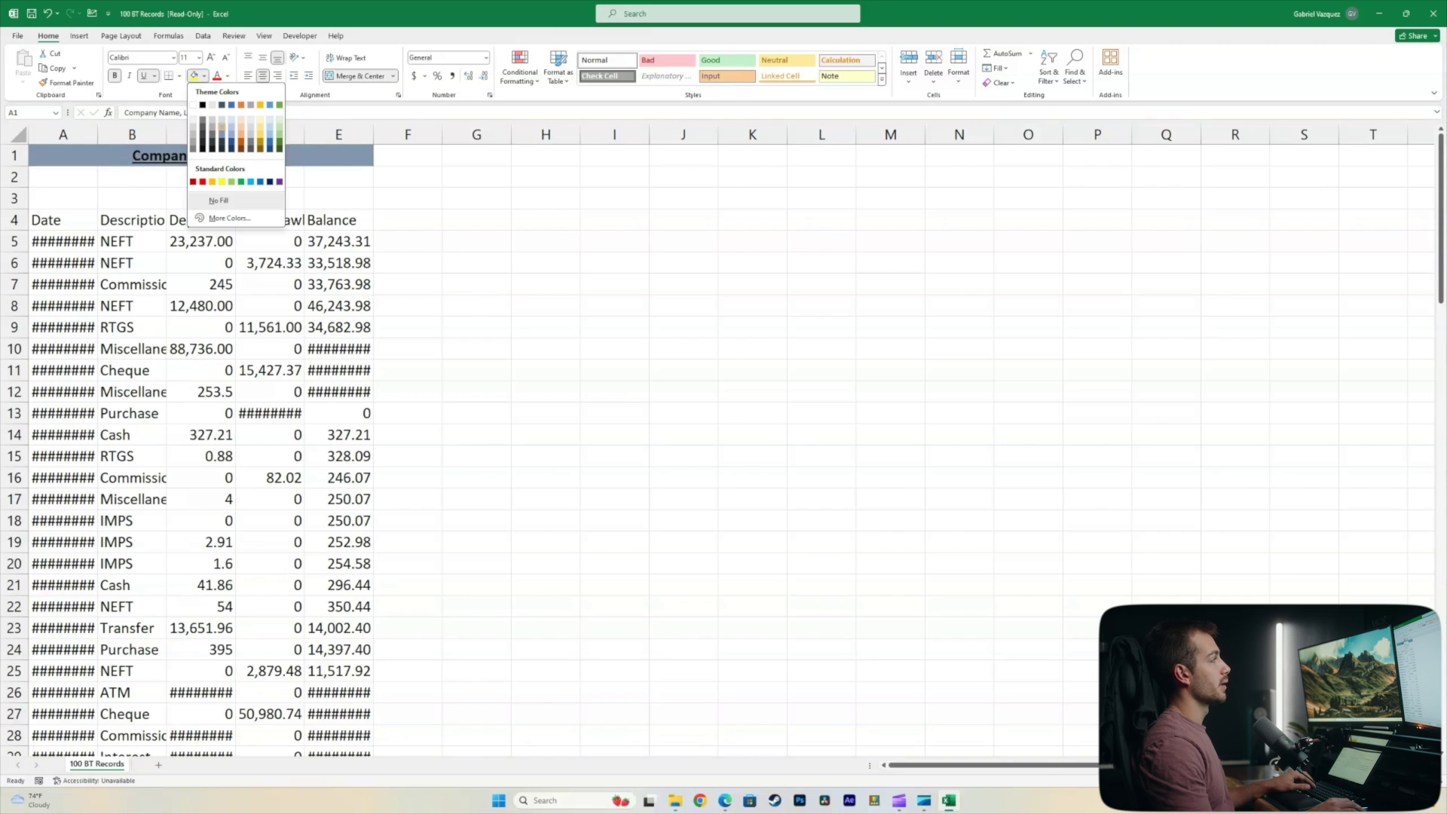
pyautogui.press('Return')
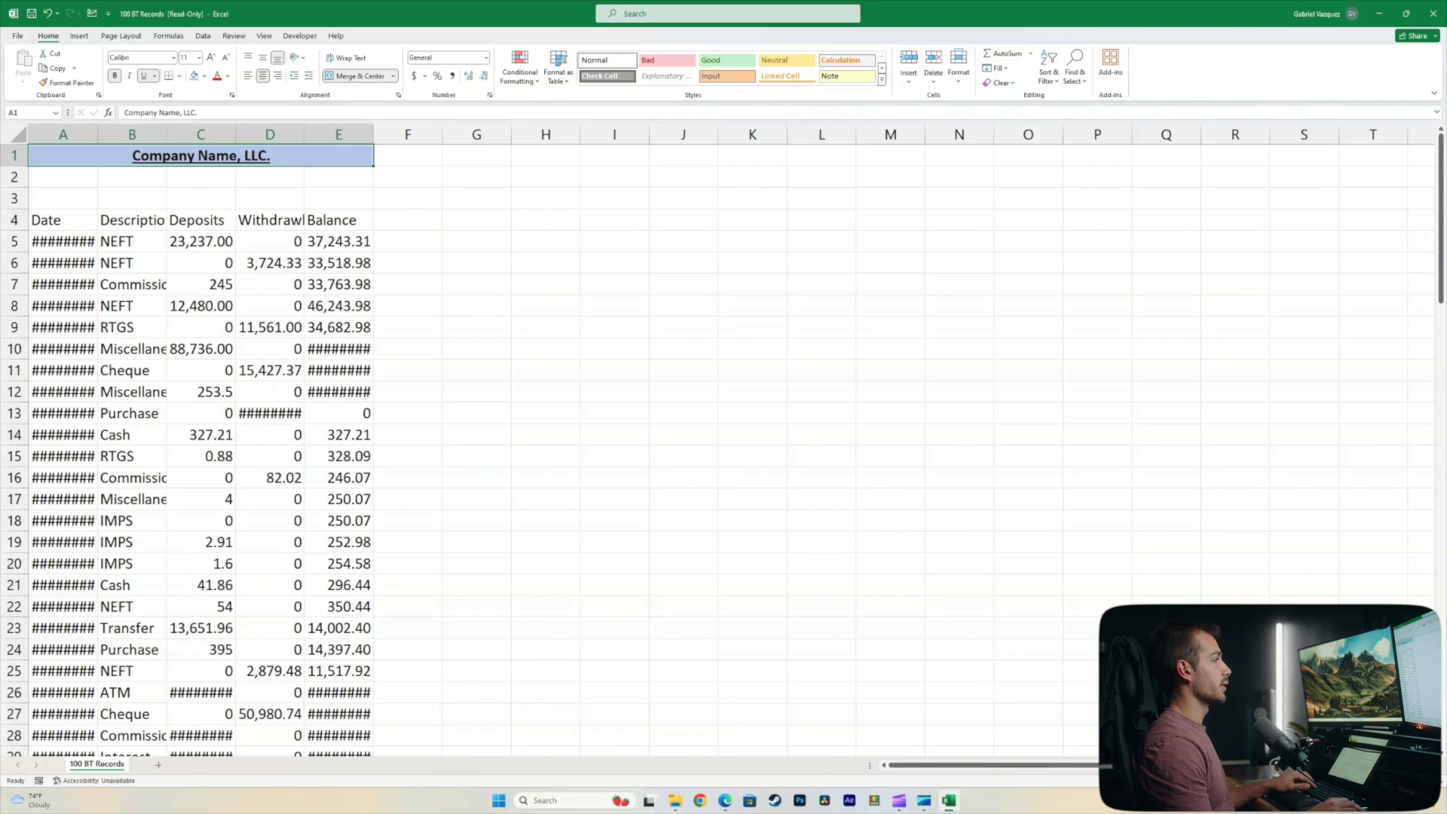
# Step: Enter the subtitles "Tax Analysis" in A2 and "Tax Year 2023" in A3
pyautogui.click(63, 177)
pyautogui.write('Ta')
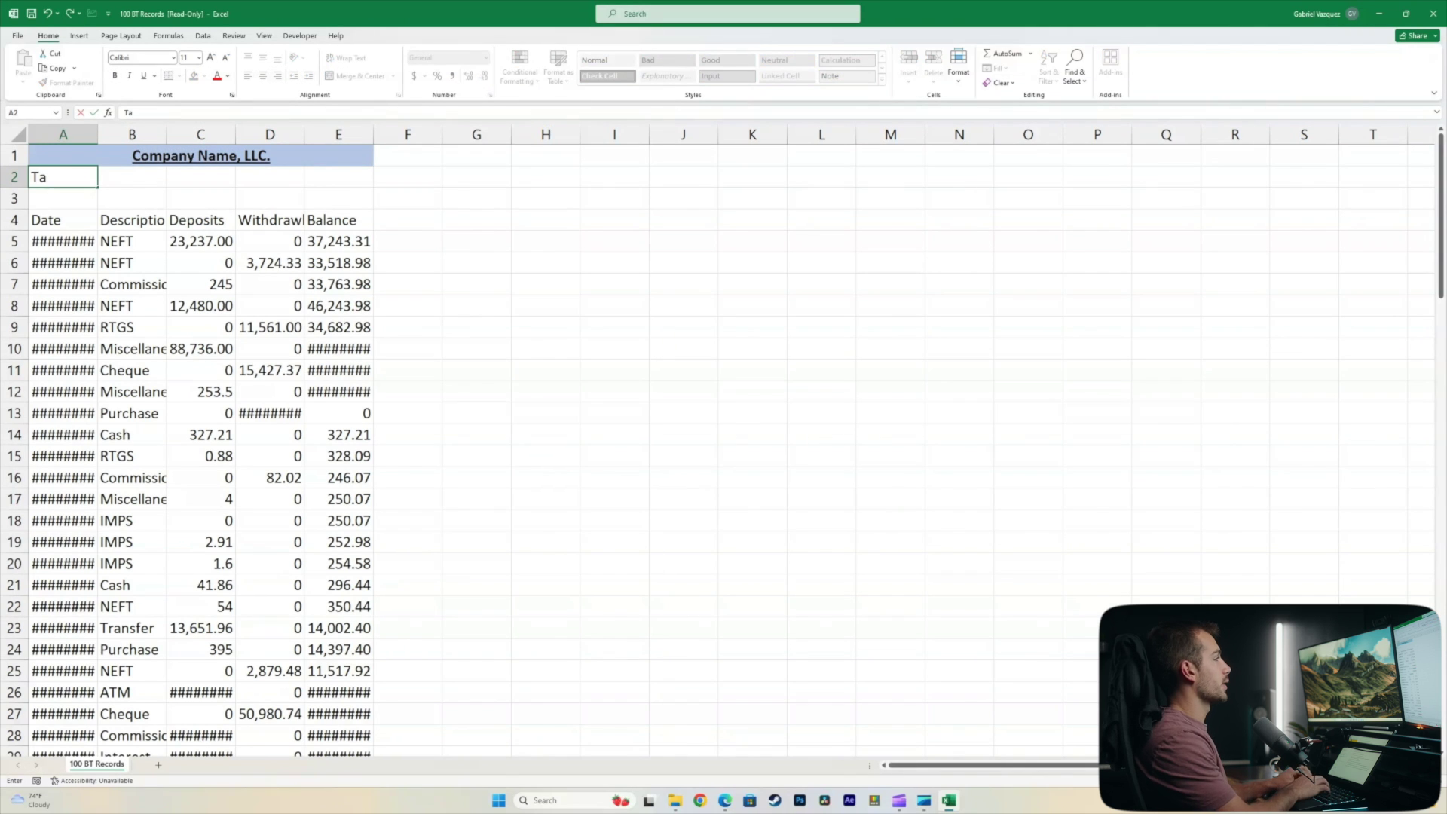
pyautogui.write('x Analysi')
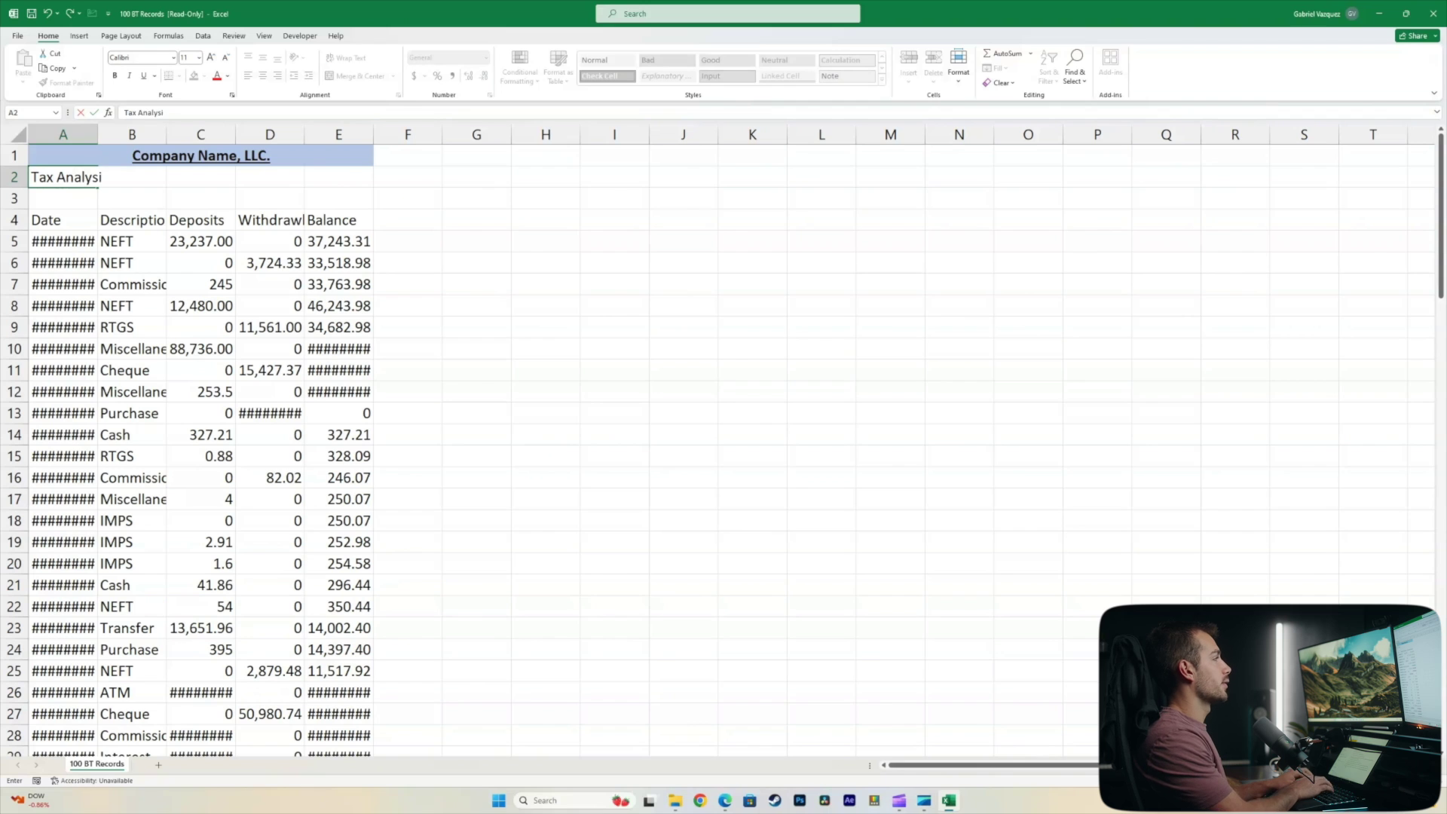
pyautogui.write('s')
pyautogui.press('Return')
pyautogui.write('Tax ')
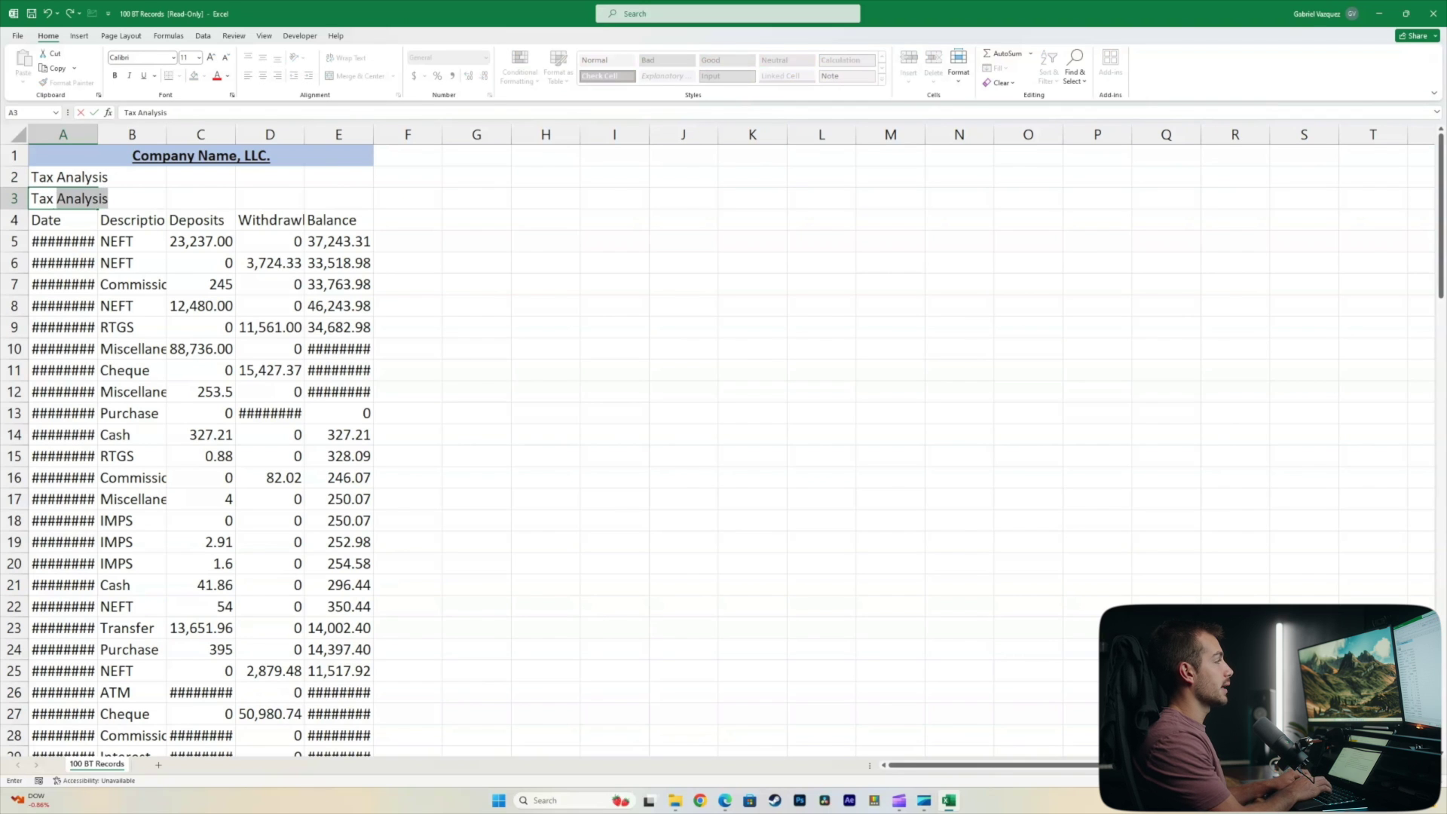
pyautogui.write('Year 2')
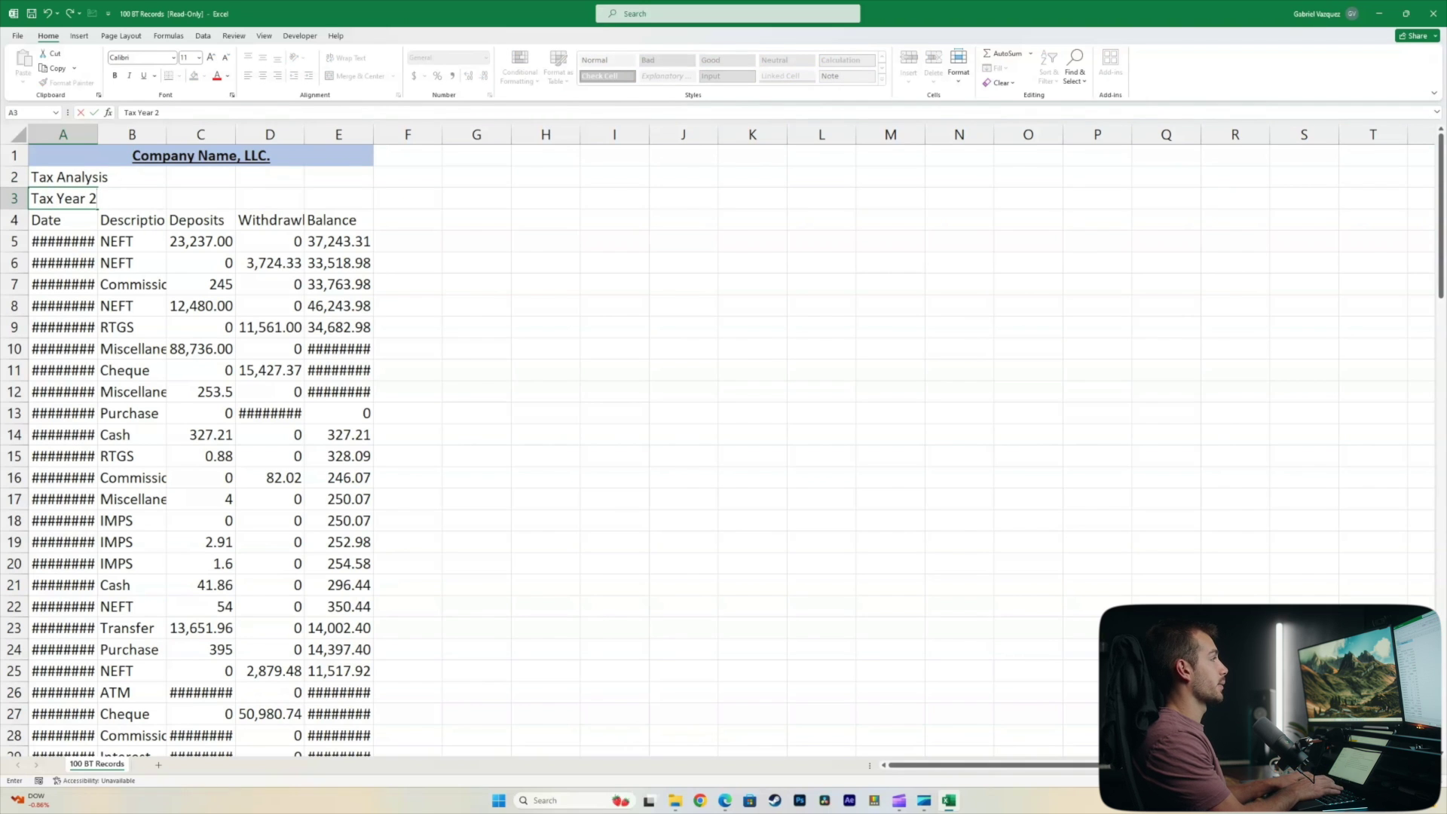
pyautogui.write('023')
pyautogui.press('Return')
# Step: Merge and center the two subtitles across A2:E2 and A3:E3 separately
pyautogui.press('Up')
pyautogui.press('Up')
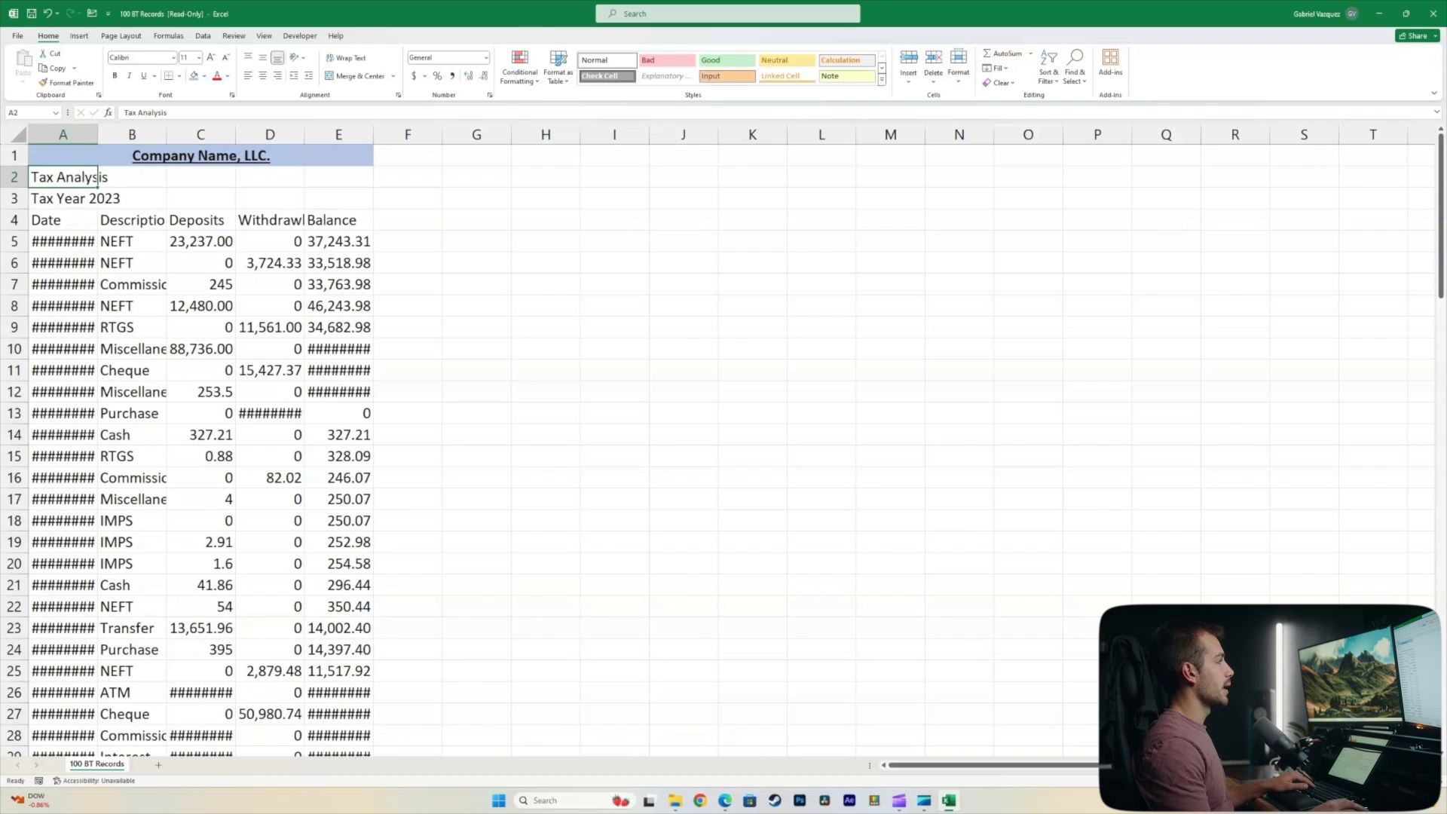
pyautogui.hotkey('shift', 'Right')
pyautogui.hotkey('shift', 'Right')
pyautogui.hotkey('shift', 'Right')
pyautogui.hotkey('shift', 'Right')
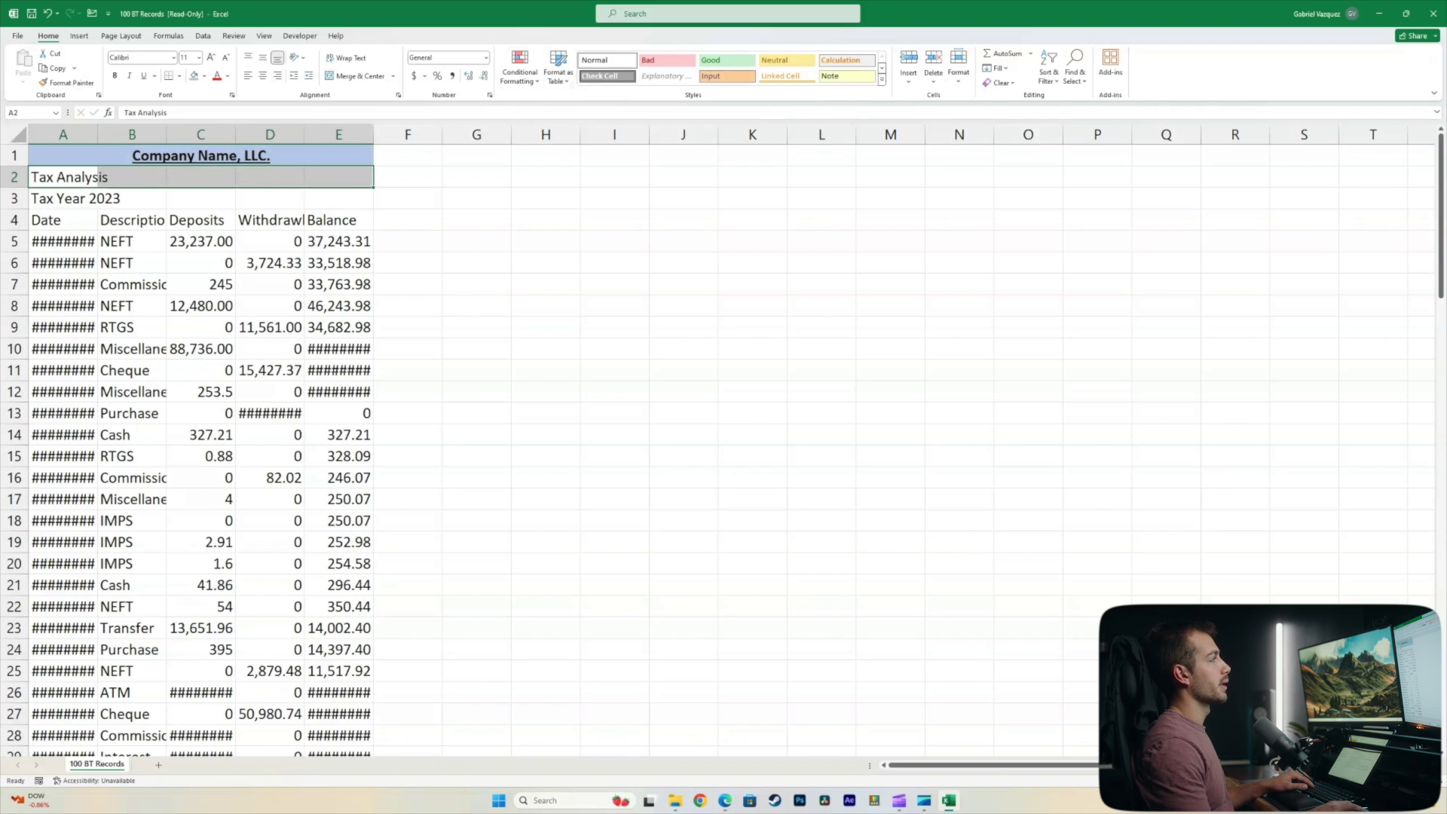
pyautogui.click(360, 76)
pyautogui.press('Down')
pyautogui.hotkey('shift', 'Right')
pyautogui.hotkey('shift', 'Right')
pyautogui.hotkey('shift', 'Right')
pyautogui.hotkey('shift', 'Right')
pyautogui.click(361, 76)
# Step: Make the Tax Analysis and Tax Year 2023 subtitles bold
pyautogui.press('Up')
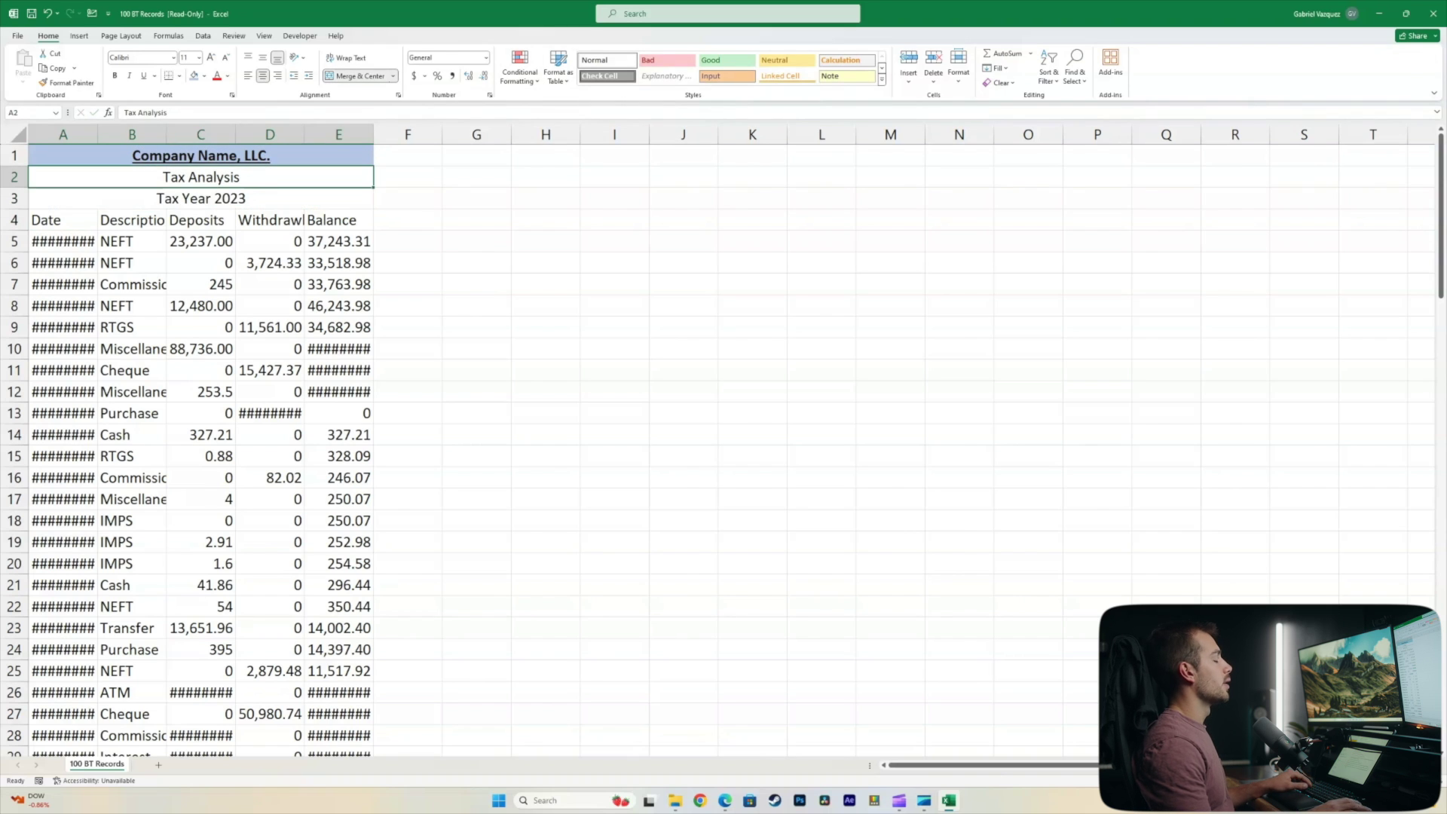
pyautogui.hotkey('ctrl', 'b')
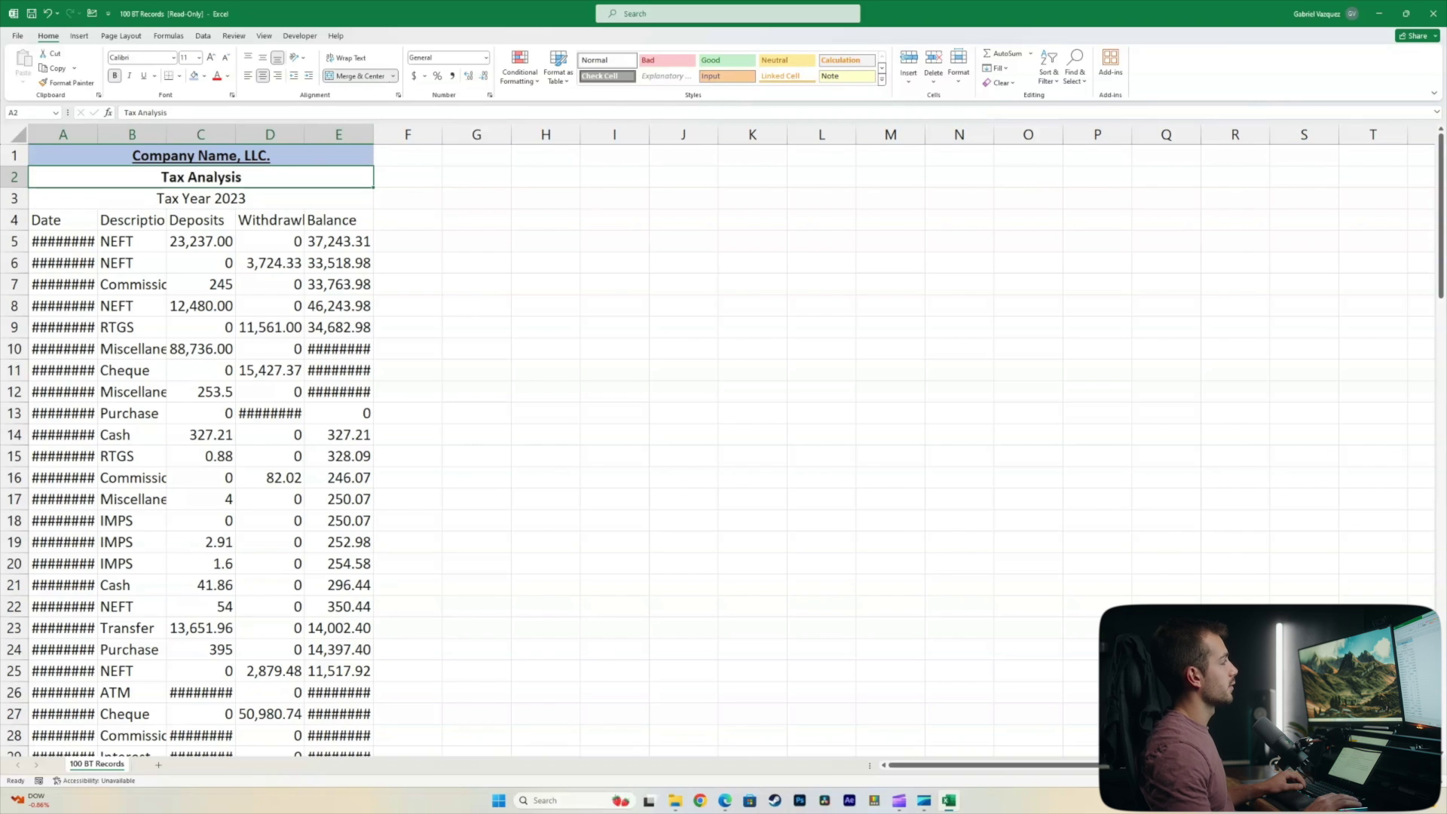
pyautogui.press('Down')
pyautogui.hotkey('ctrl', 'b')
# Step: Insert a blank row between the Tax Year 2023 subtitle and the column headings
pyautogui.press('Down')
pyautogui.hotkey('shift', 'space')
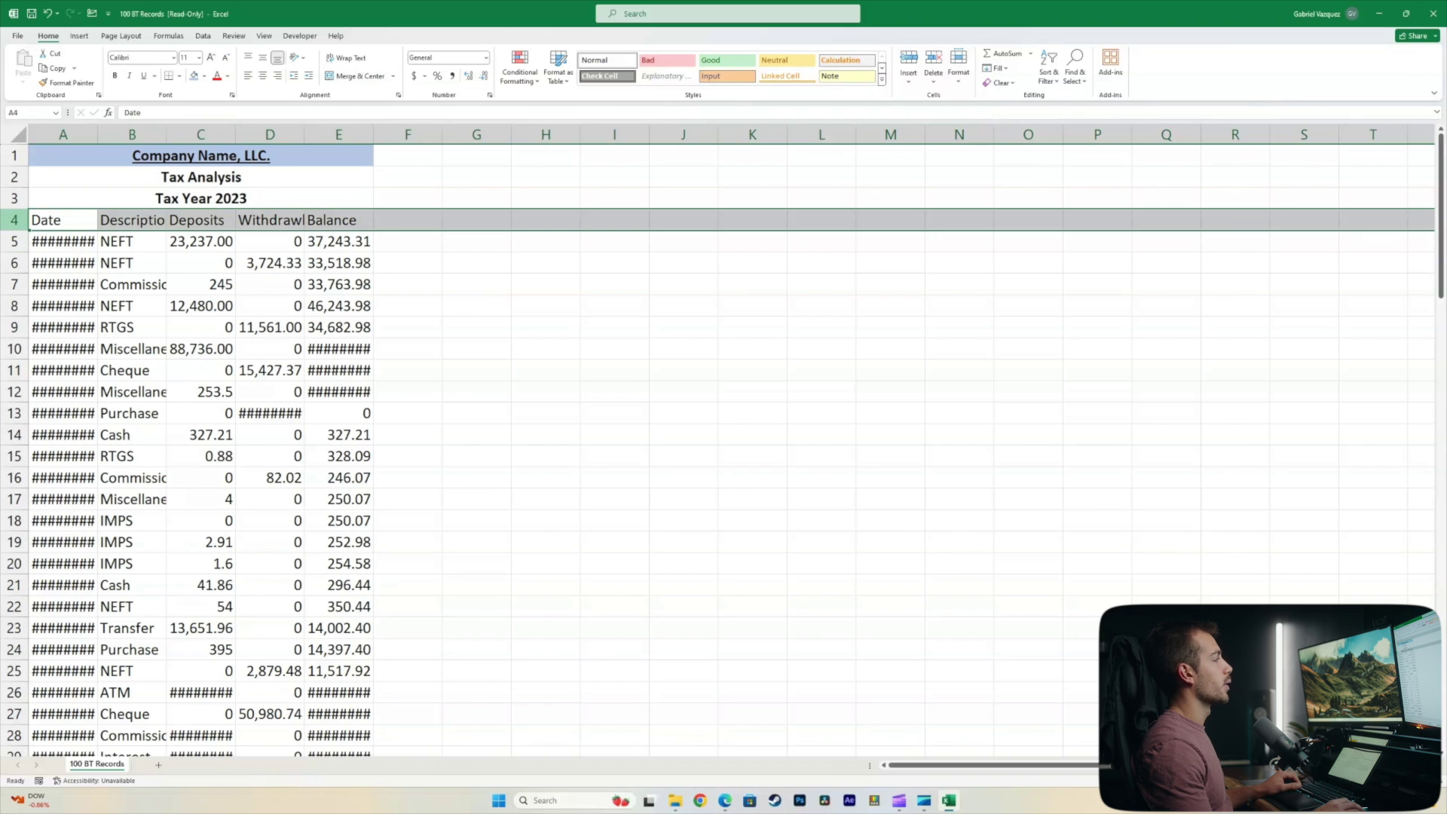
pyautogui.hotkey('shift', 'F10')
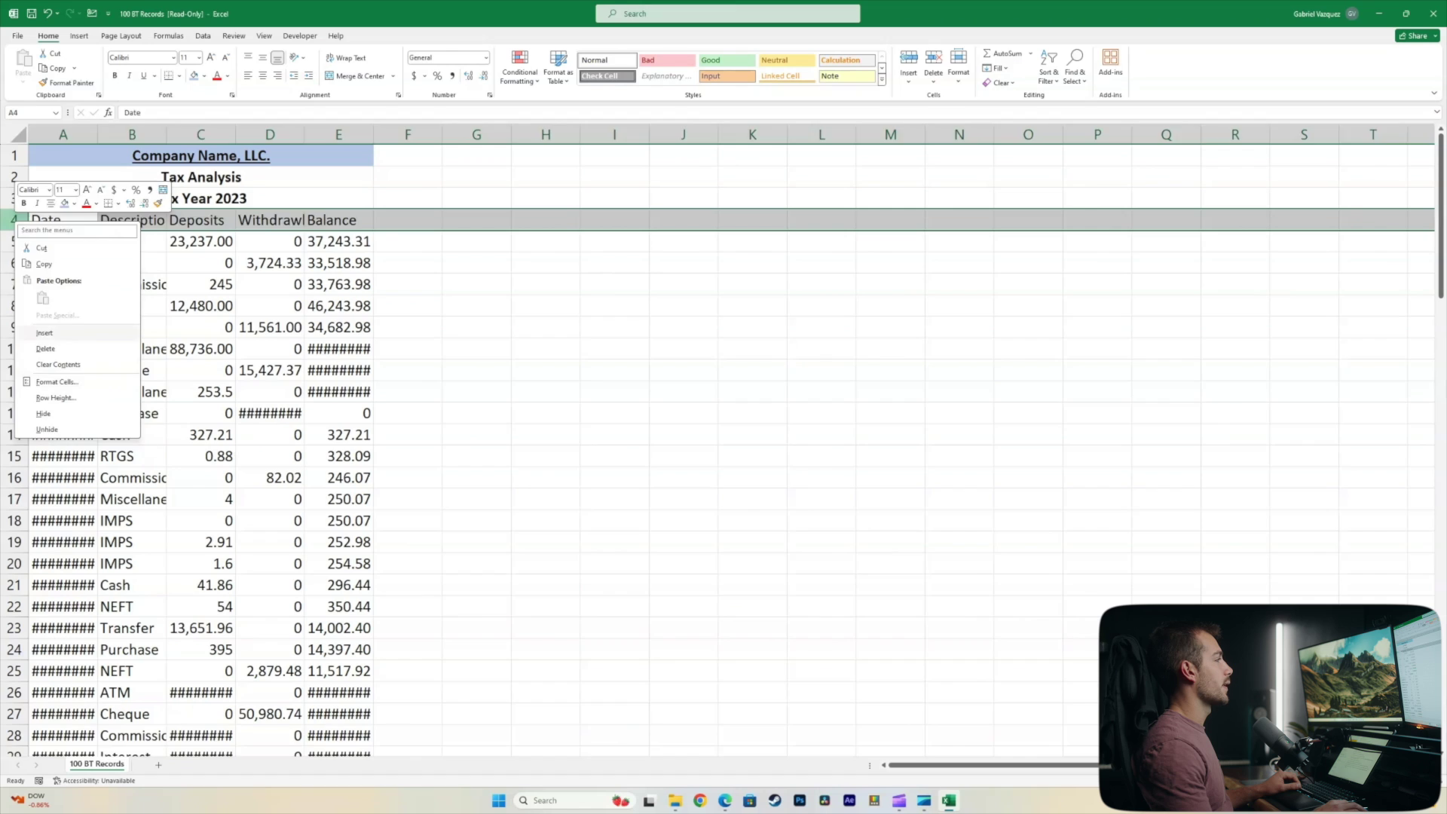
pyautogui.click(45, 333)
pyautogui.click(338, 220)
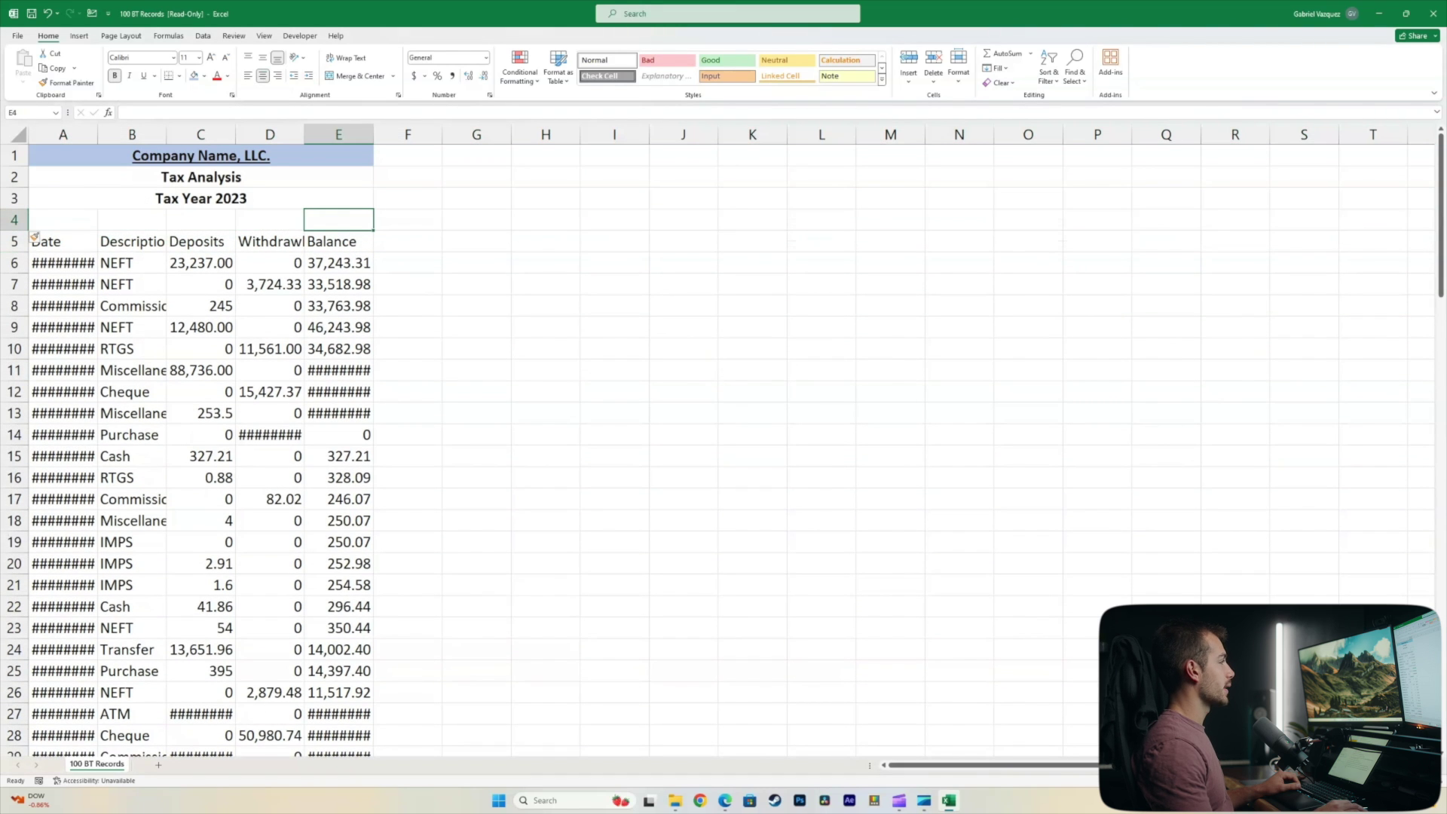
# Step: Format the Date heading in A5 as bold and italic
pyautogui.click(34, 238)
pyautogui.hotkey('ctrl', 'b')
pyautogui.hotkey('ctrl', 'i')
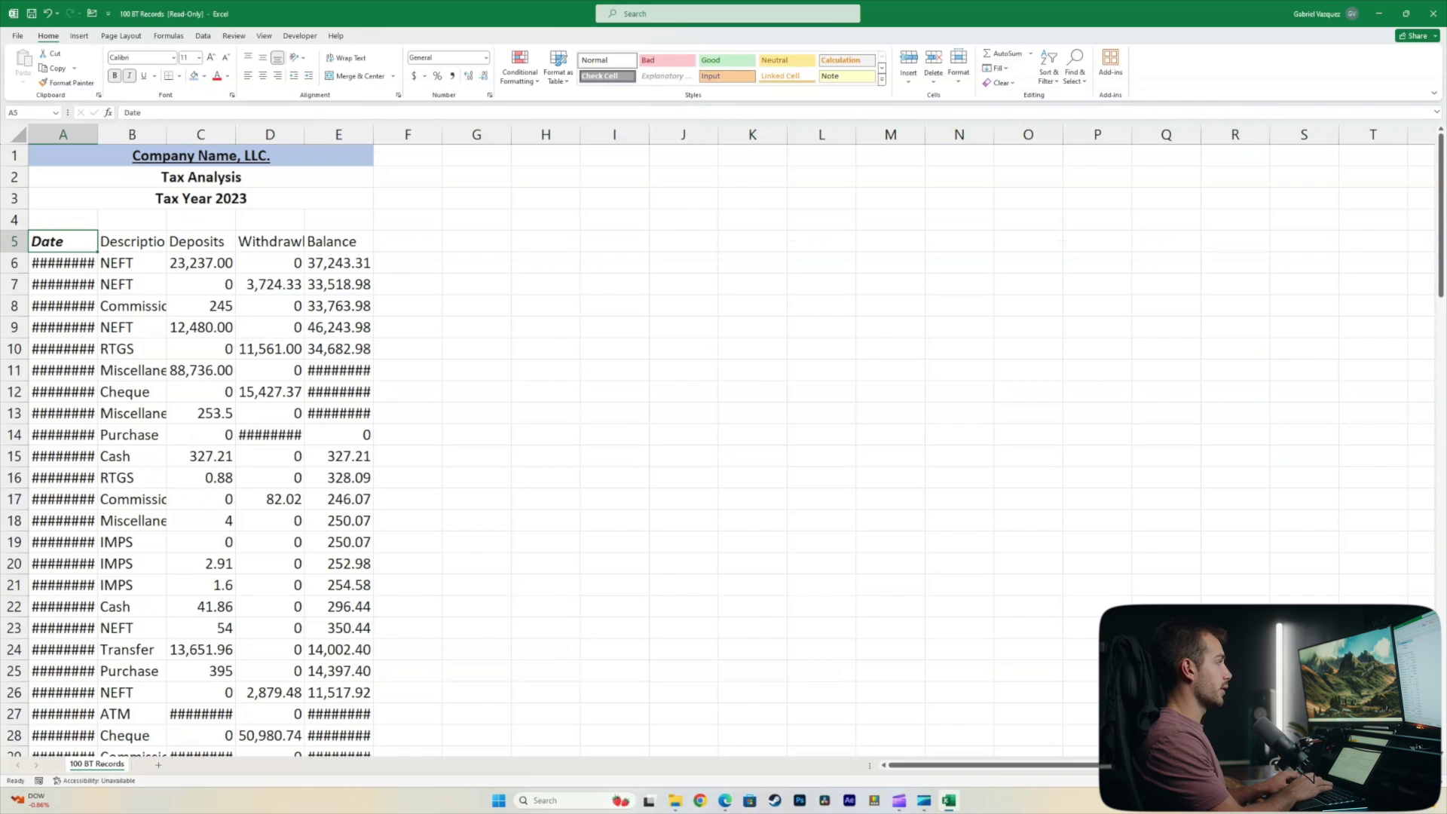
# Step: Format the Description, Deposits, Withdrawls and Balance headings in row 5 as bold and italic
pyautogui.press('Right')
pyautogui.hotkey('ctrl', 'b')
pyautogui.hotkey('ctrl', 'i')
pyautogui.press('Right')
pyautogui.hotkey('ctrl', 'b')
pyautogui.hotkey('ctrl', 'i')
pyautogui.press('Right')
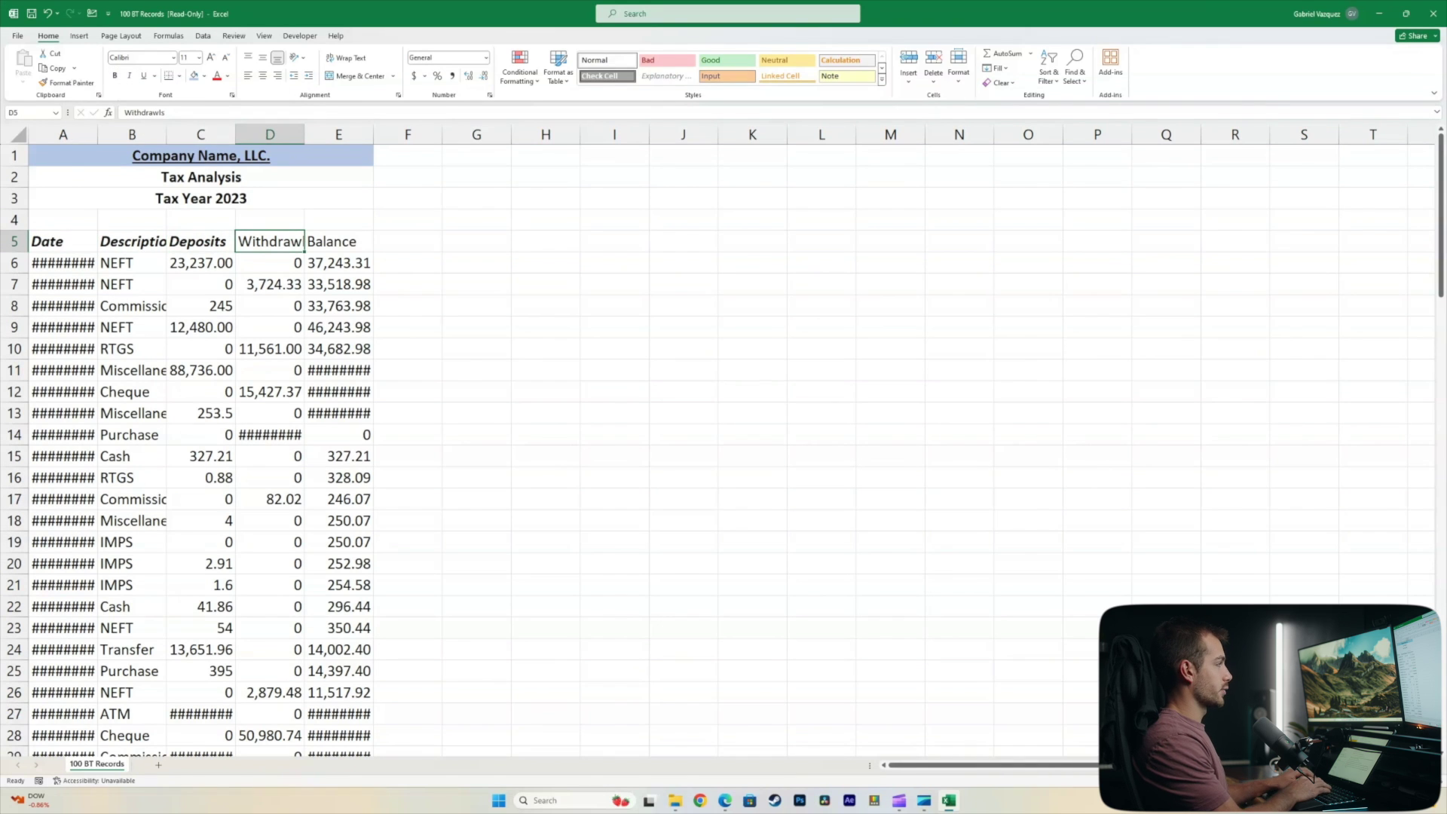
pyautogui.hotkey('ctrl', 'b')
pyautogui.hotkey('ctrl', 'i')
pyautogui.press('Right')
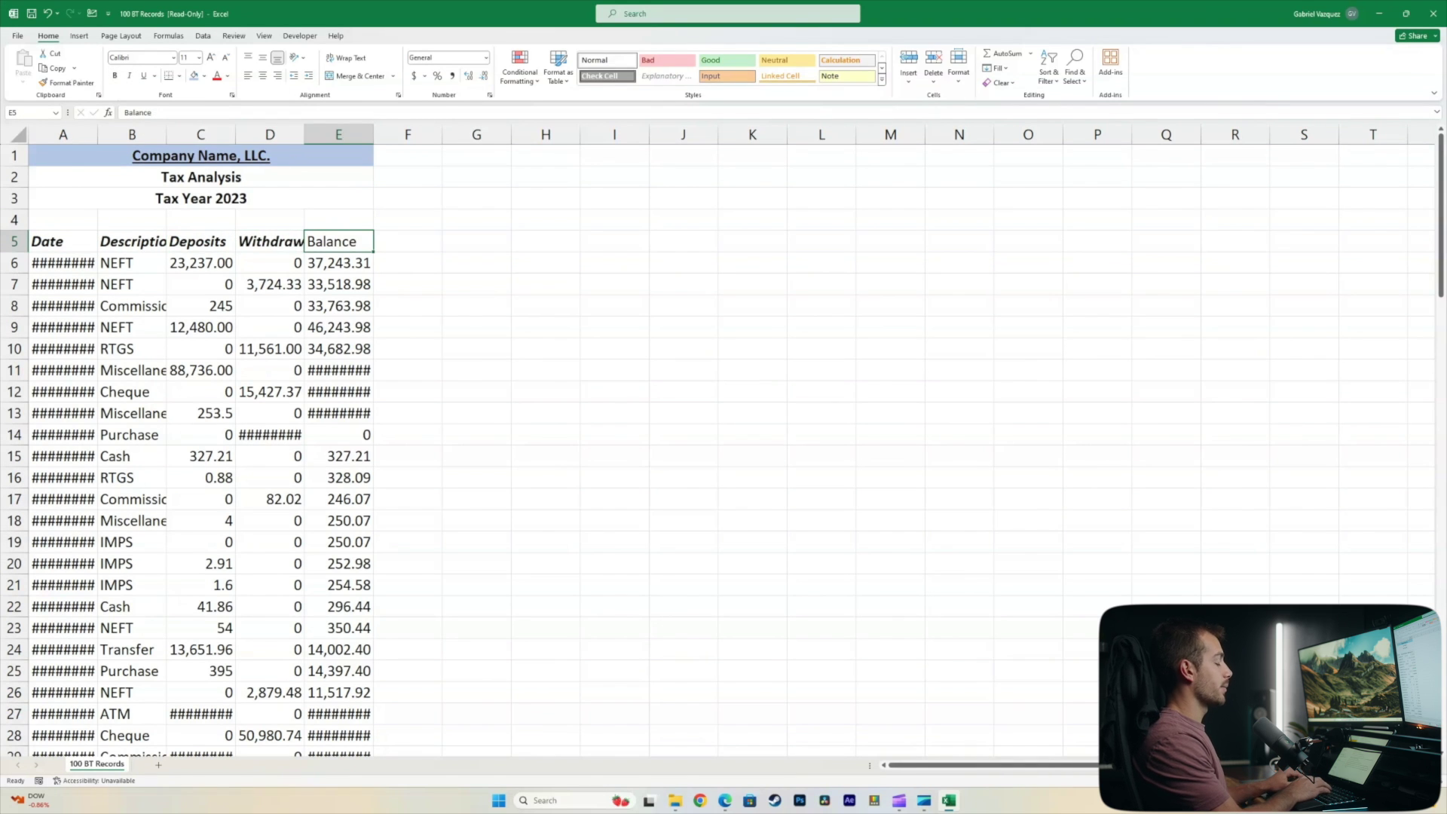
pyautogui.hotkey('ctrl', 'b')
pyautogui.hotkey('ctrl', 'i')
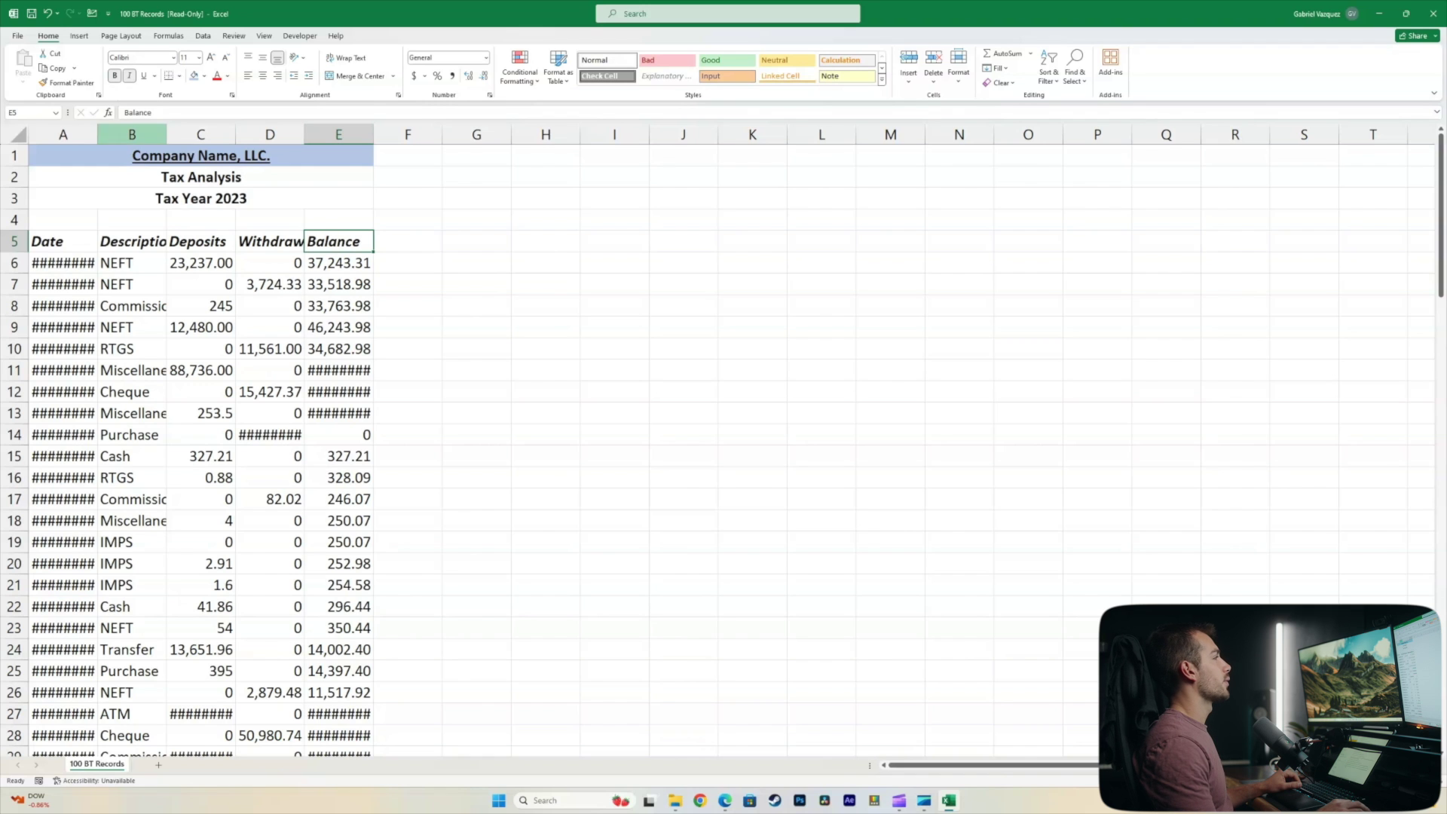
# Step: Fit the Description column to its contents, and widen it slightly more to leave some spare room
pyautogui.doubleClick(166, 134)
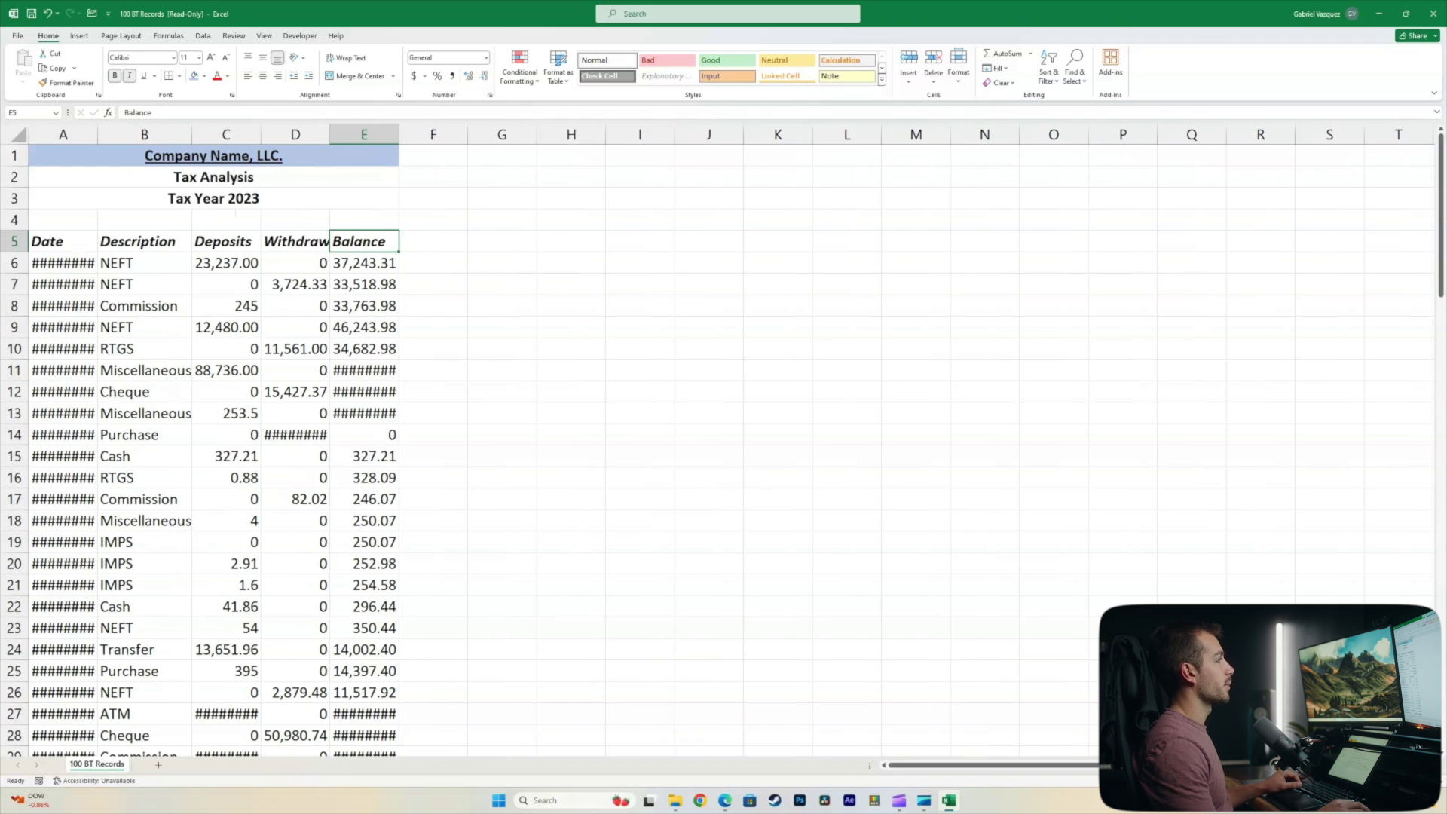
pyautogui.moveTo(191, 134); pyautogui.dragTo(207, 135)
pyautogui.scroll(-3, 219, 445)
pyautogui.scroll(3, 218, 445)
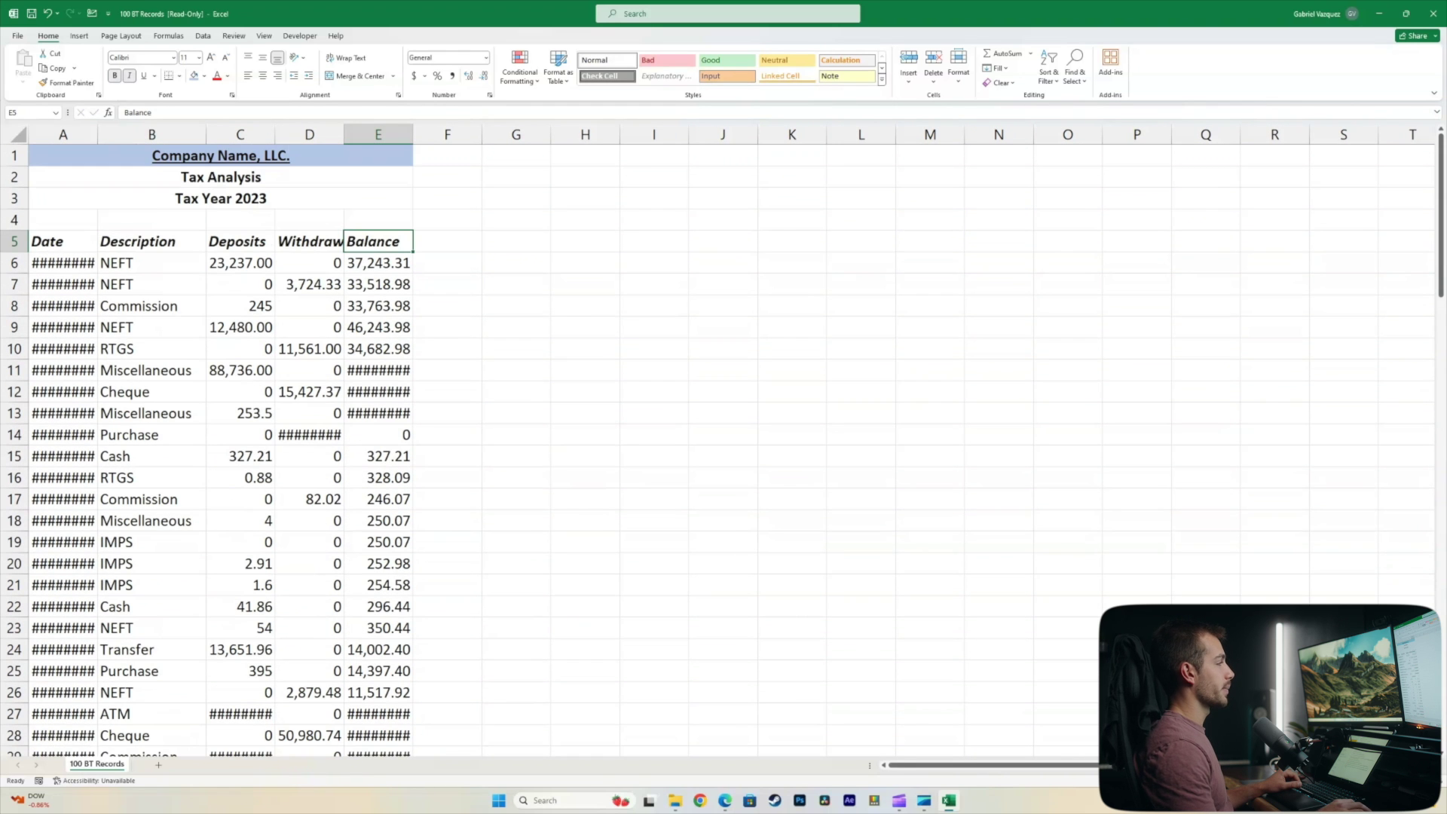
pyautogui.scroll(-9, 218, 444)
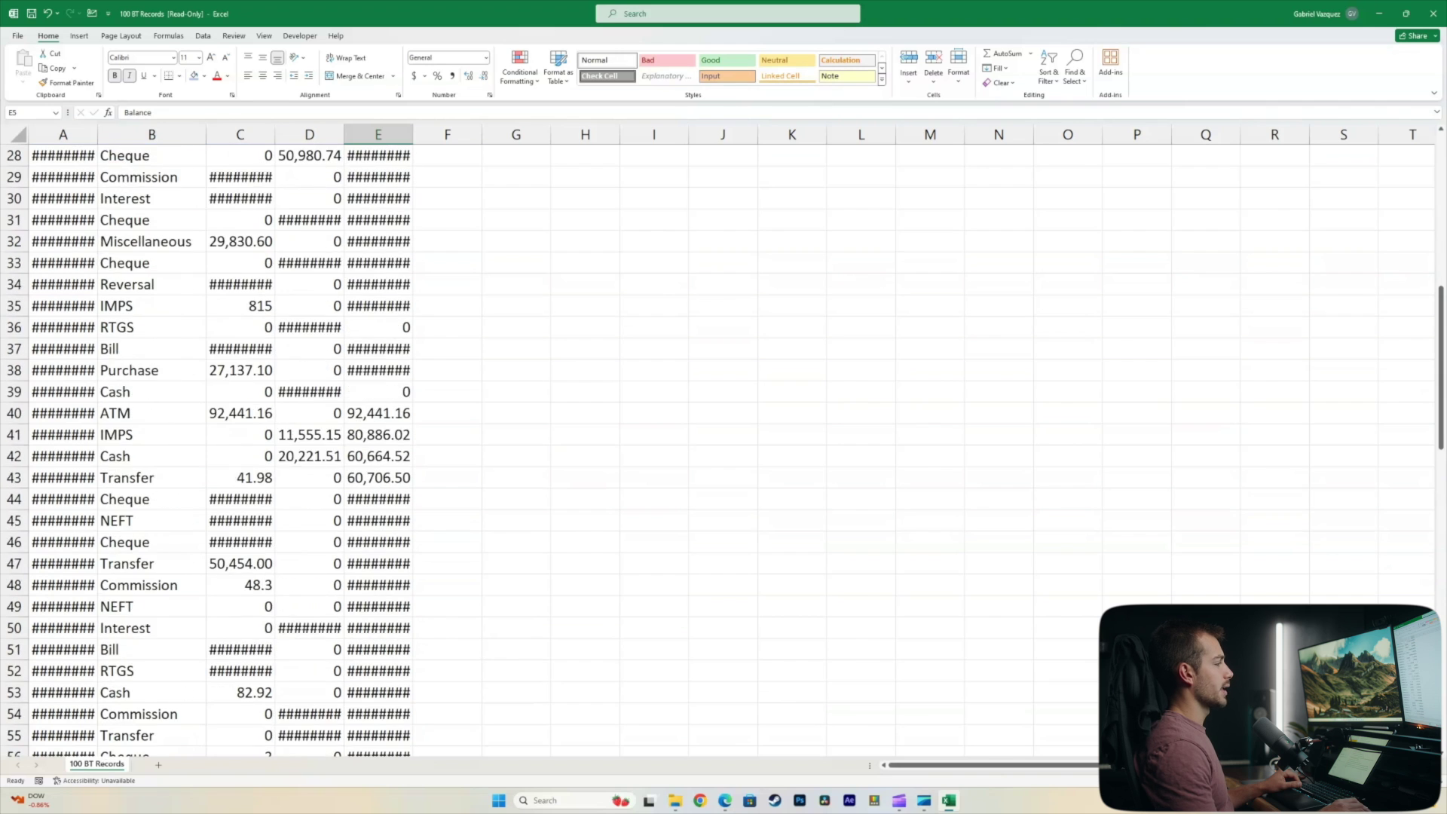
pyautogui.scroll(9, 218, 445)
pyautogui.scroll(-2, 309, 434)
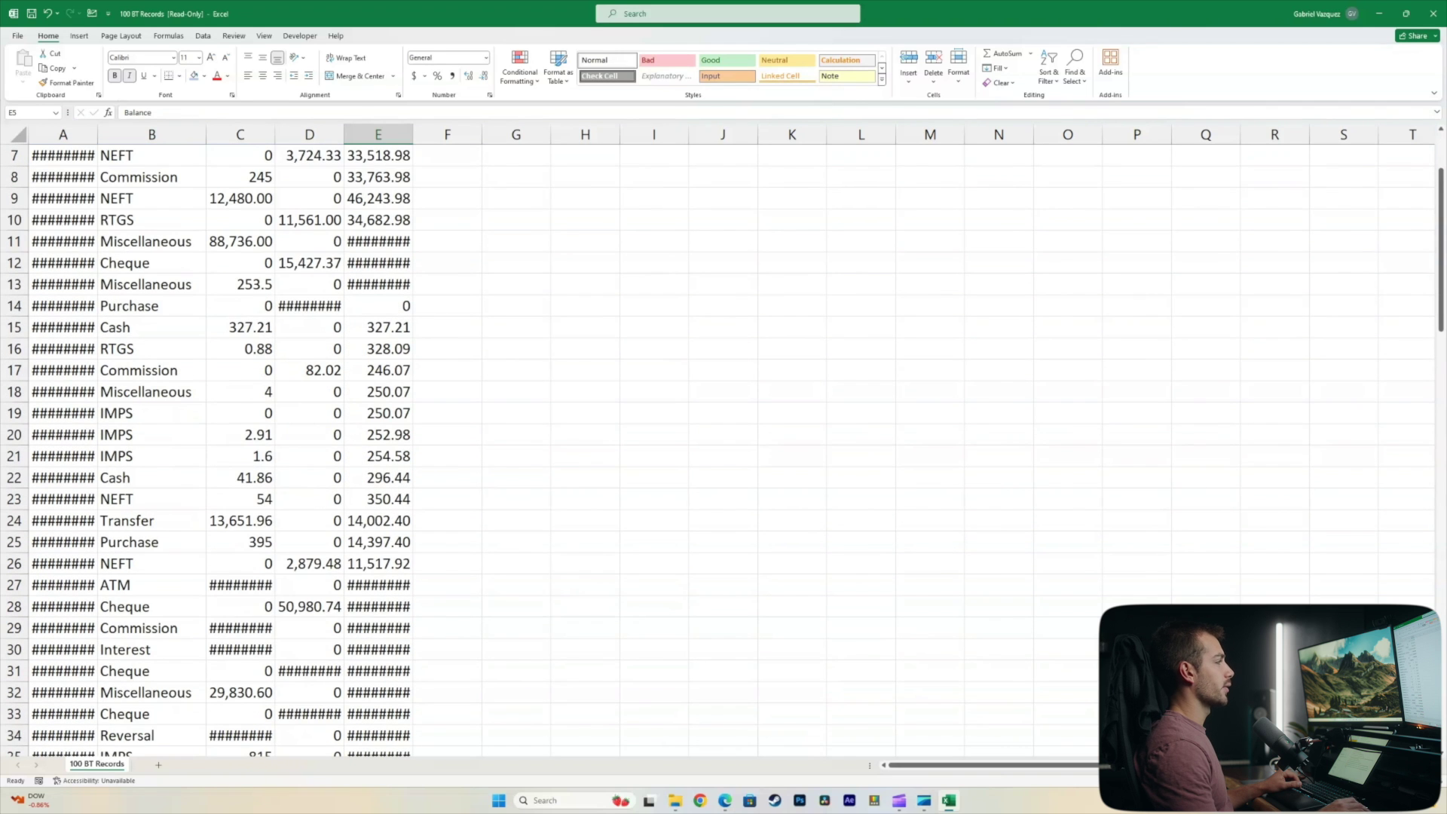
pyautogui.scroll(2, 309, 435)
pyautogui.click(309, 435)
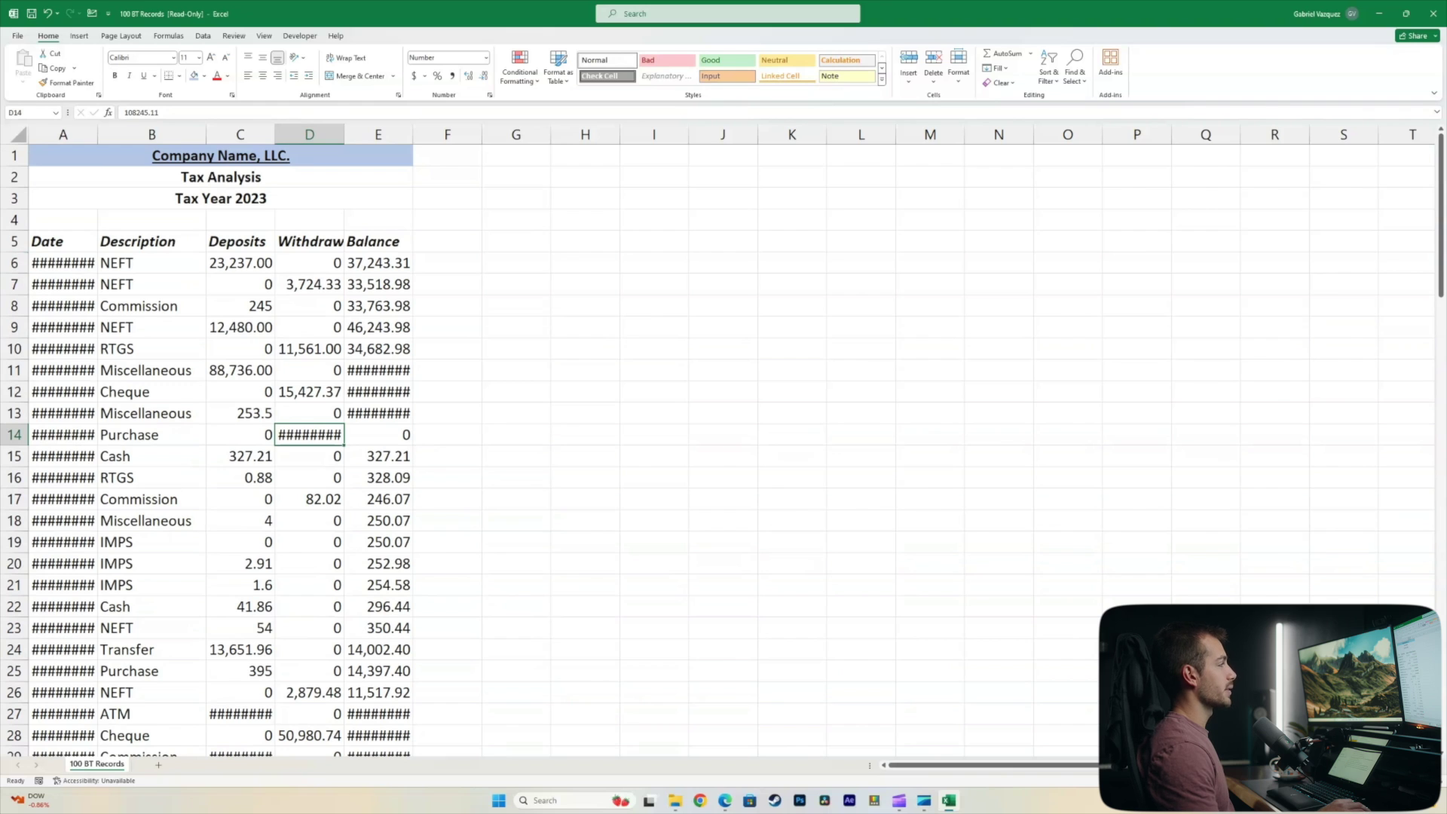
pyautogui.click(64, 265)
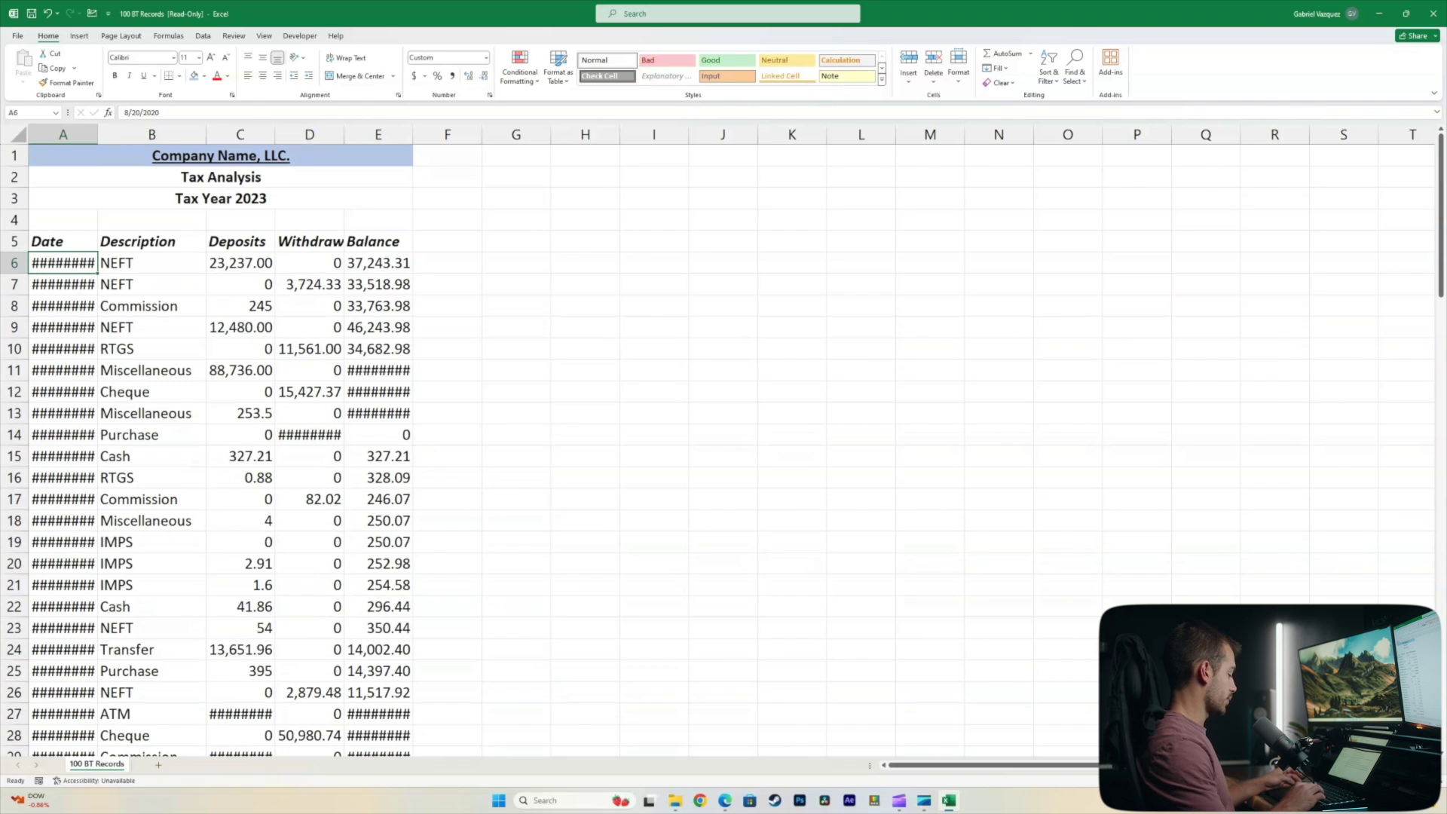
pyautogui.hotkey('ctrl', 'shift', 'Down')
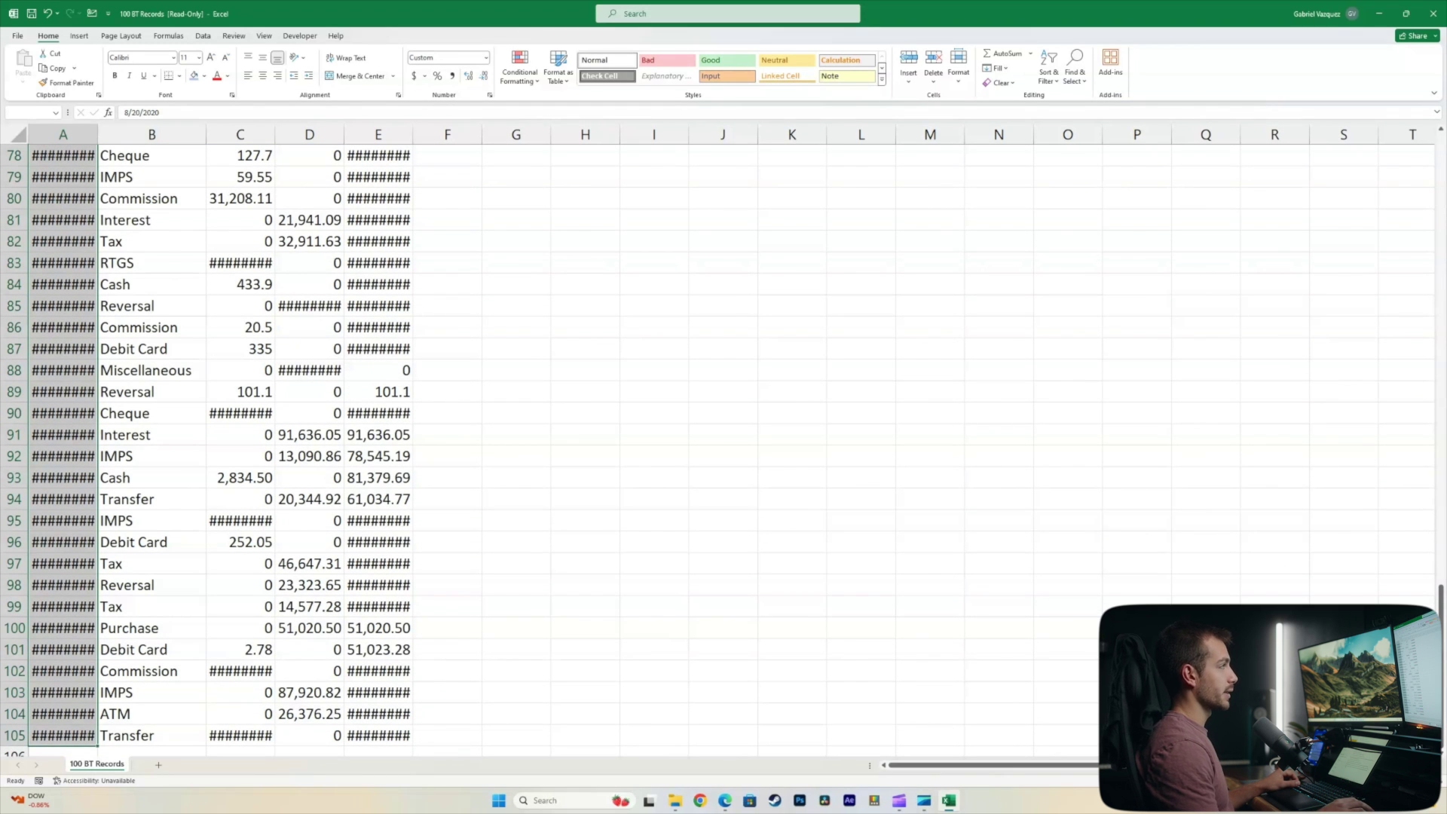
pyautogui.hotkey('ctrl', 'BackSpace')
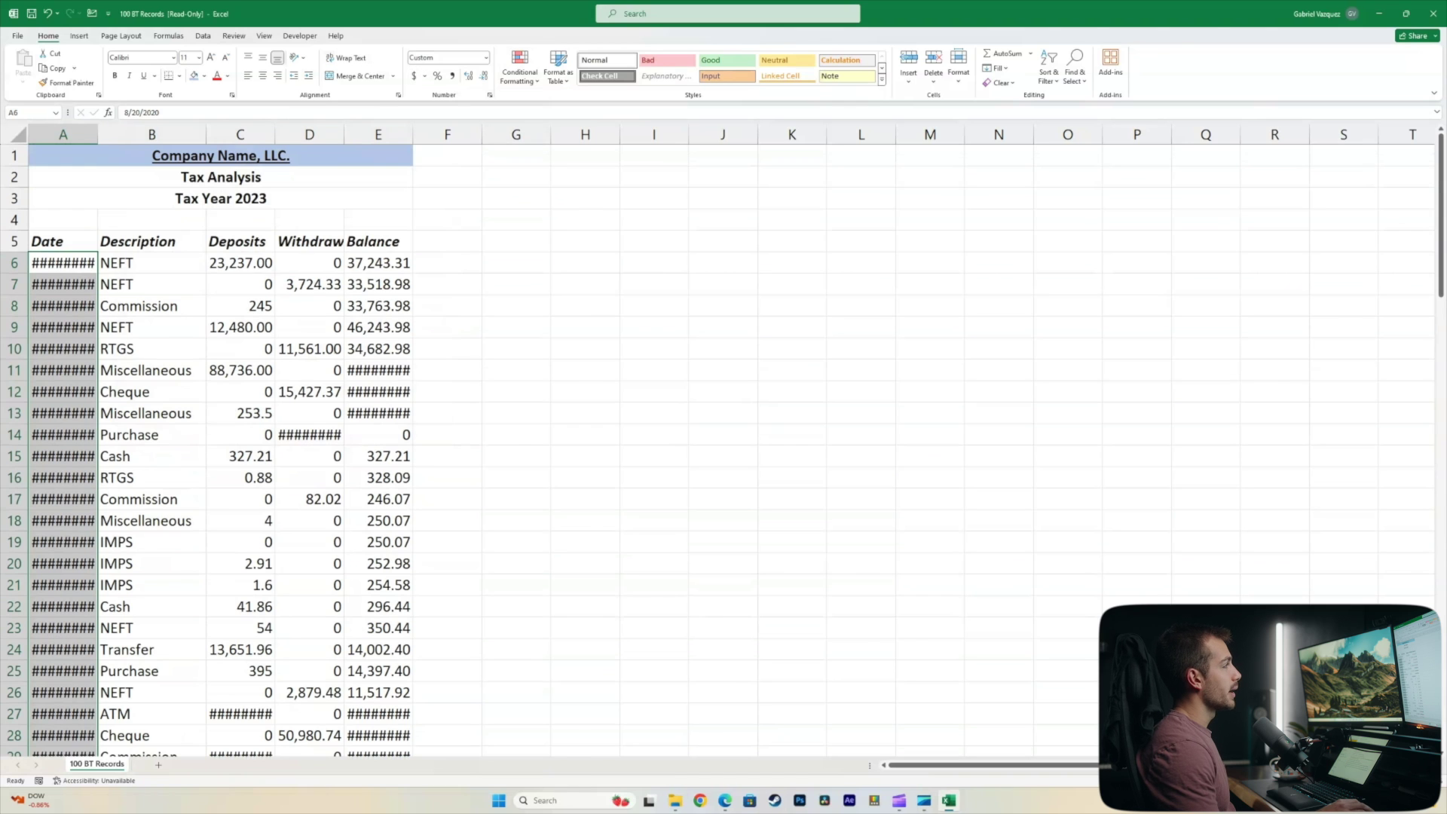
pyautogui.hotkey('ctrl', '1')
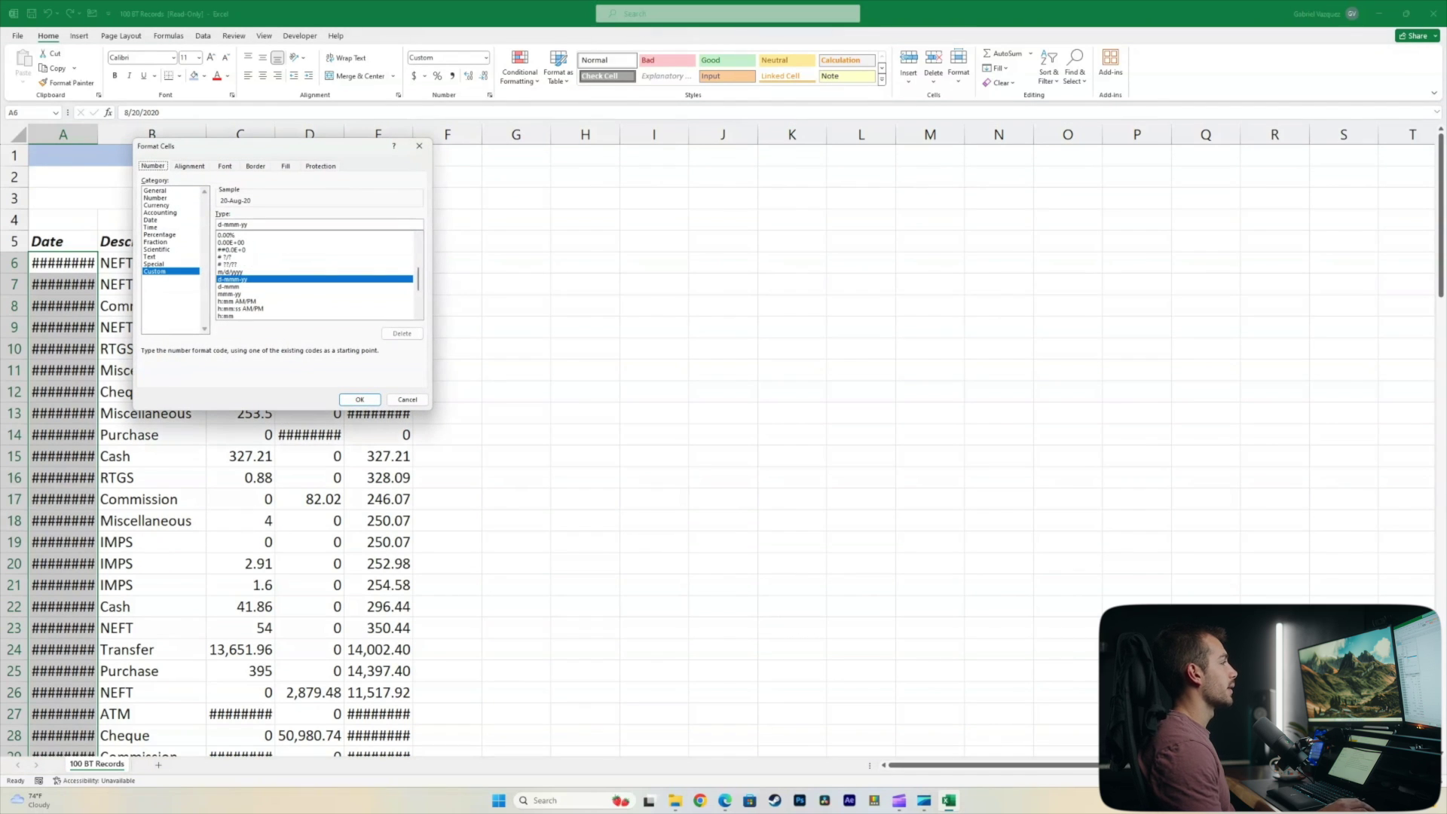
pyautogui.click(151, 220)
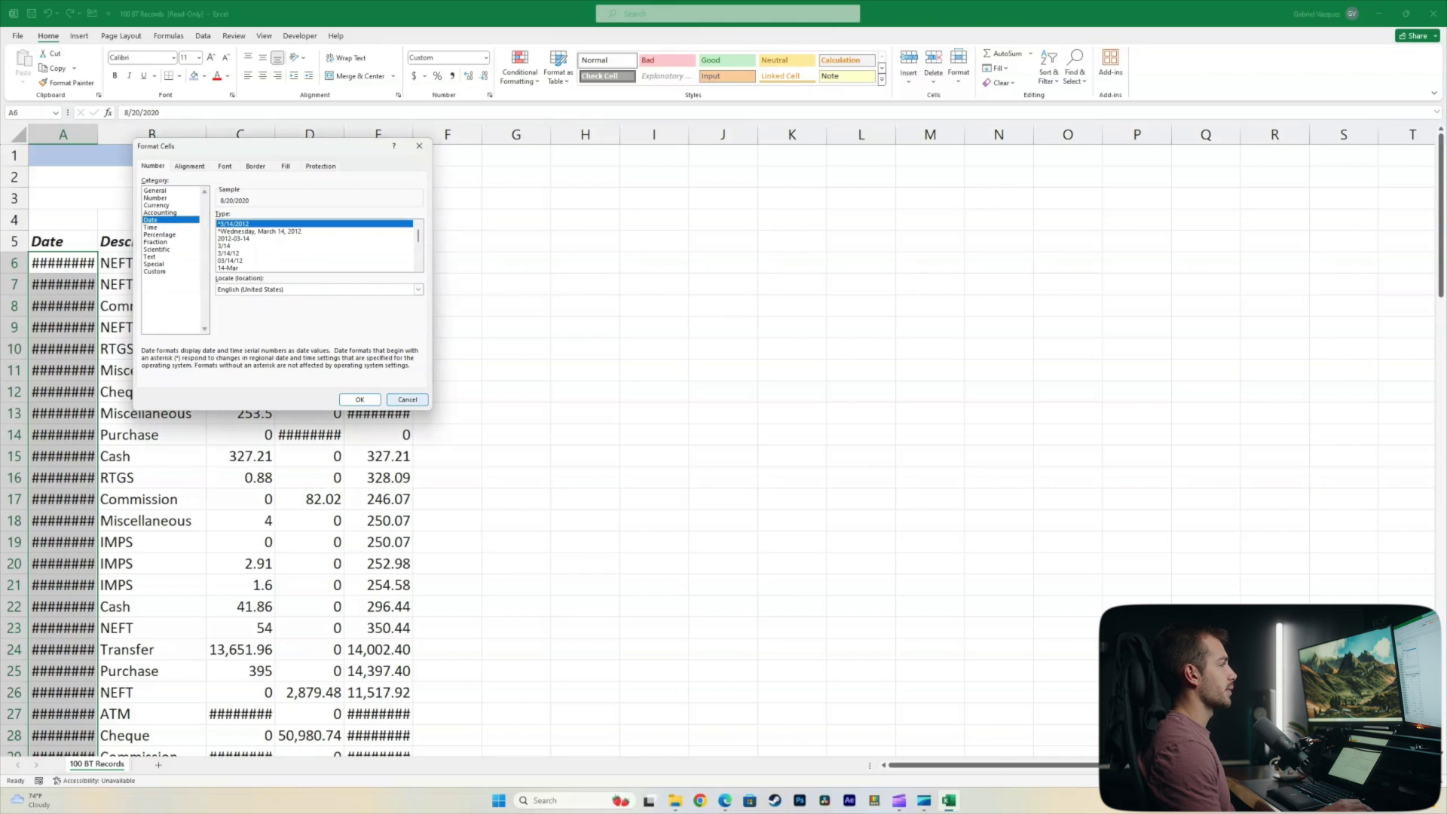
pyautogui.click(407, 399)
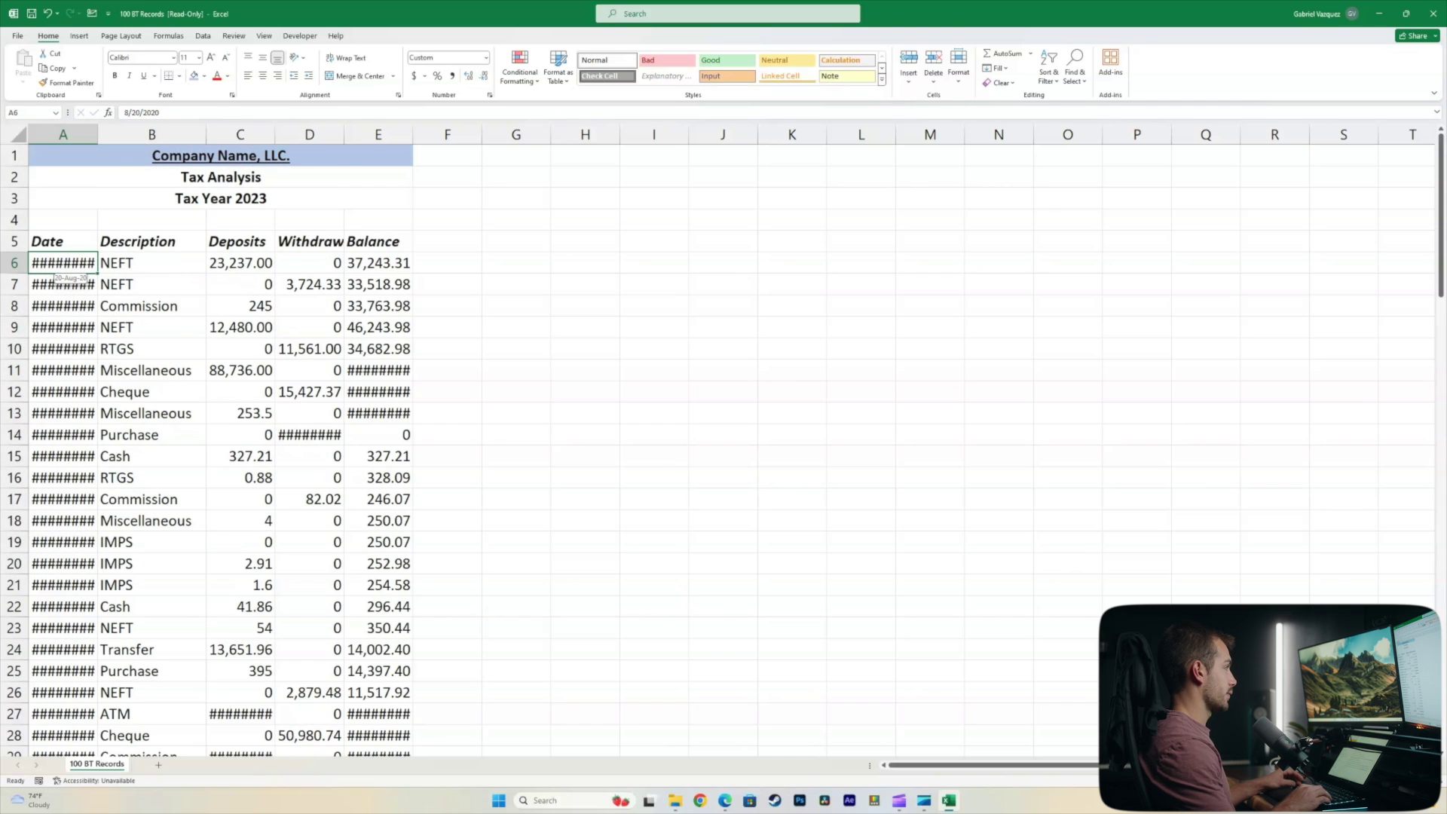
# Step: Format all dates from A6 down to A105 with the Date category's *3/14/2012 type
pyautogui.hotkey('ctrl', 'shift', 'Down')
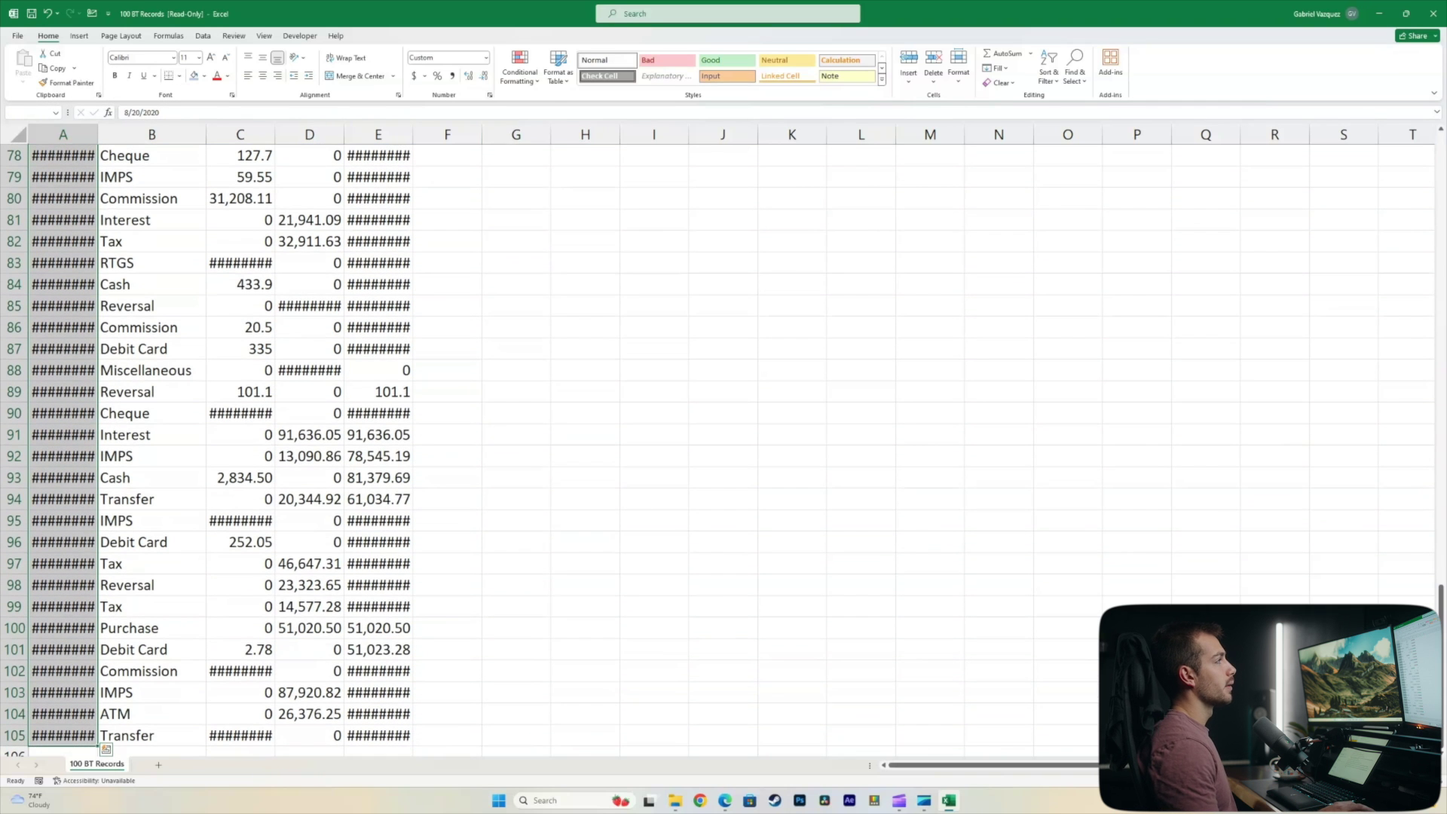
pyautogui.hotkey('ctrl', '1')
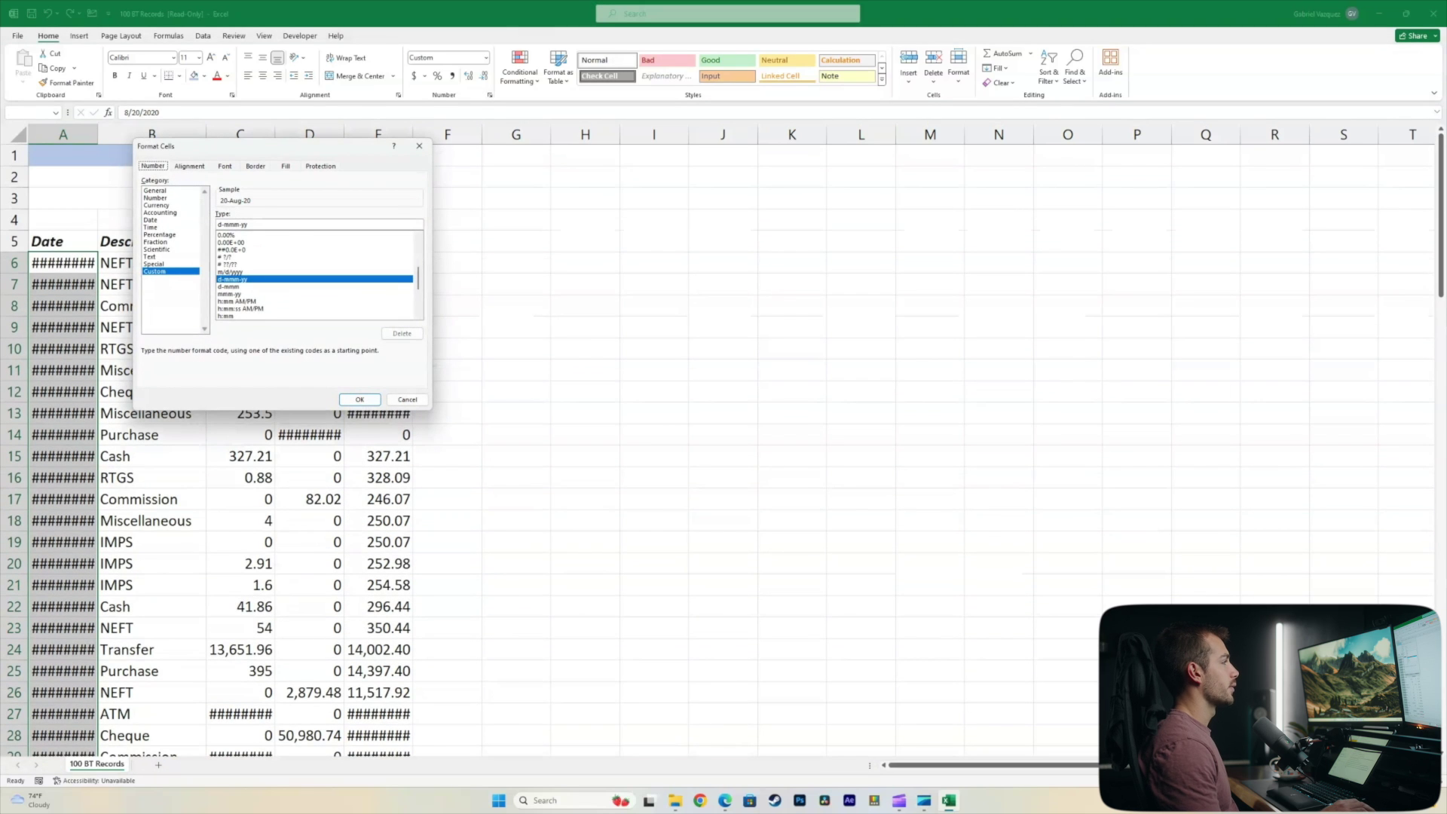
pyautogui.click(151, 220)
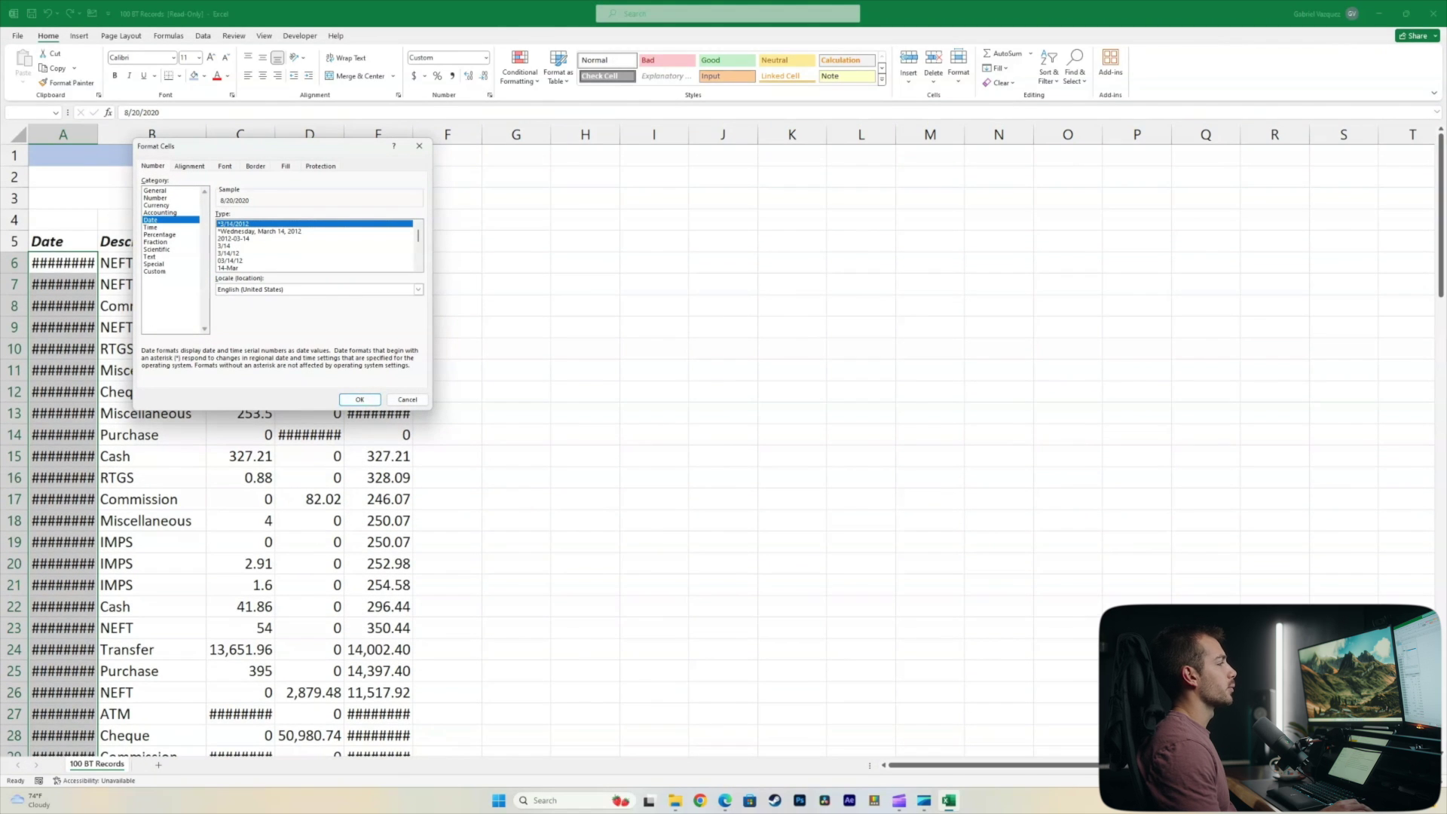
pyautogui.click(359, 399)
pyautogui.click(63, 349)
pyautogui.scroll(-3, 226, 452)
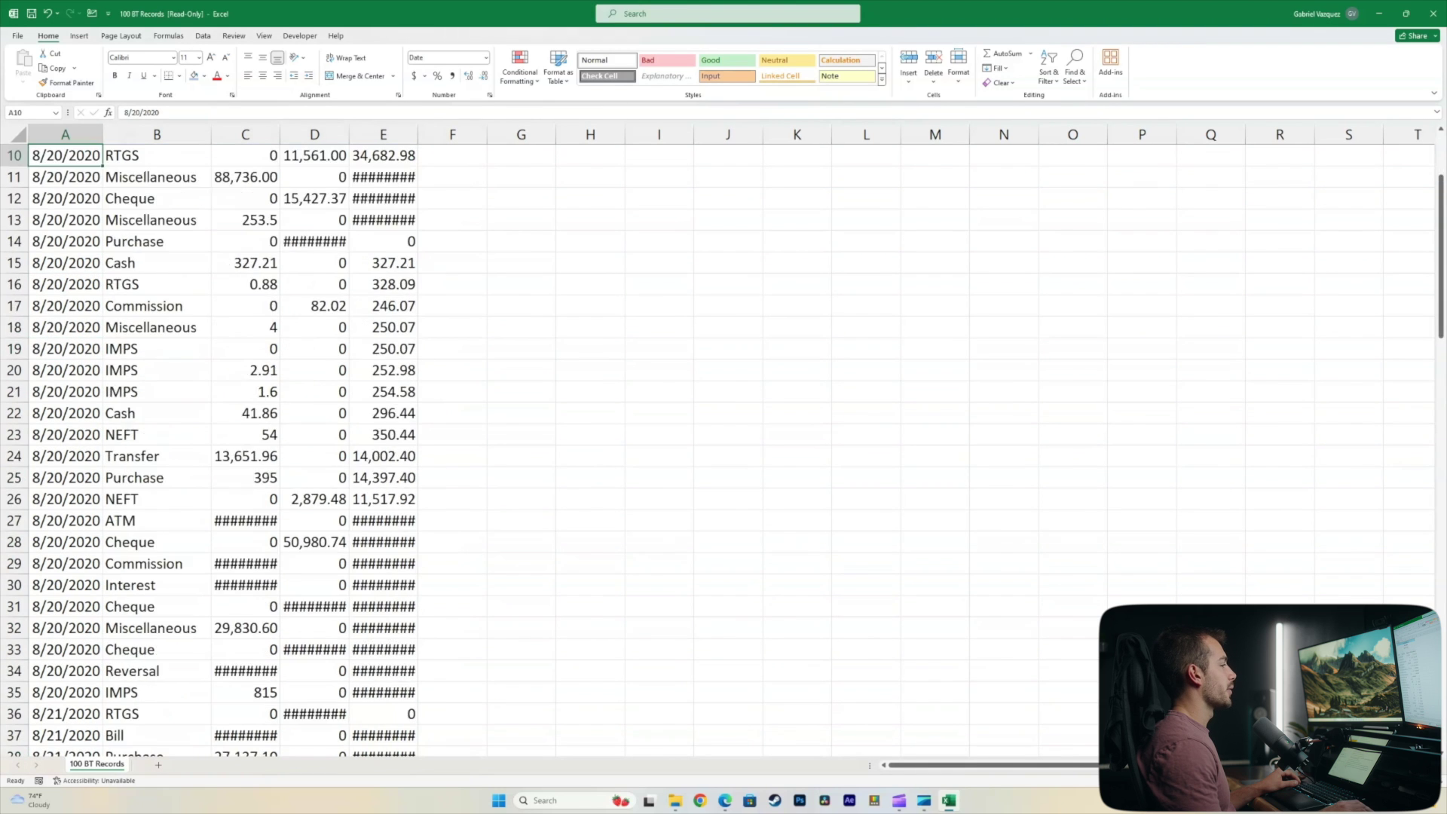
pyautogui.scroll(3, 226, 452)
# Step: Apply the dollar accounting format to all Deposits values from C6 down to C105
pyautogui.click(245, 263)
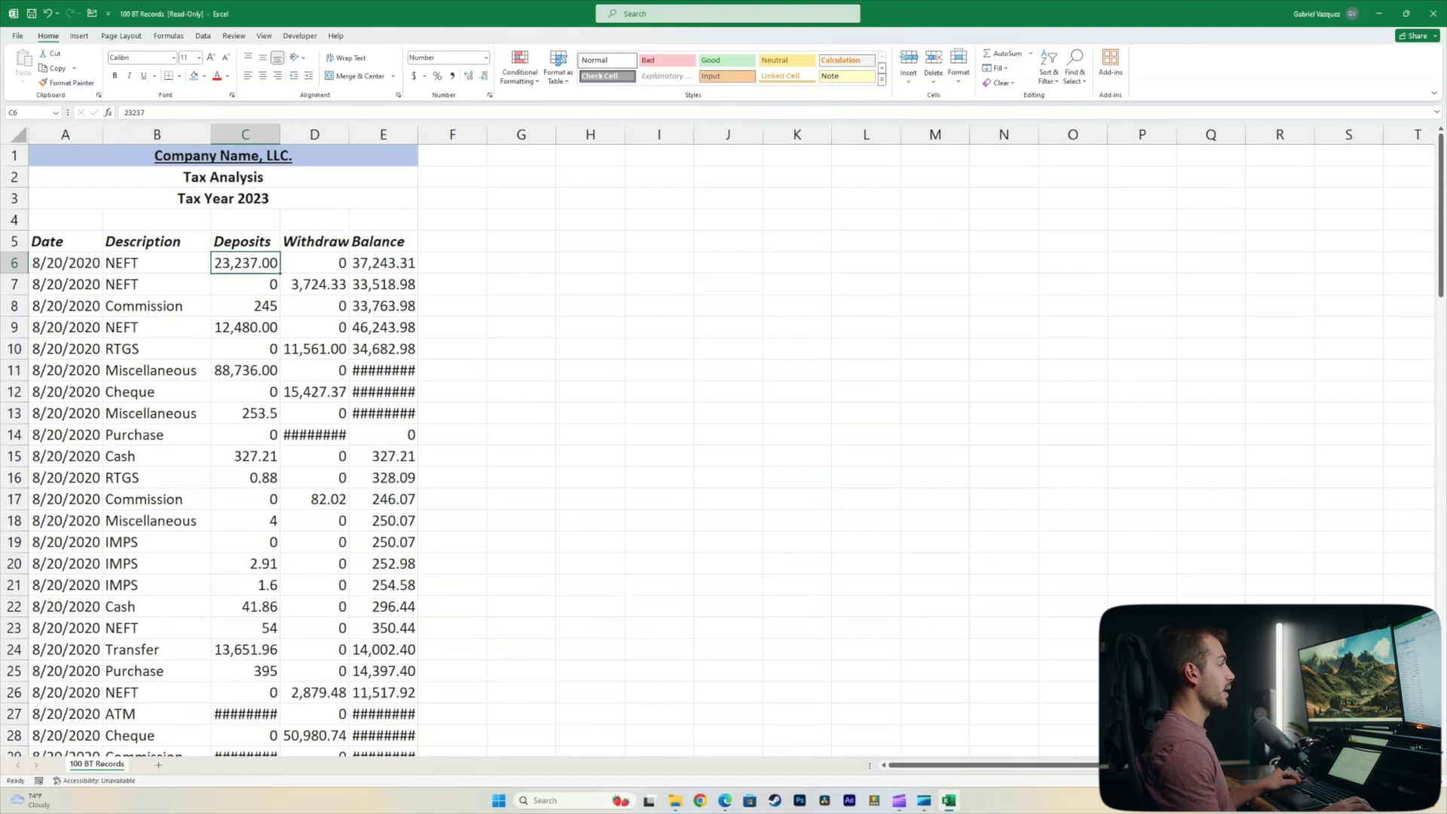
pyautogui.hotkey('ctrl', 'shift', 'Down')
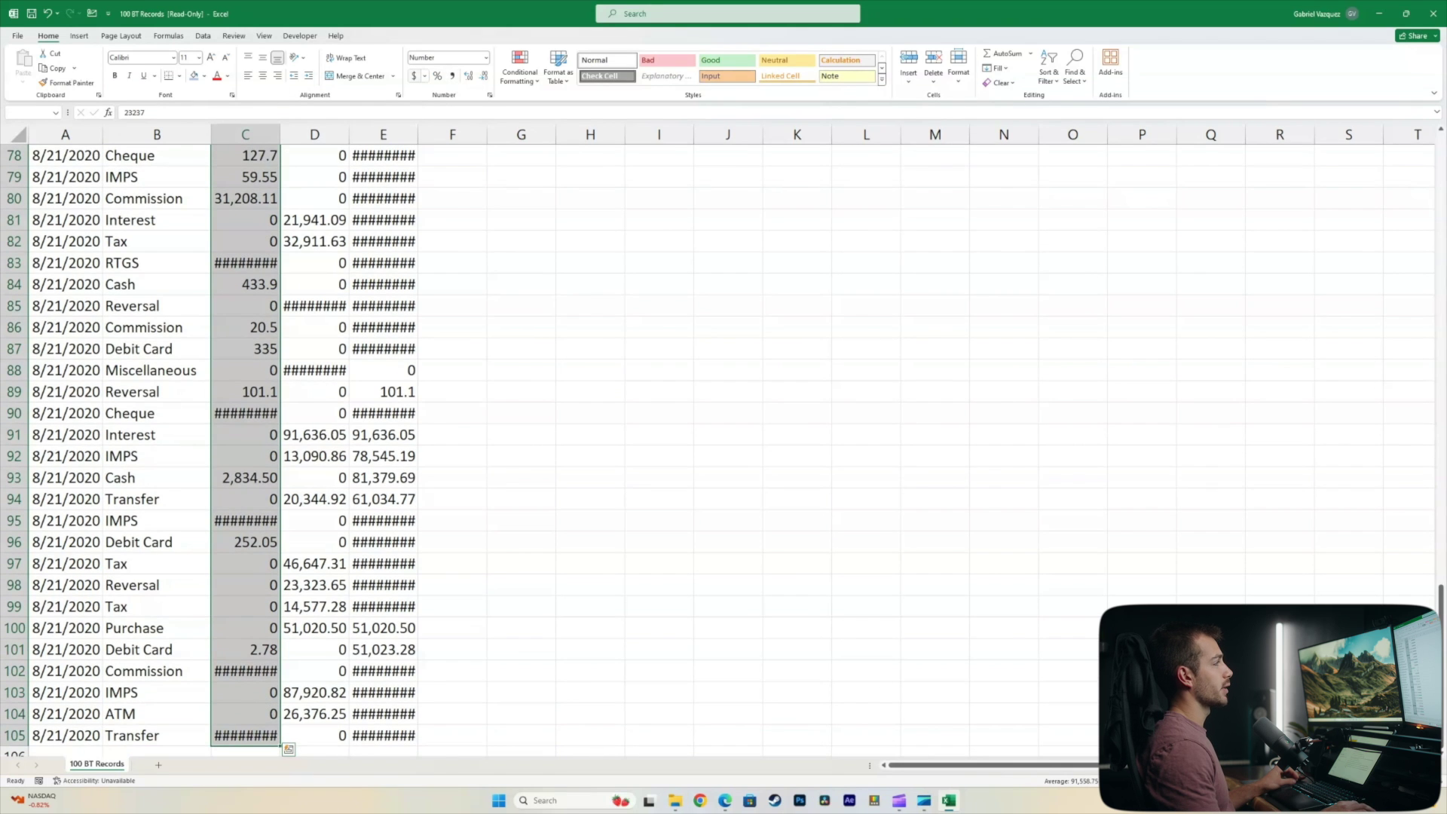
pyautogui.click(414, 75)
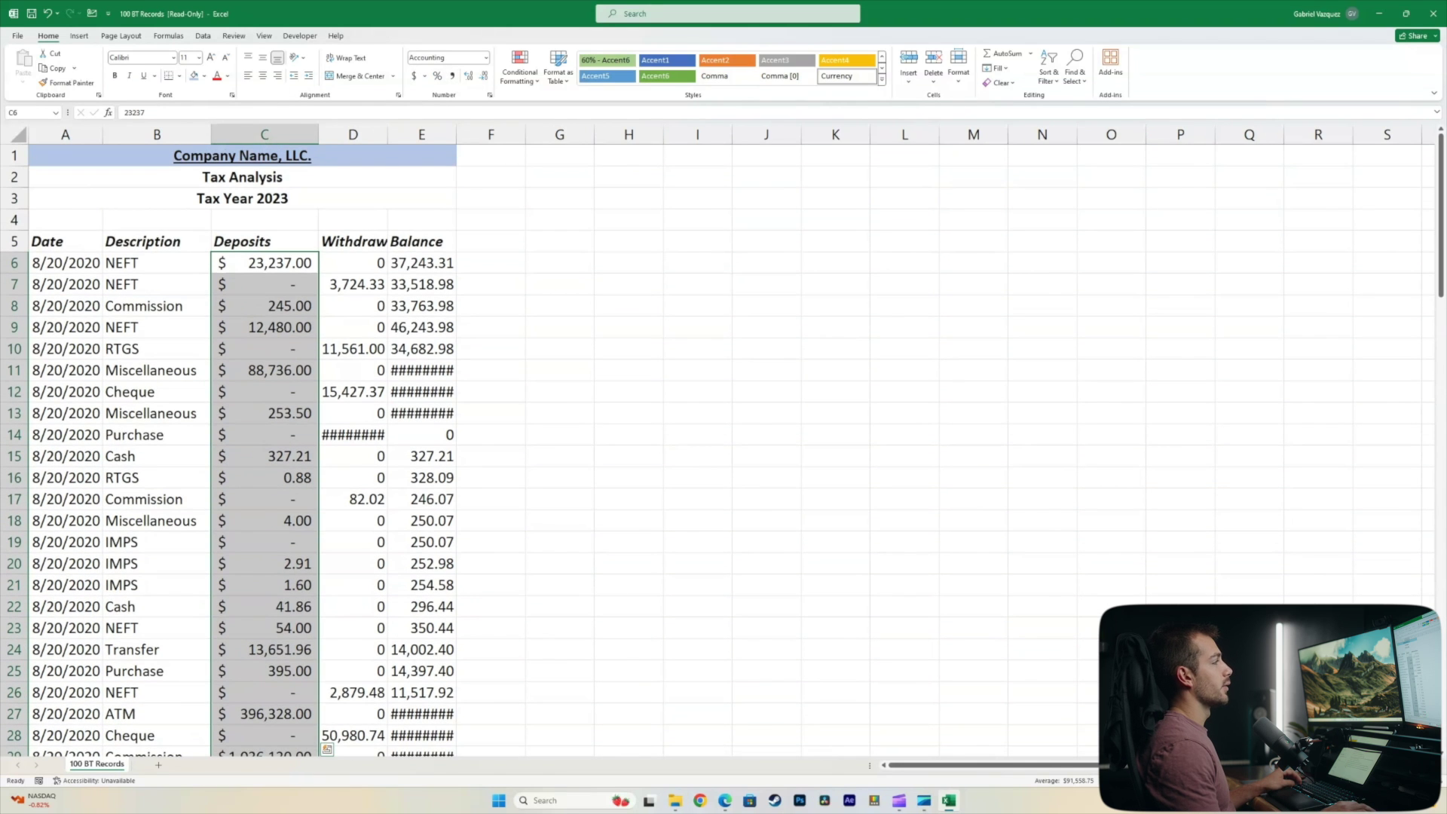
# Step: Apply the dollar accounting format to all Withdrawls values from D6 down to D105
pyautogui.click(353, 263)
pyautogui.hotkey('ctrl', 'shift', 'Down')
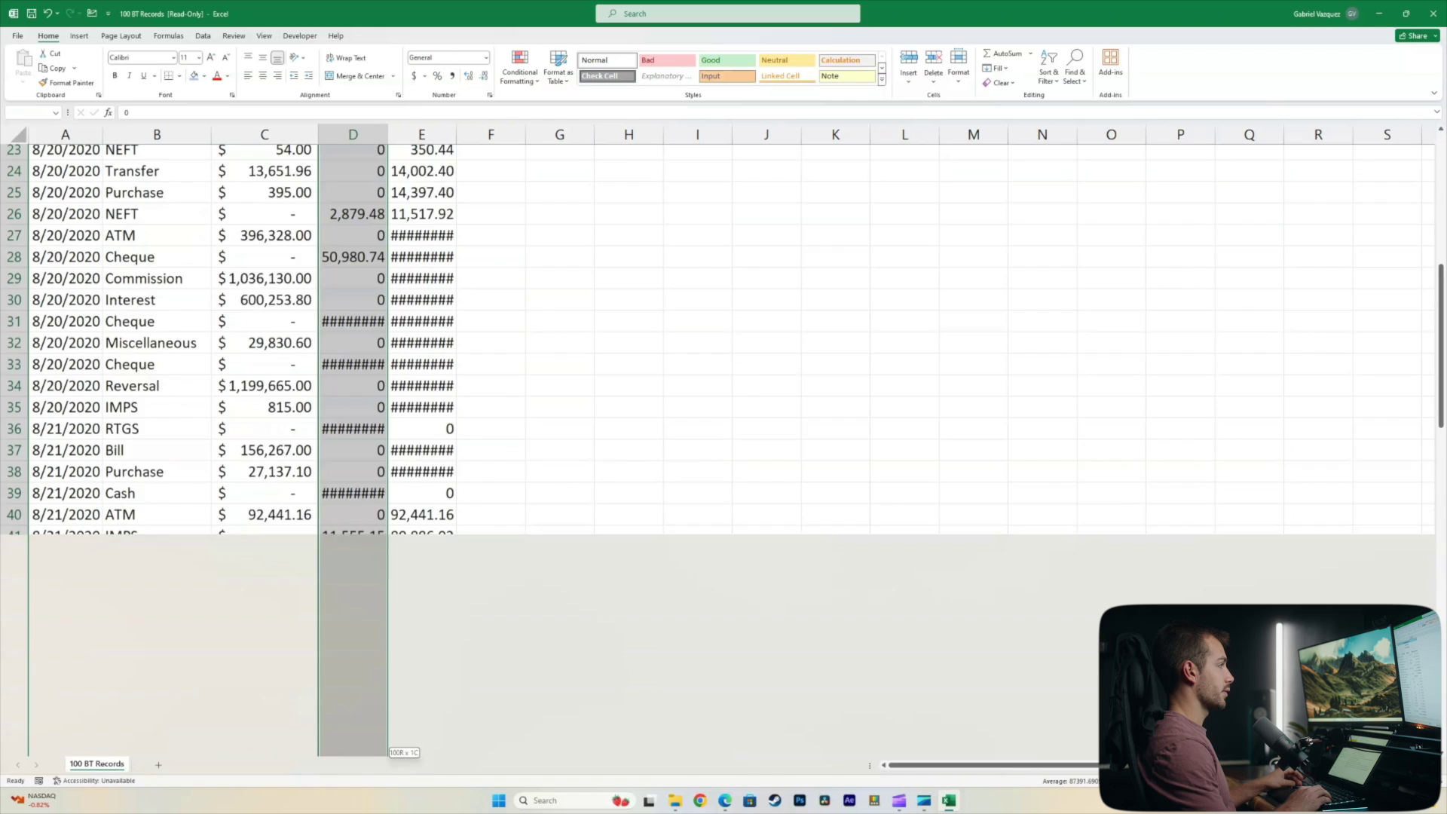
pyautogui.hotkey('alt', 'h')
pyautogui.press('a')
pyautogui.press('n')
pyautogui.press('Return')
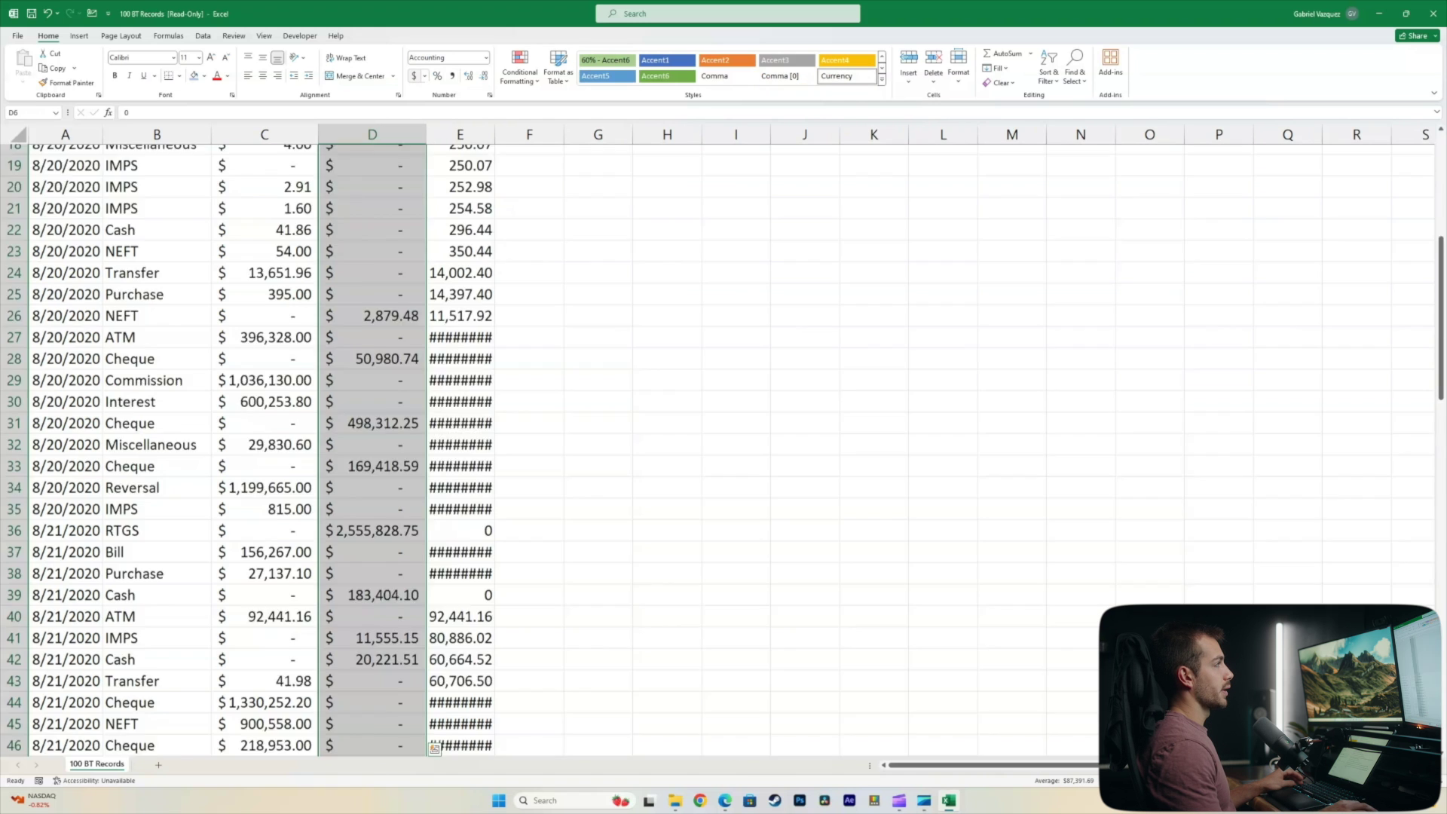
# Step: Apply the dollar accounting format to all Balance values from E6 down to E105 and review the formatted rows
pyautogui.click(459, 263)
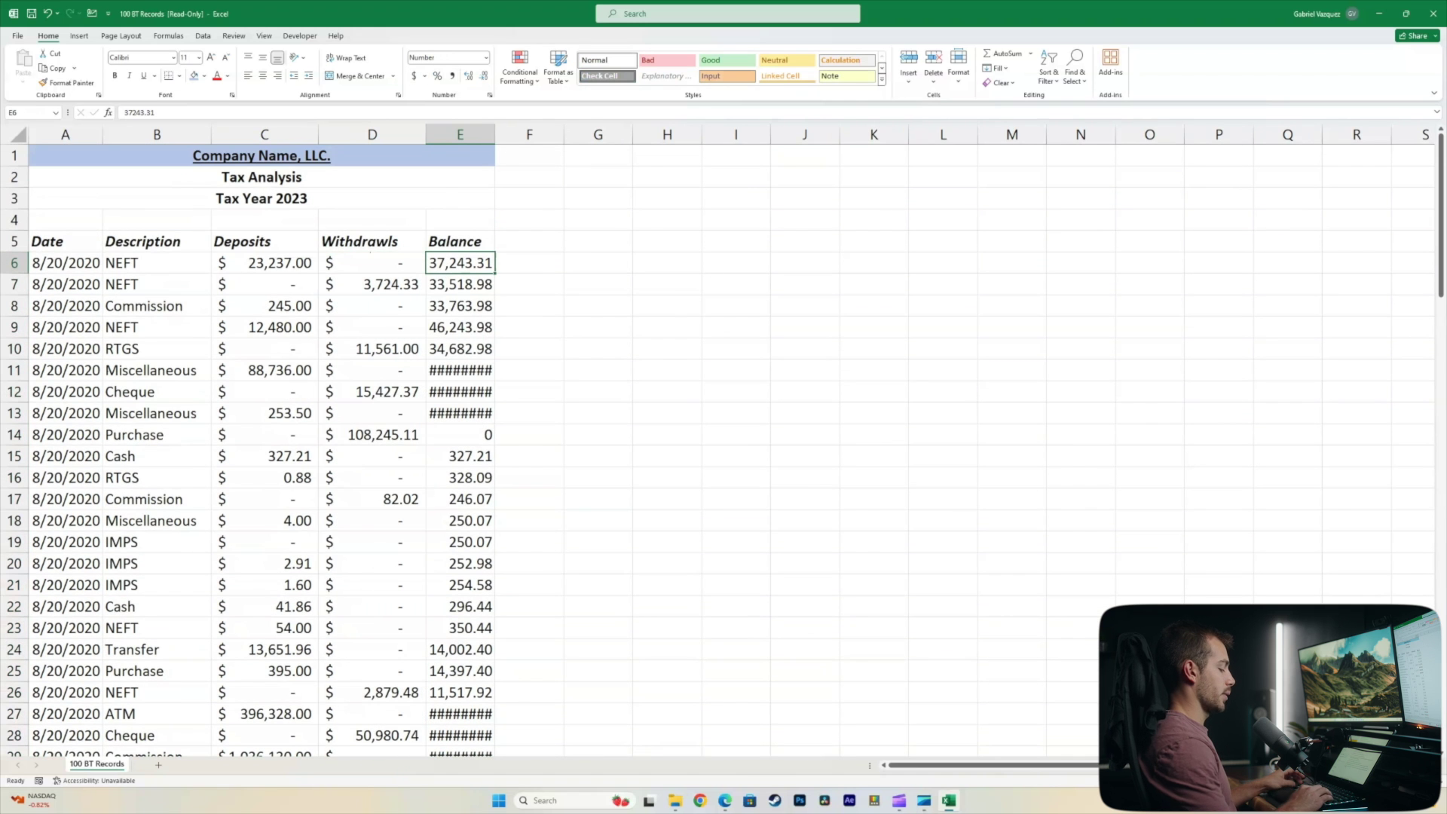
pyautogui.hotkey('ctrl', 'shift', 'Down')
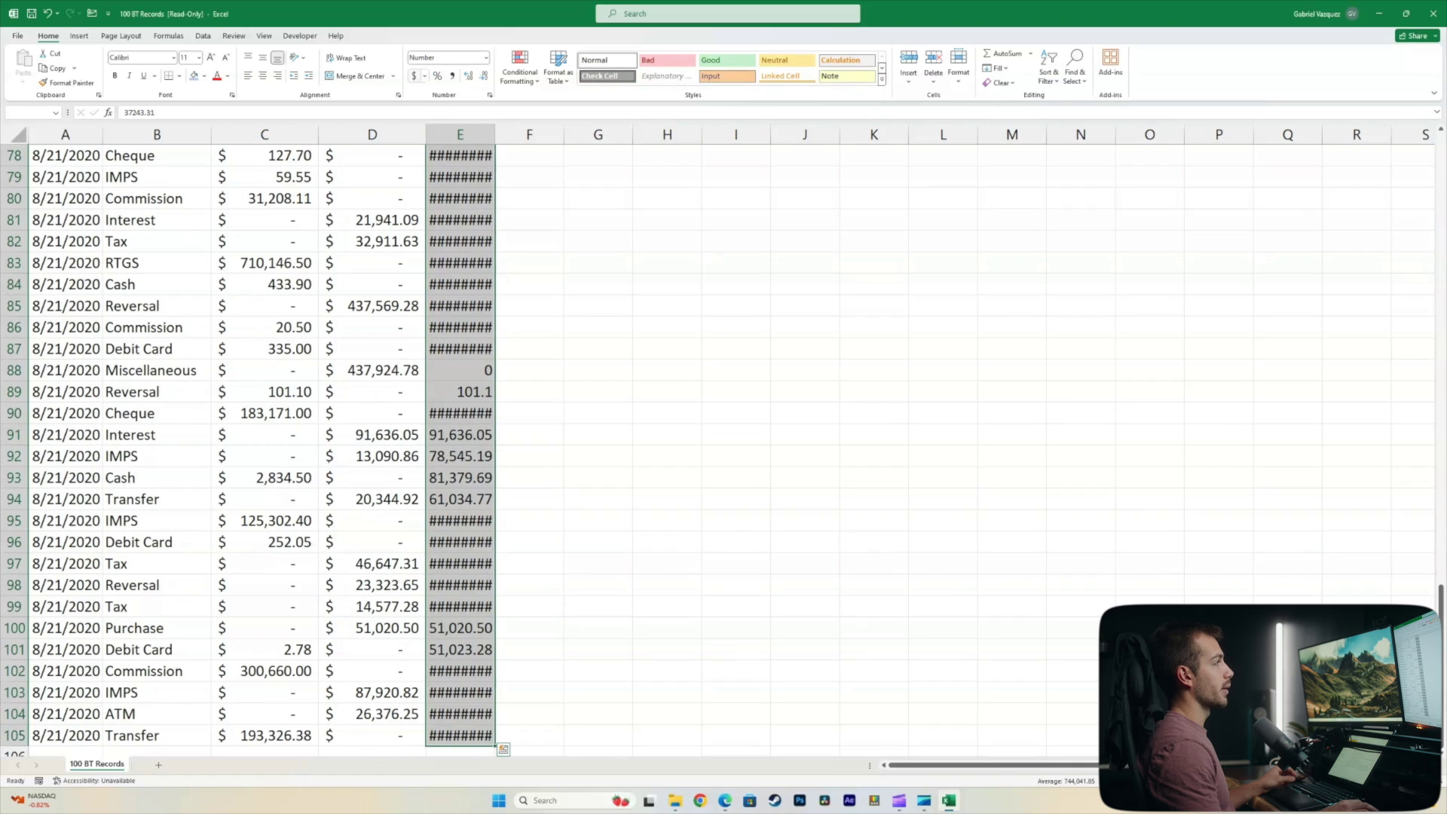
pyautogui.click(414, 77)
pyautogui.scroll(20, 636, 478)
pyautogui.click(636, 477)
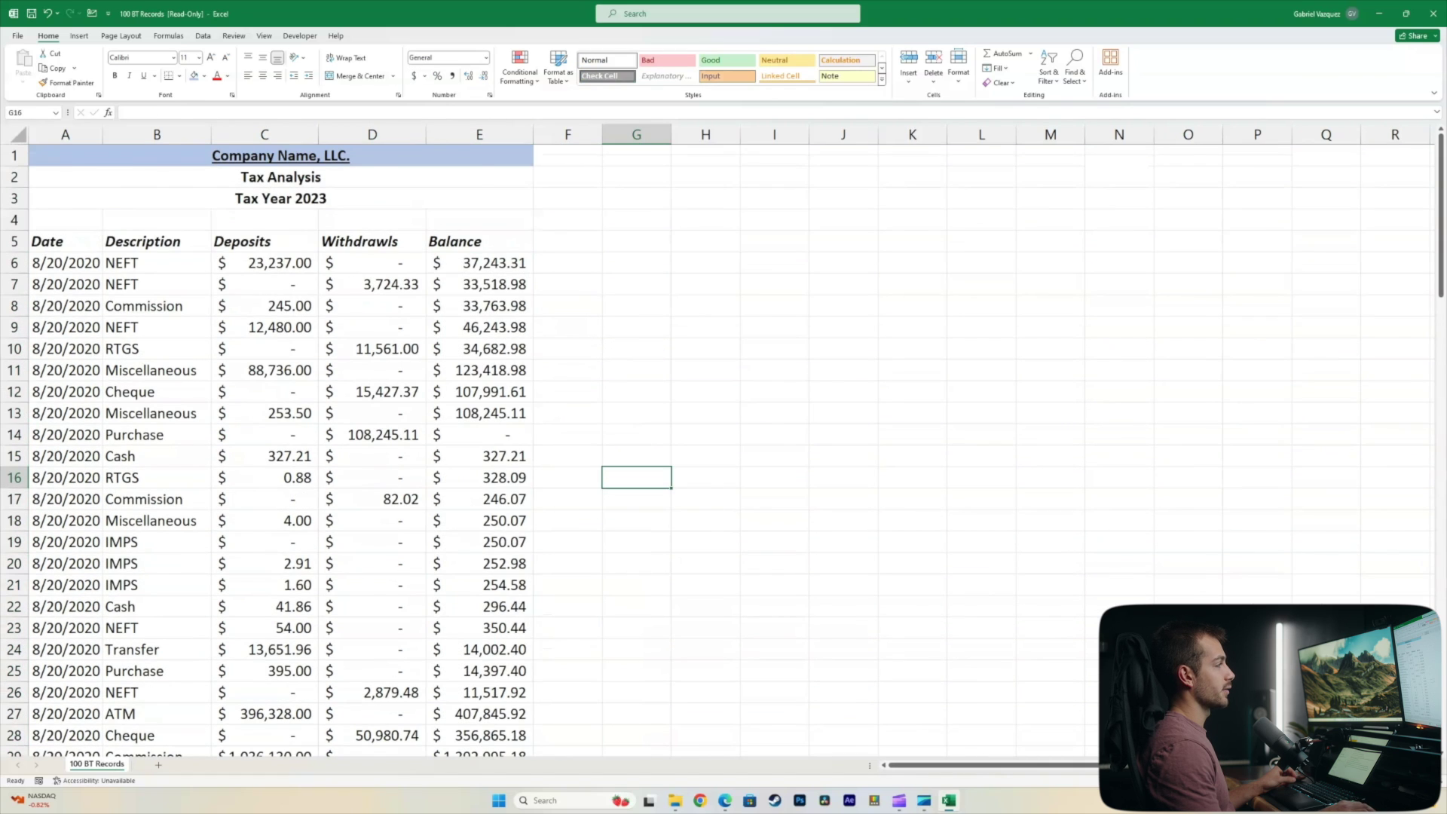
pyautogui.scroll(-14, 714, 450)
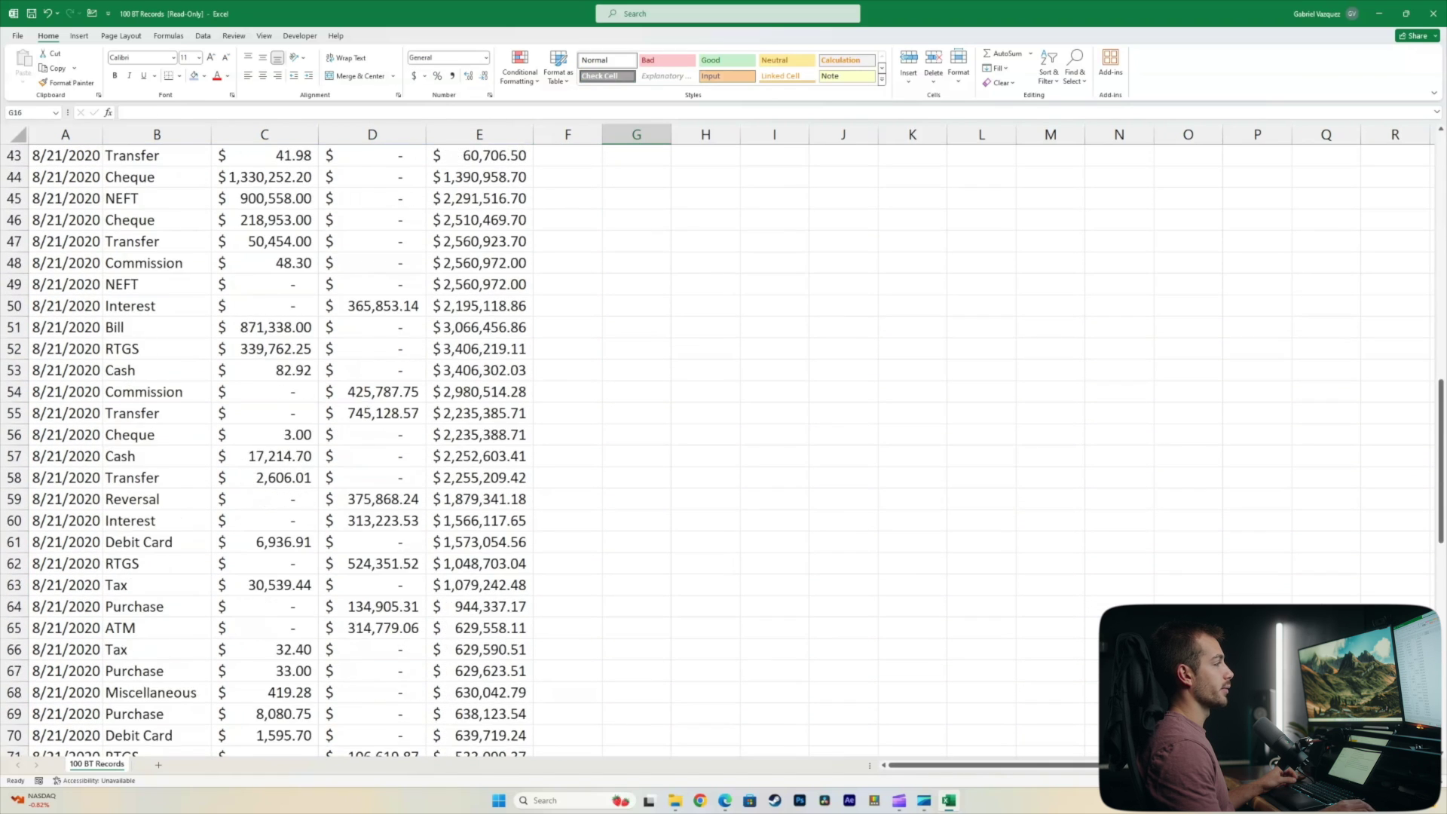
pyautogui.scroll(-10, 715, 450)
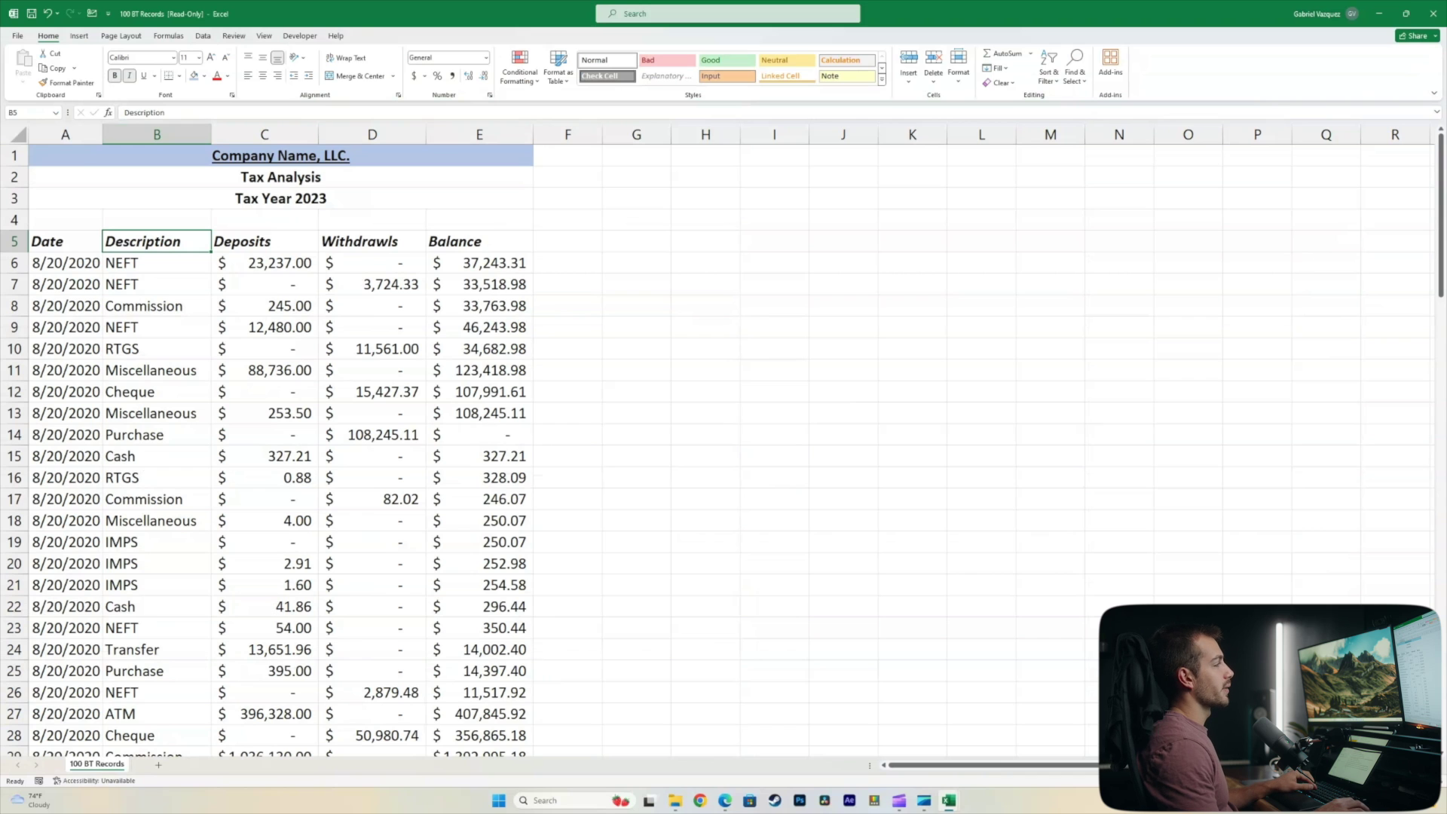
# Step: Insert a new column between Date and Description and enter the heading Classifications in B5
pyautogui.click(157, 134)
pyautogui.rightClick(161, 135)
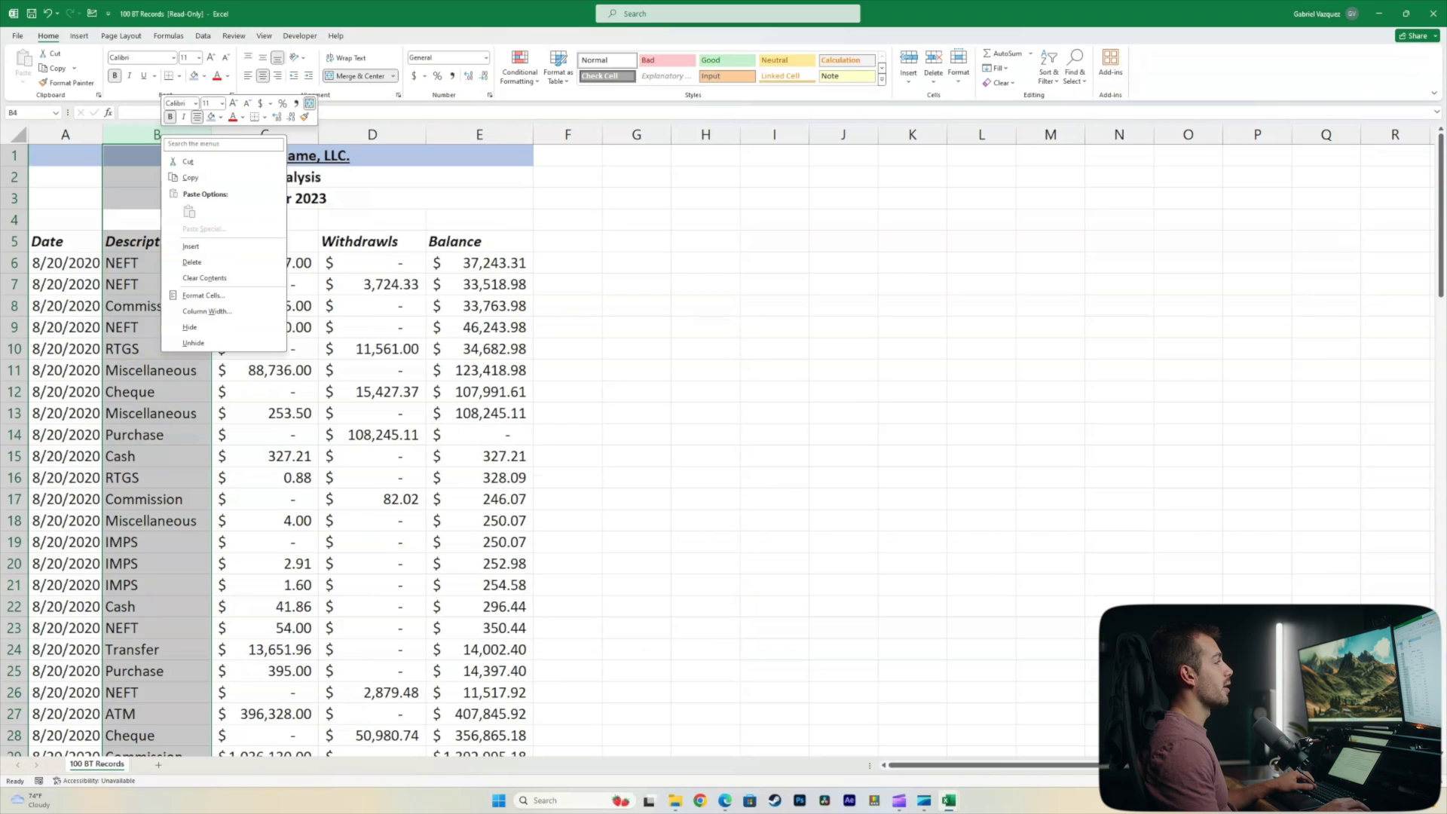
pyautogui.click(190, 246)
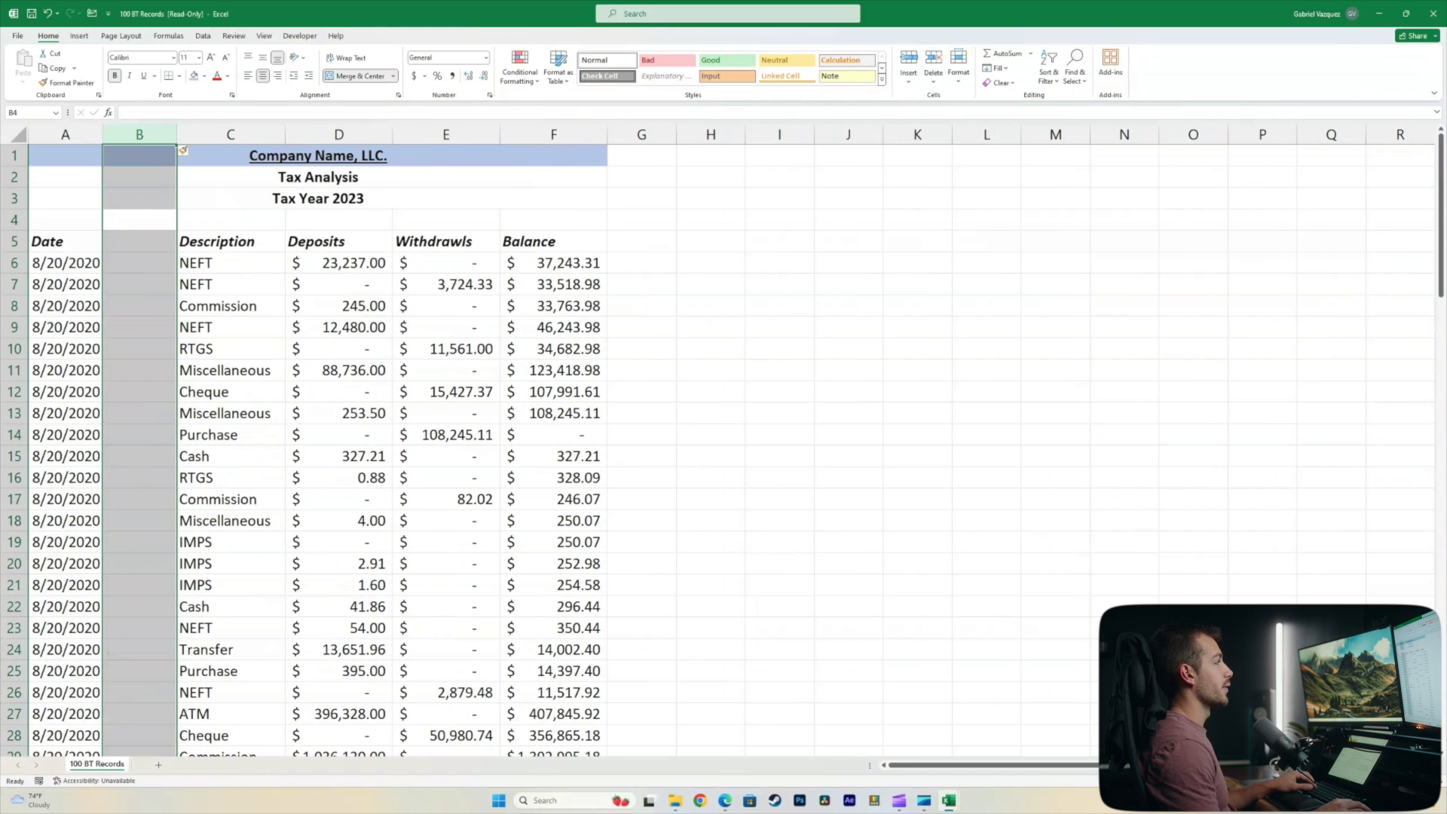
pyautogui.click(139, 241)
pyautogui.write('Cla')
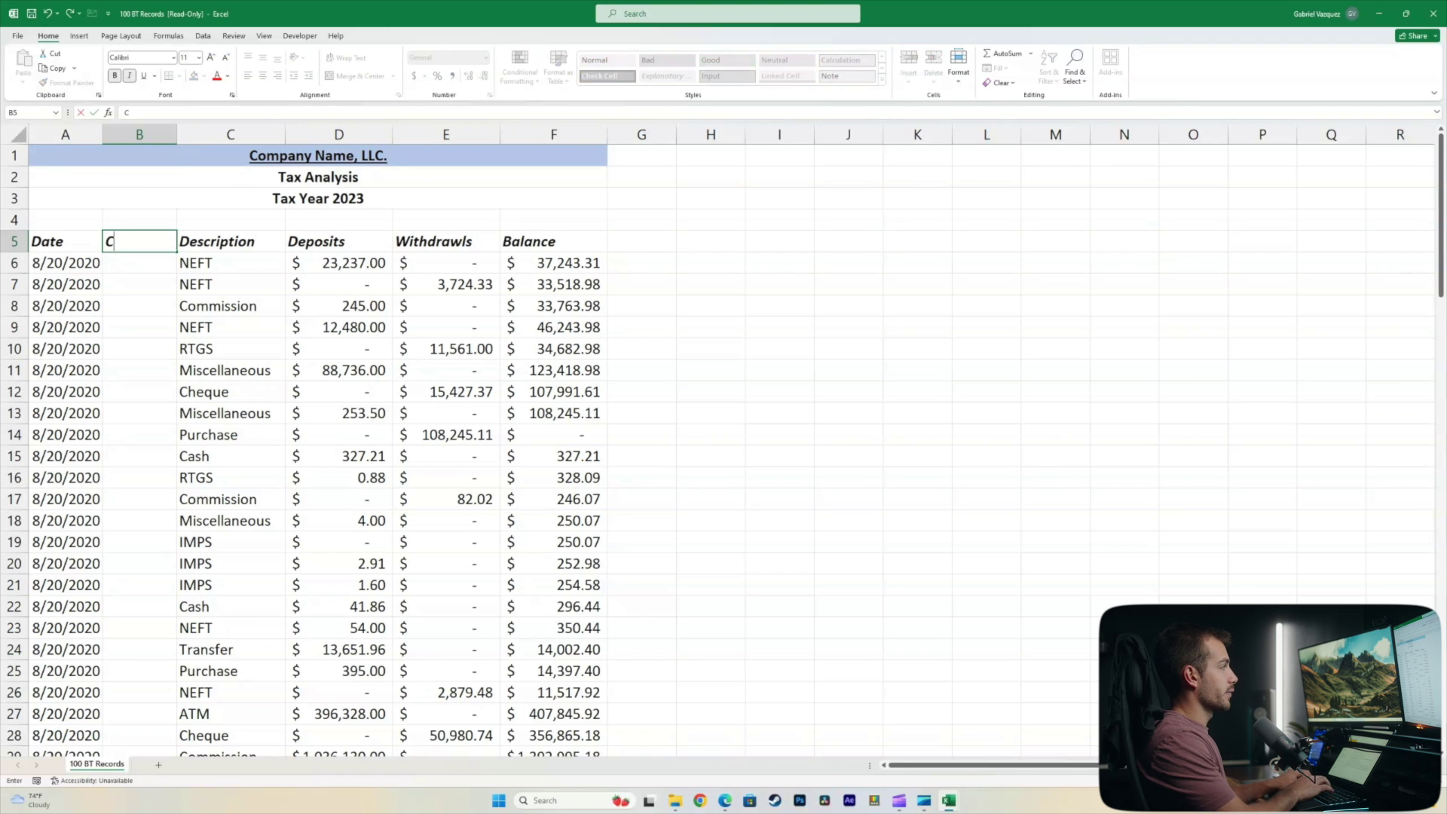
pyautogui.write('ssifications')
pyautogui.press('Return')
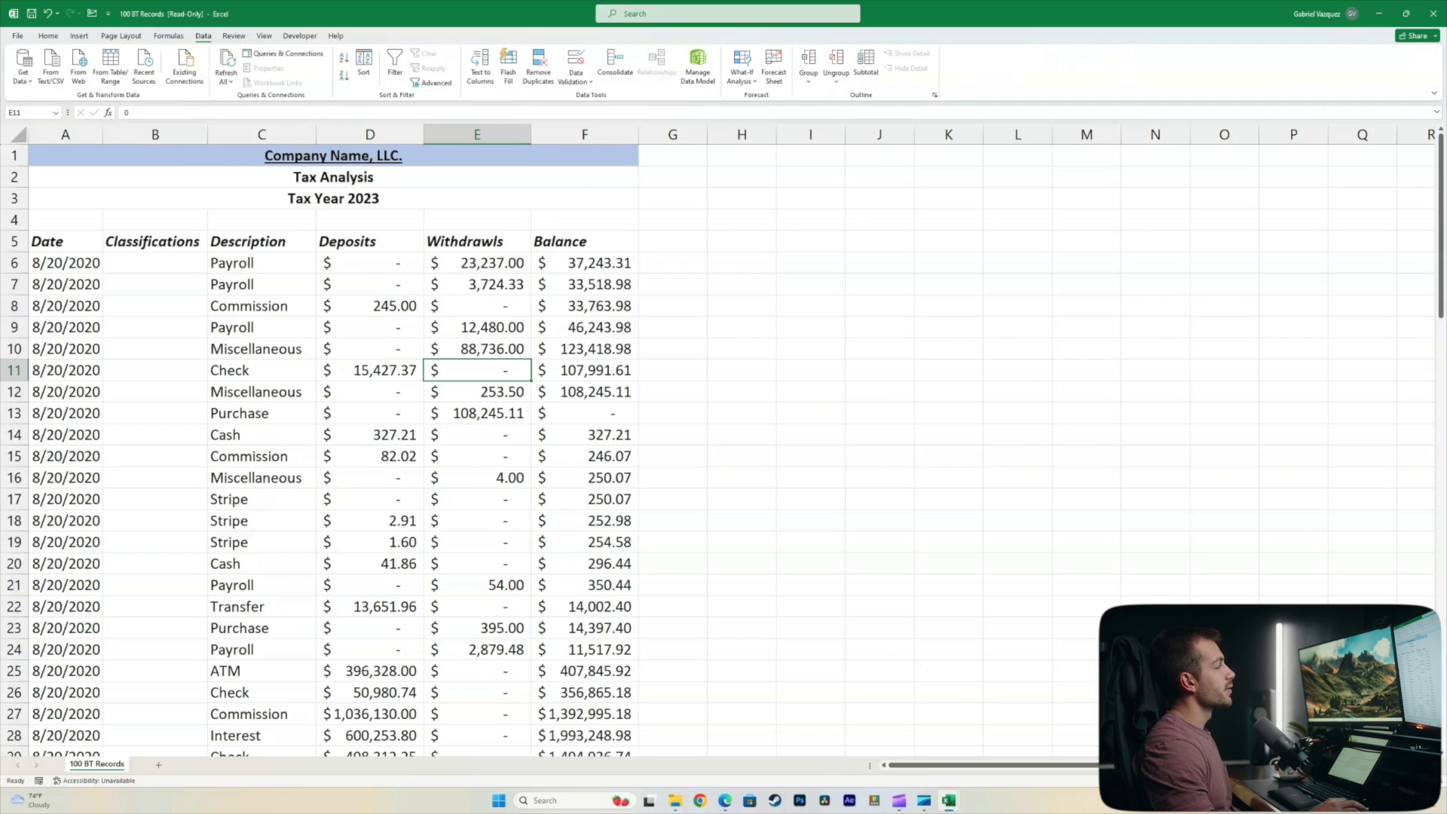
# Step: Add filters to the column headings in row 5
pyautogui.click(156, 263)
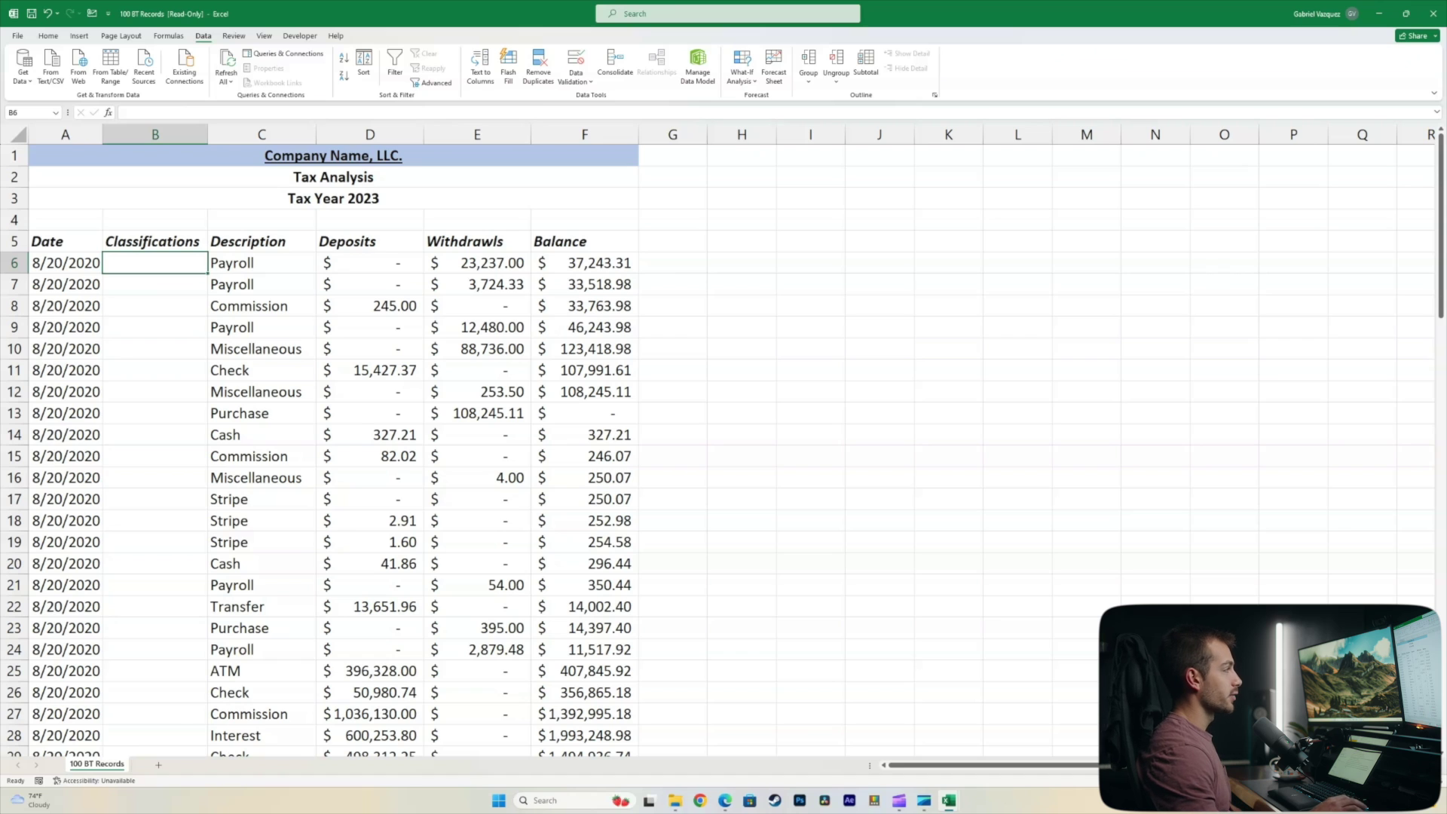
pyautogui.click(15, 242)
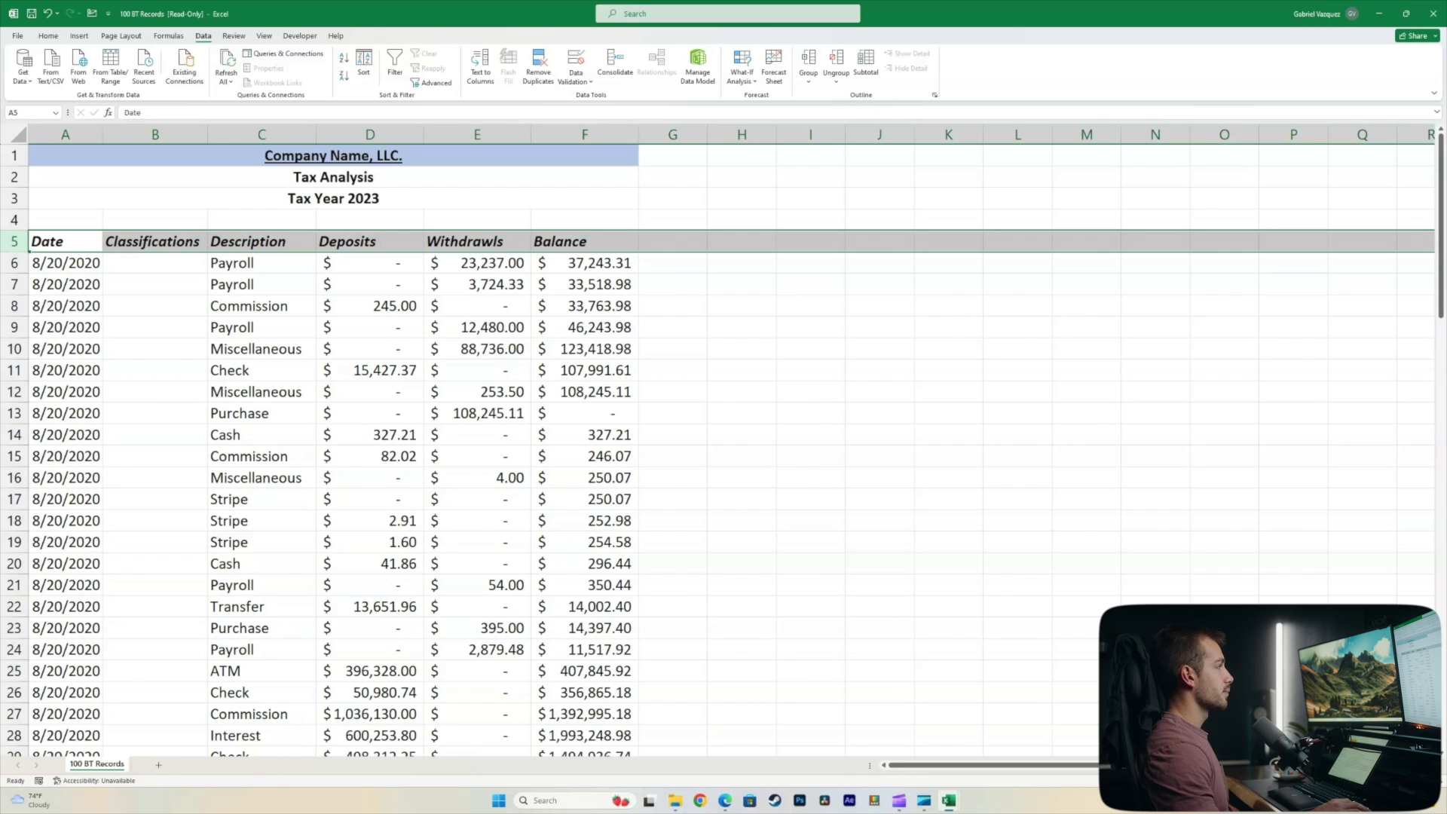
pyautogui.click(394, 68)
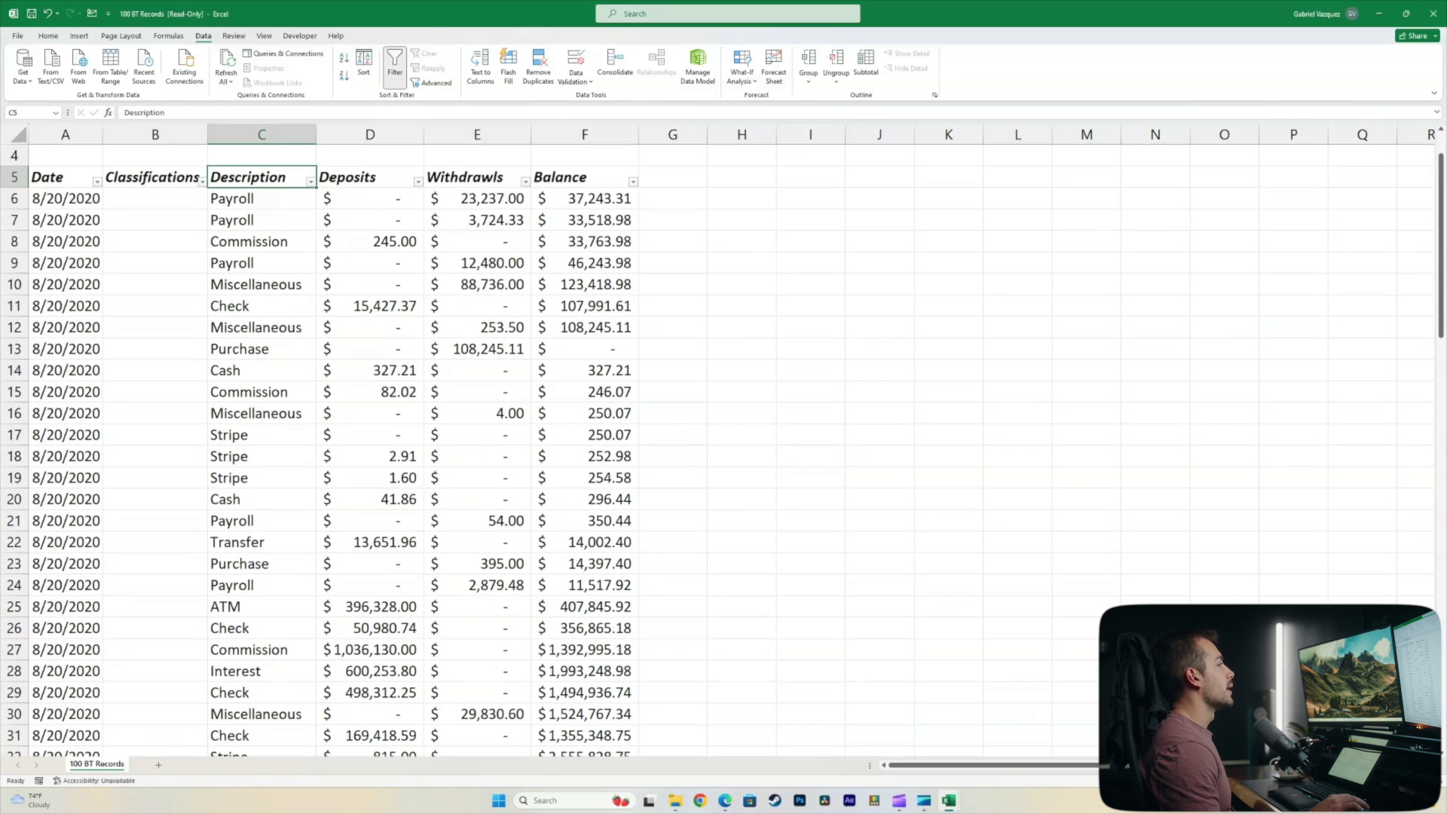
# Step: Look through the transaction rows and examine the Stripe entries in the Description column and their empty classification cells
pyautogui.scroll(1, 723, 376)
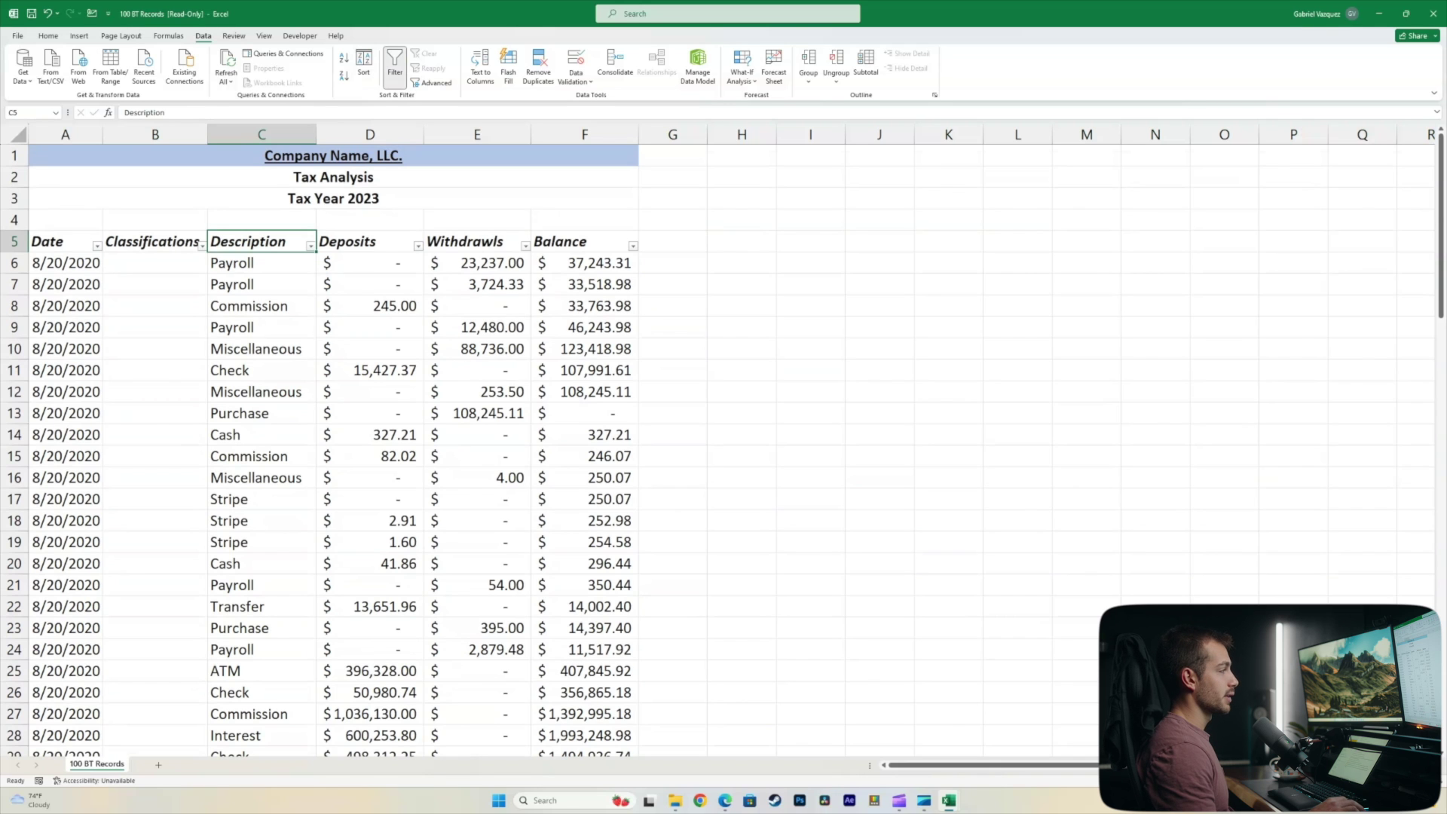
pyautogui.scroll(-1, 723, 452)
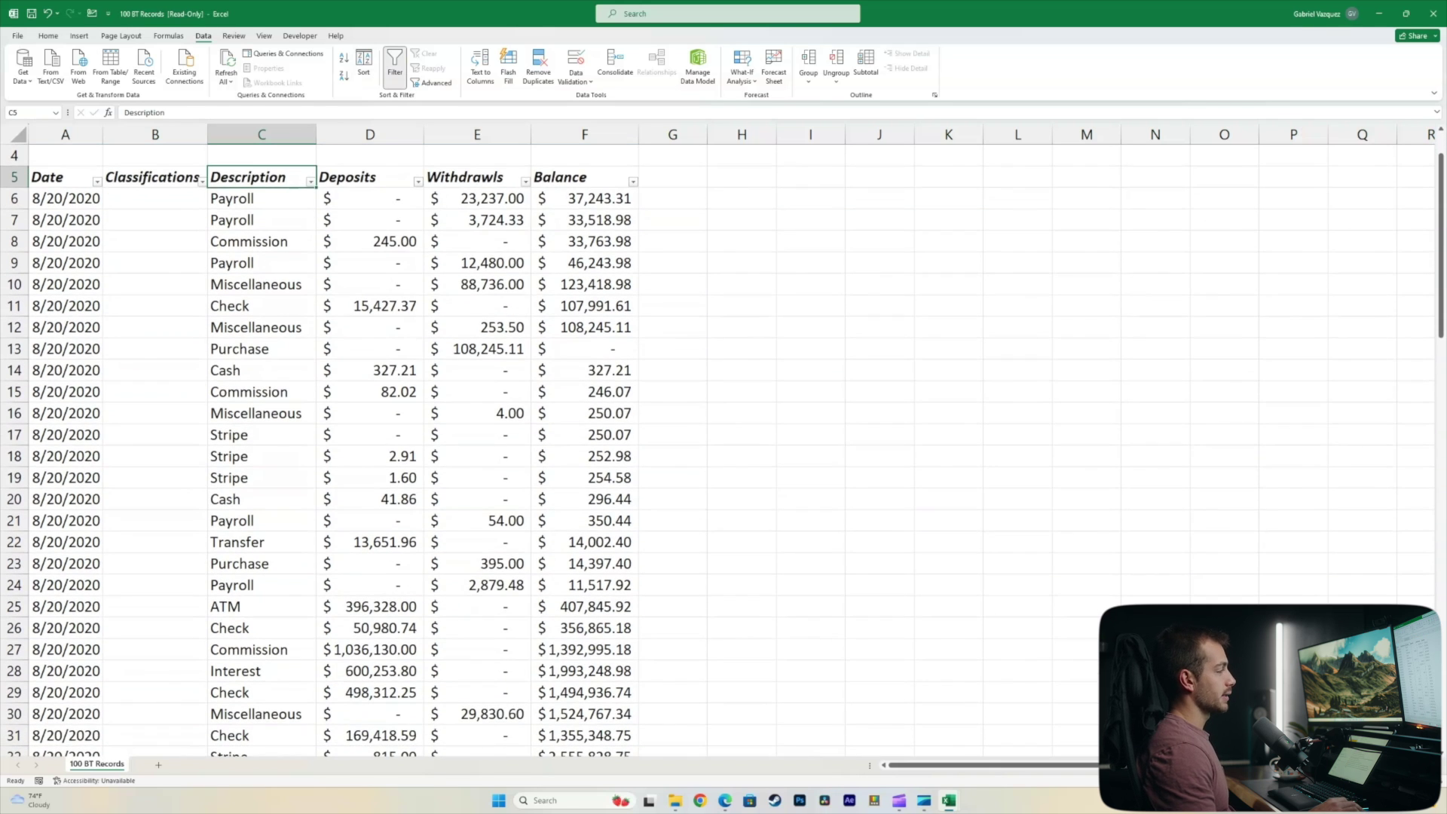
pyautogui.click(261, 478)
pyautogui.click(262, 456)
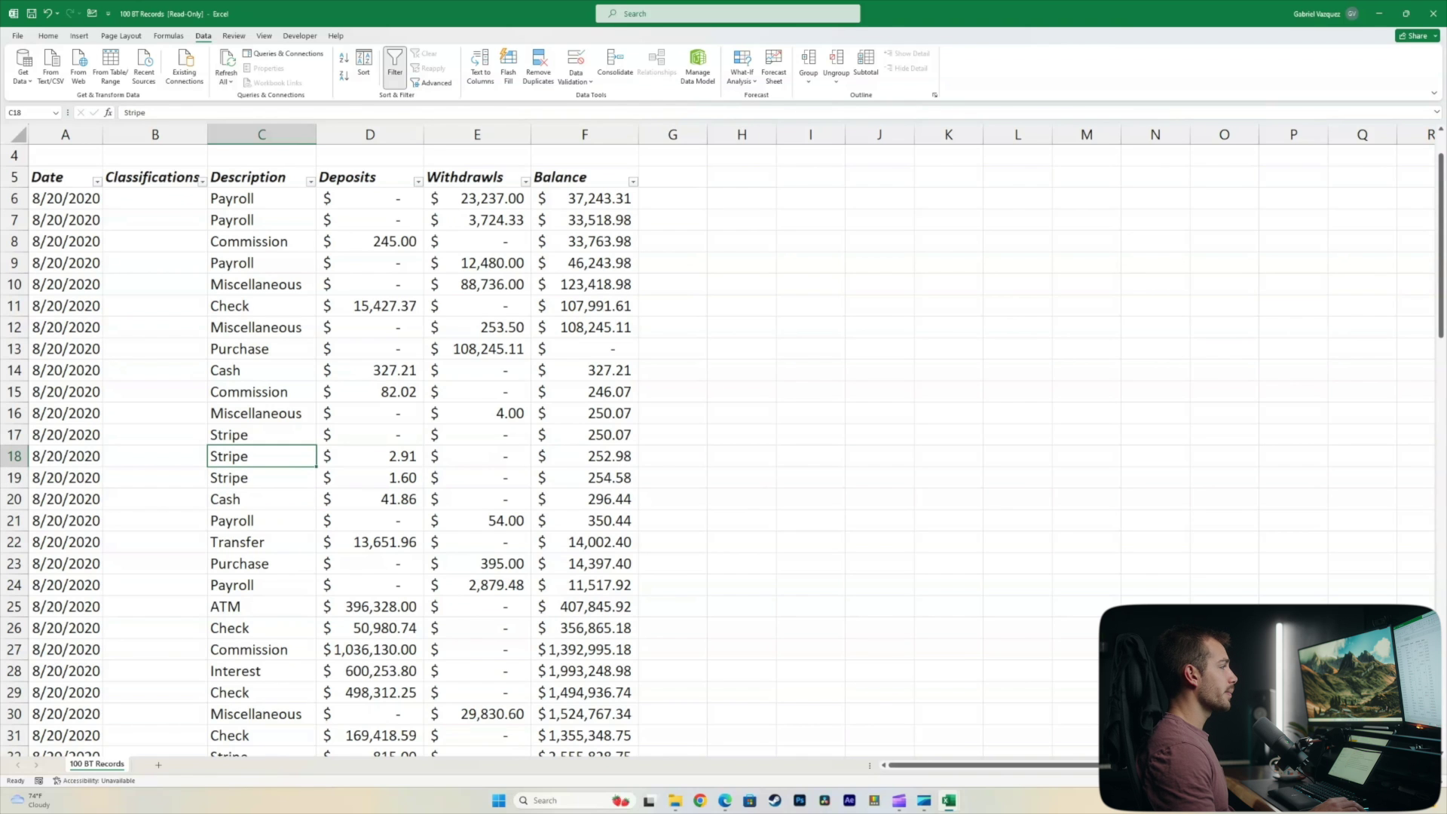
pyautogui.click(261, 435)
pyautogui.scroll(1, 334, 450)
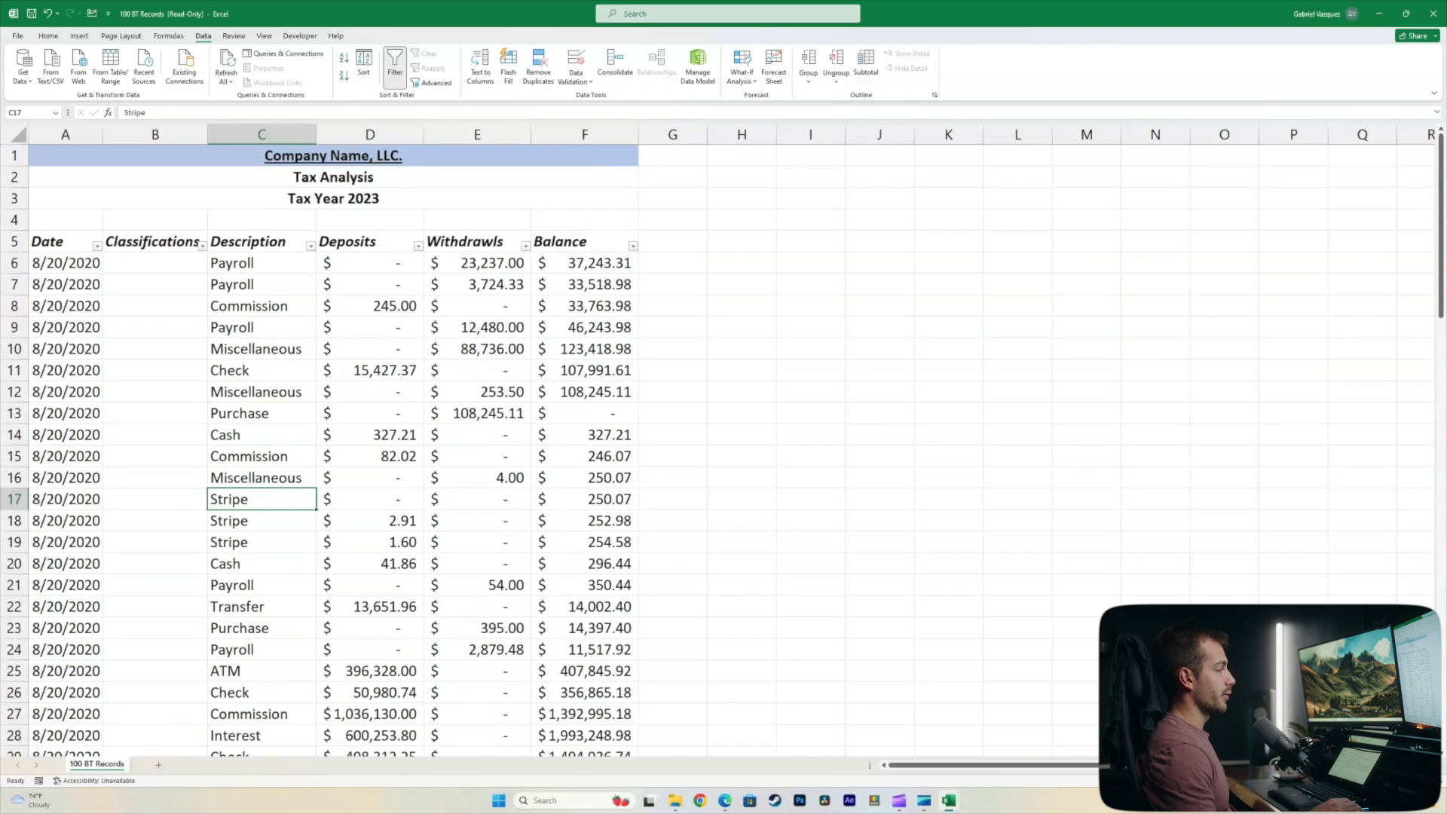
pyautogui.scroll(-6, 334, 450)
pyautogui.scroll(6, 334, 449)
pyautogui.scroll(-1, 334, 450)
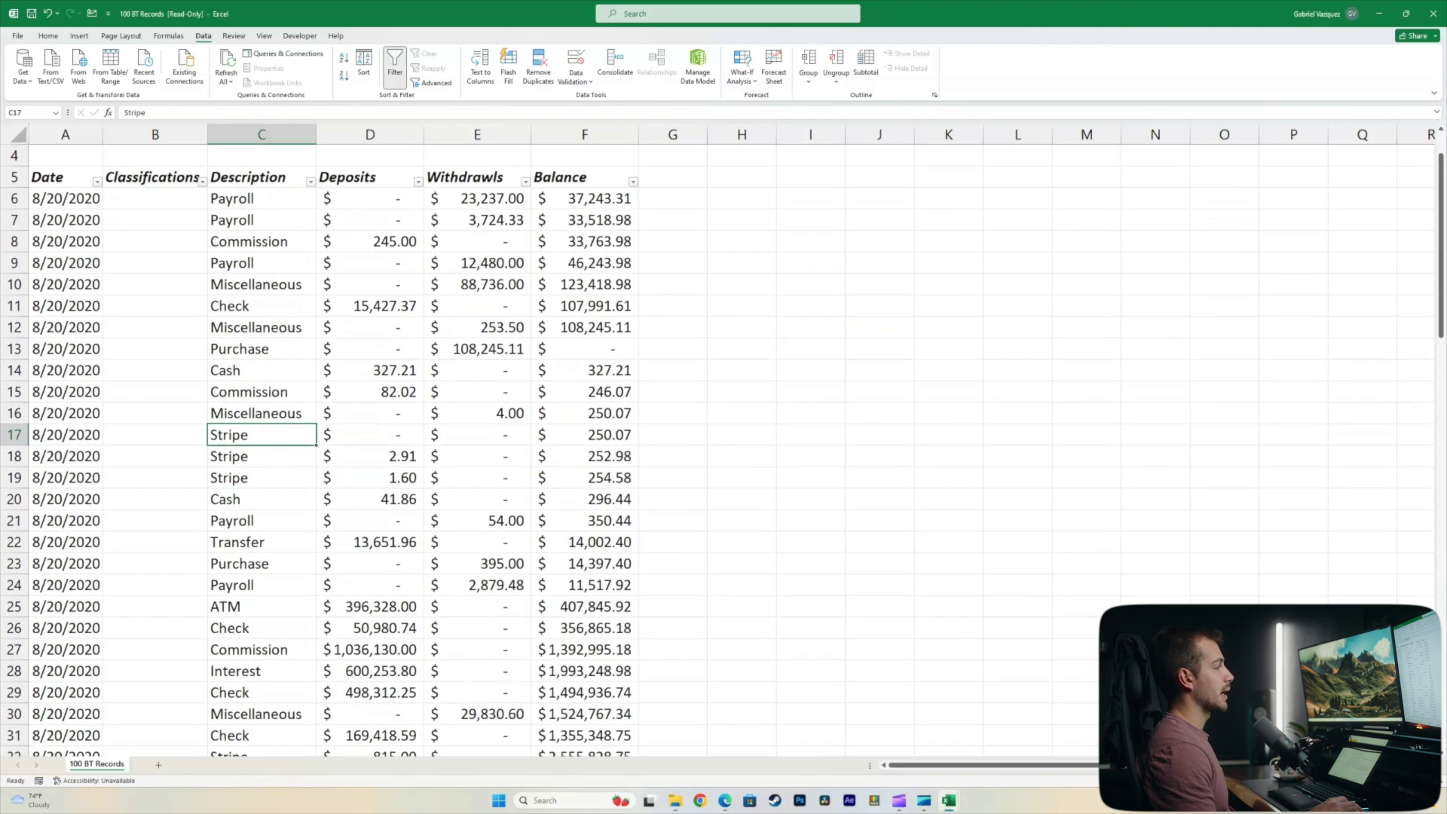
pyautogui.click(155, 434)
pyautogui.scroll(1, 713, 451)
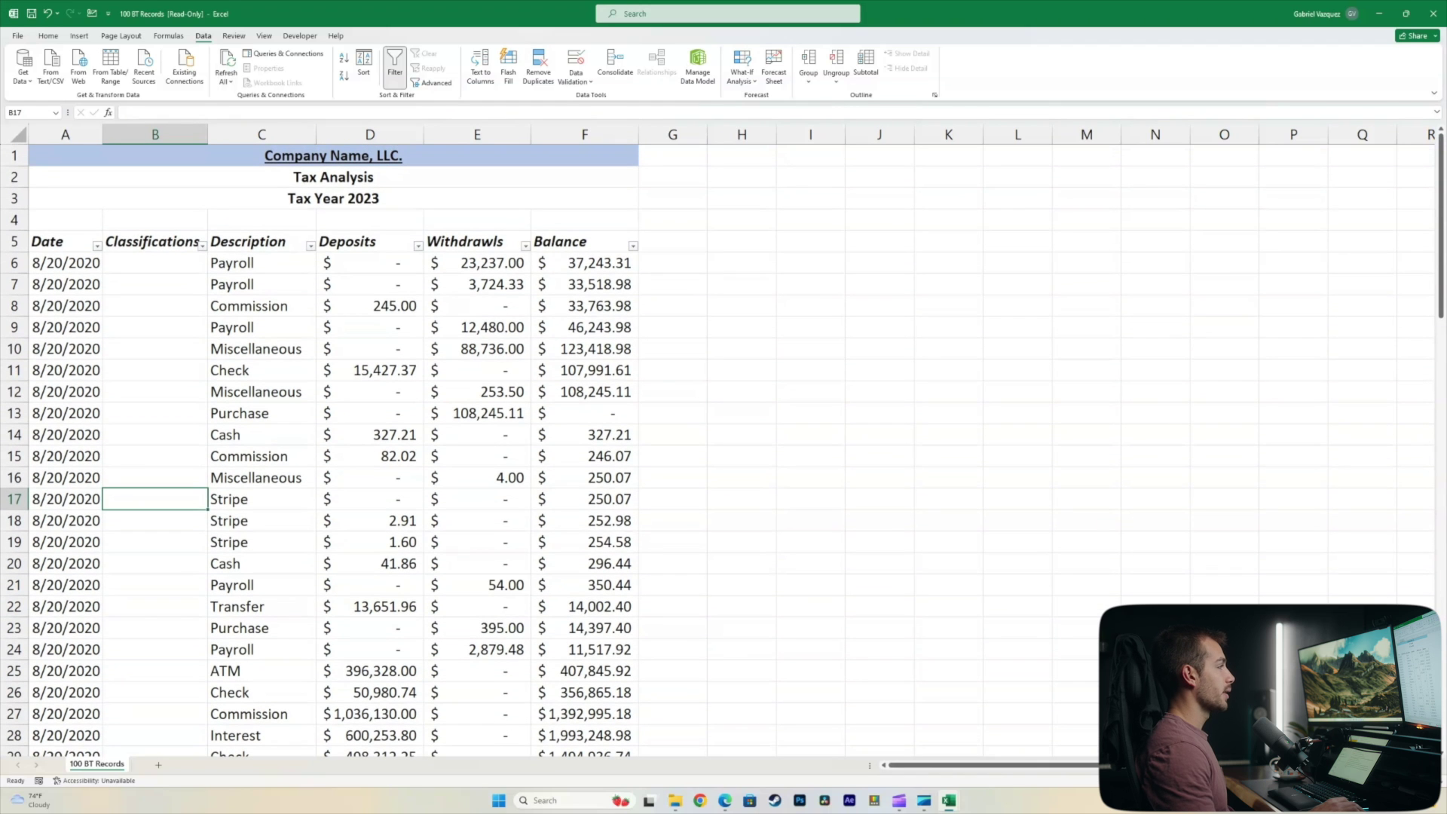
# Step: Filter the Description column with a text filter to show only rows that contain Stripe
pyautogui.click(311, 246)
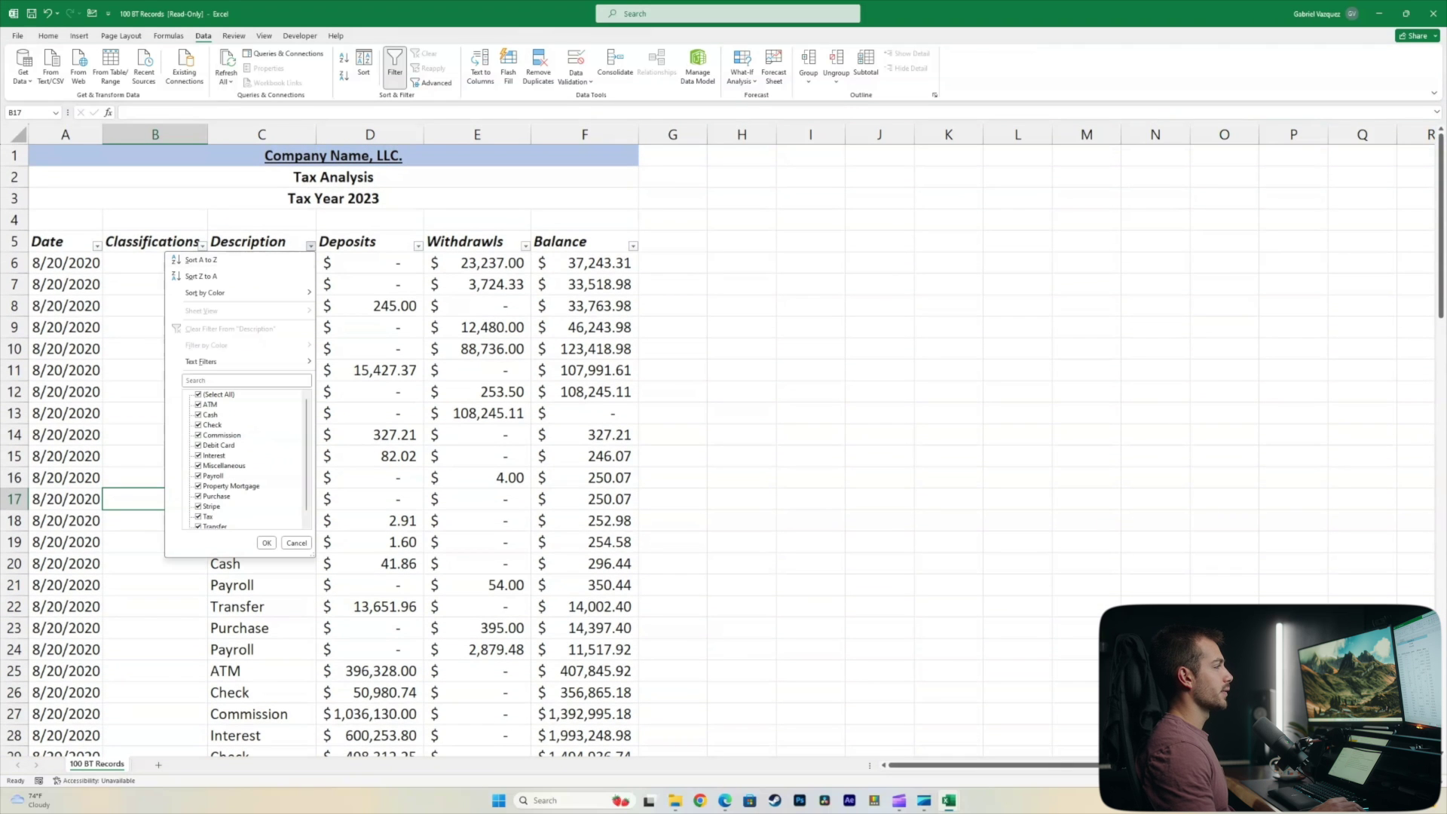
pyautogui.moveTo(226, 362)
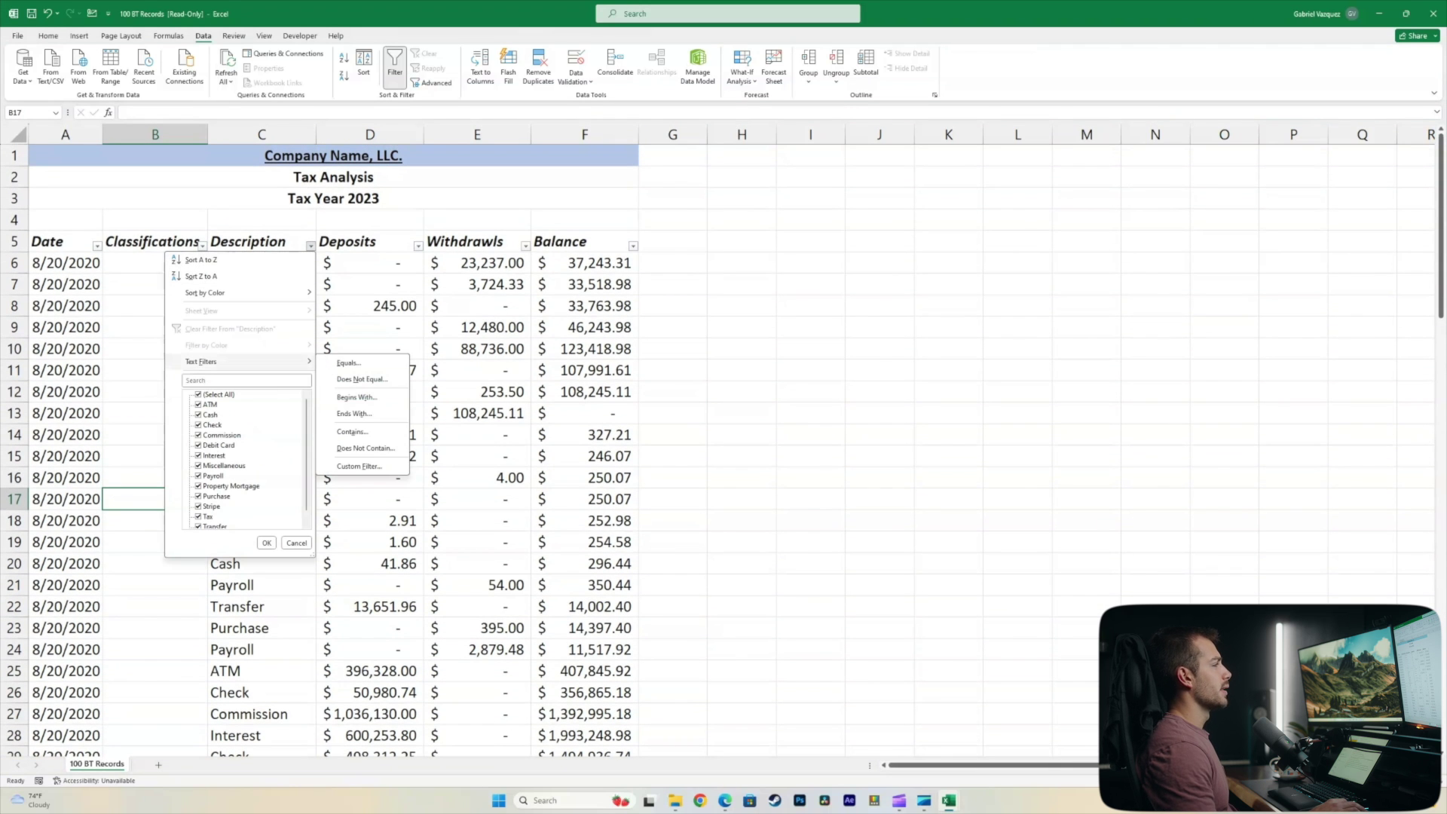
pyautogui.click(352, 431)
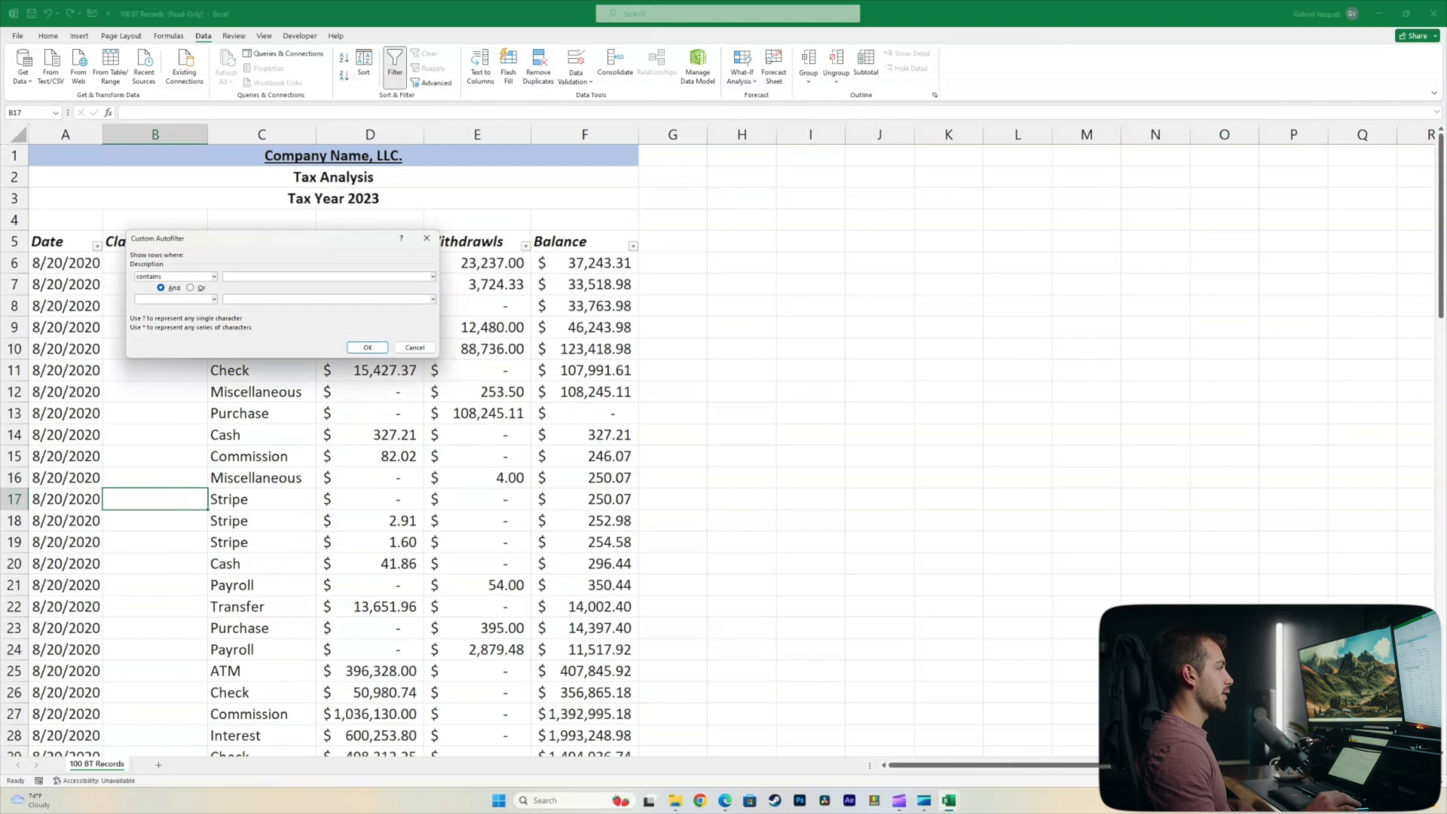
pyautogui.write('Stripe')
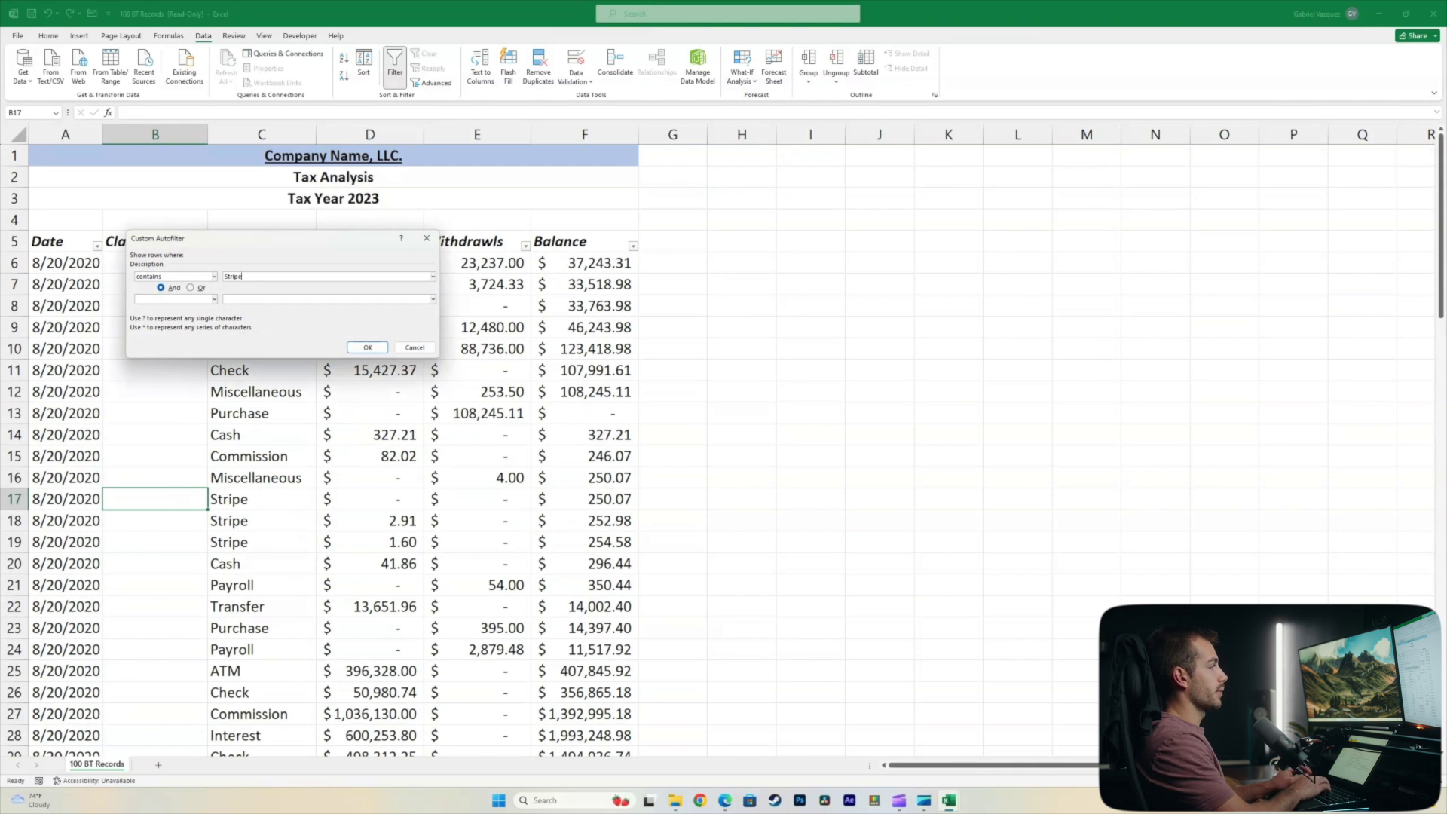
pyautogui.press('Return')
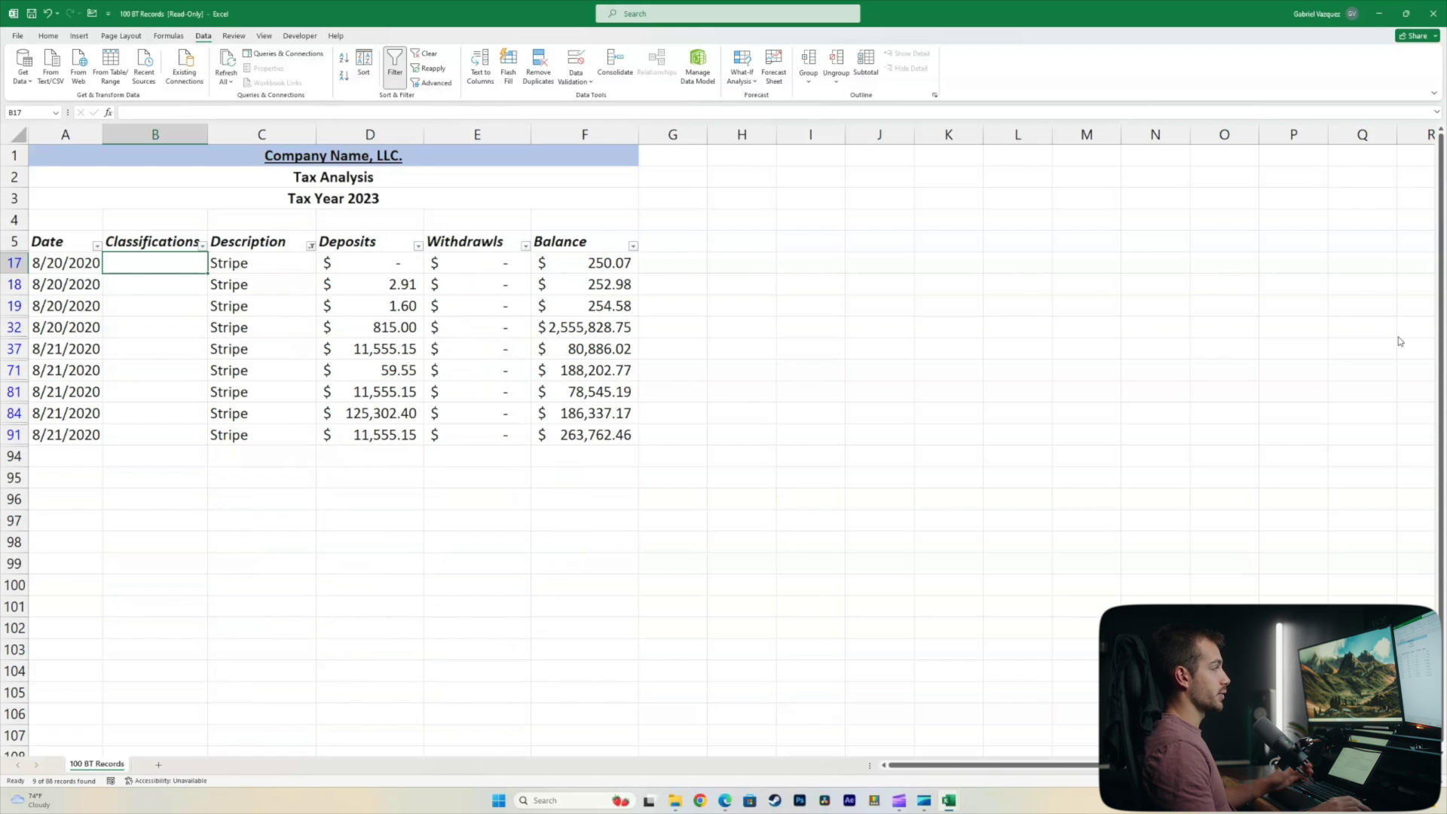
# Step: Enter Revenue in B17 and fill it down the Classifications column for all filtered Stripe rows to B91
pyautogui.write('Revenue')
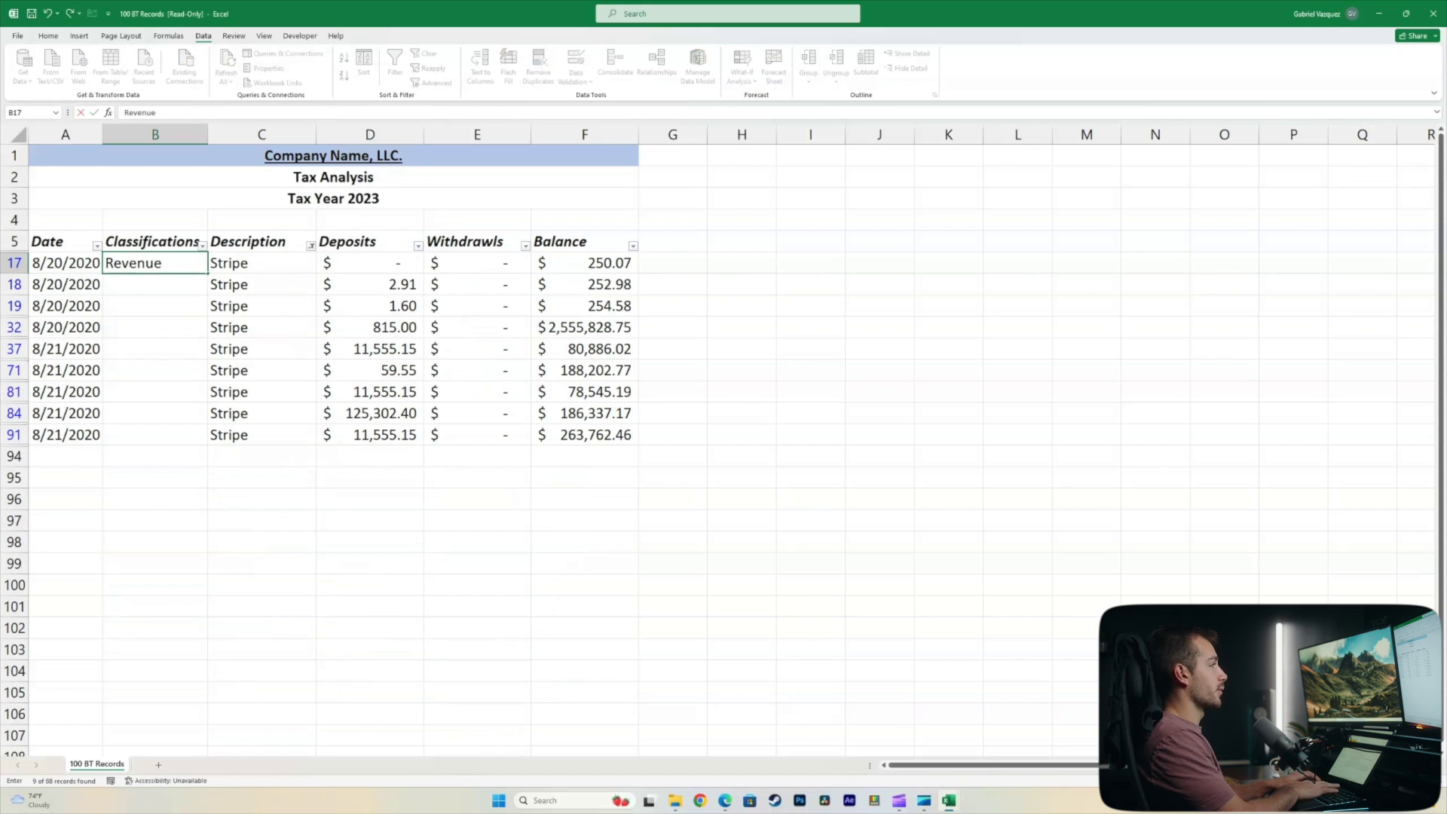
pyautogui.press('Return')
pyautogui.press('Up')
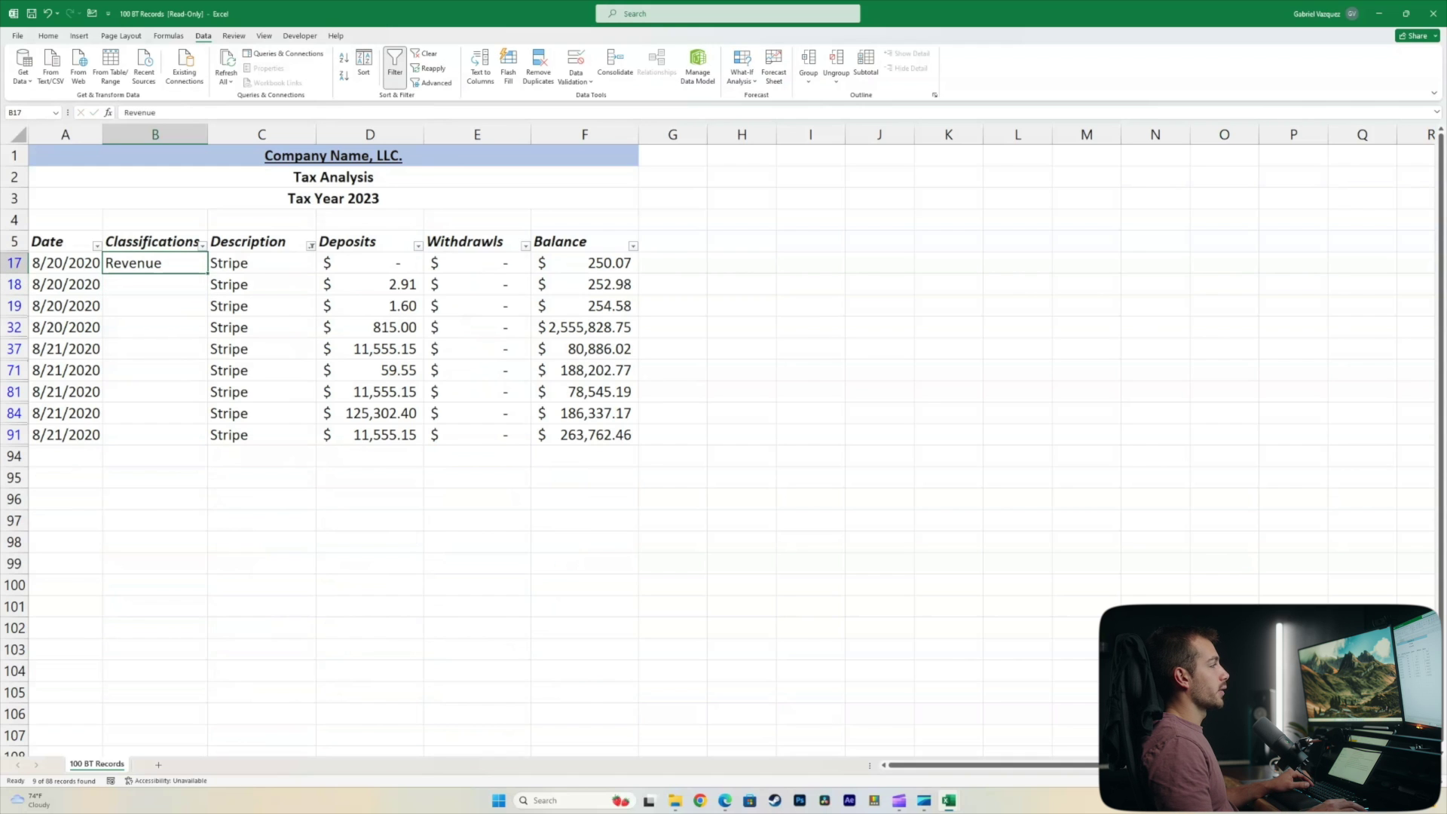
pyautogui.moveTo(207, 273); pyautogui.dragTo(205, 440)
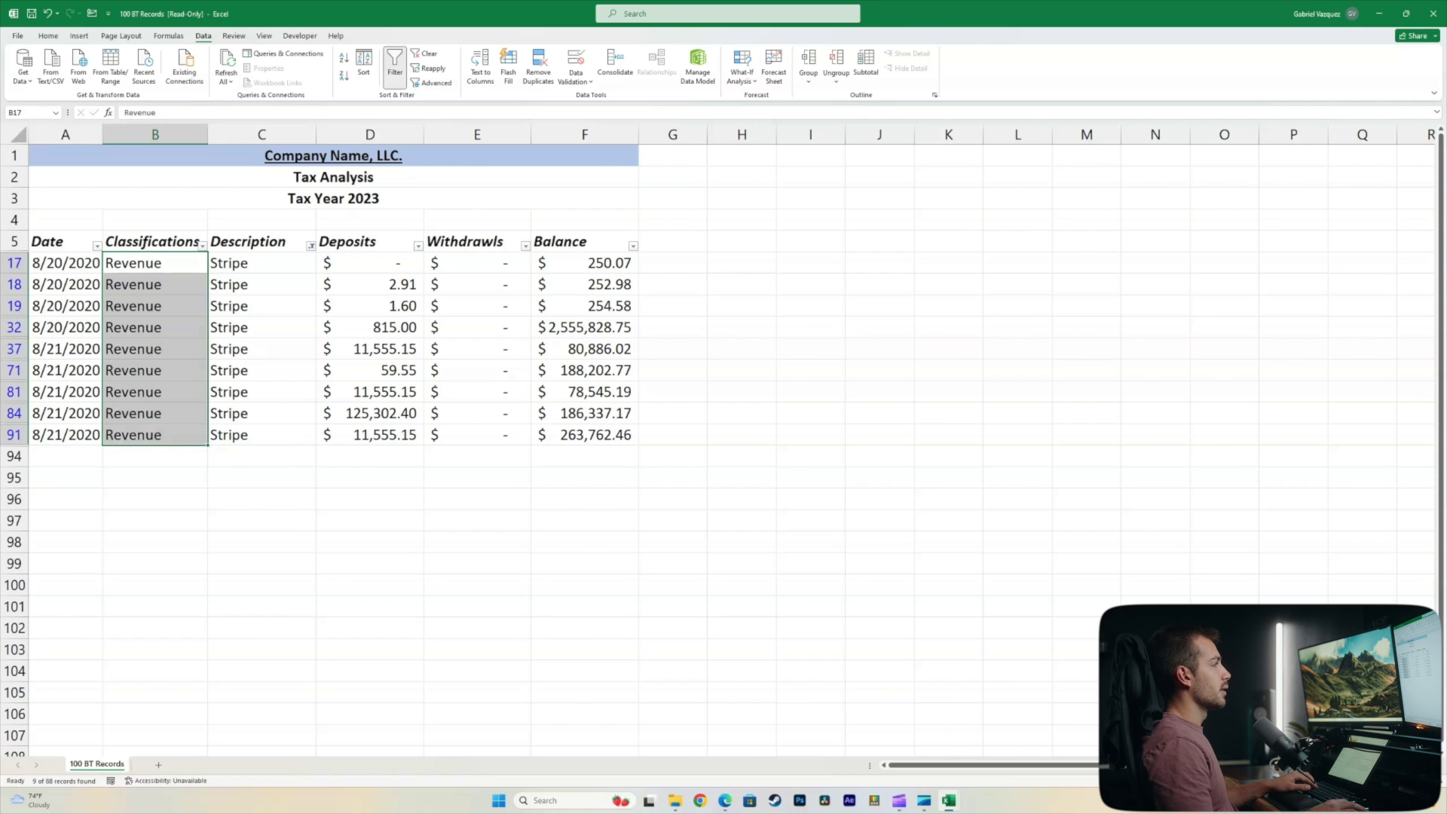
# Step: Clear the filter from the Description column to show all transactions again
pyautogui.click(311, 245)
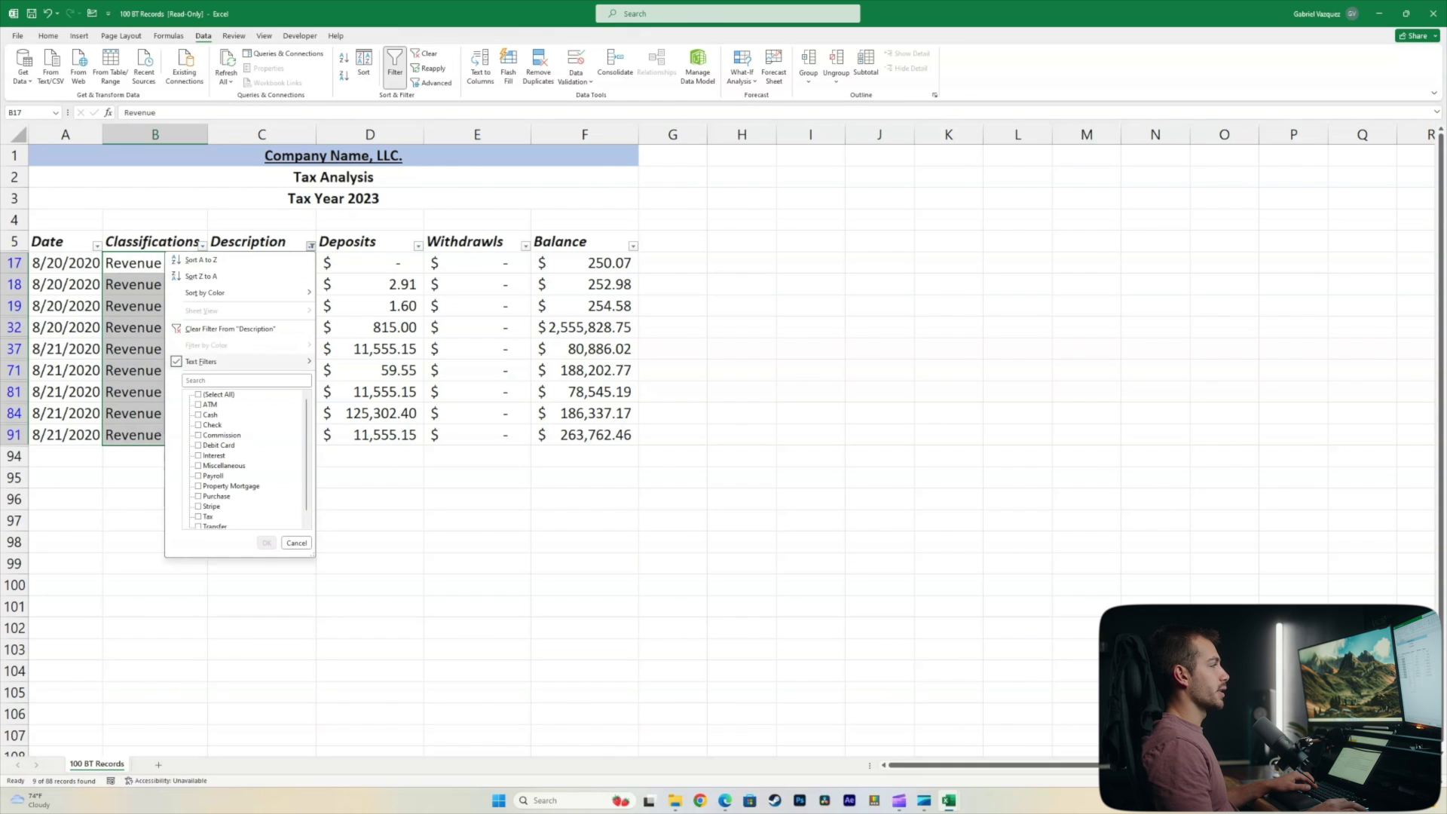
pyautogui.click(240, 327)
pyautogui.hotkey('alt', 'a', 'c')
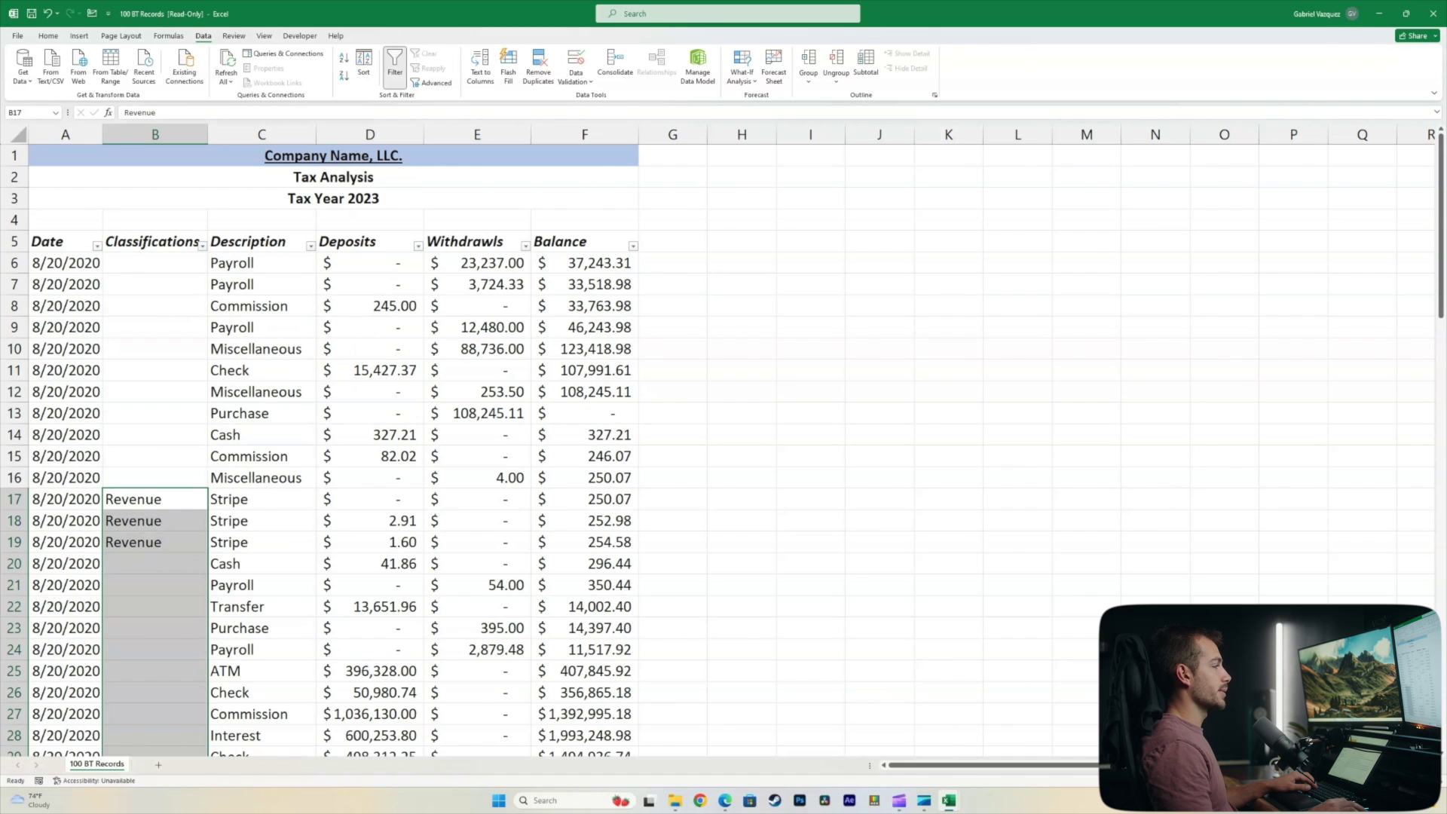
# Step: Check down the full transaction list that the Stripe rows carry the Revenue classification
pyautogui.click(155, 542)
pyautogui.scroll(-6, 678, 452)
pyautogui.scroll(-1, 527, 444)
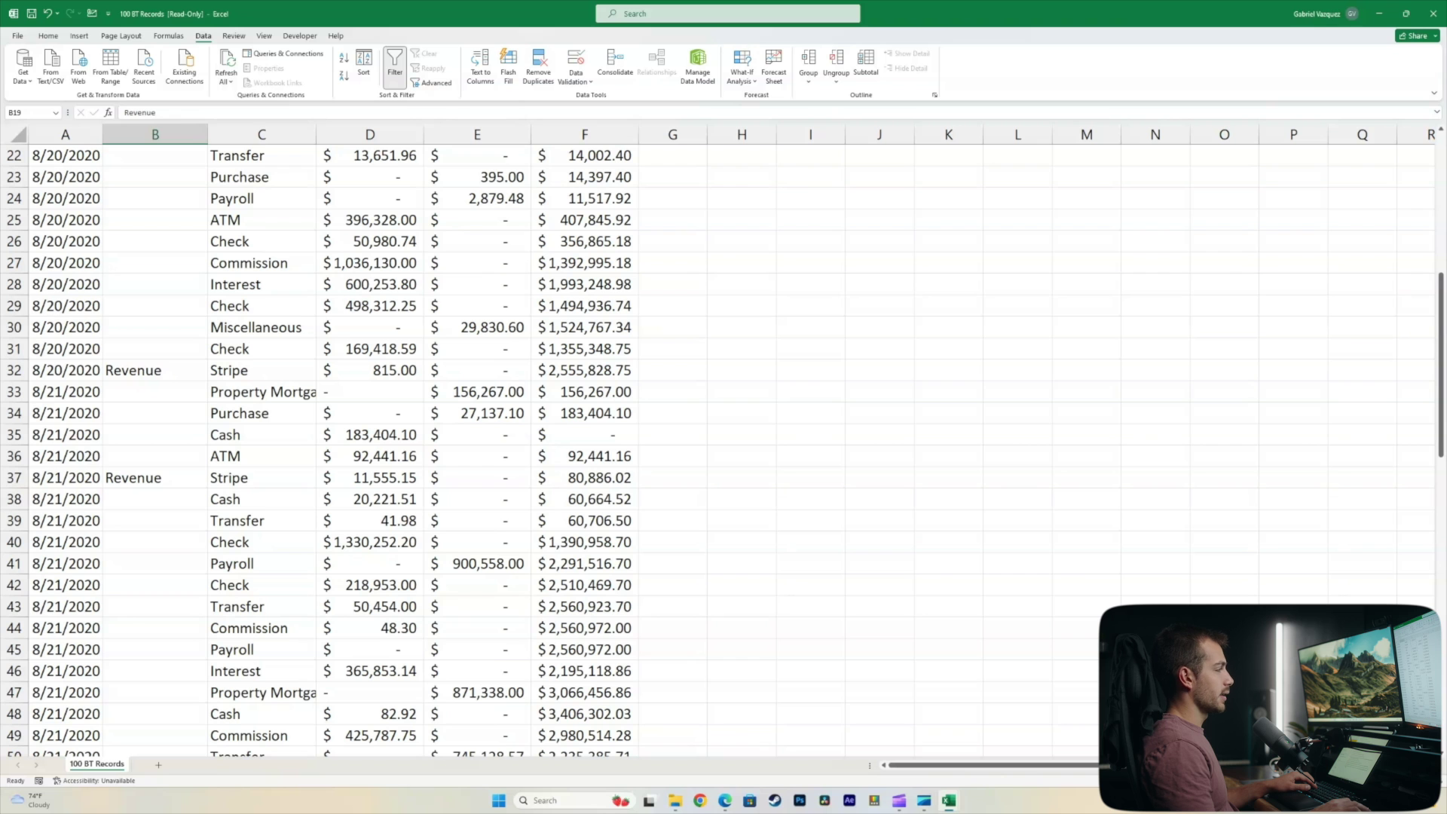
pyautogui.click(262, 478)
pyautogui.click(155, 477)
pyautogui.click(261, 478)
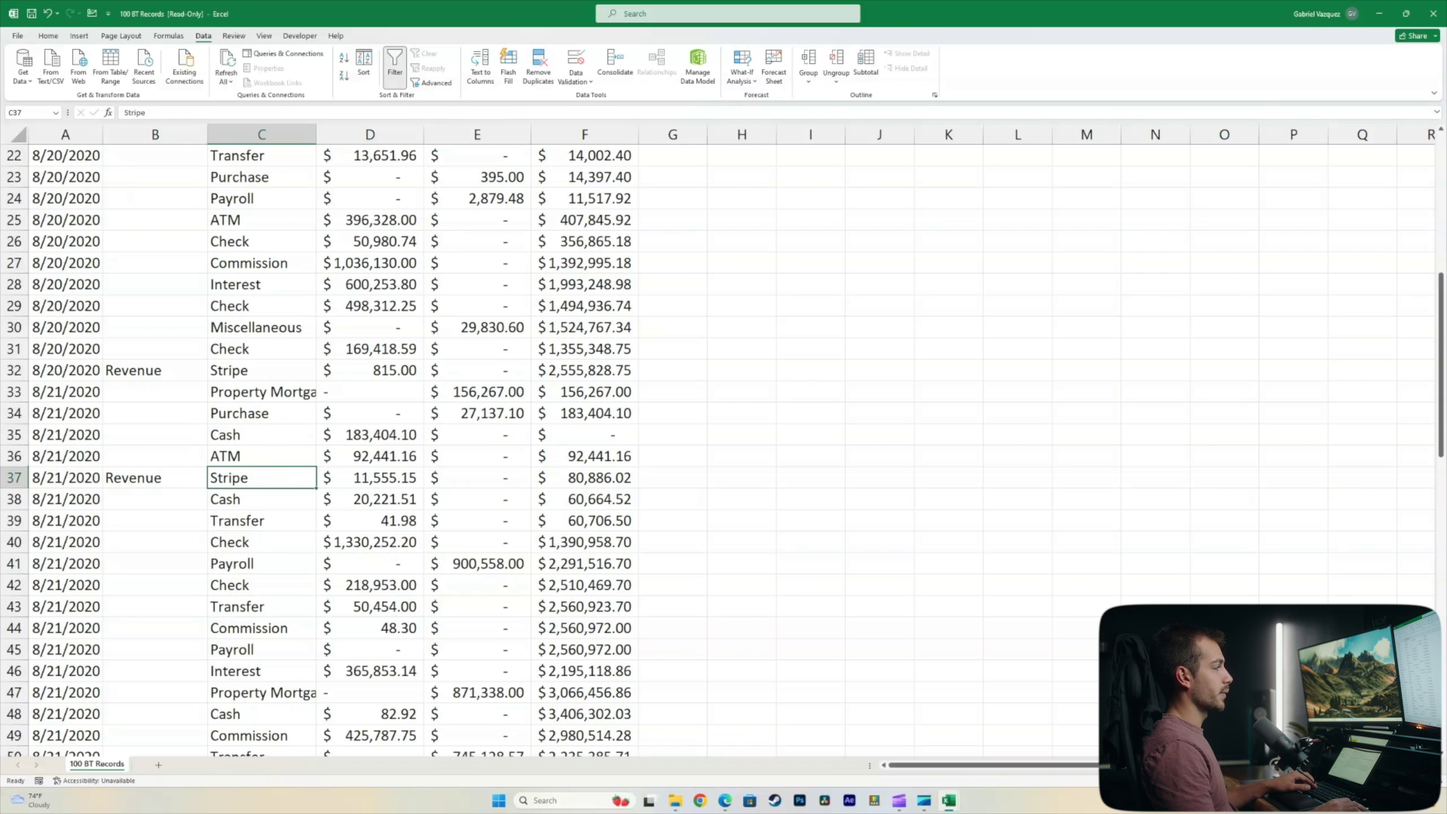
pyautogui.click(154, 477)
pyautogui.scroll(-9, 155, 478)
pyautogui.scroll(16, 678, 452)
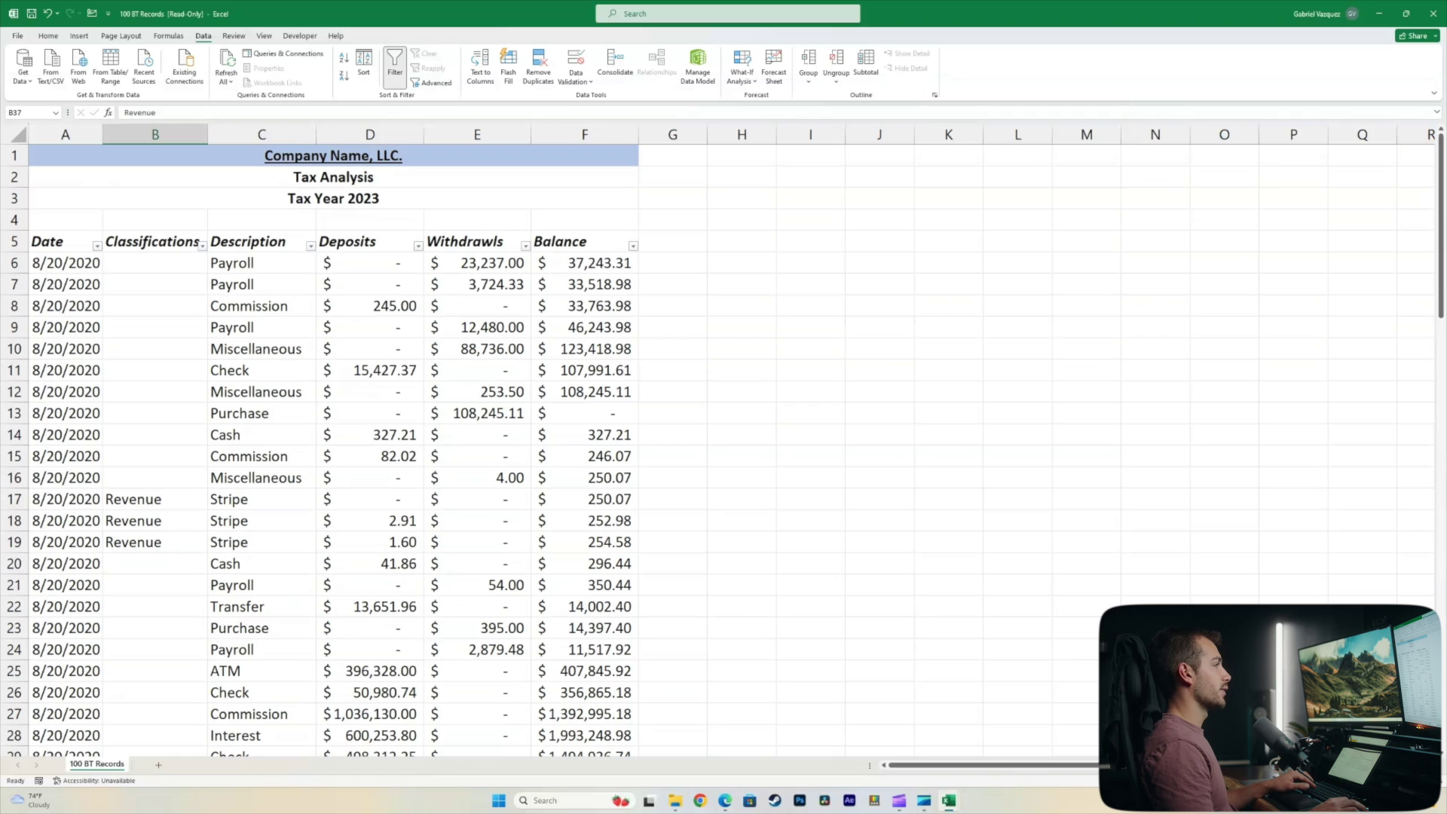
# Step: Filter the Description column to show only the Payroll transactions
pyautogui.click(262, 263)
pyautogui.click(261, 284)
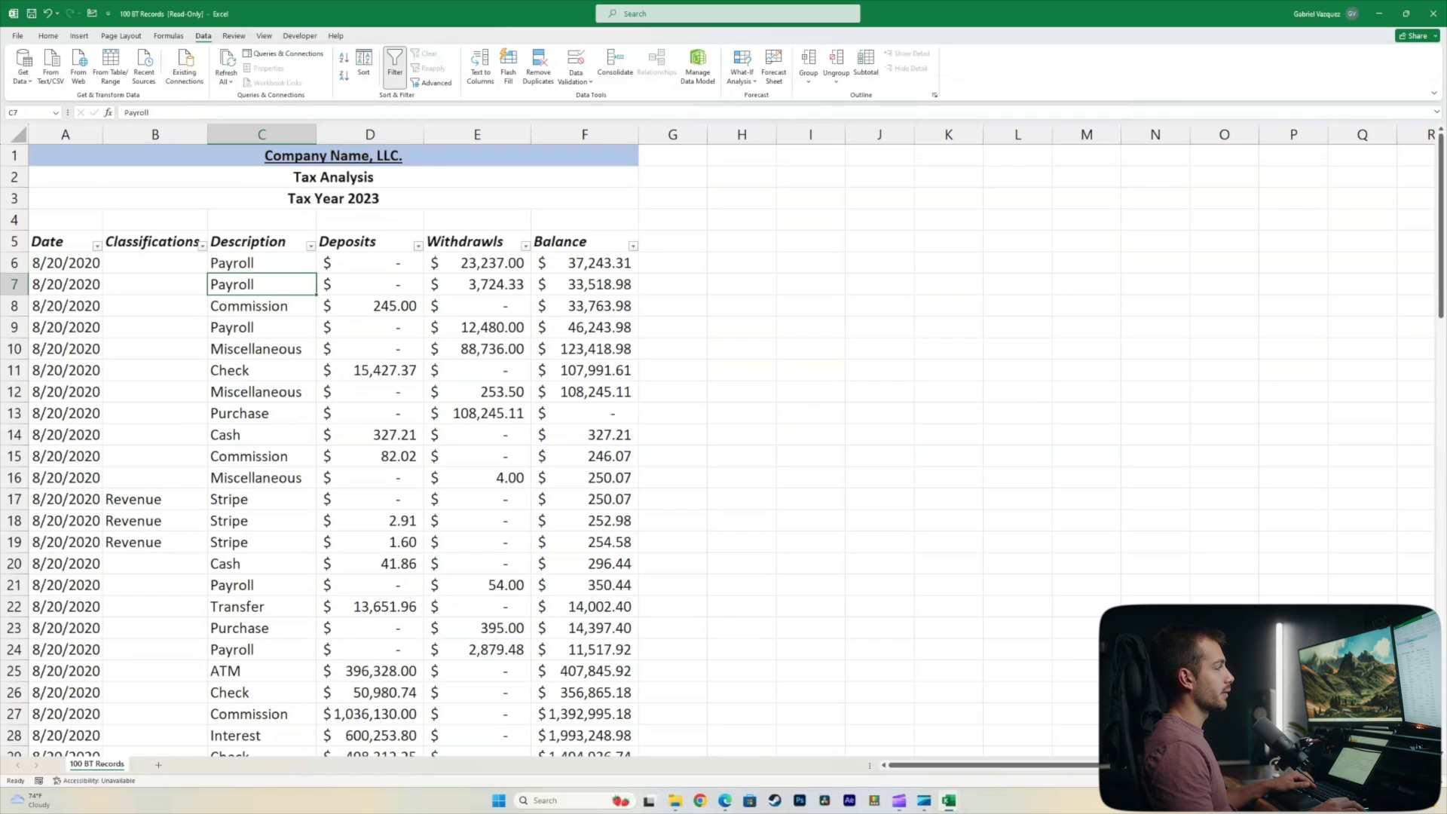
pyautogui.click(261, 263)
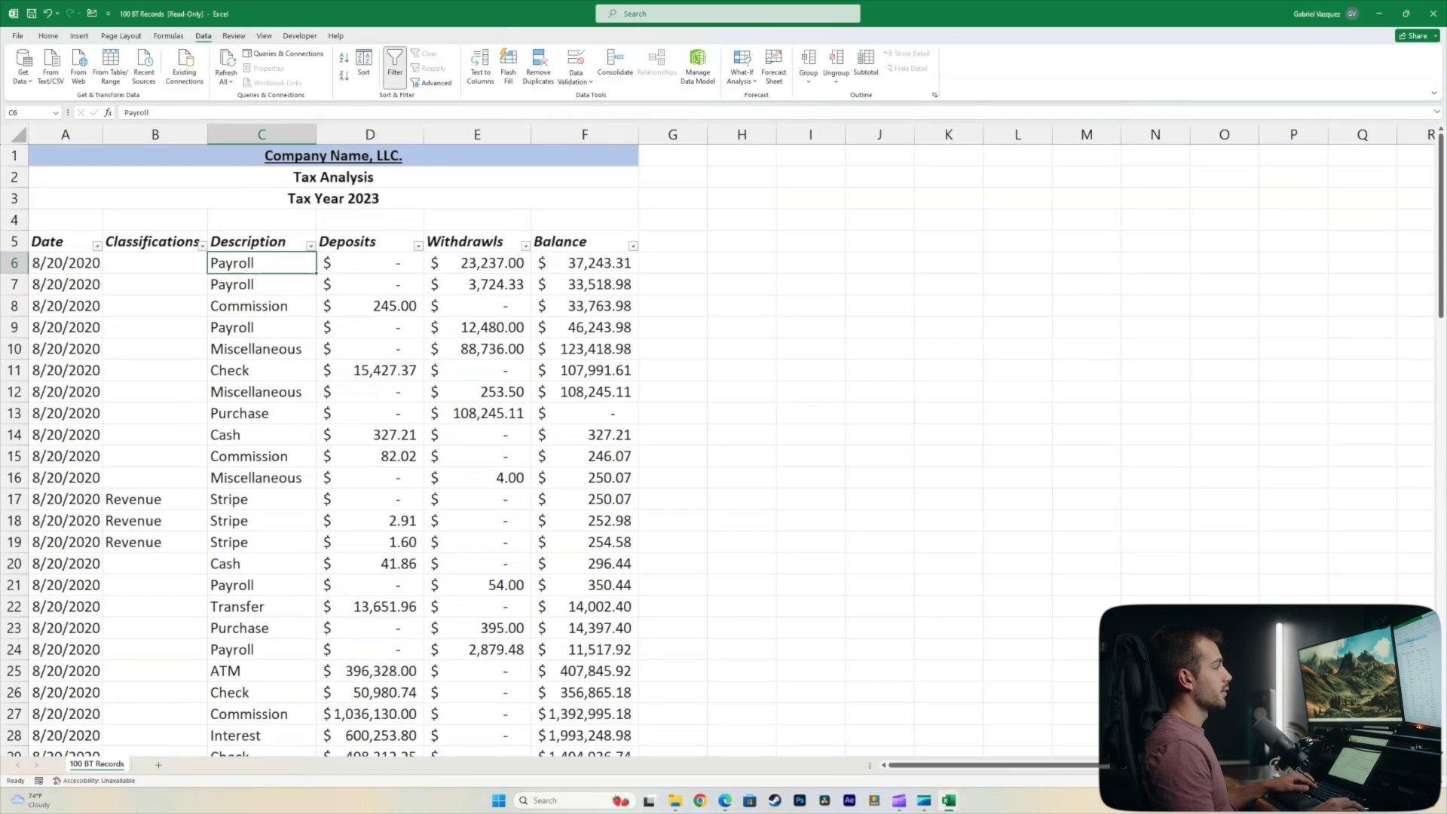
pyautogui.click(310, 245)
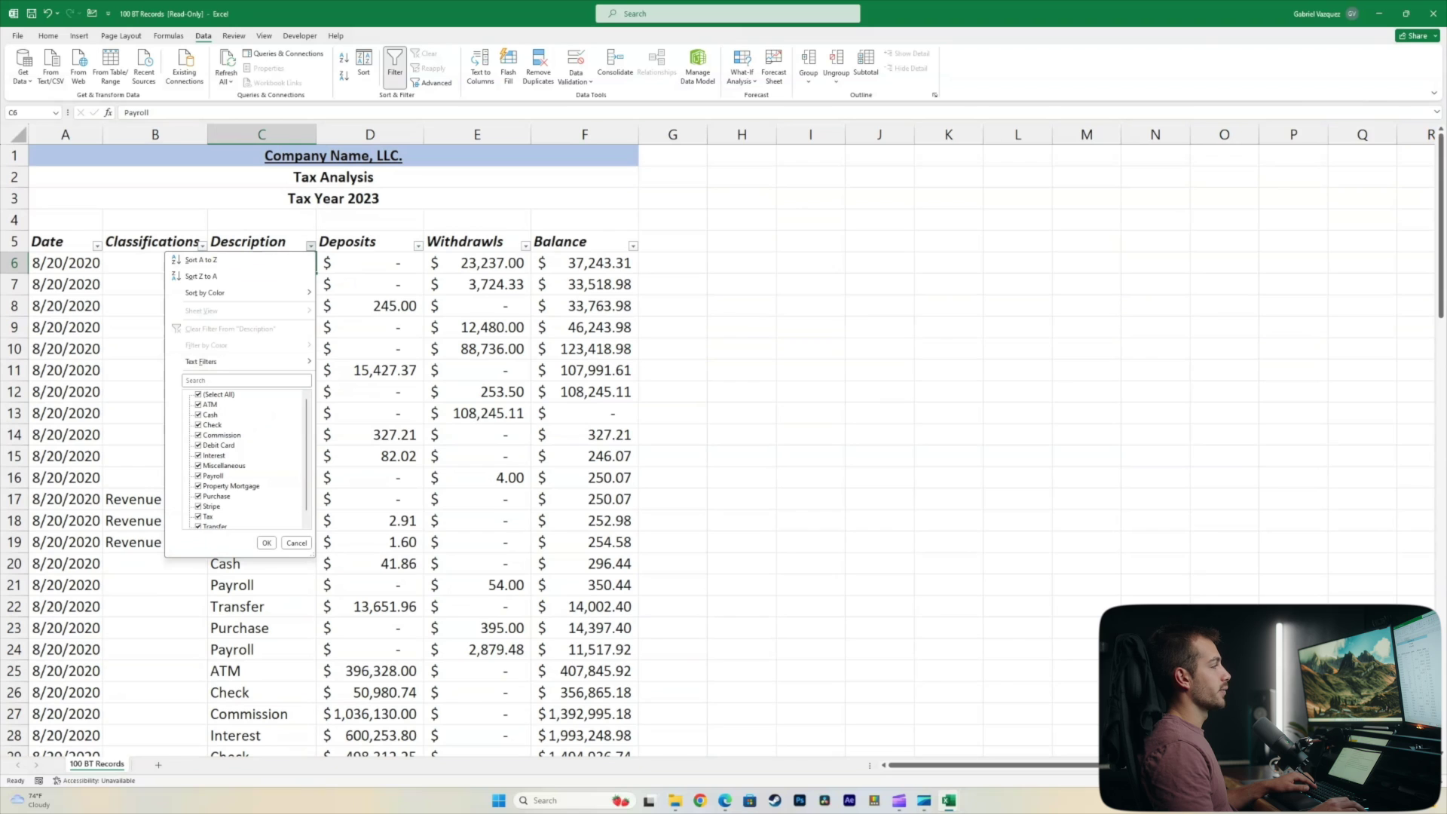
pyautogui.click(198, 394)
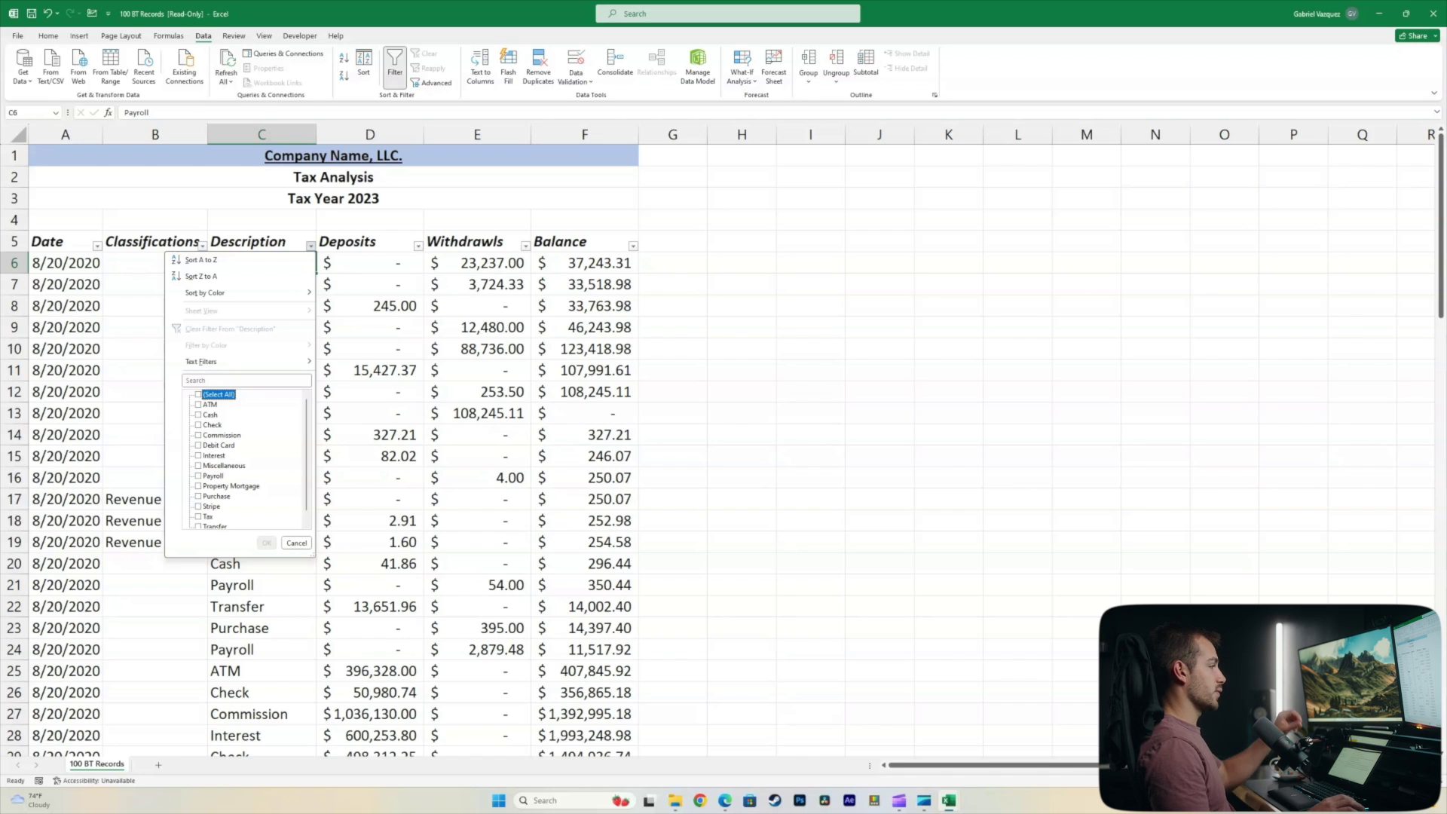
pyautogui.click(245, 381)
pyautogui.scroll(-1, 248, 460)
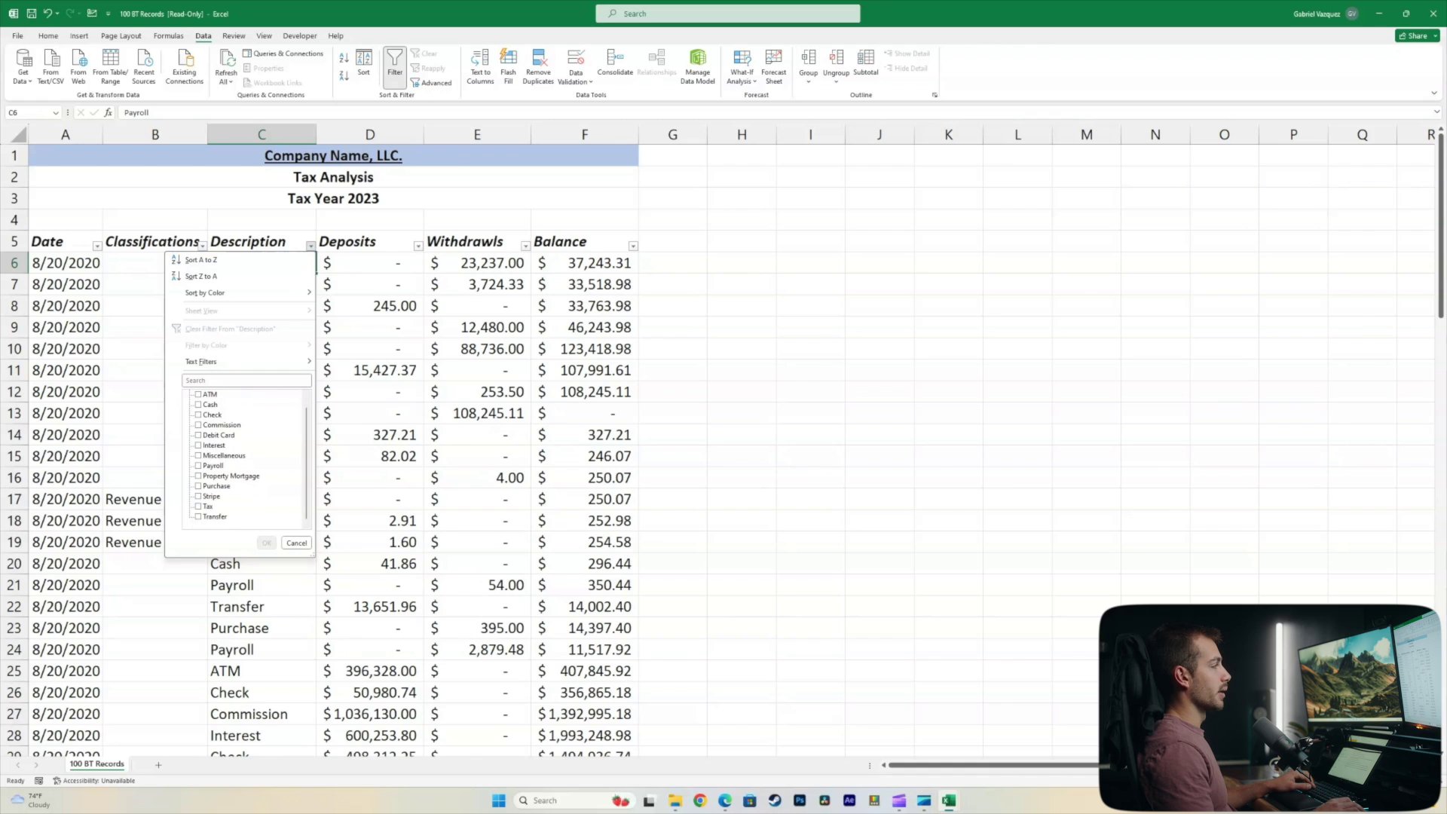
pyautogui.scroll(1, 245, 460)
pyautogui.scroll(-1, 246, 460)
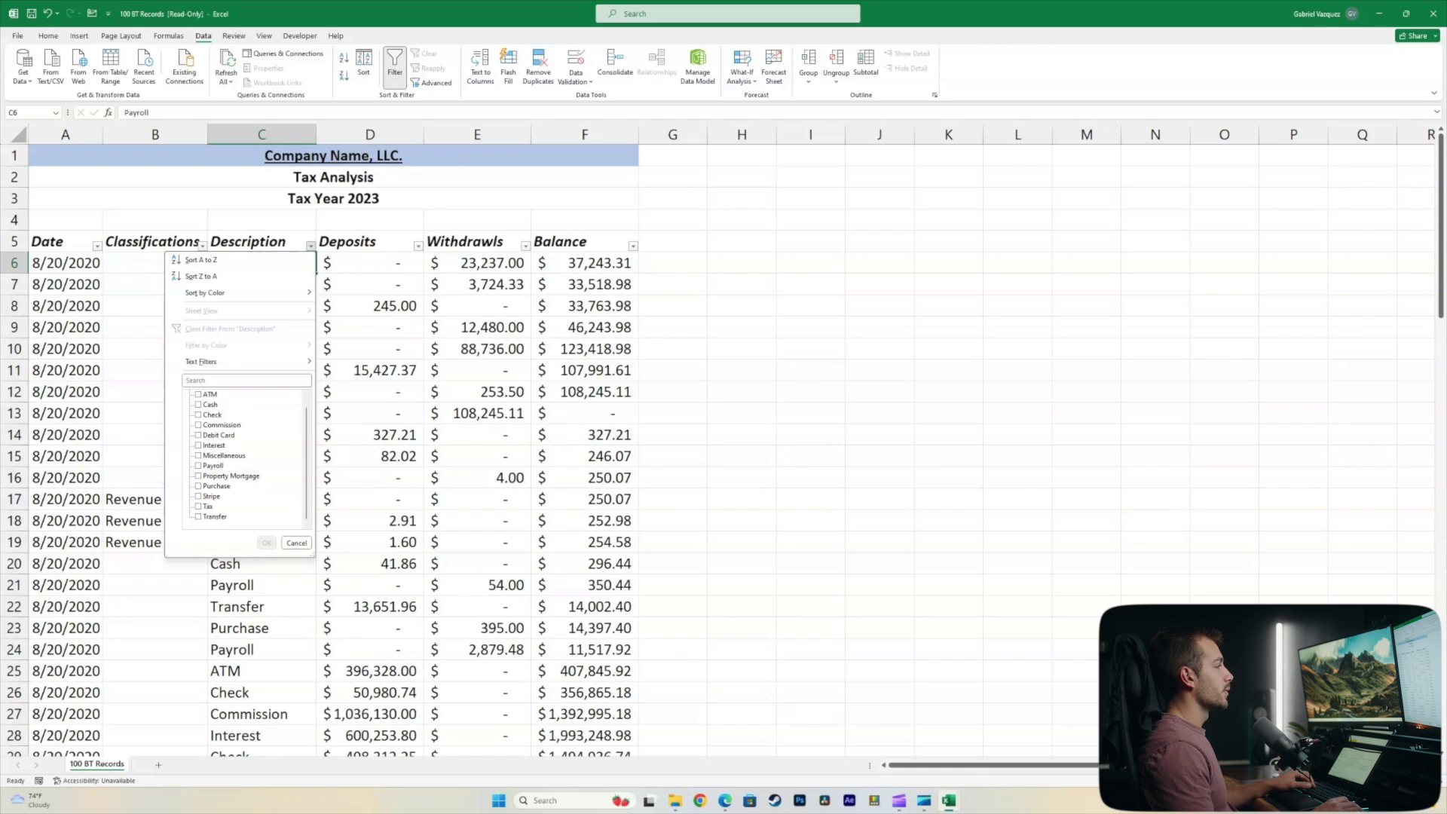
pyautogui.click(198, 466)
pyautogui.click(267, 542)
# Step: Enter Expense in B6 and fill it down the Classifications column for all filtered Payroll rows to B45
pyautogui.click(155, 263)
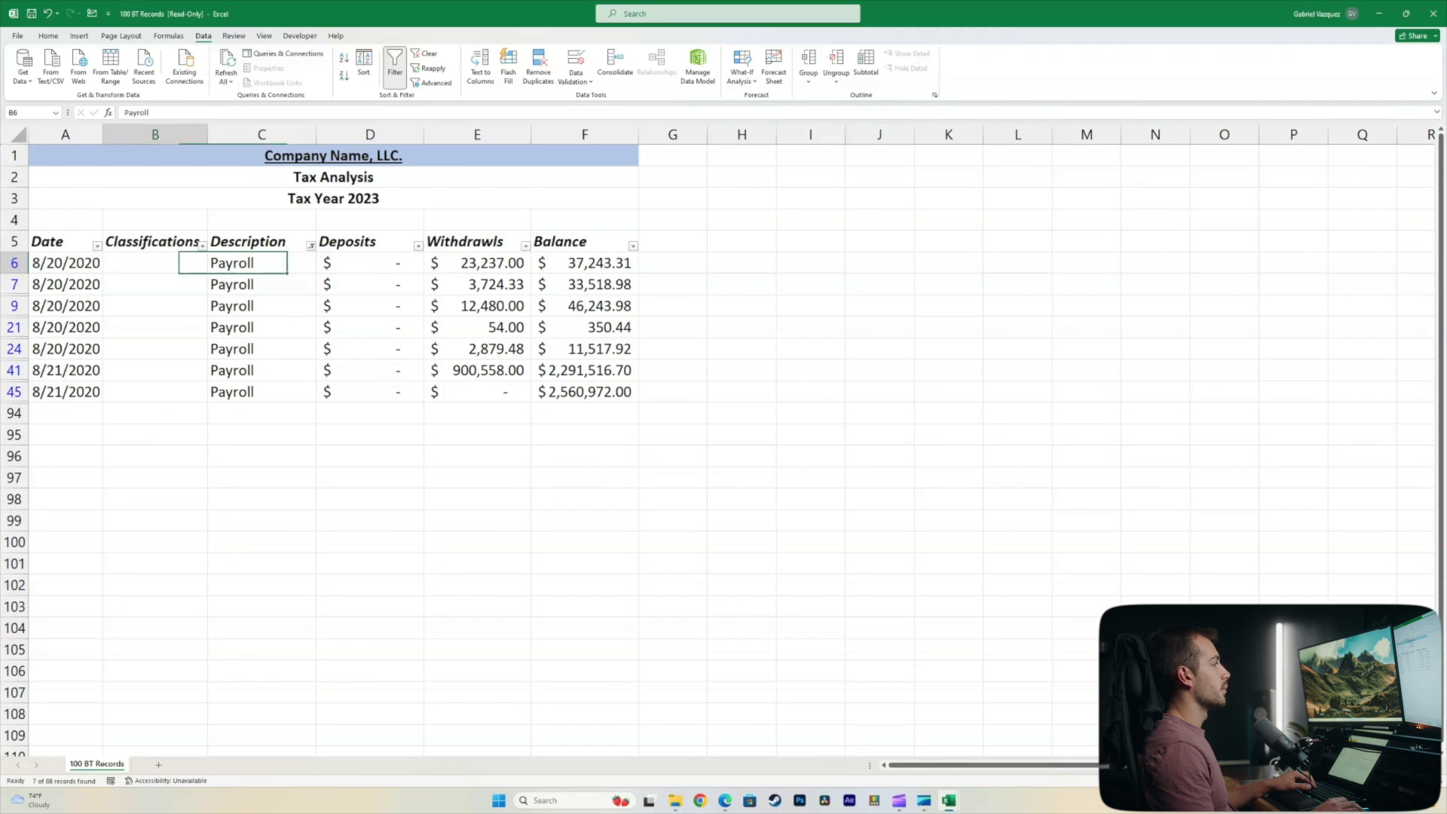
pyautogui.write('Expen')
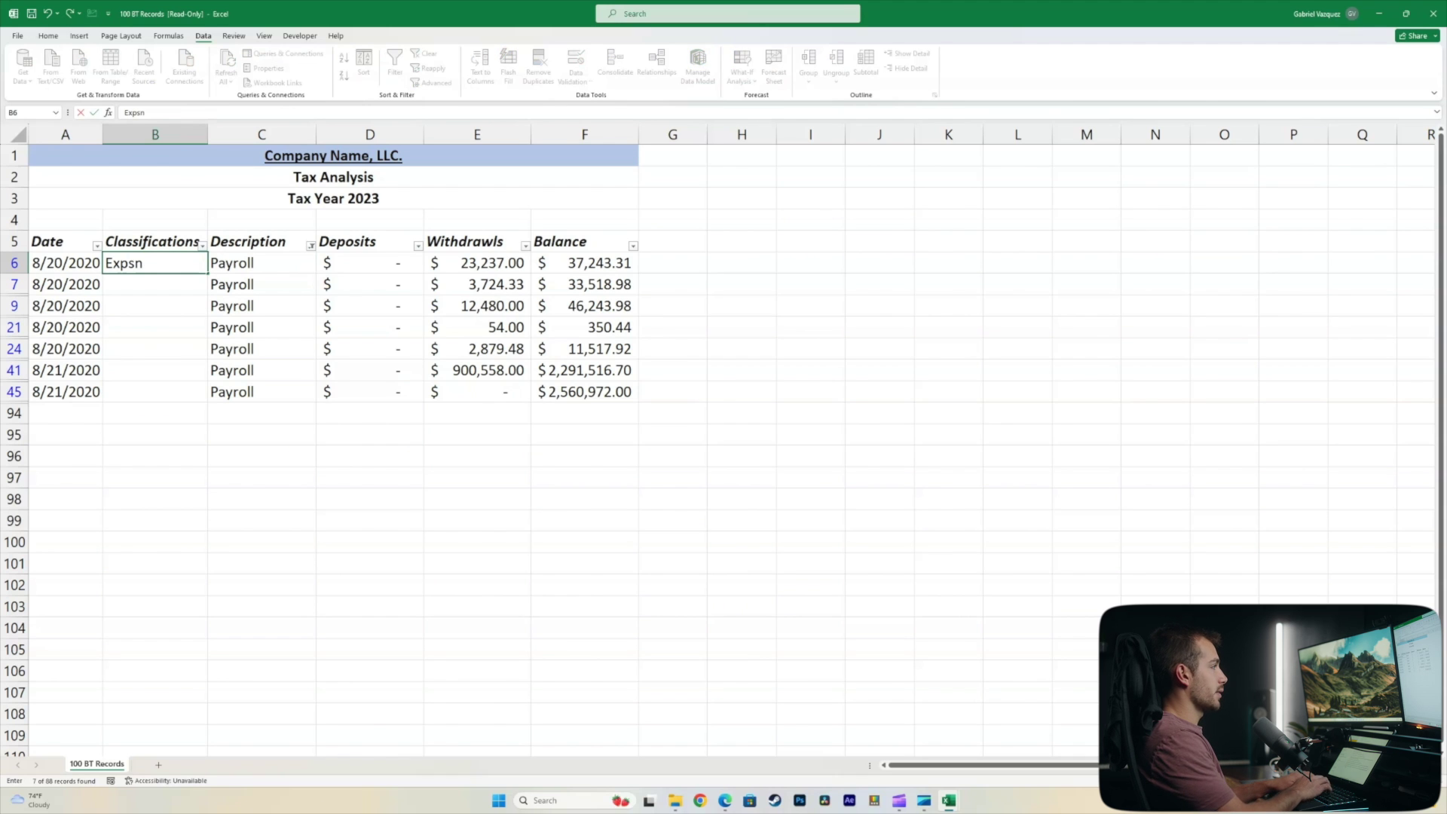
pyautogui.write('se')
pyautogui.hotkey('ctrl', 'Return')
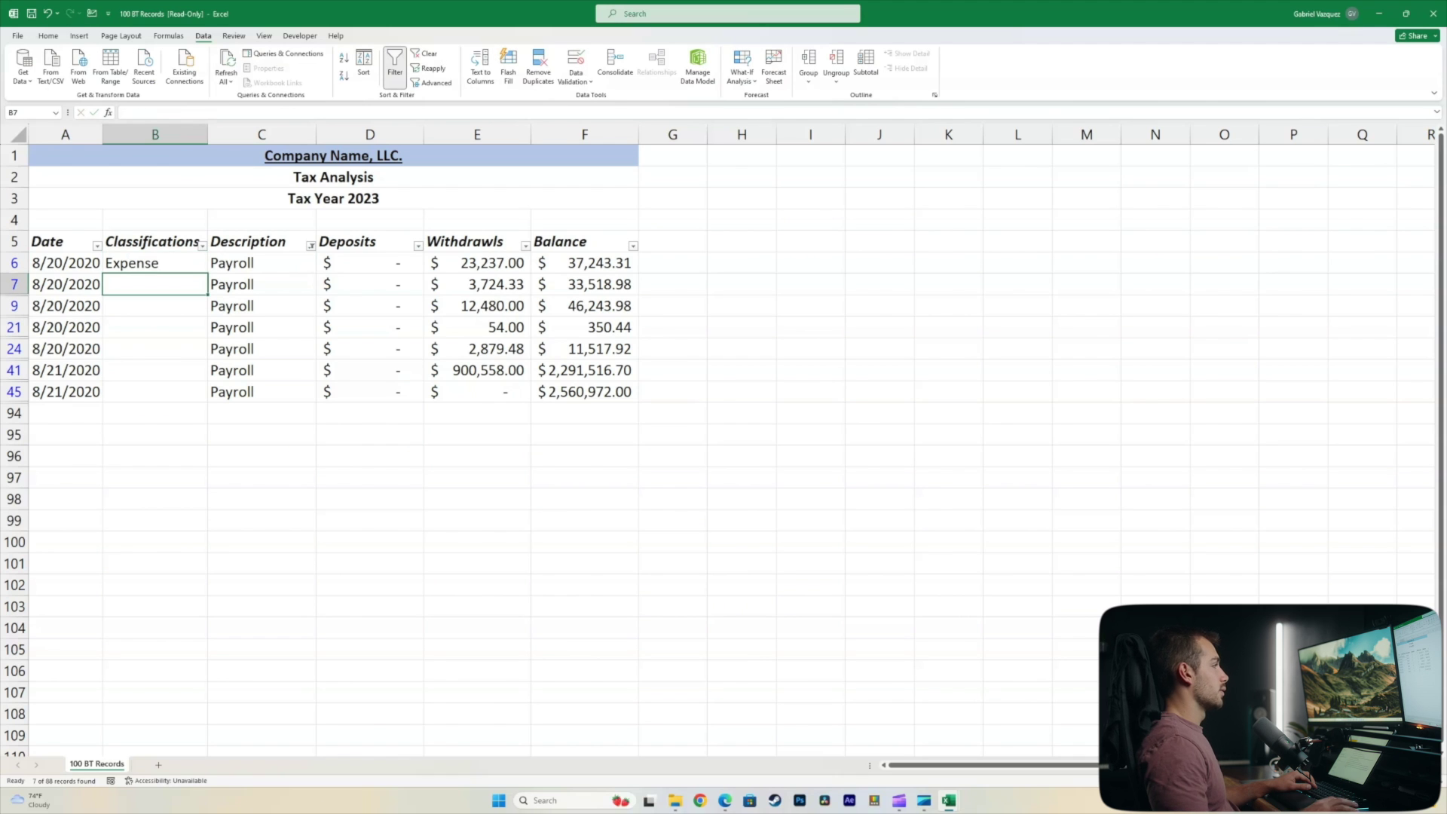
pyautogui.moveTo(208, 273); pyautogui.dragTo(217, 399)
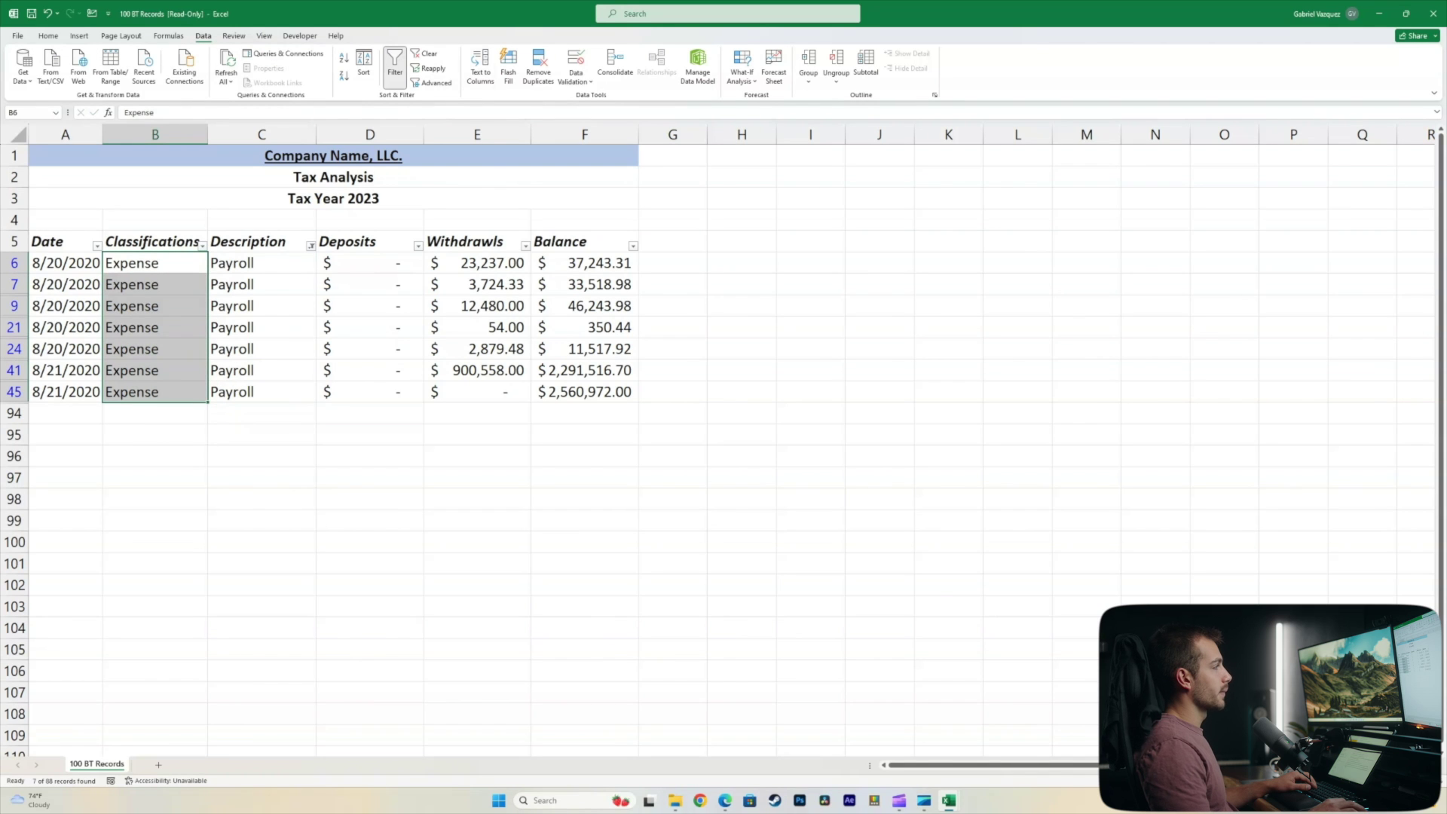
# Step: Clear the Payroll filter from the Description column and check the Expense classifications in the full list
pyautogui.click(311, 246)
pyautogui.click(248, 328)
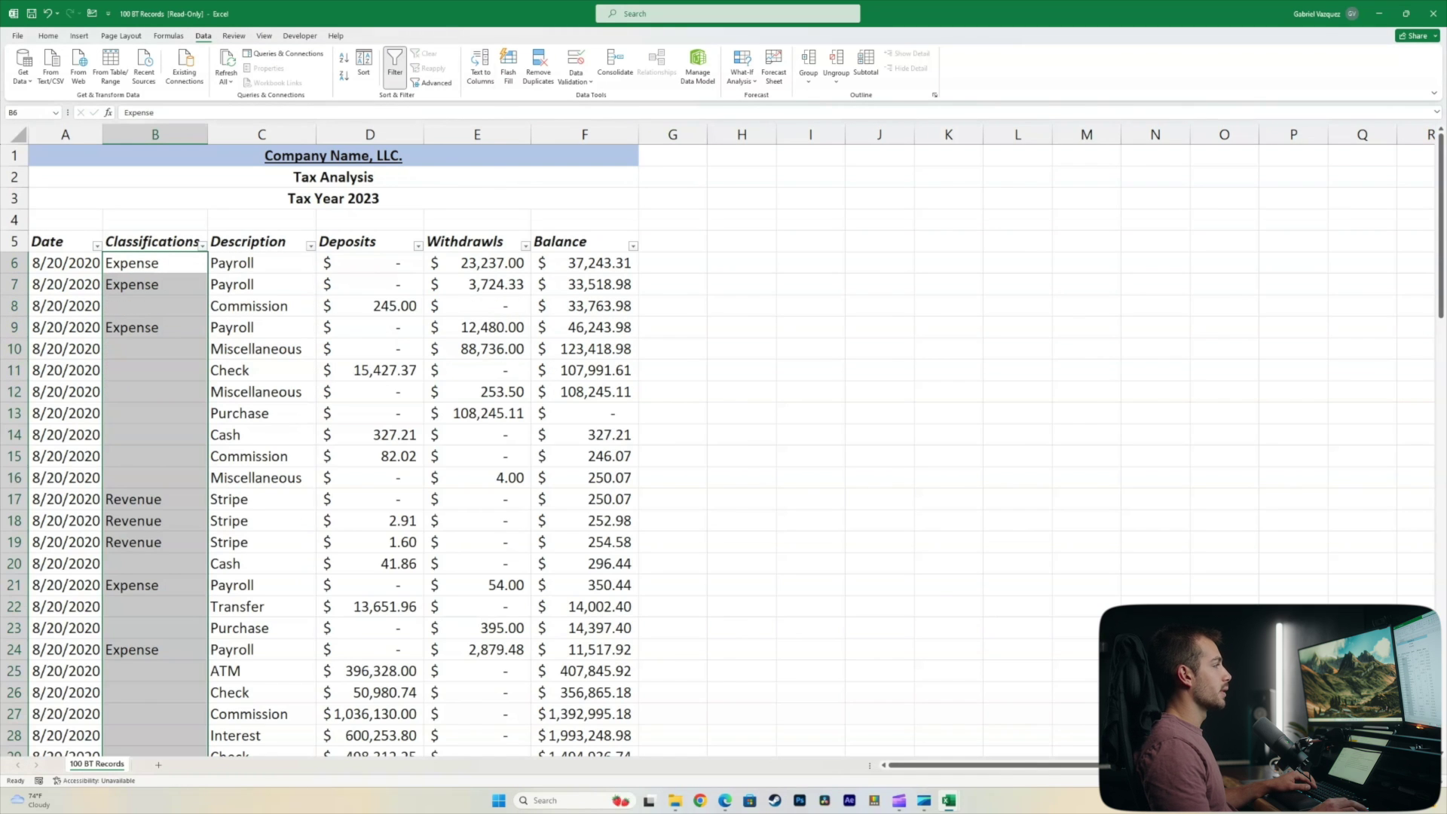
pyautogui.click(155, 327)
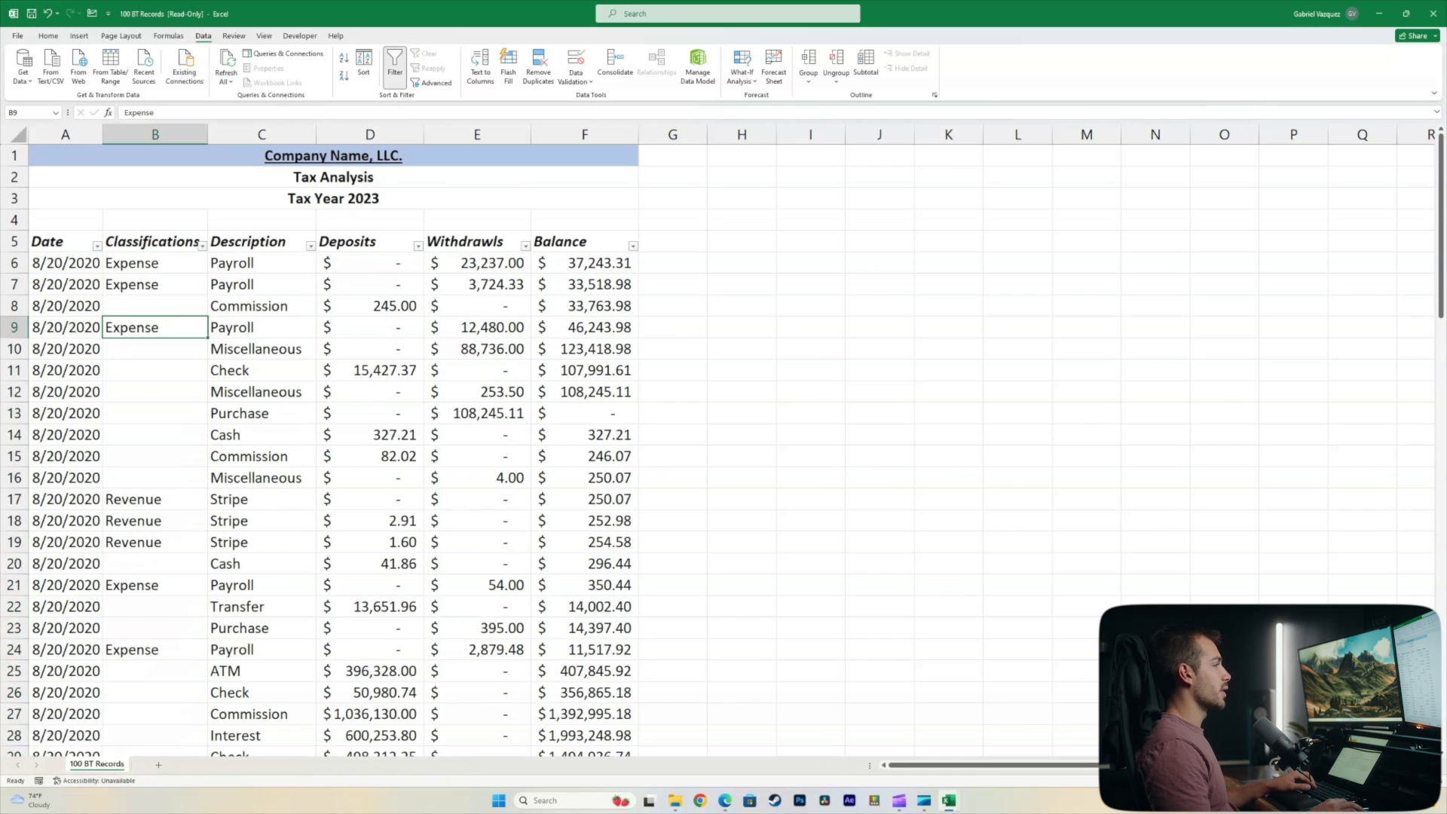
# Step: Filter the Description column to show only the Commission transactions
pyautogui.press('Up')
pyautogui.press('Right')
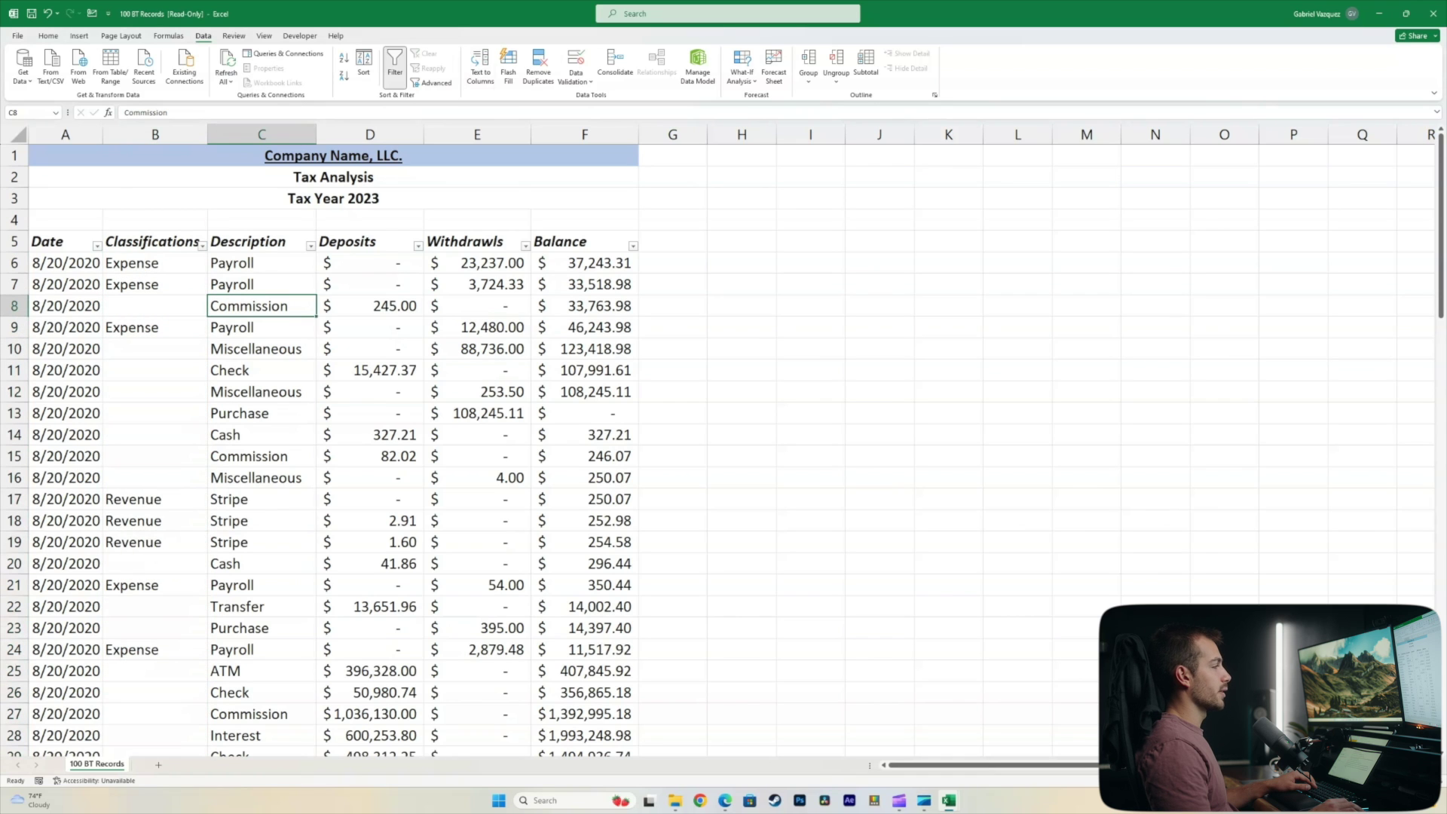
pyautogui.click(261, 456)
pyautogui.click(262, 306)
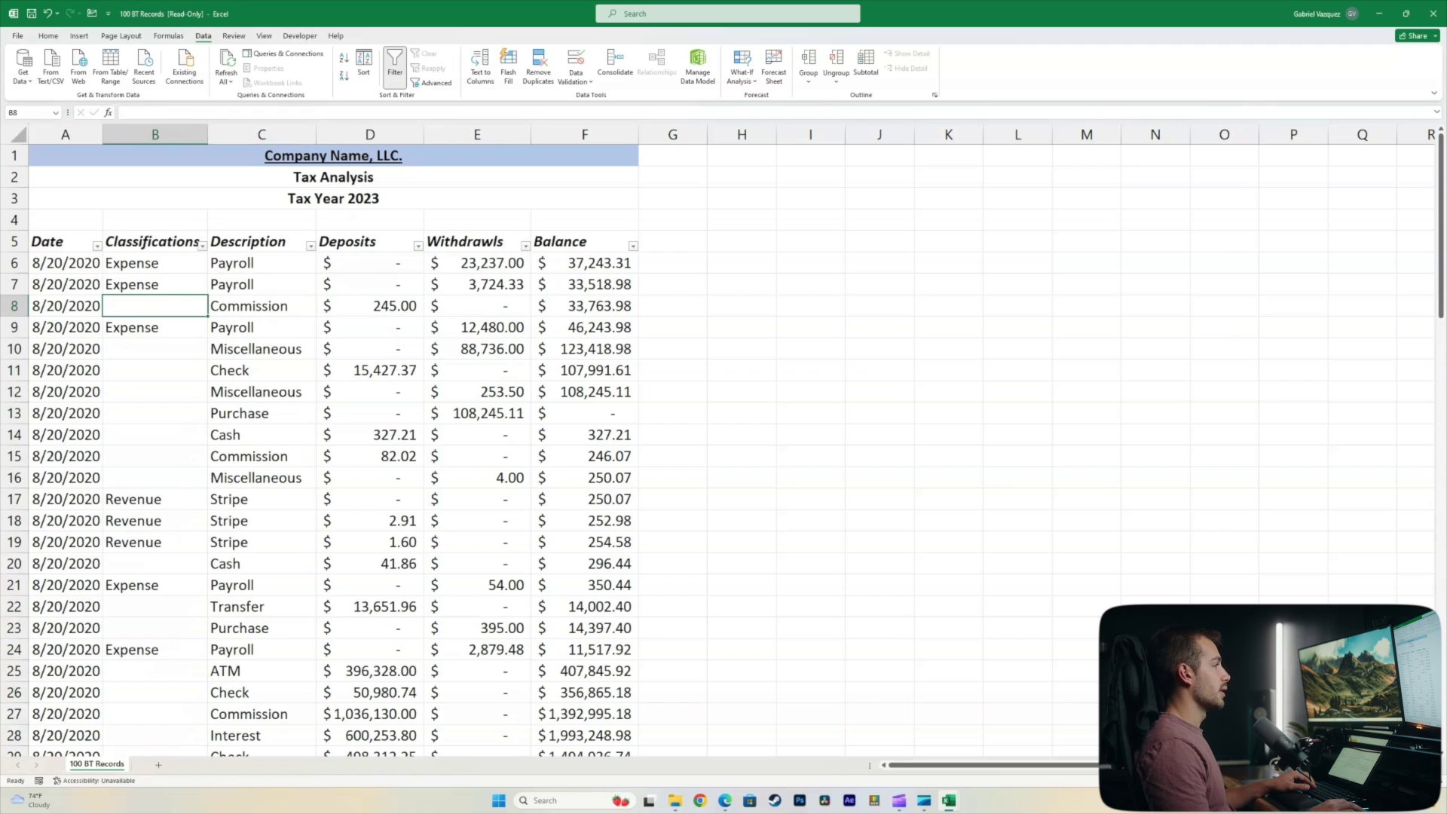
pyautogui.click(311, 246)
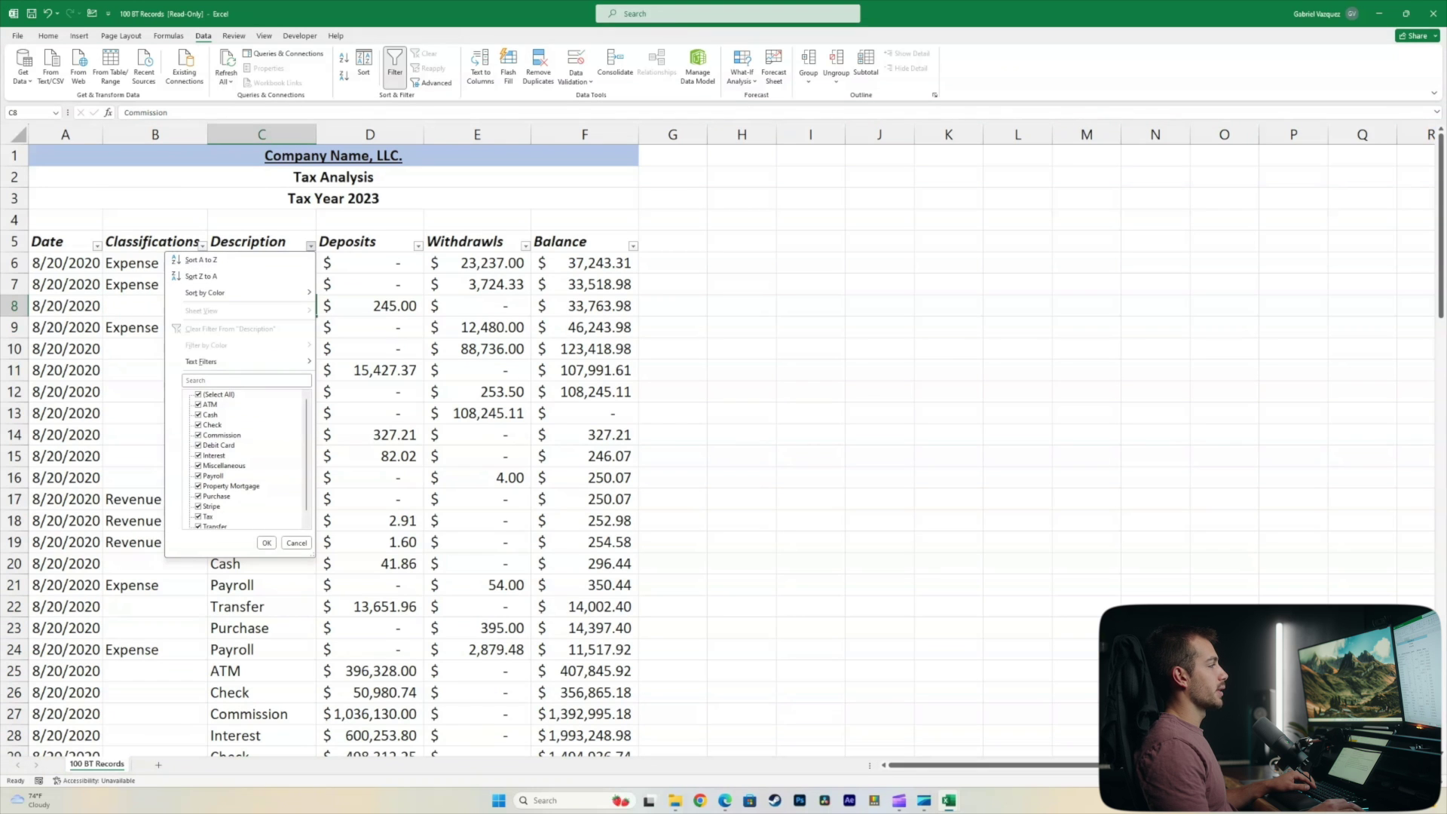
pyautogui.click(198, 394)
pyautogui.click(198, 435)
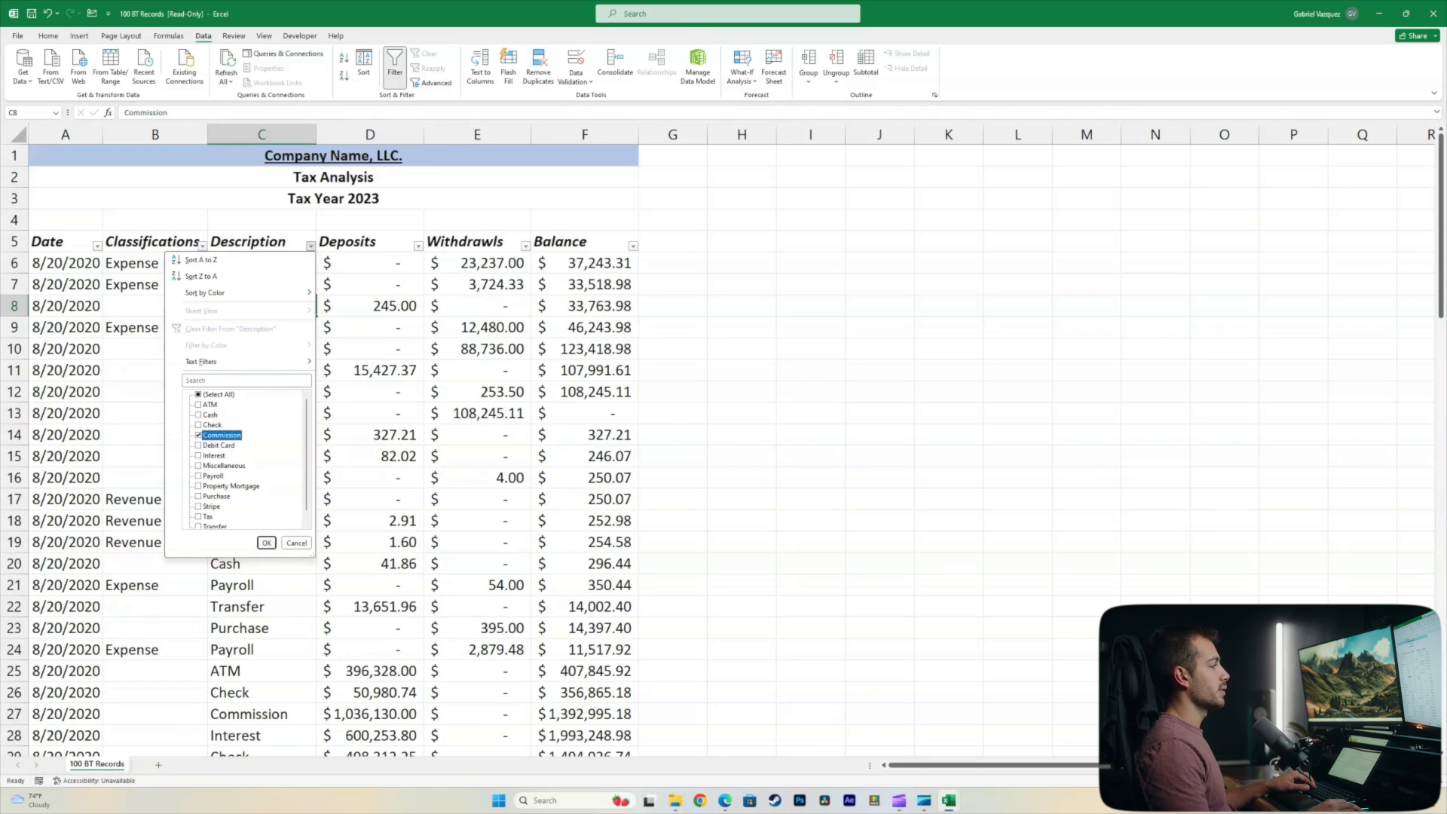
pyautogui.click(266, 543)
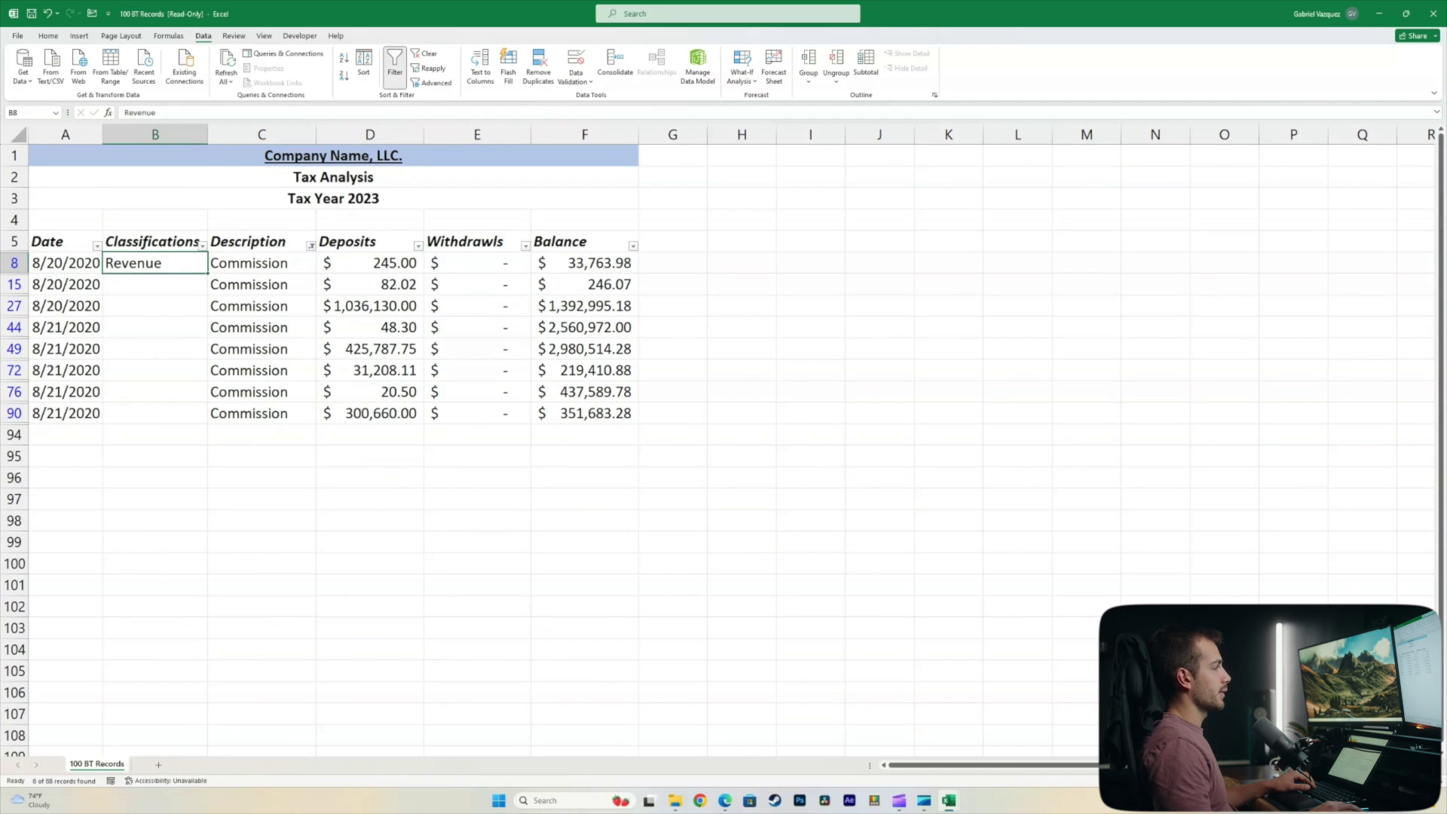
# Step: Enter Revenue in B8, fill it down the filtered Commission rows to B90, and clear the Description filter
pyautogui.moveTo(207, 273); pyautogui.dragTo(207, 274)
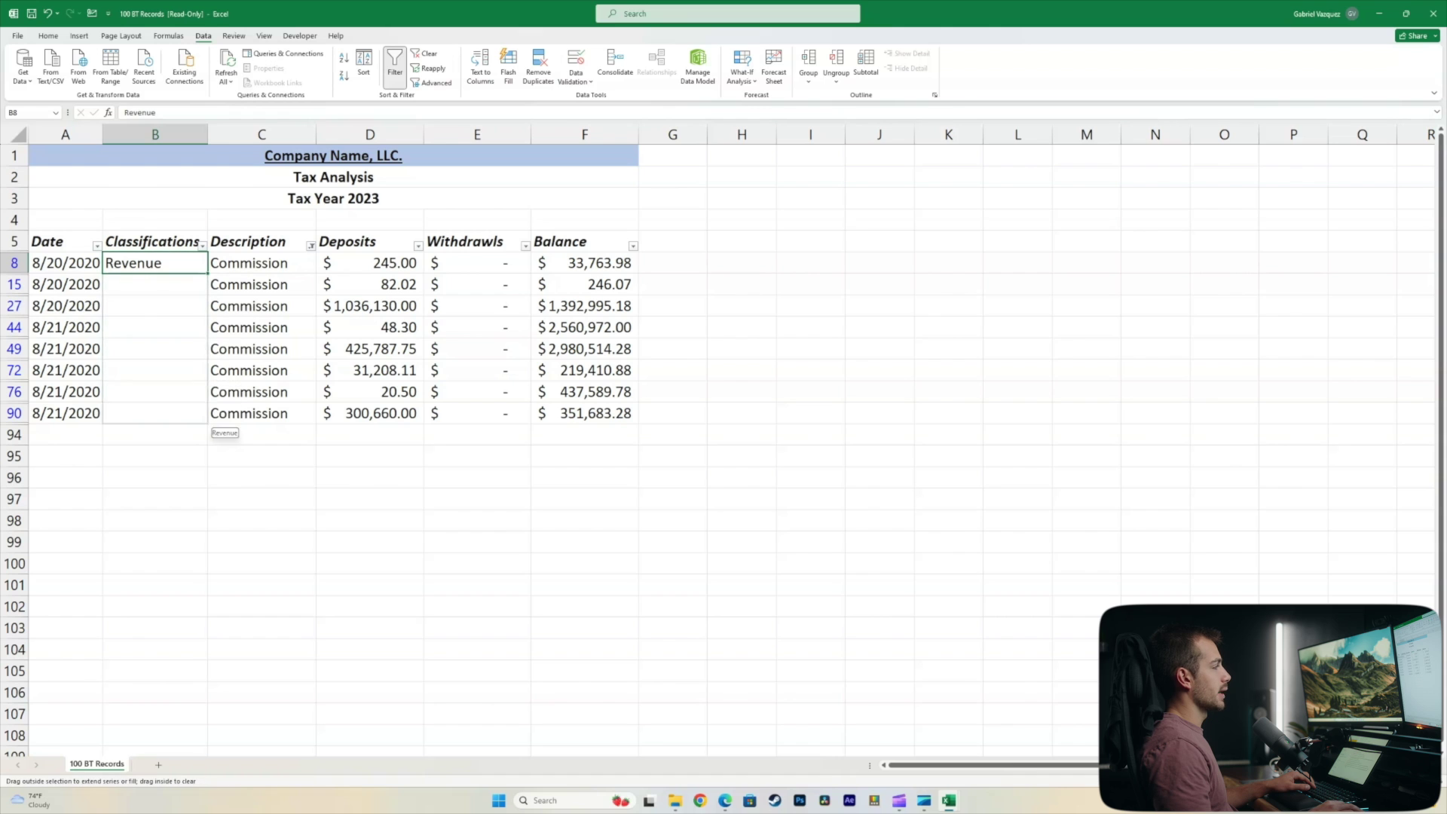
pyautogui.moveTo(211, 423); pyautogui.dragTo(209, 423)
pyautogui.click(310, 245)
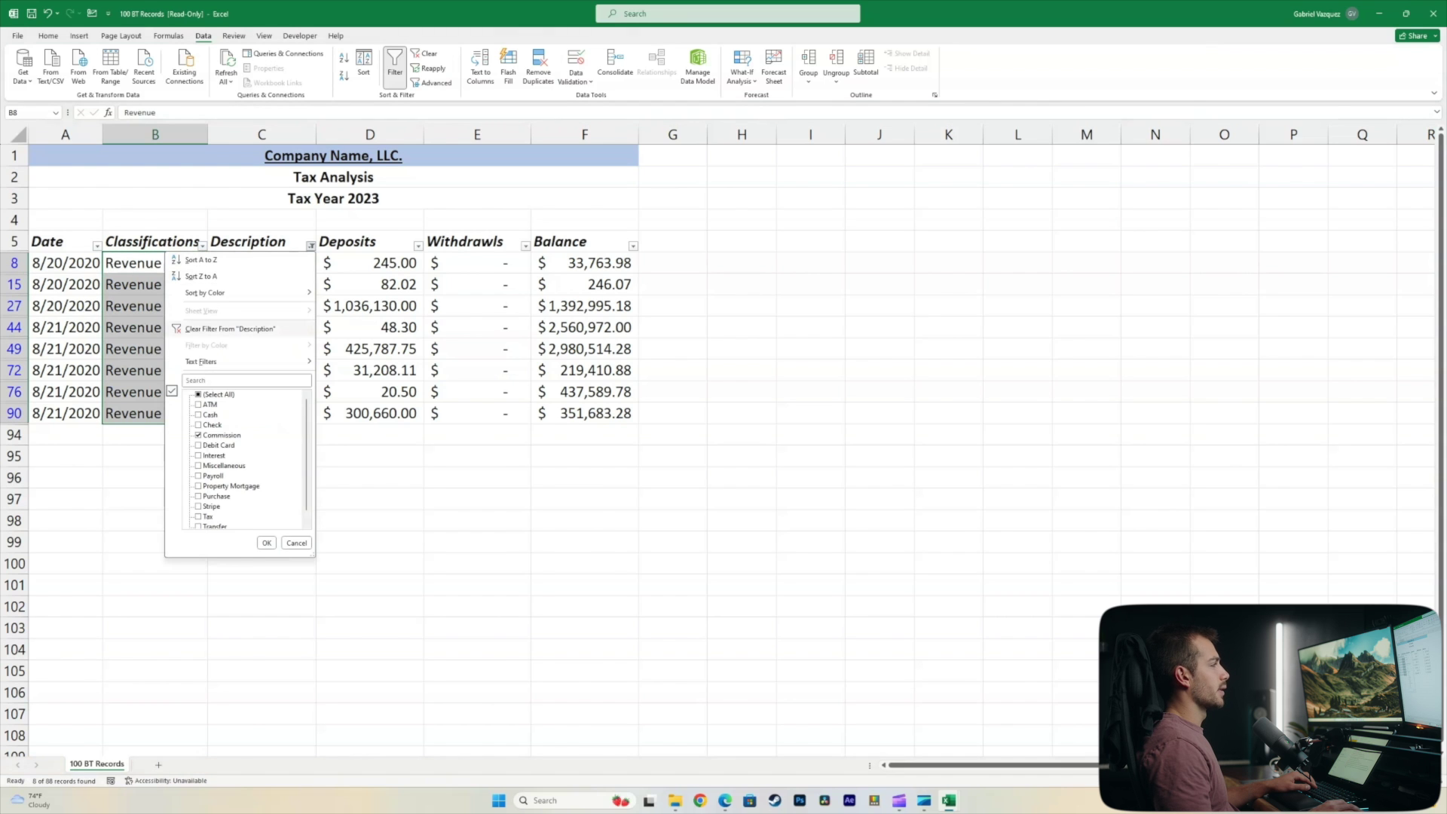
pyautogui.click(230, 329)
# Step: Filter the Description column to Miscellaneous and fill Expense down the Classifications column from B10 to B78
pyautogui.click(156, 348)
pyautogui.click(261, 349)
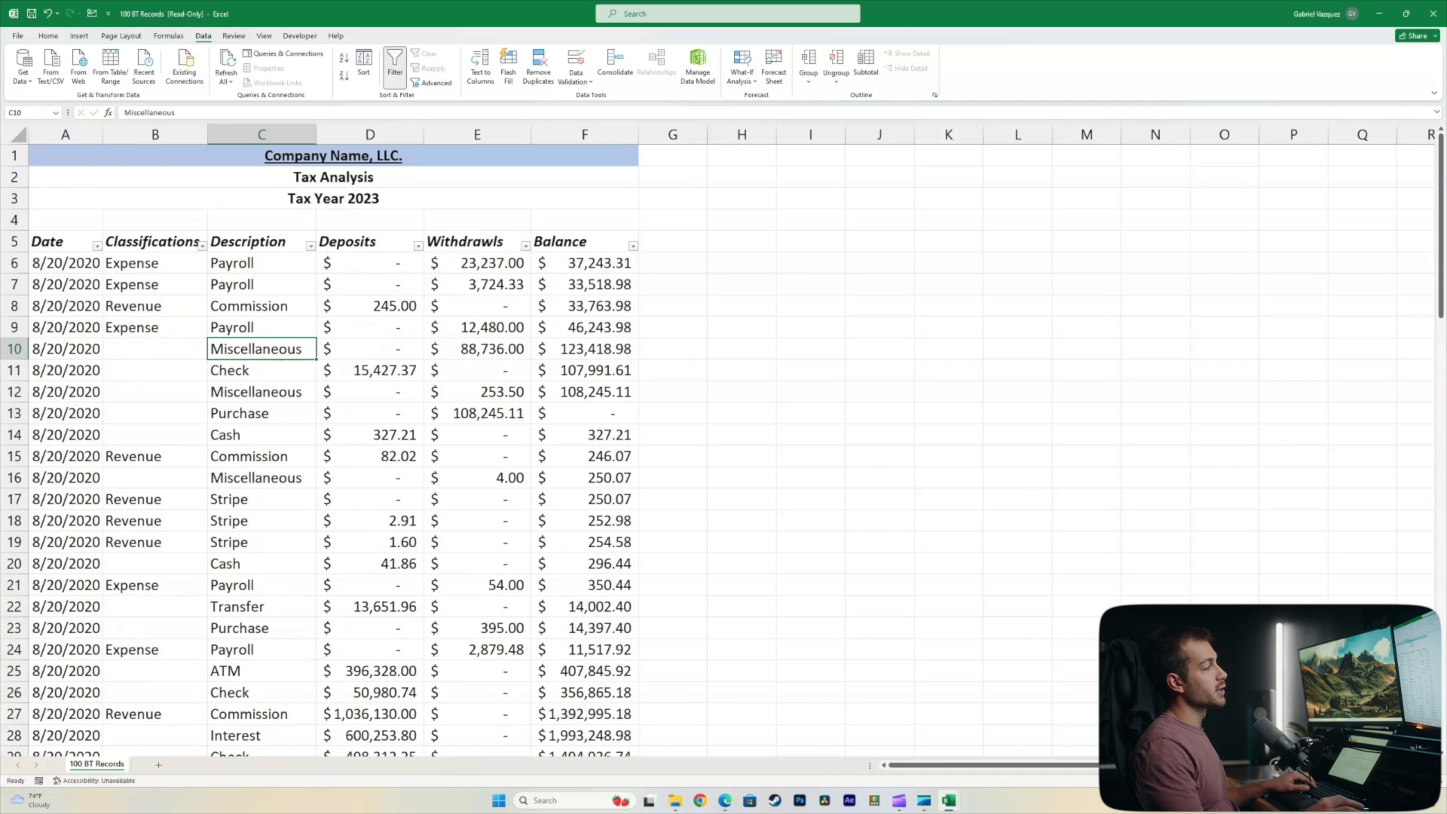
pyautogui.click(155, 349)
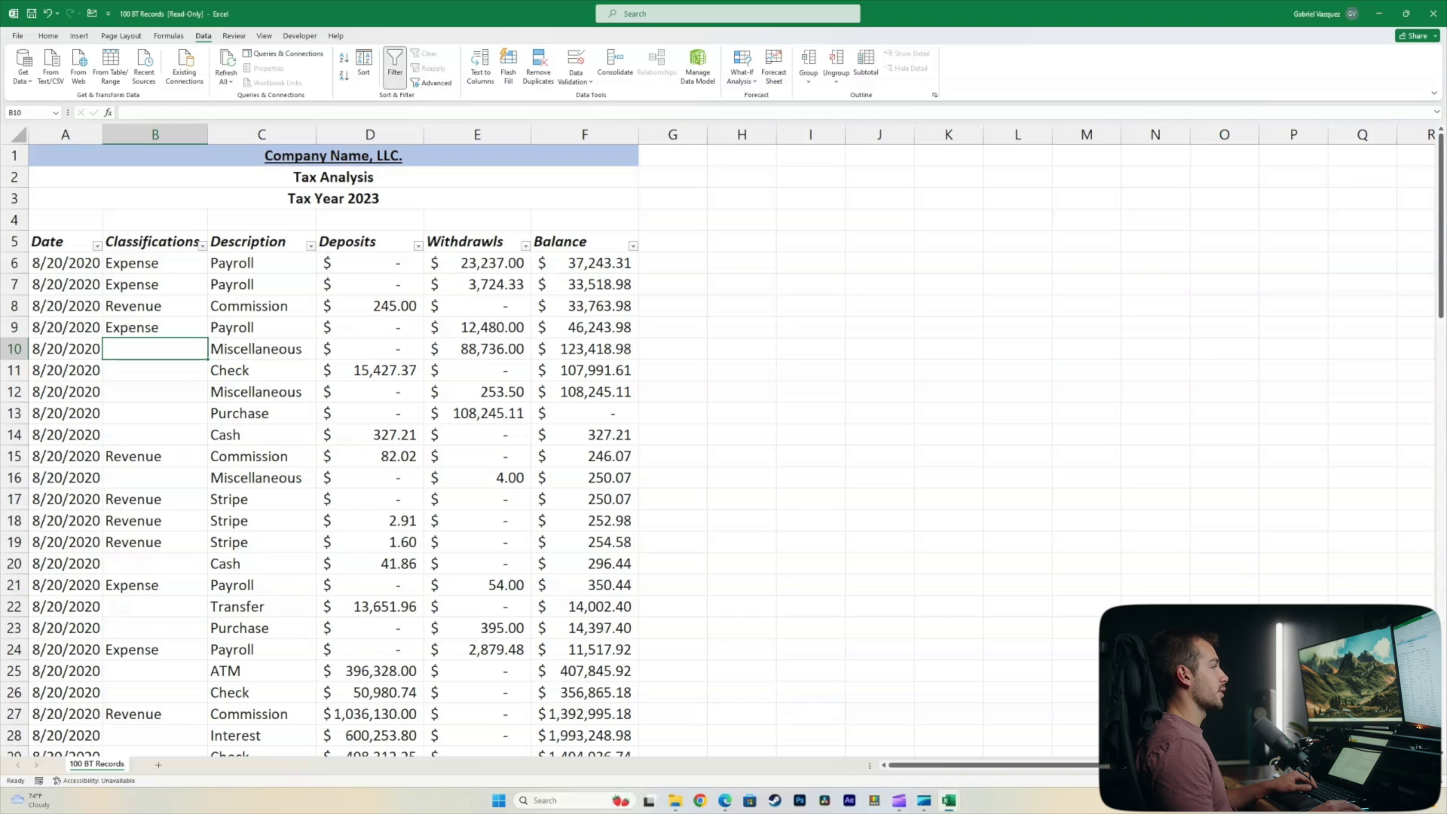
pyautogui.click(310, 247)
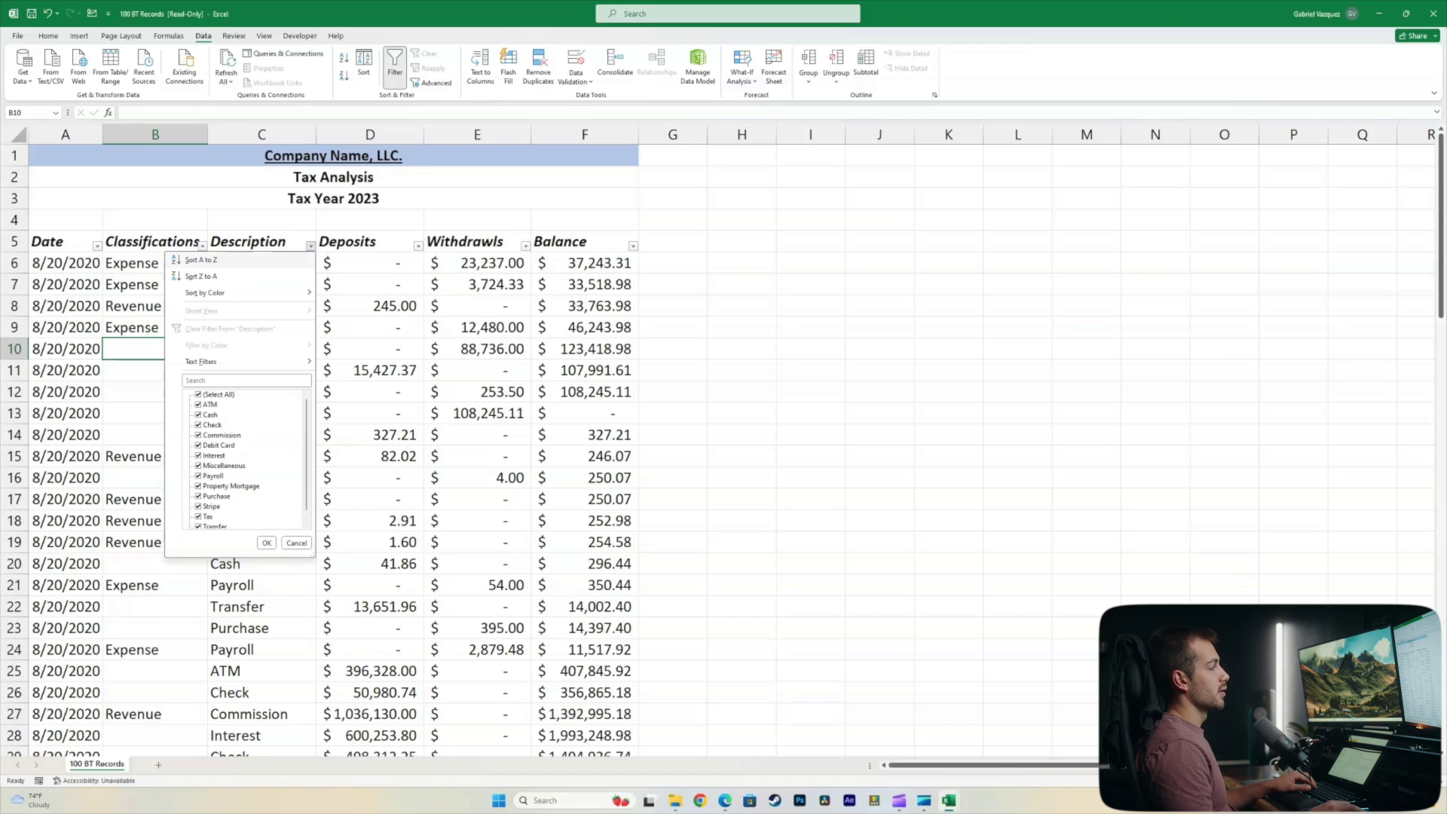
pyautogui.click(198, 395)
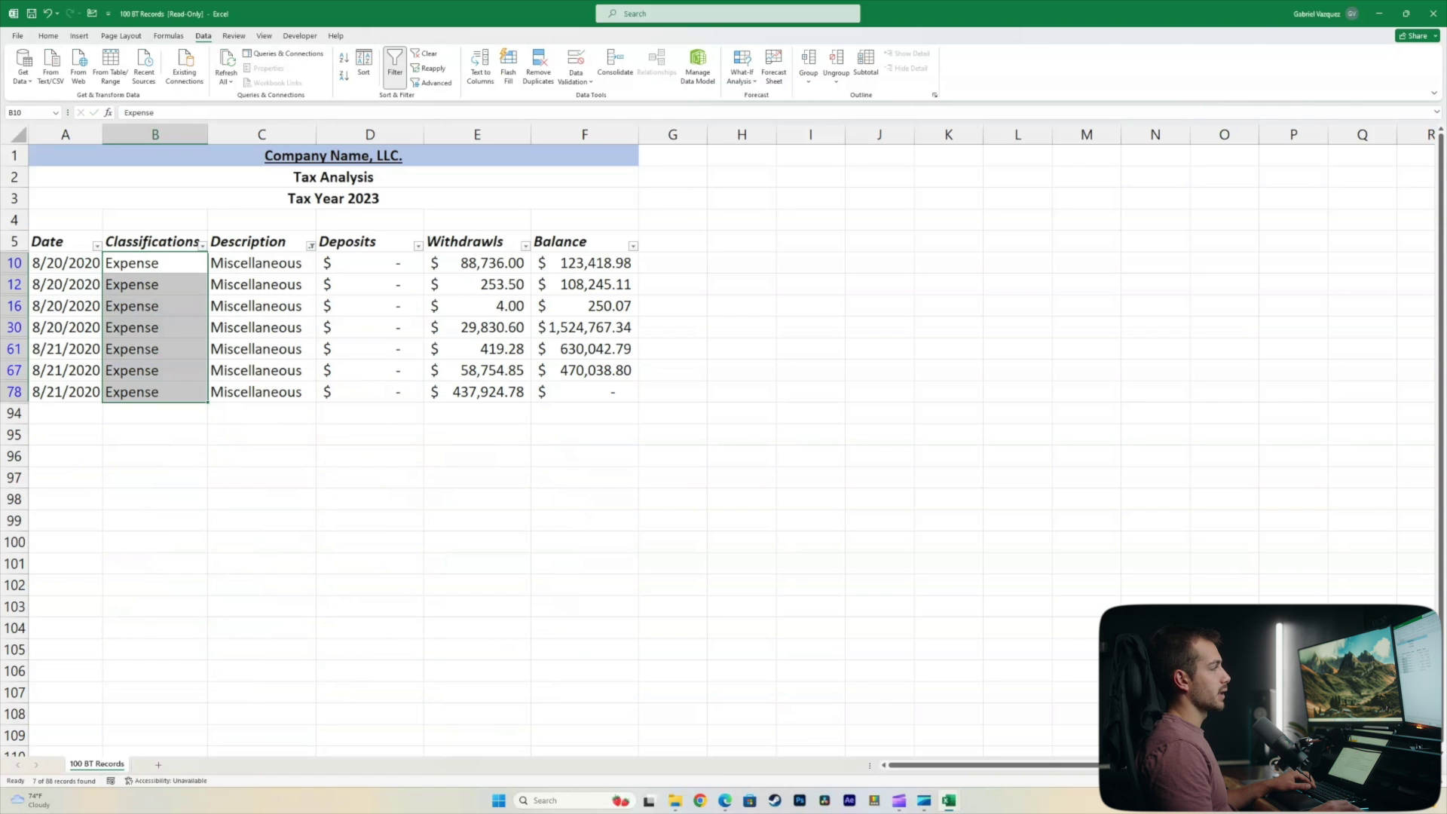
# Step: Clear the Miscellaneous filter from the Description column and select the first Purchase transaction in row 13
pyautogui.click(310, 246)
pyautogui.click(242, 327)
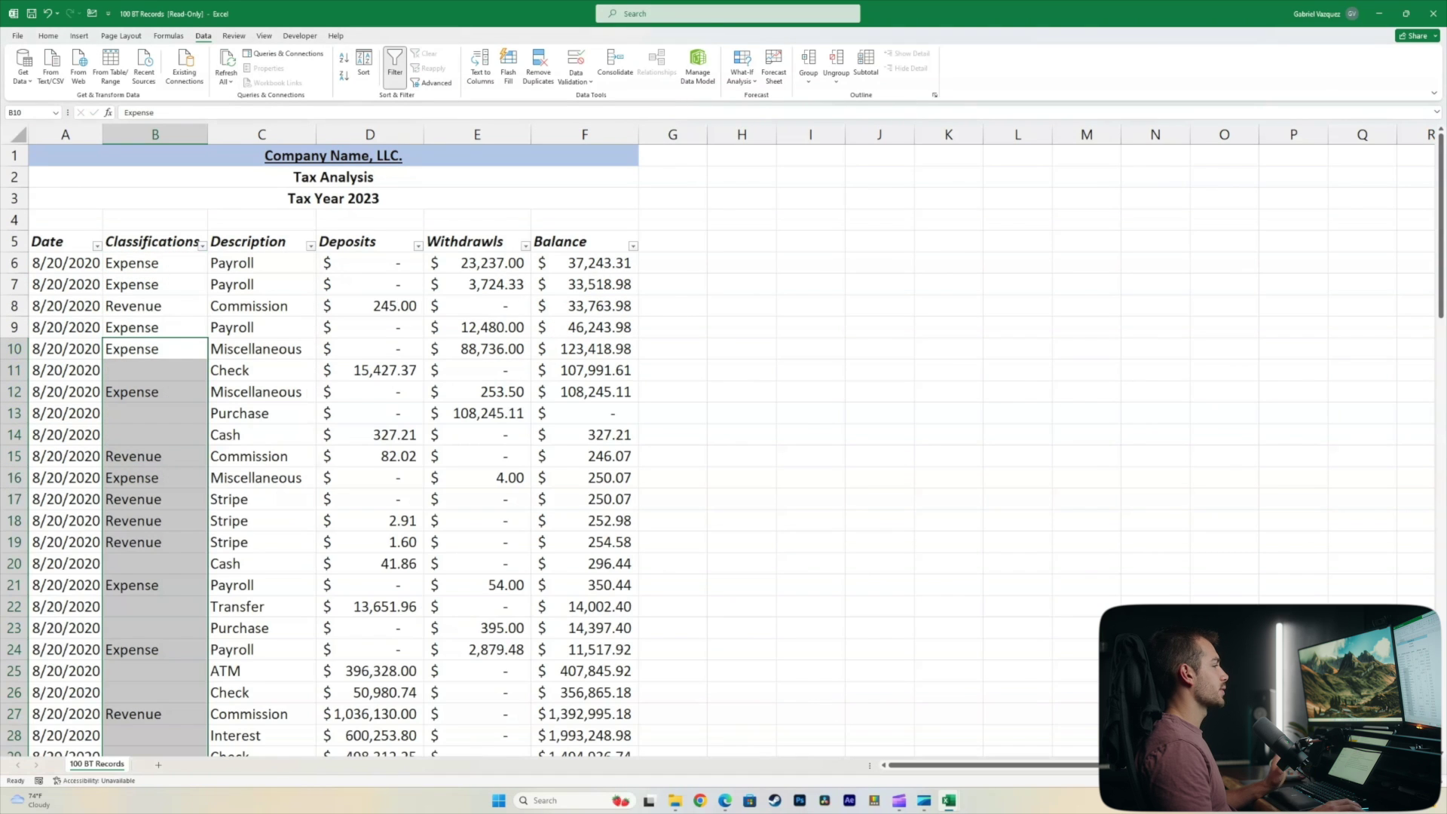
pyautogui.click(155, 413)
pyautogui.click(262, 414)
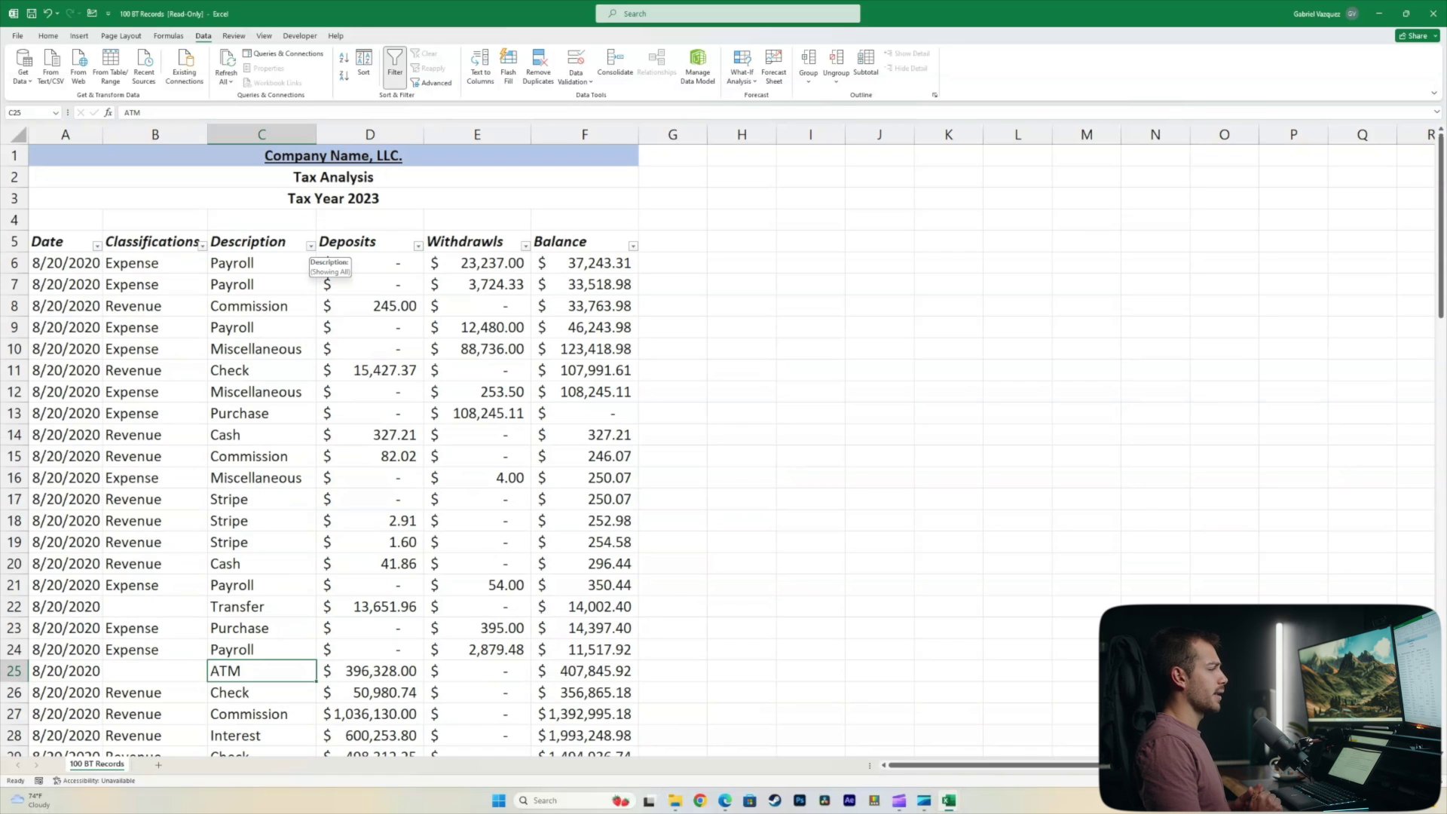
# Step: Filter the Description column to show only the Transfer transactions
pyautogui.click(310, 246)
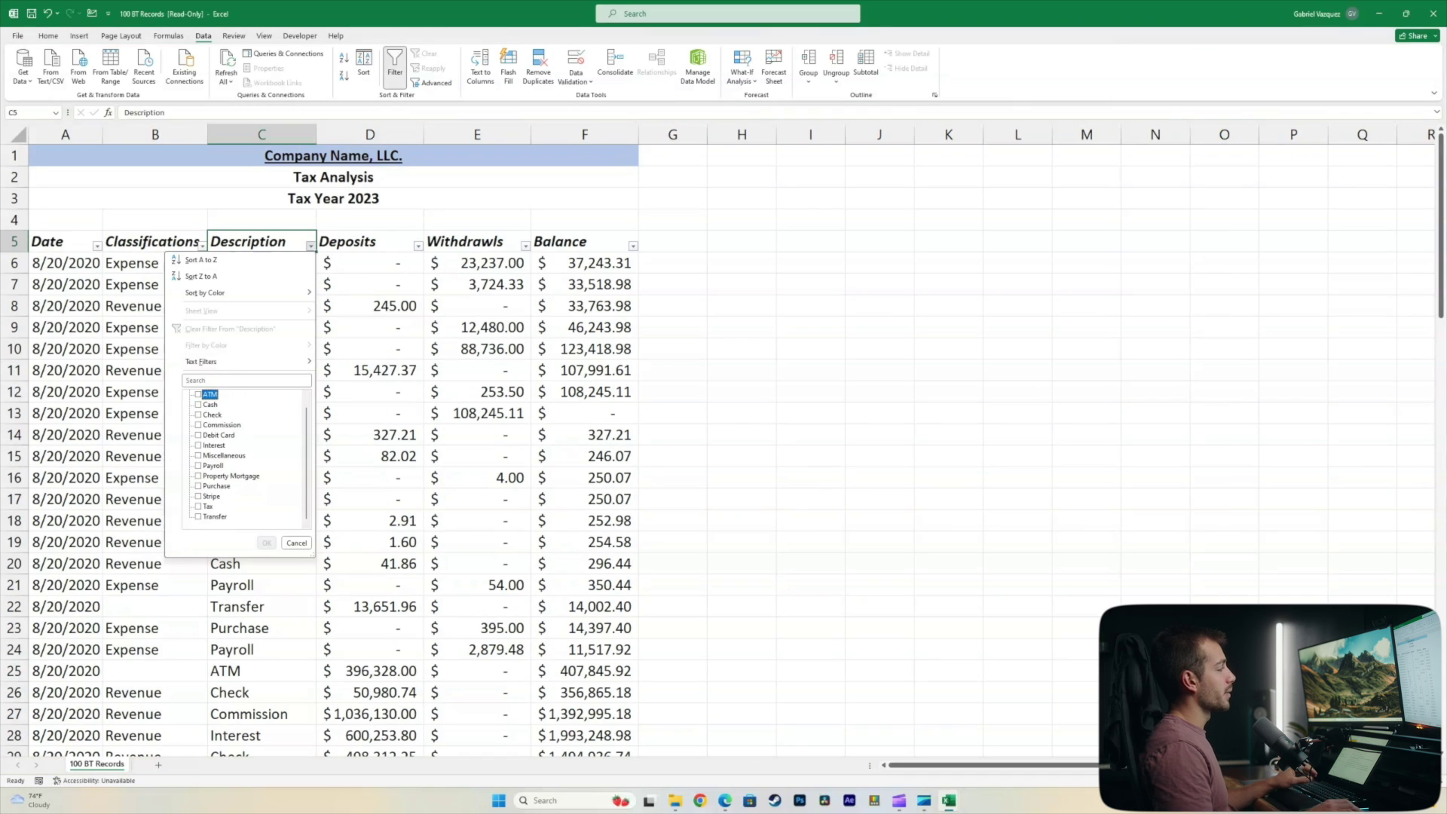
pyautogui.click(208, 394)
pyautogui.click(208, 517)
pyautogui.click(268, 543)
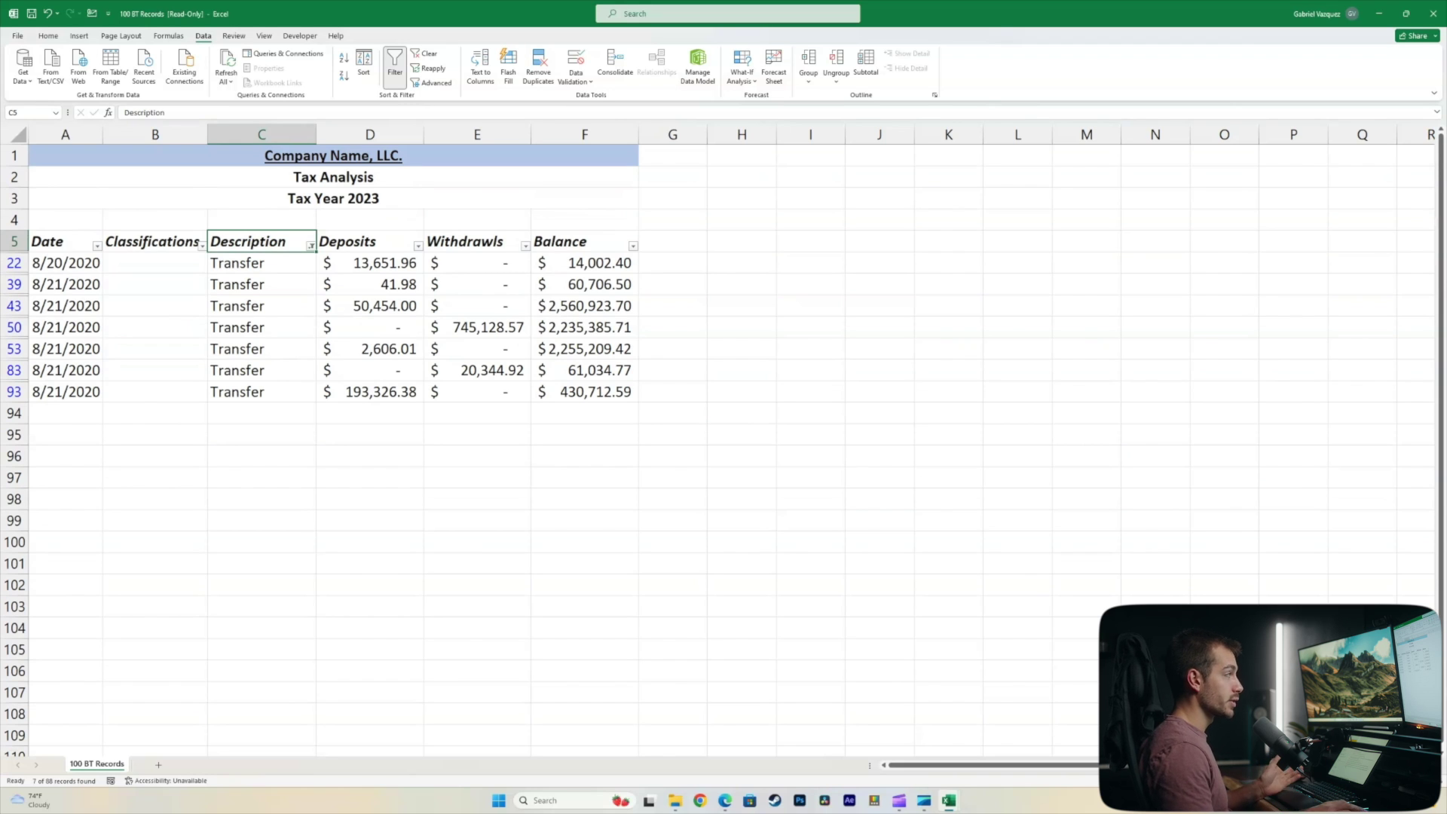
# Step: Enter Transfer in B22 and fill it down the Classifications column for all filtered Transfer rows to B93
pyautogui.press('Left')
pyautogui.press('Down')
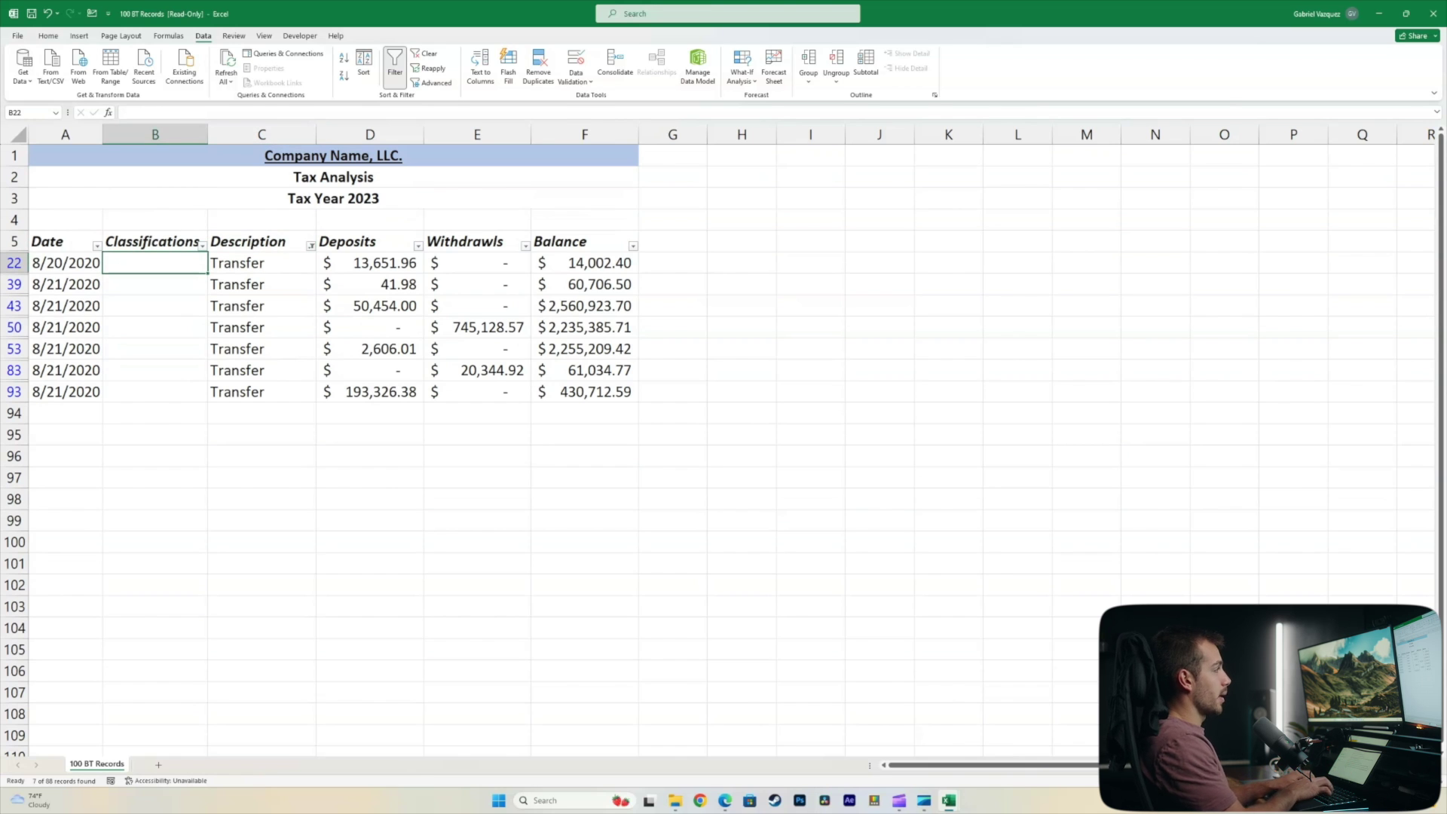
pyautogui.write('Tr')
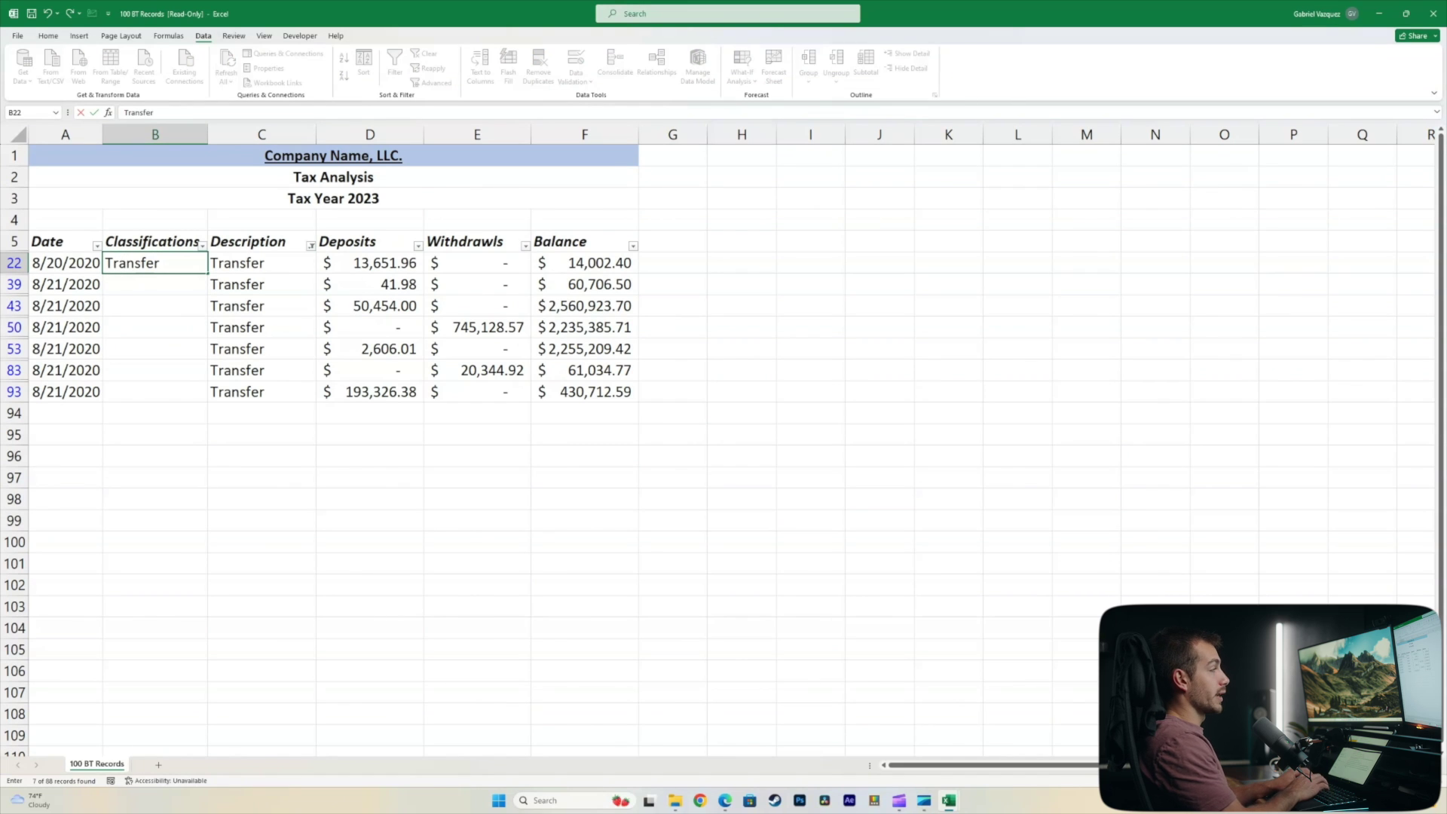
pyautogui.write('ansfer')
pyautogui.press('Return')
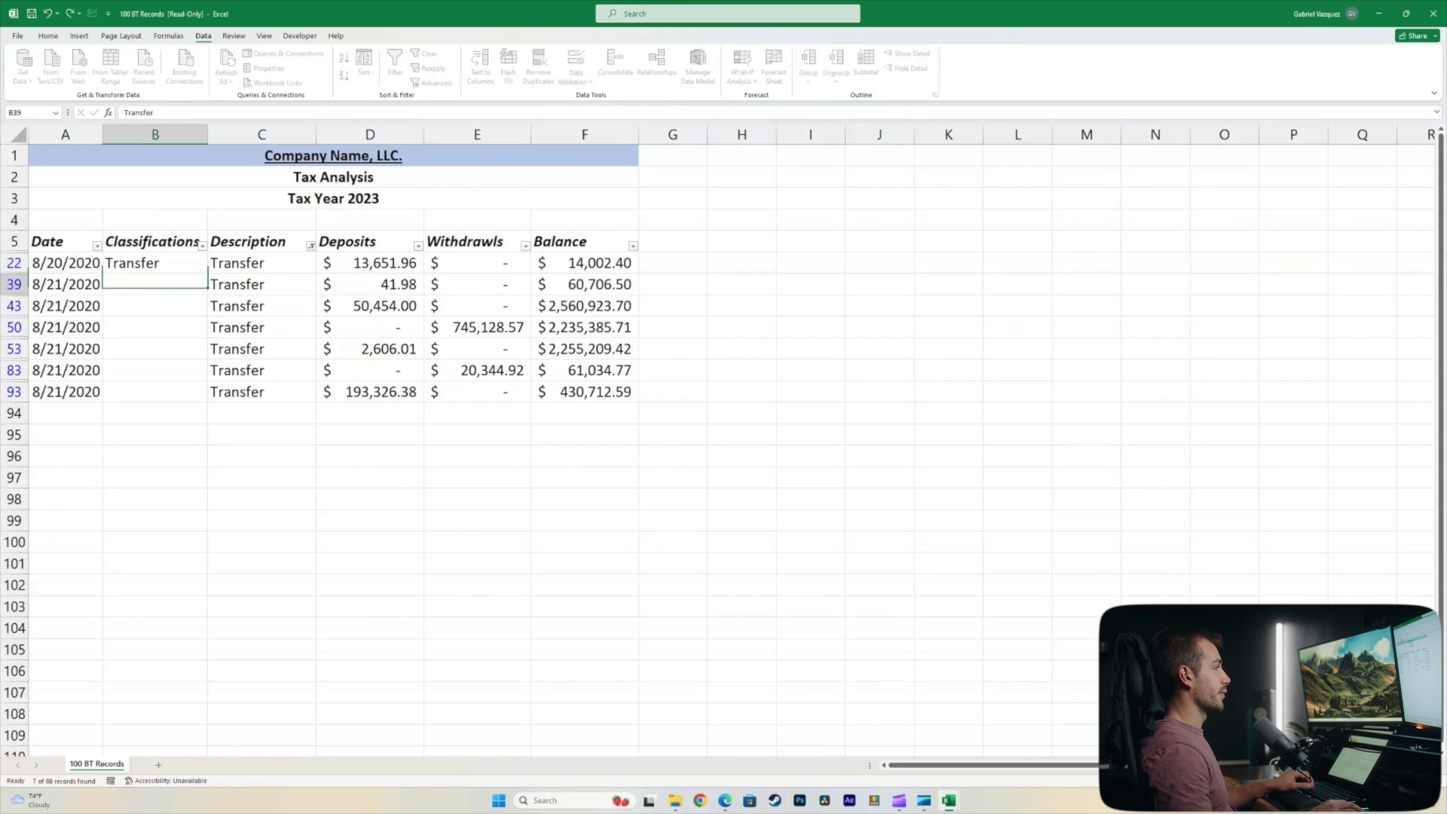
pyautogui.press('Up')
pyautogui.moveTo(208, 273); pyautogui.dragTo(203, 394)
pyautogui.click(174, 414)
pyautogui.click(156, 263)
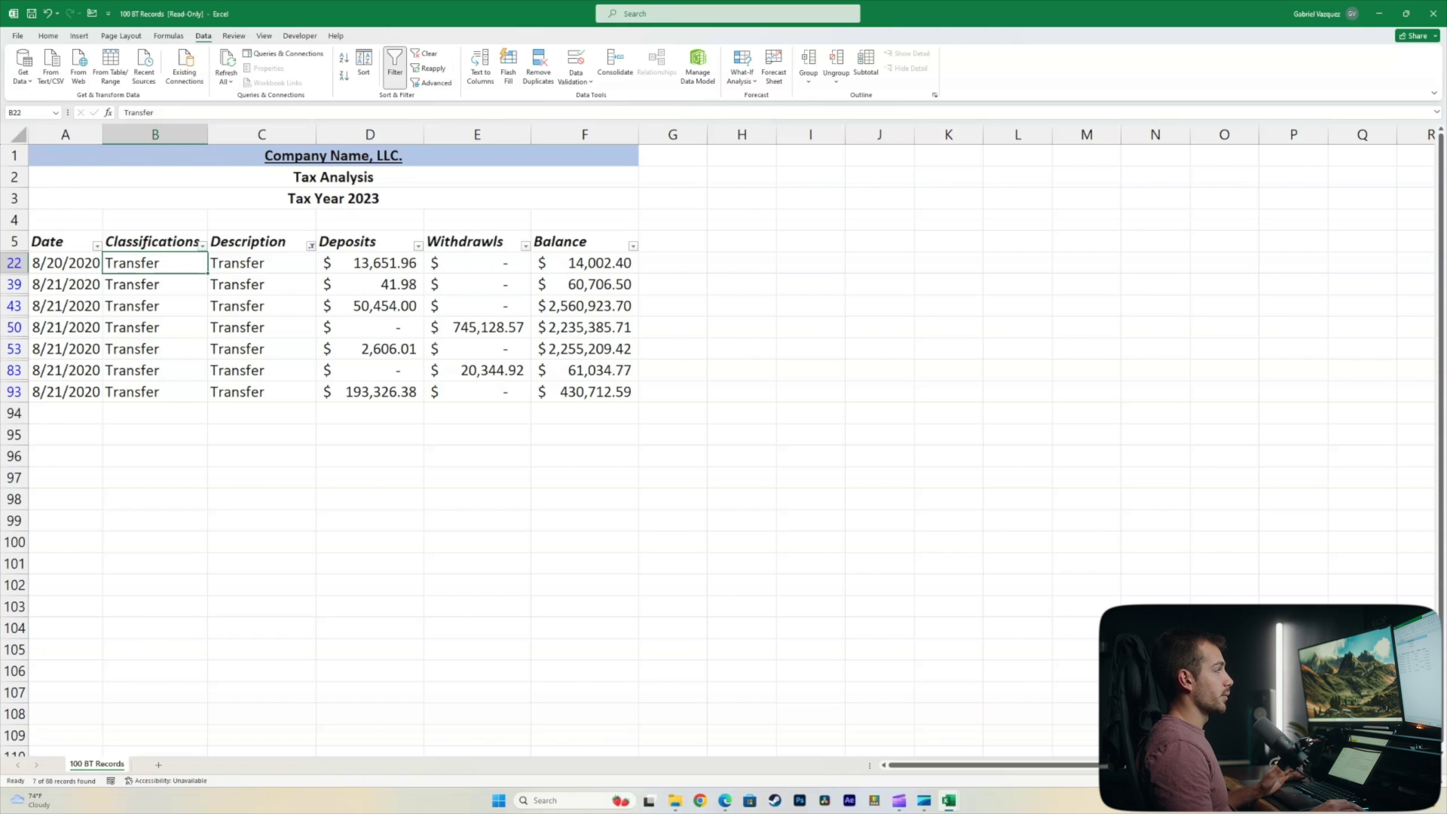
# Step: Clear the Transfer filter from the Description column and filter it to show only the ATM transactions
pyautogui.click(311, 246)
pyautogui.click(230, 328)
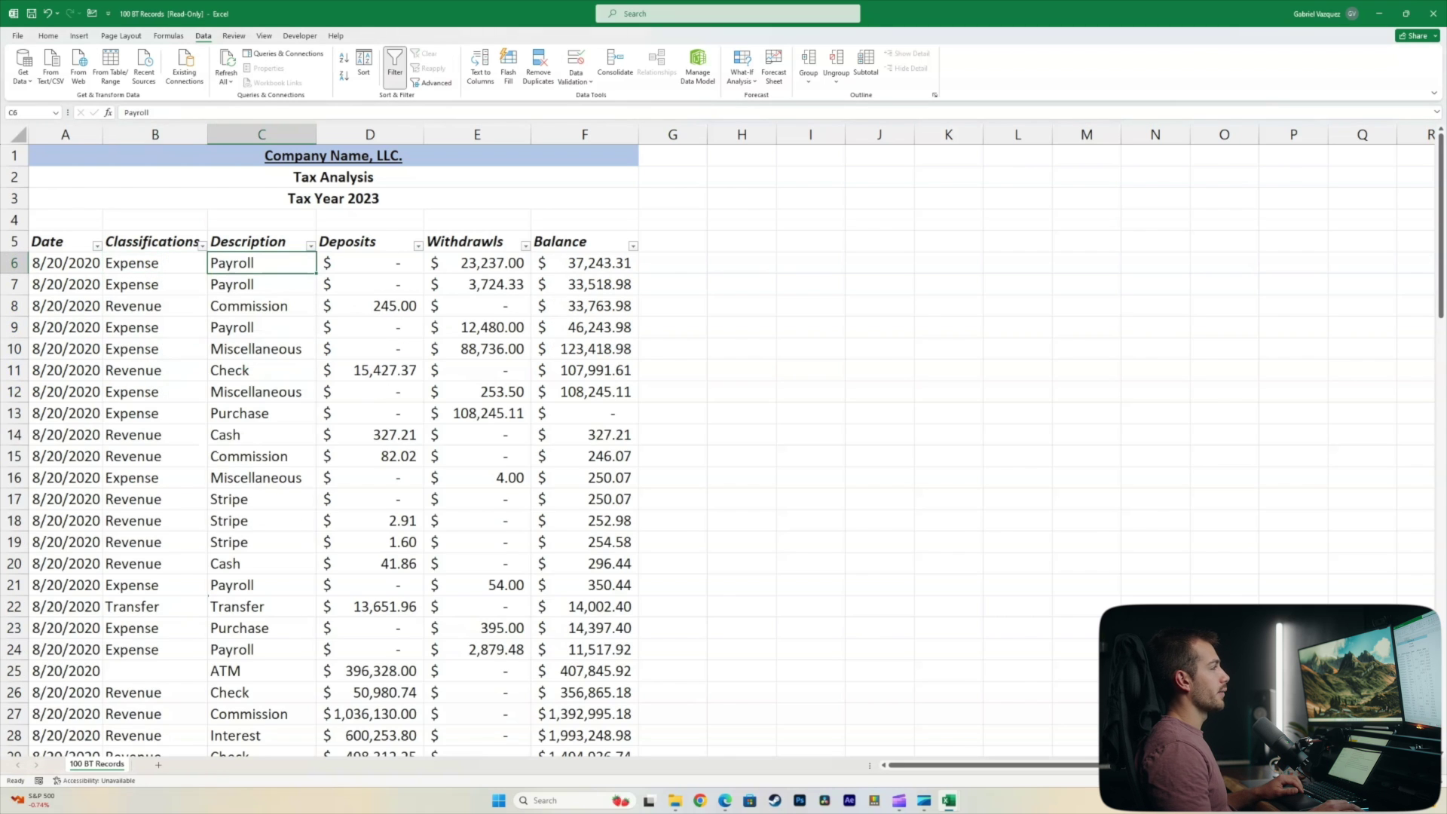
pyautogui.click(310, 245)
pyautogui.press('e')
pyautogui.press('Down')
pyautogui.press('space')
pyautogui.press('Down')
pyautogui.press('space')
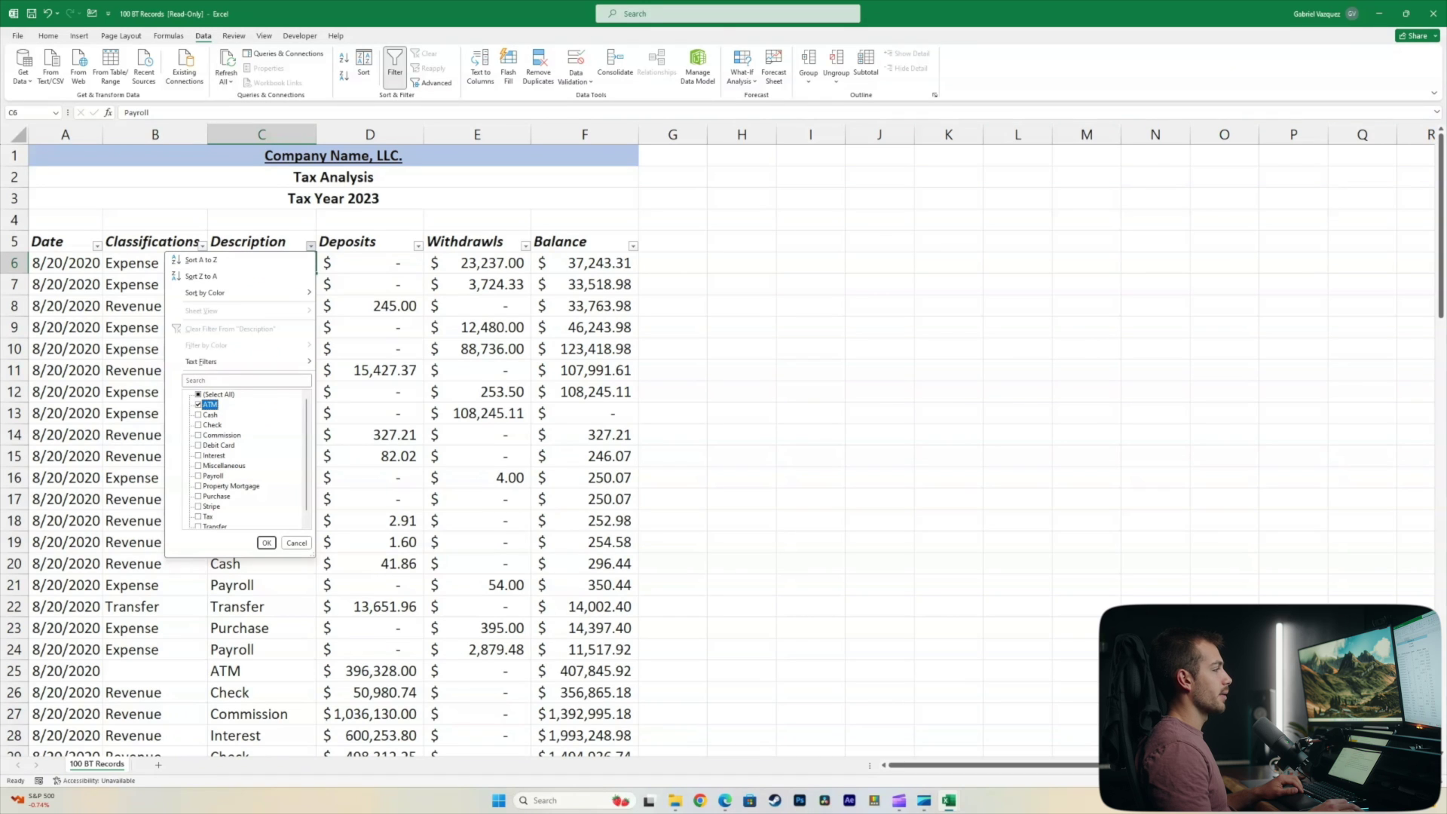
pyautogui.press('Return')
# Step: Enter Owner Distrubution in B25 and fill it down the Classifications column for all filtered ATM rows to B92
pyautogui.press('Down')
pyautogui.press('Left')
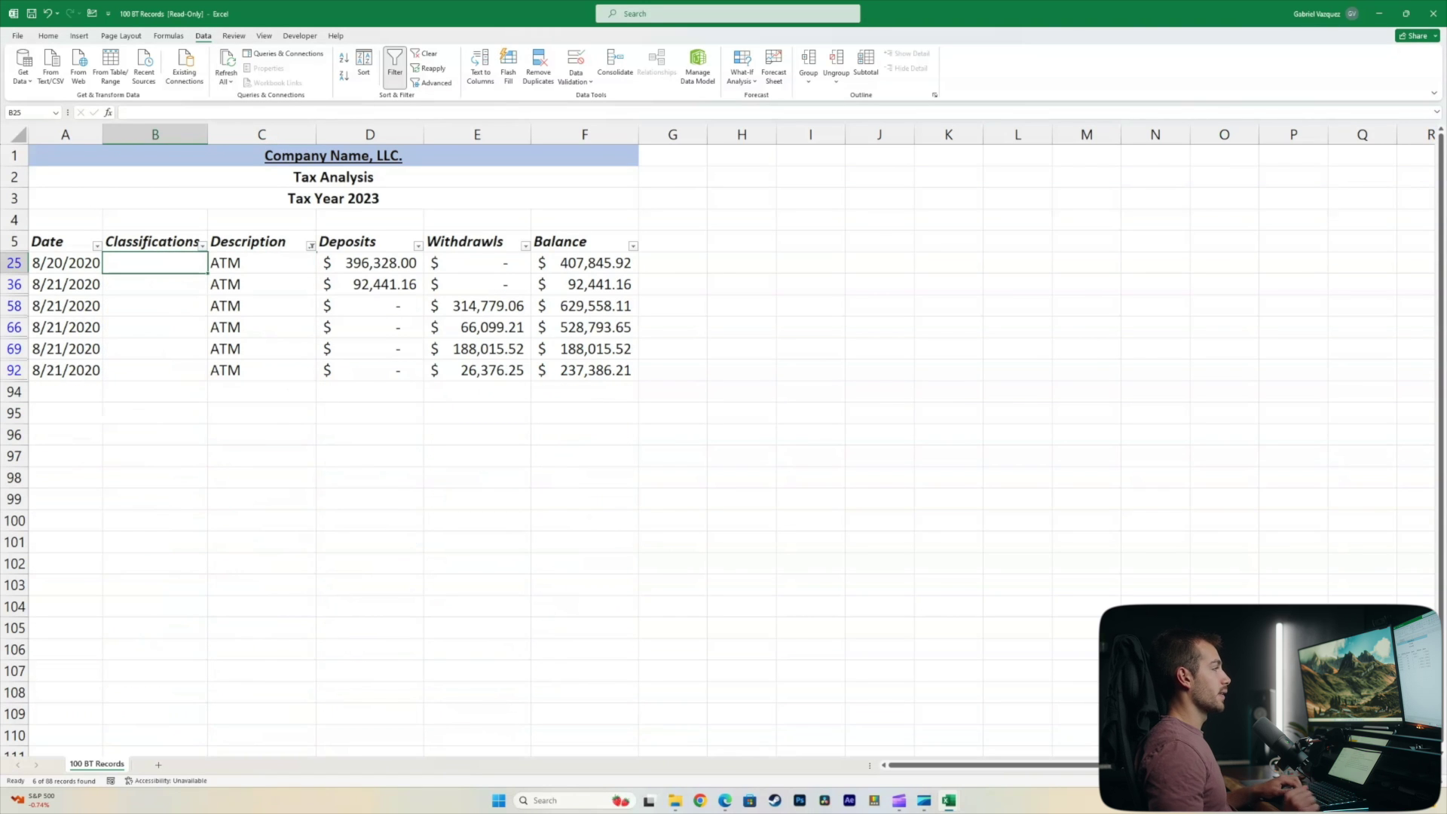
pyautogui.write('Owner D')
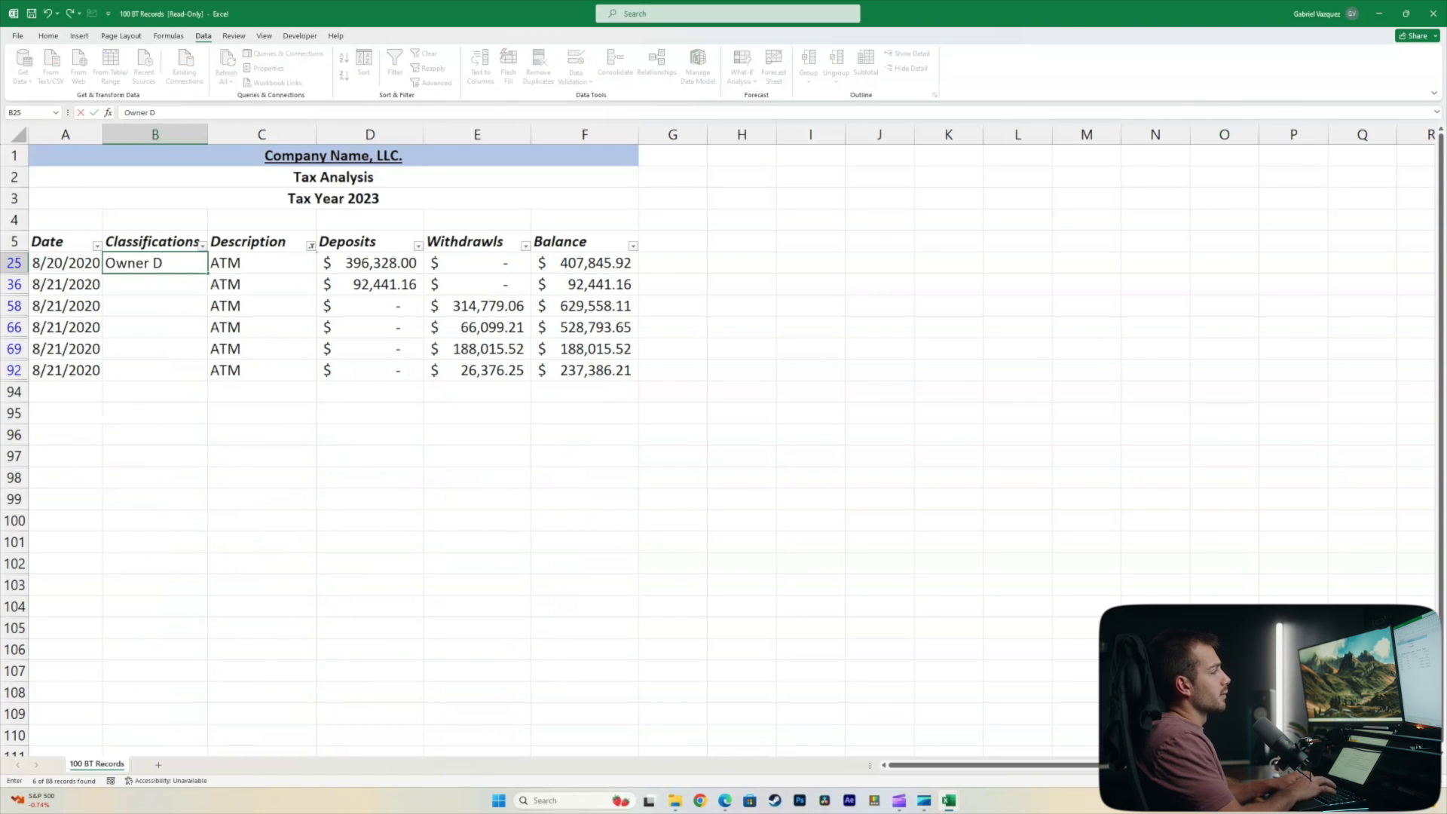
pyautogui.write('istrubution')
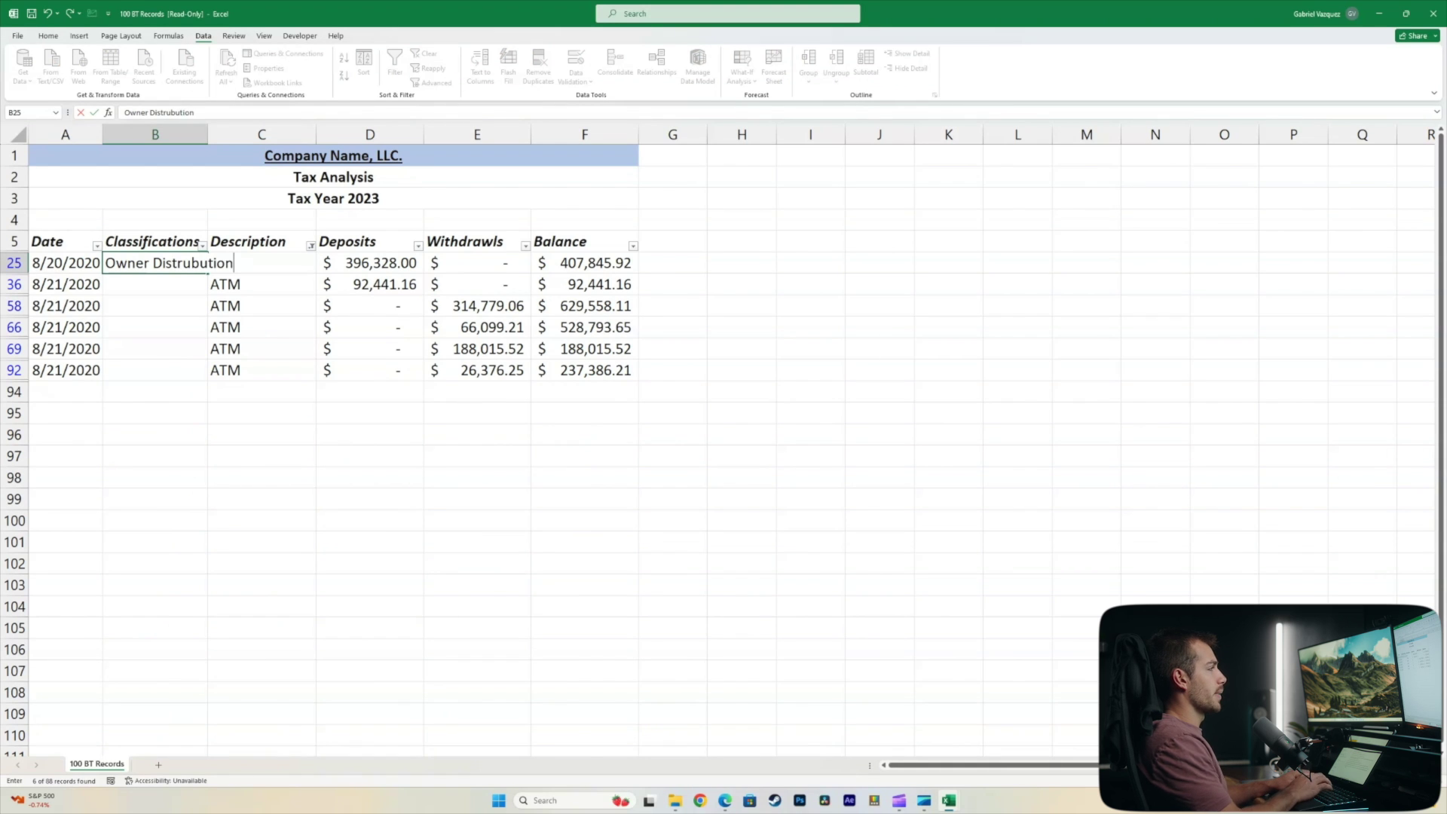
pyautogui.press('Return')
pyautogui.press('Up')
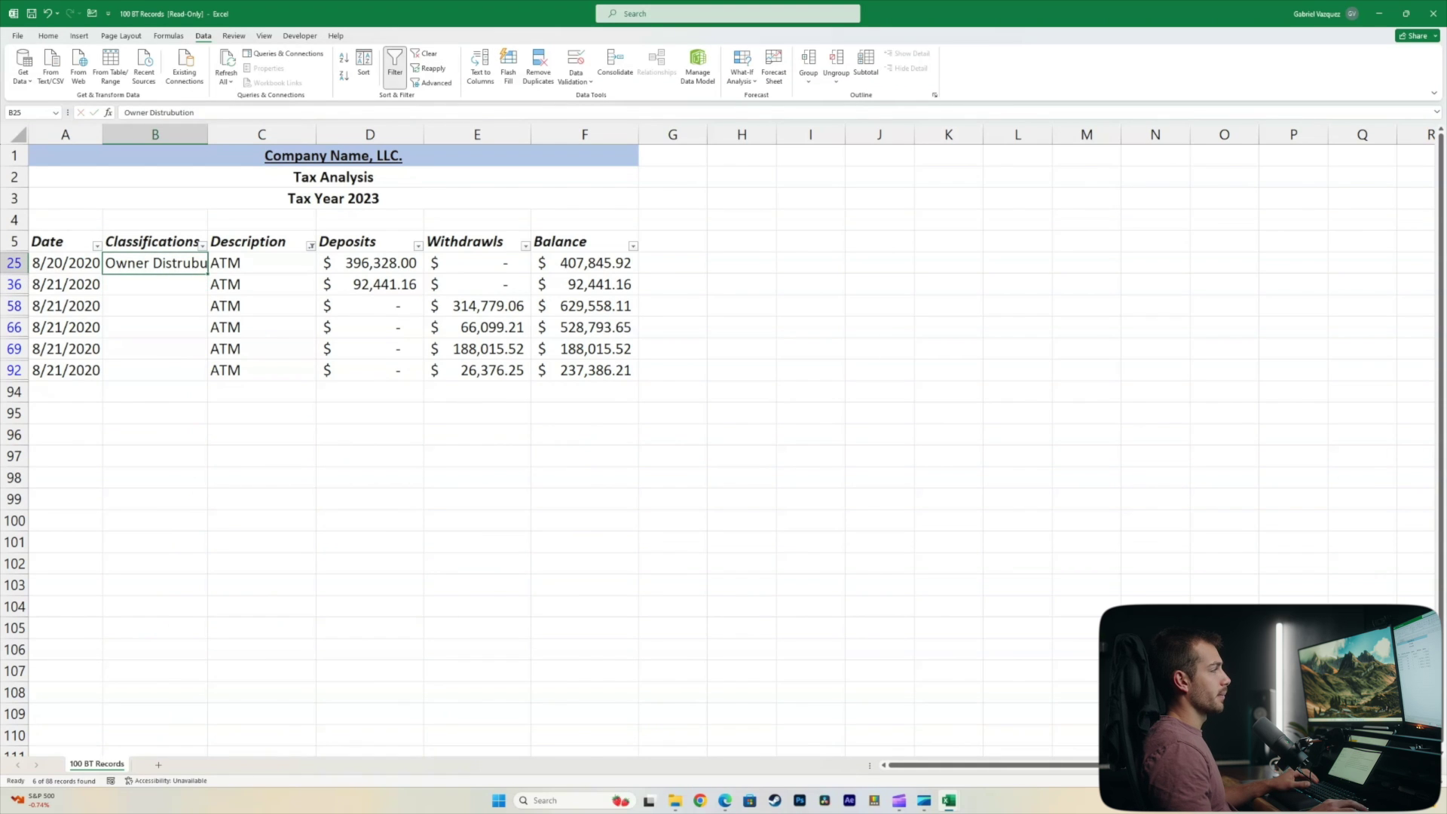
pyautogui.moveTo(208, 273); pyautogui.dragTo(210, 380)
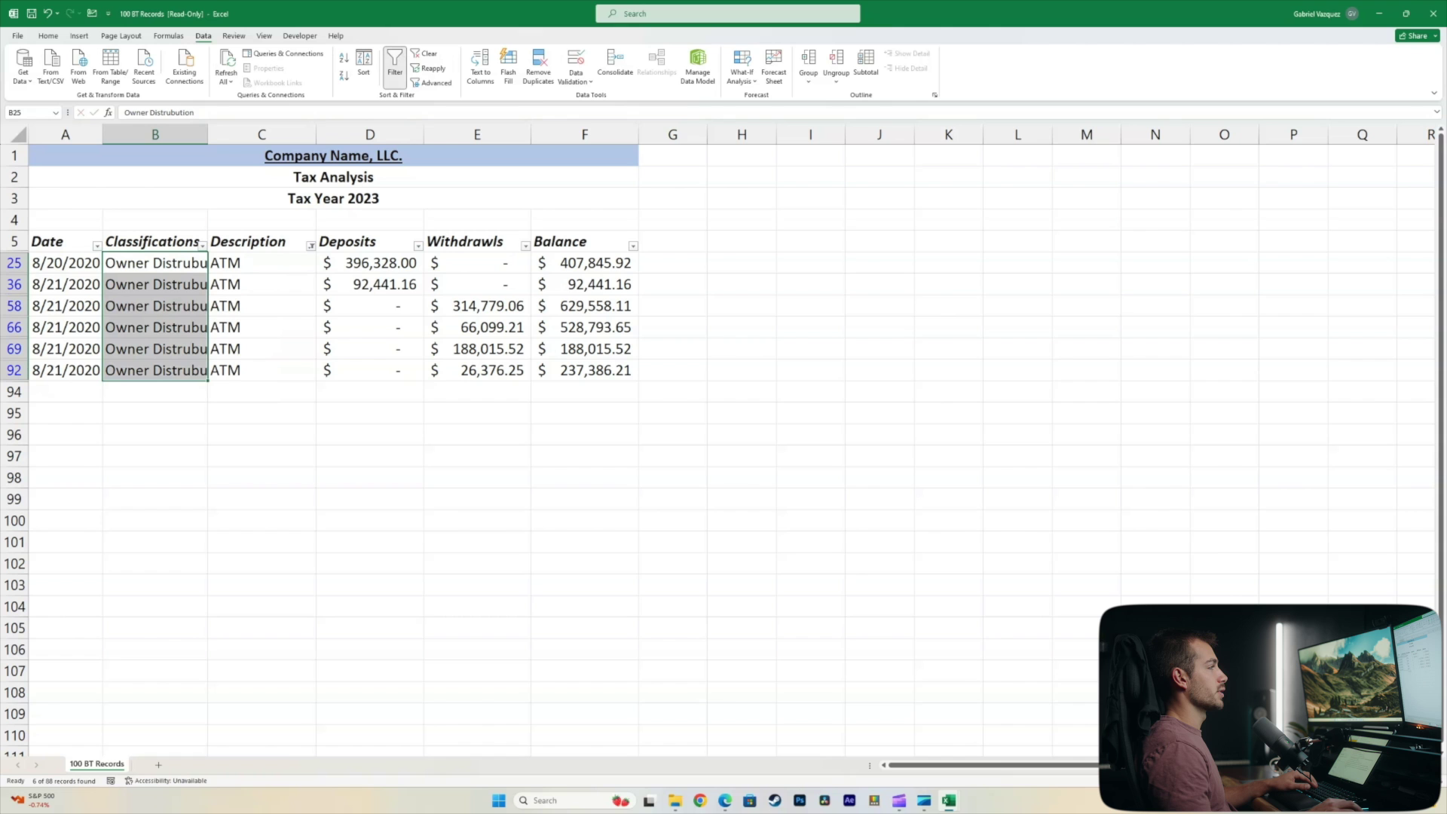
# Step: Clear the ATM filter from the Description column and filter it to show only the Property Mortgage transactions
pyautogui.click(310, 245)
pyautogui.click(248, 328)
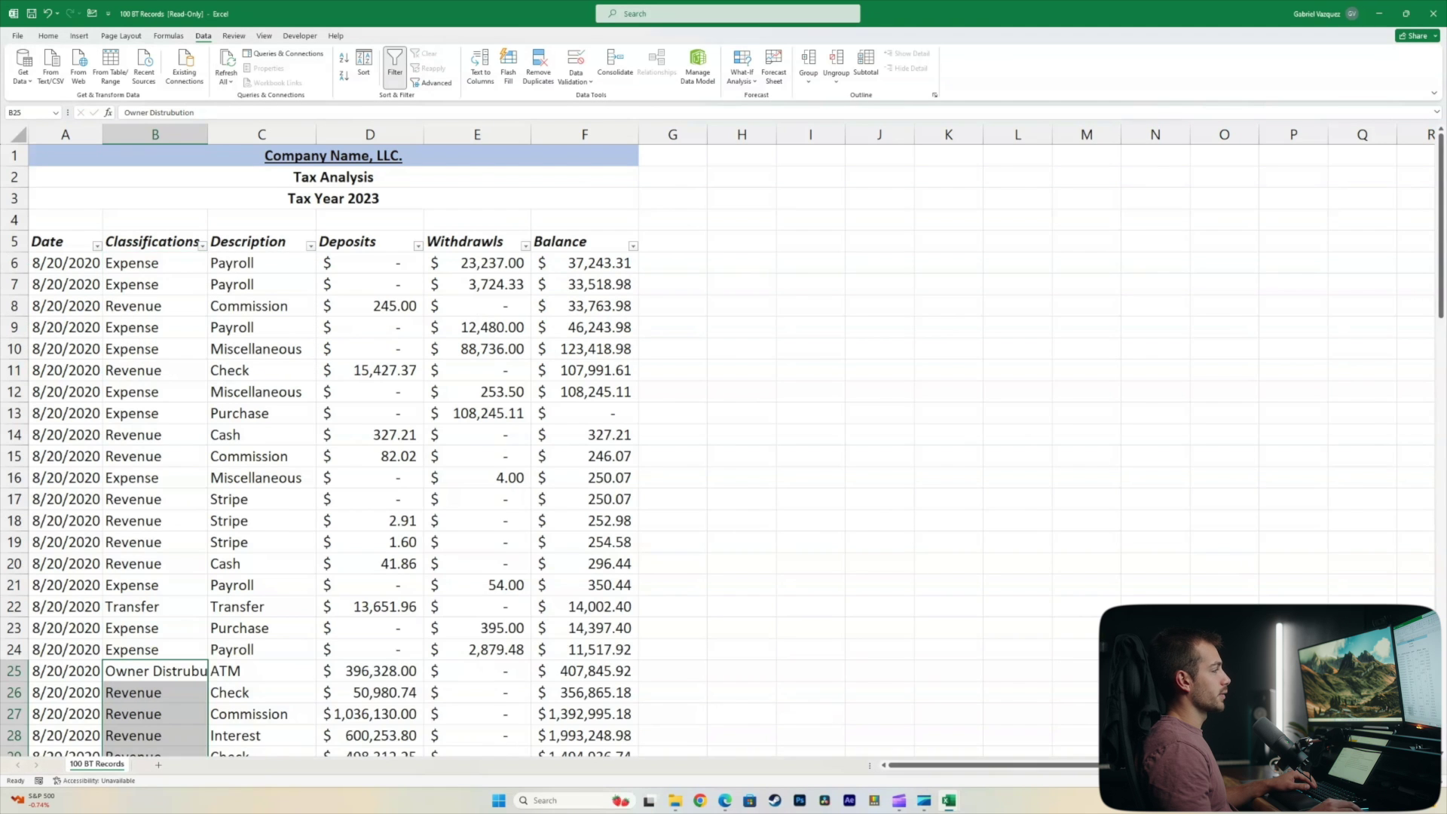
pyautogui.scroll(-3, 249, 331)
pyautogui.scroll(-1, 248, 482)
pyautogui.click(245, 585)
pyautogui.press('Left')
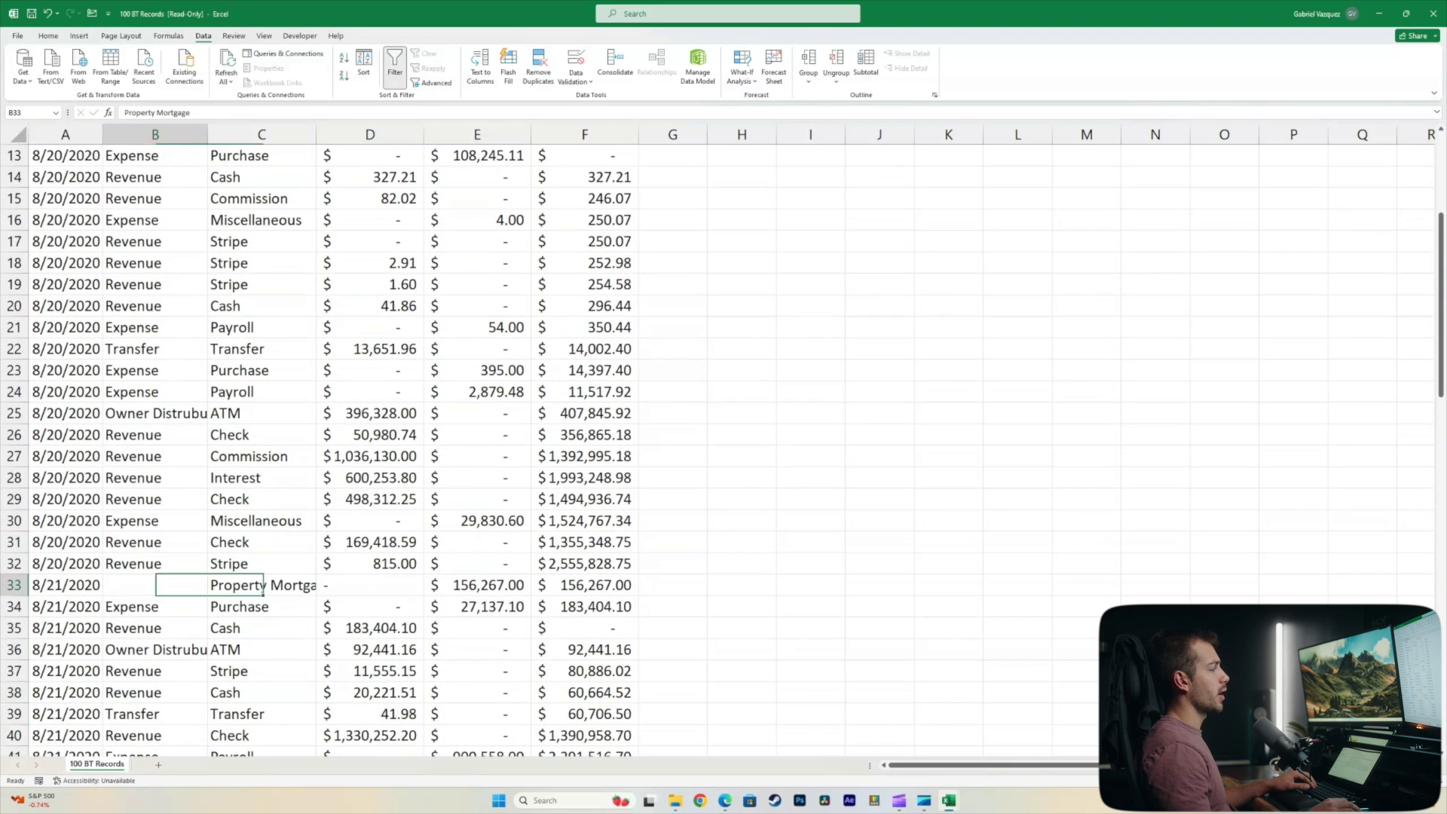
pyautogui.scroll(2, 234, 641)
pyautogui.scroll(2, 377, 452)
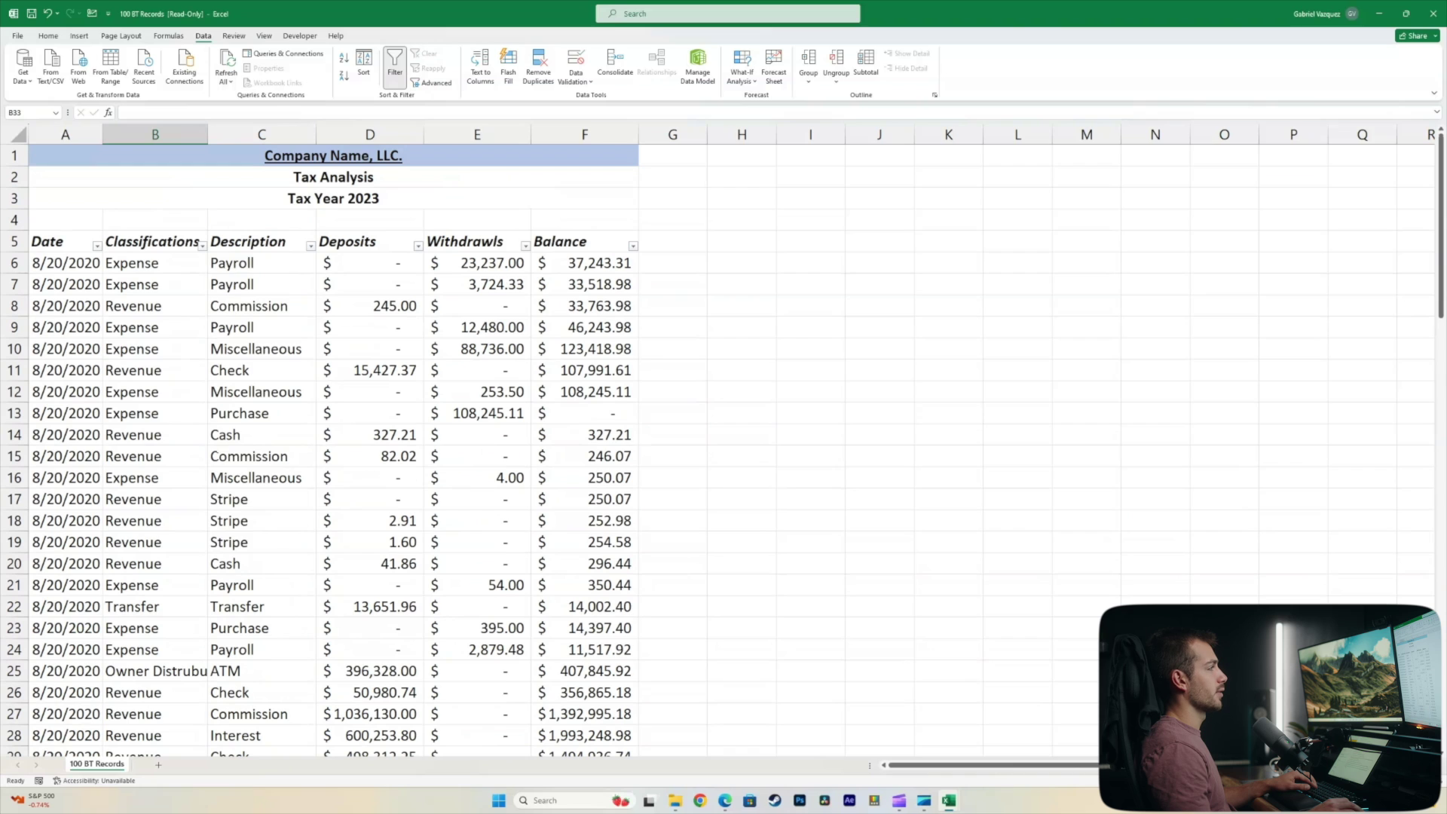
pyautogui.click(311, 245)
pyautogui.press('Return')
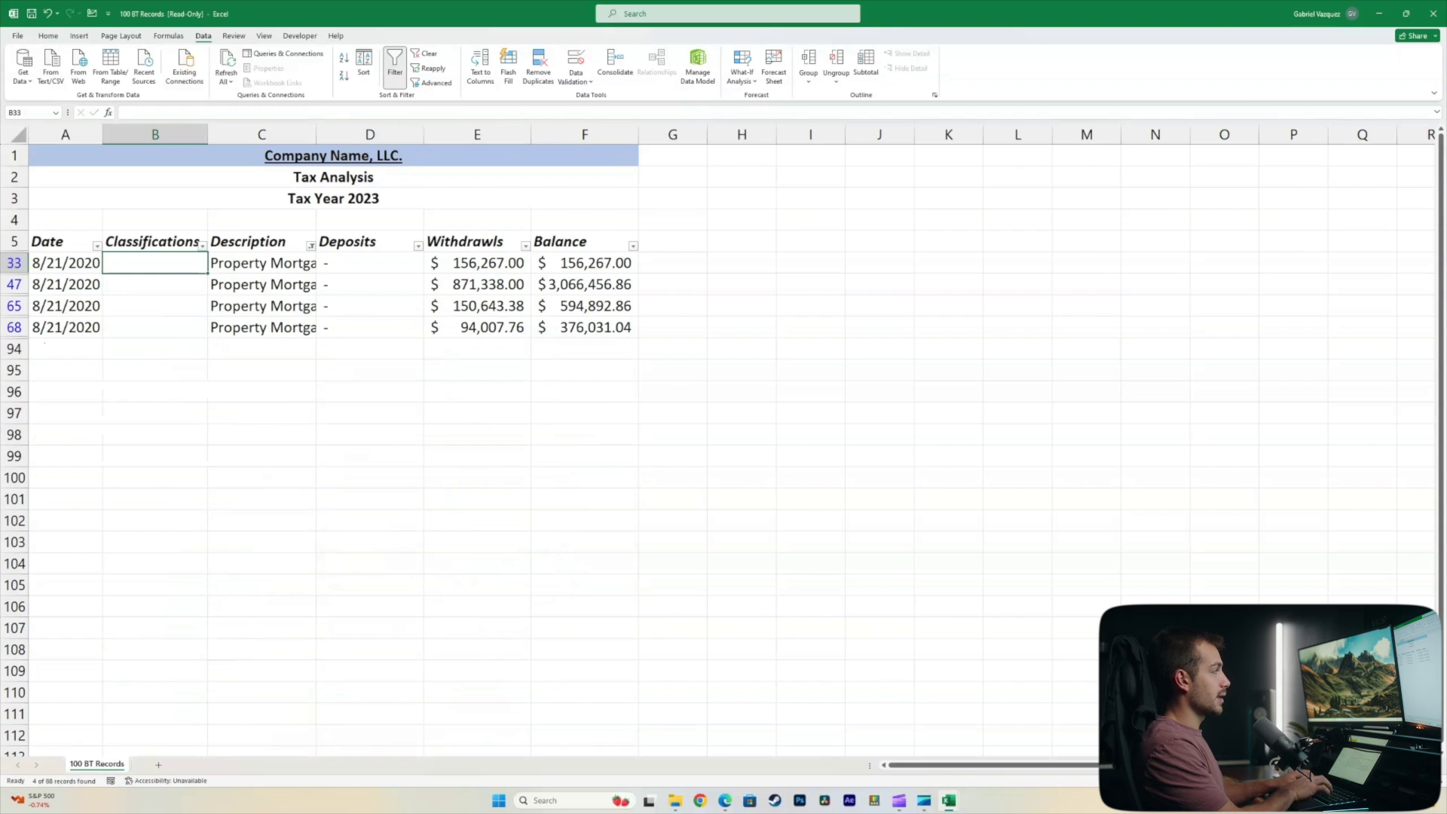
# Step: Enter Expense in B33 and fill it down the Classifications column for all filtered Property Mortgage rows to B68
pyautogui.write('Expense')
pyautogui.press('Return')
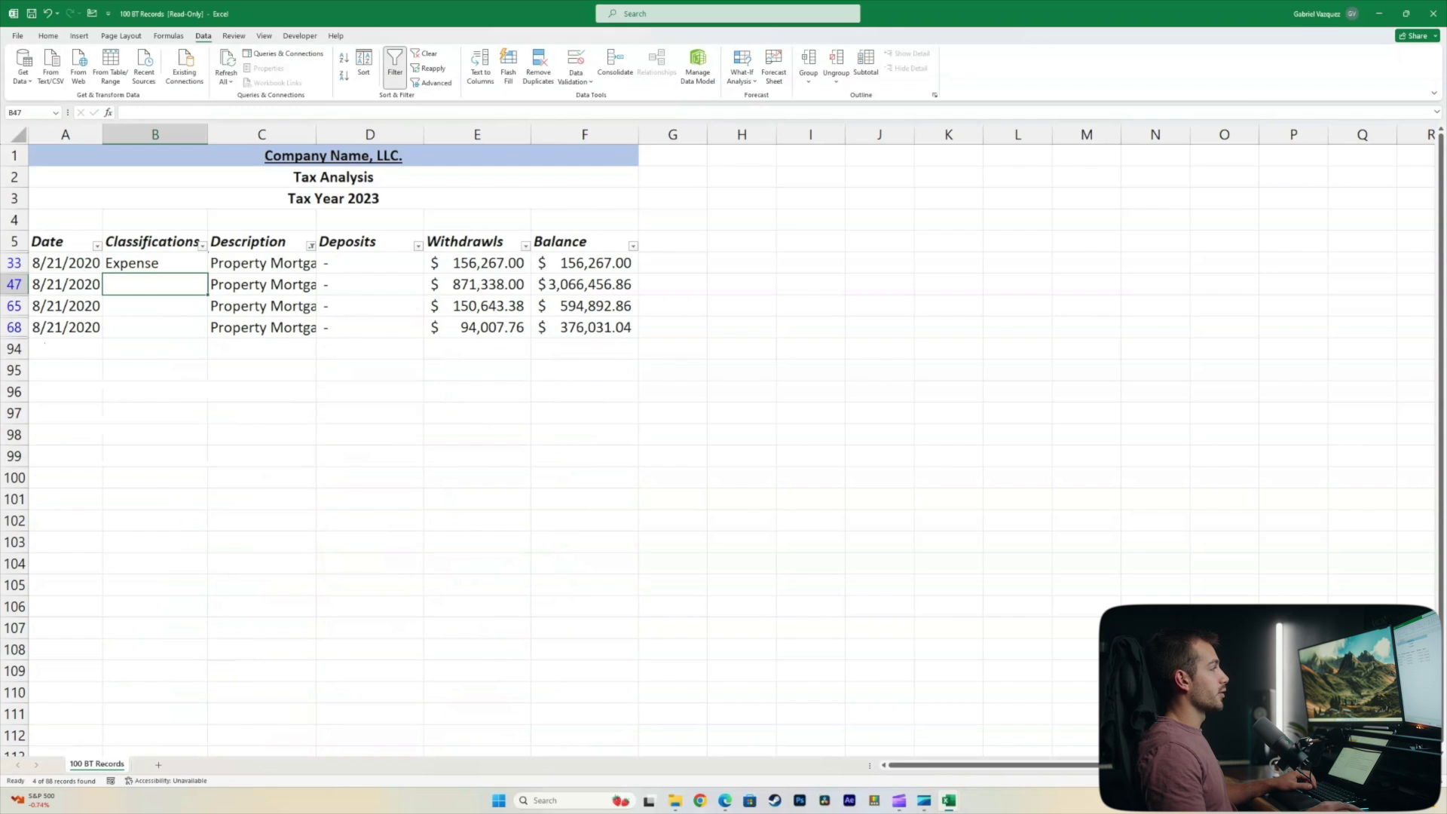
pyautogui.press('Up')
pyautogui.moveTo(208, 273); pyautogui.dragTo(214, 331)
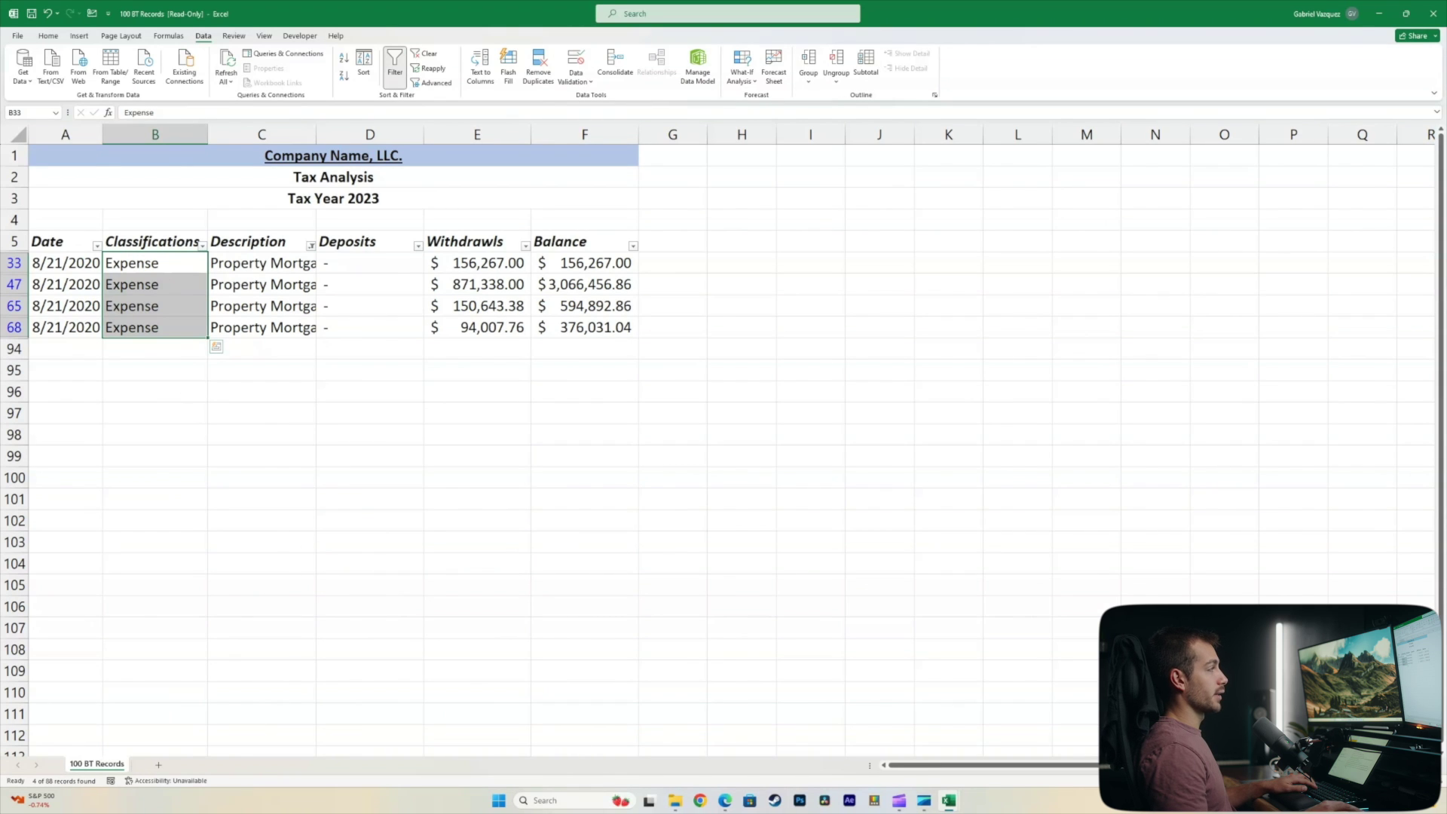
# Step: Clear the Property Mortgage filter from the Description column and filter it to show only the Debit Card transactions
pyautogui.click(310, 245)
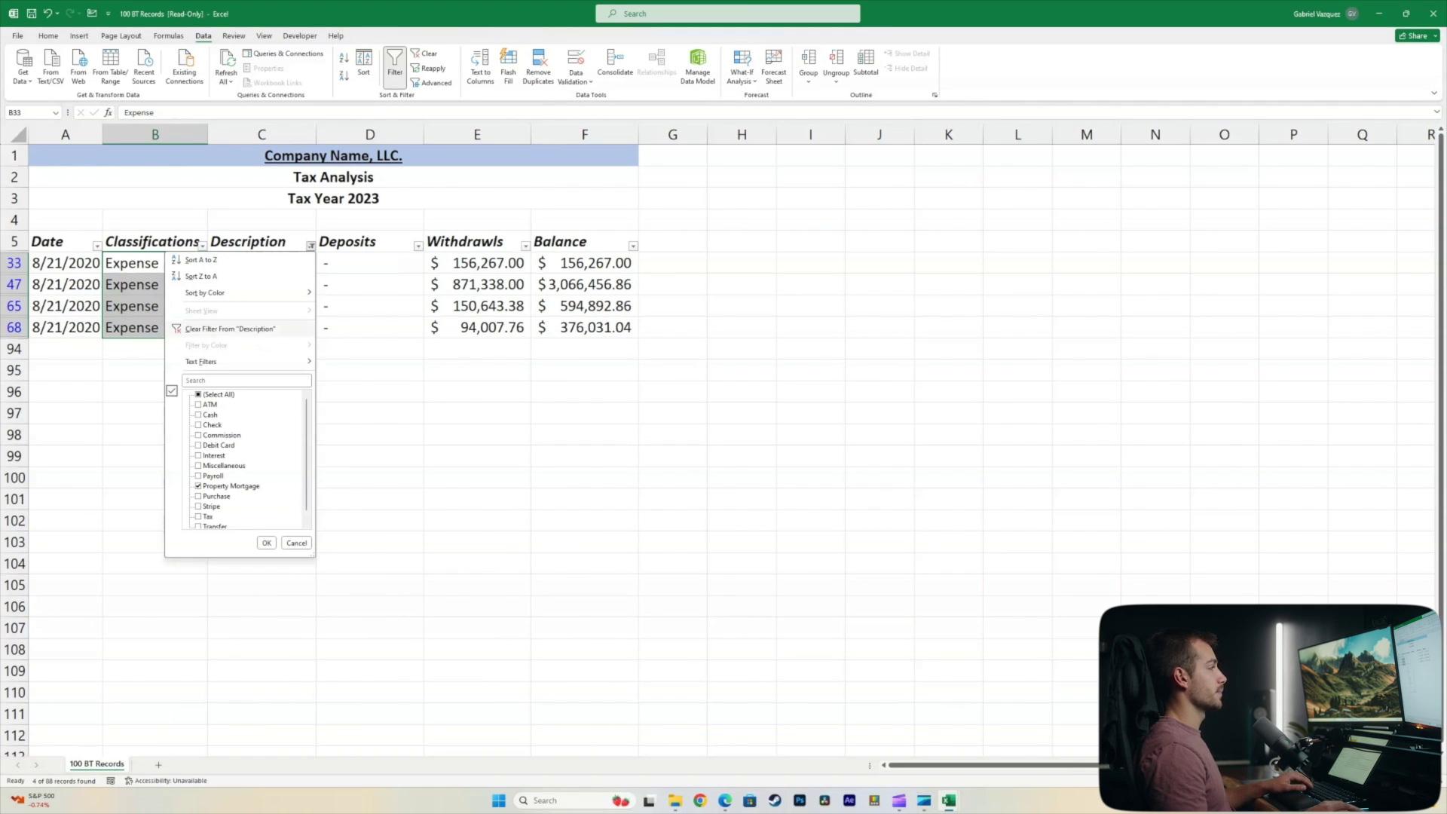
pyautogui.click(279, 328)
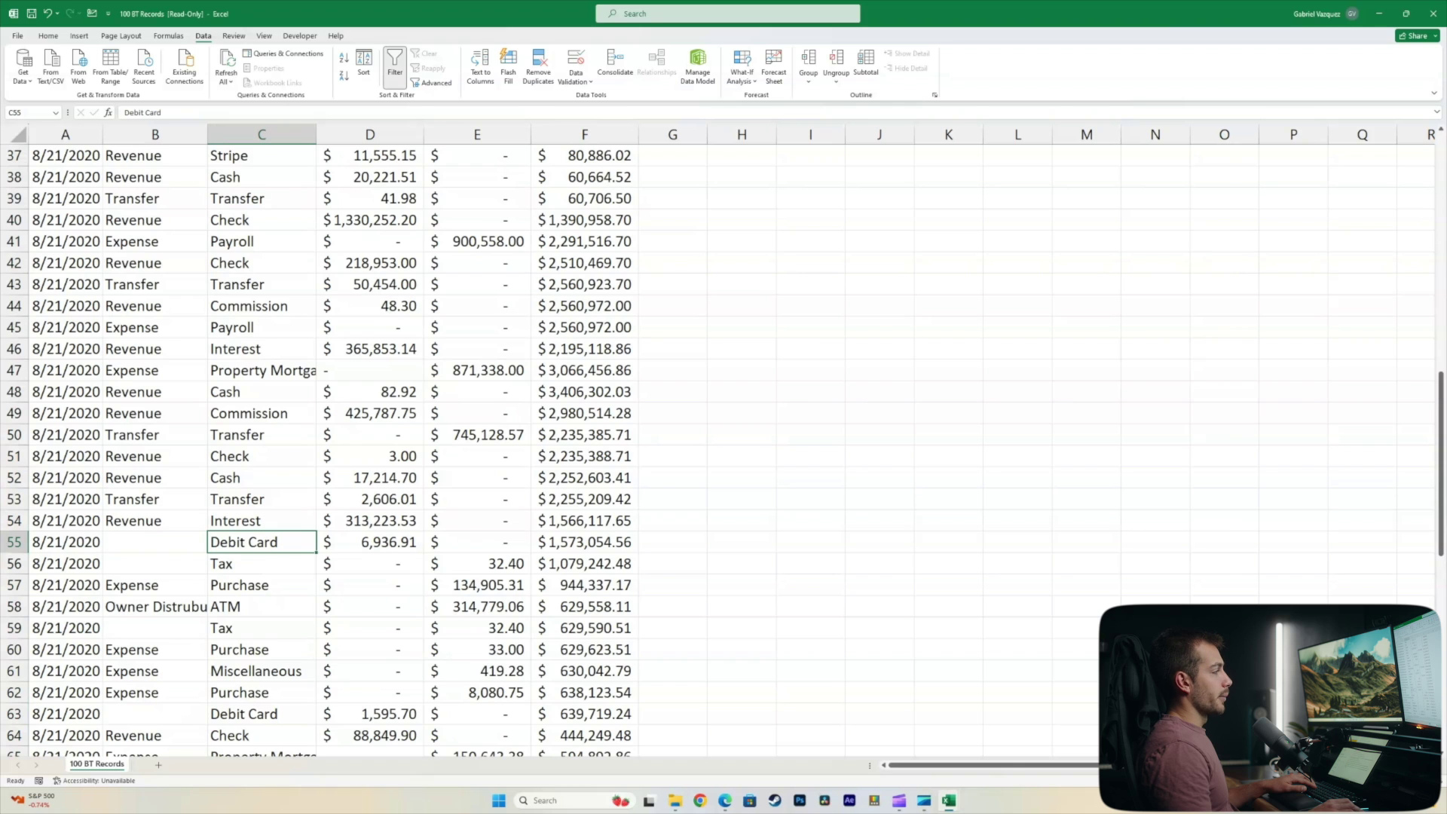
pyautogui.scroll(5, 261, 452)
pyautogui.scroll(5, 331, 452)
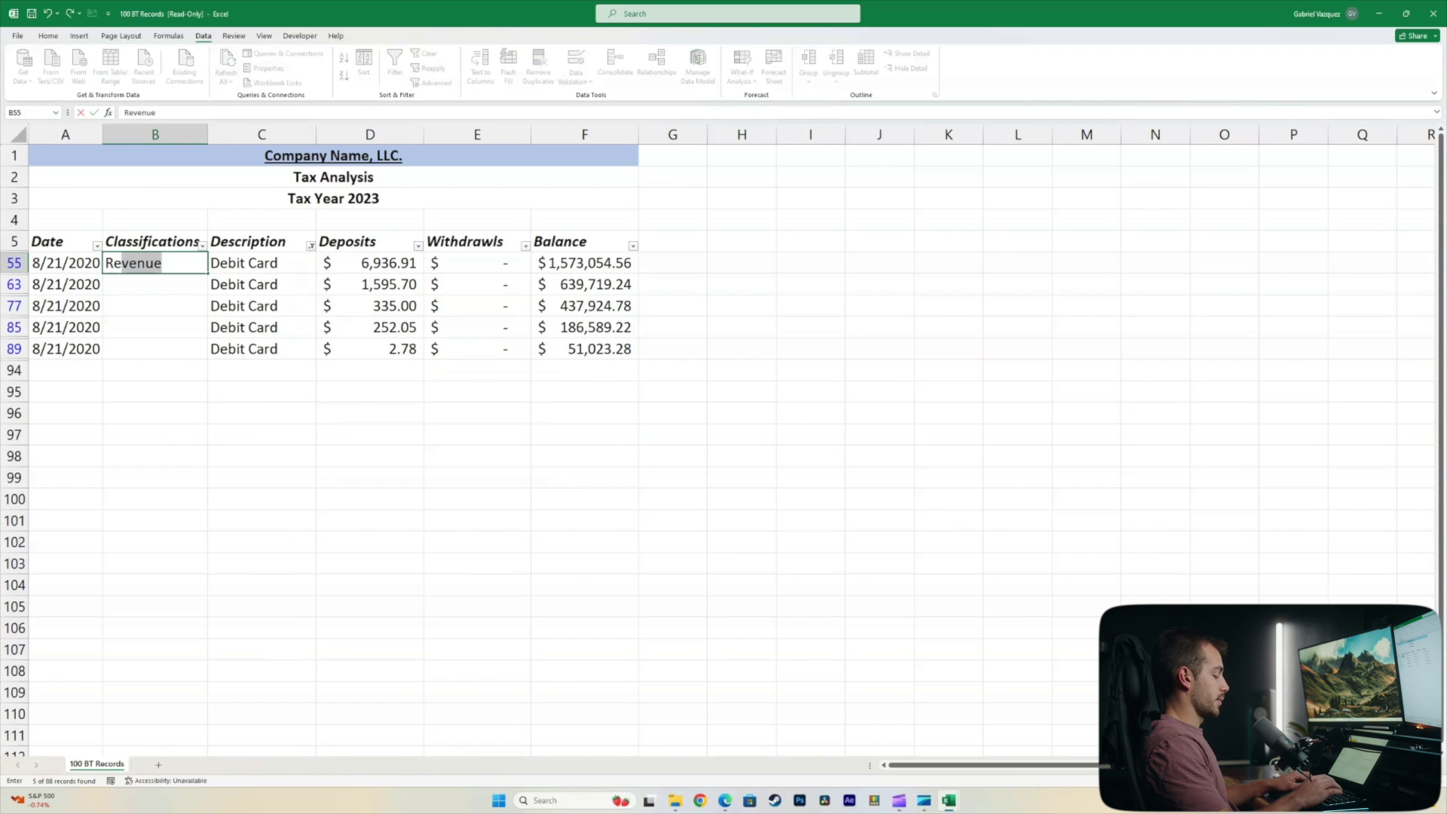
# Step: Enter Revenue in B55 and fill it down the Classifications column for all filtered Debit Card rows to B89
pyautogui.press('Return')
pyautogui.moveTo(154, 263); pyautogui.dragTo(155, 302)
pyautogui.hotkey('shift', 'Up')
pyautogui.hotkey('shift', 'Up')
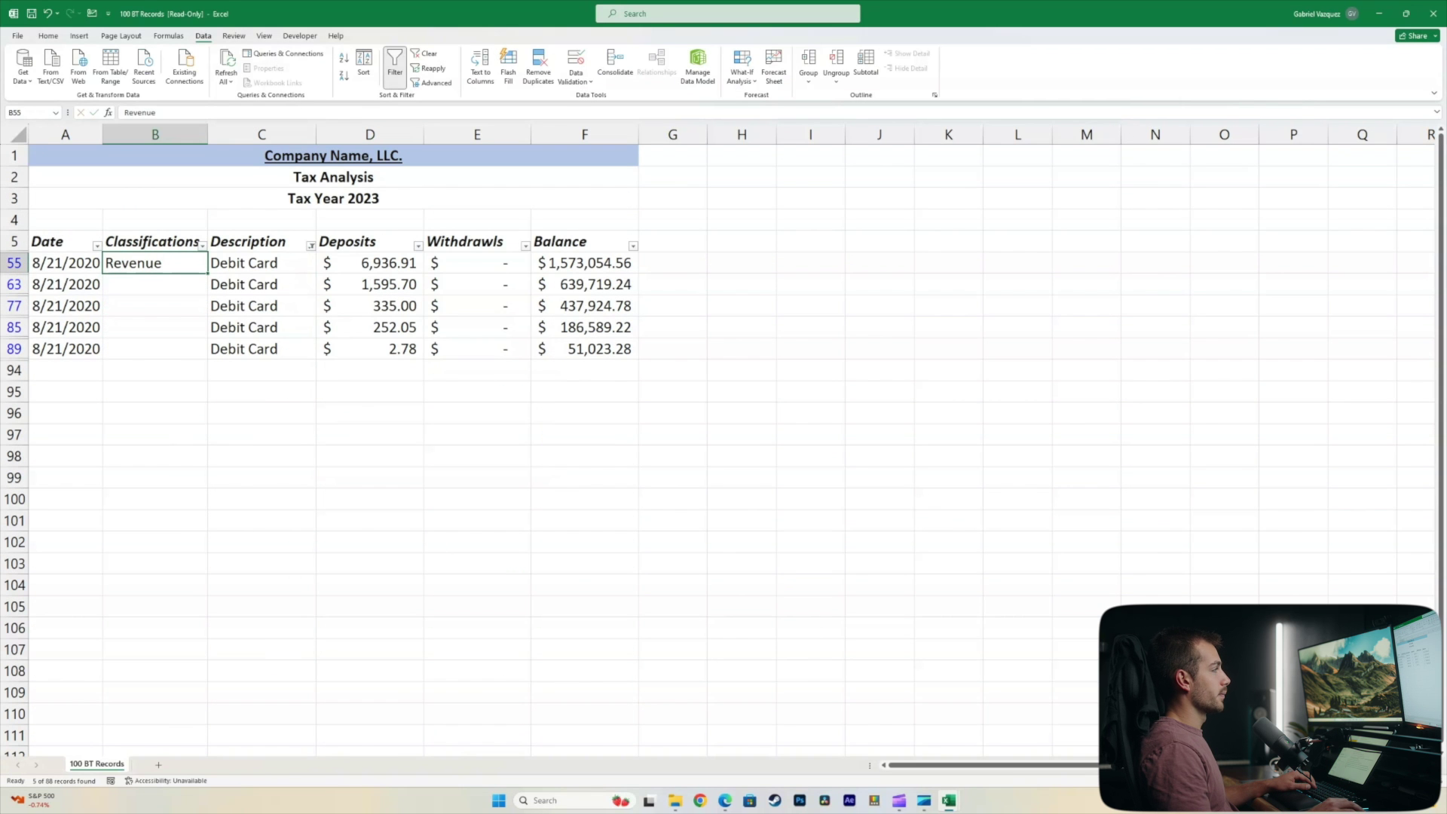
pyautogui.moveTo(208, 273); pyautogui.dragTo(211, 356)
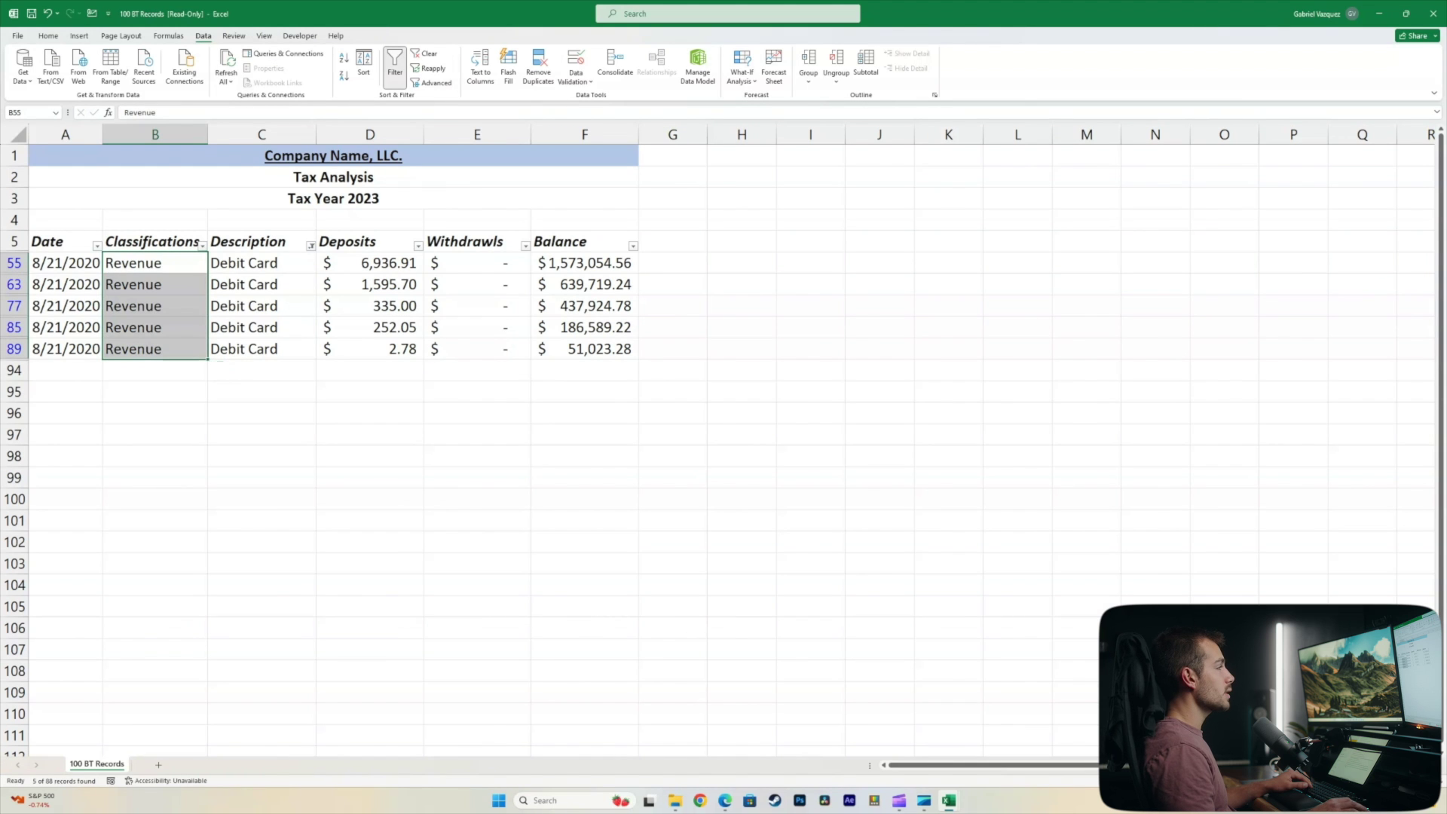
# Step: Clear the Debit Card filter from the Description column and filter it to show only the Tax transactions
pyautogui.click(310, 246)
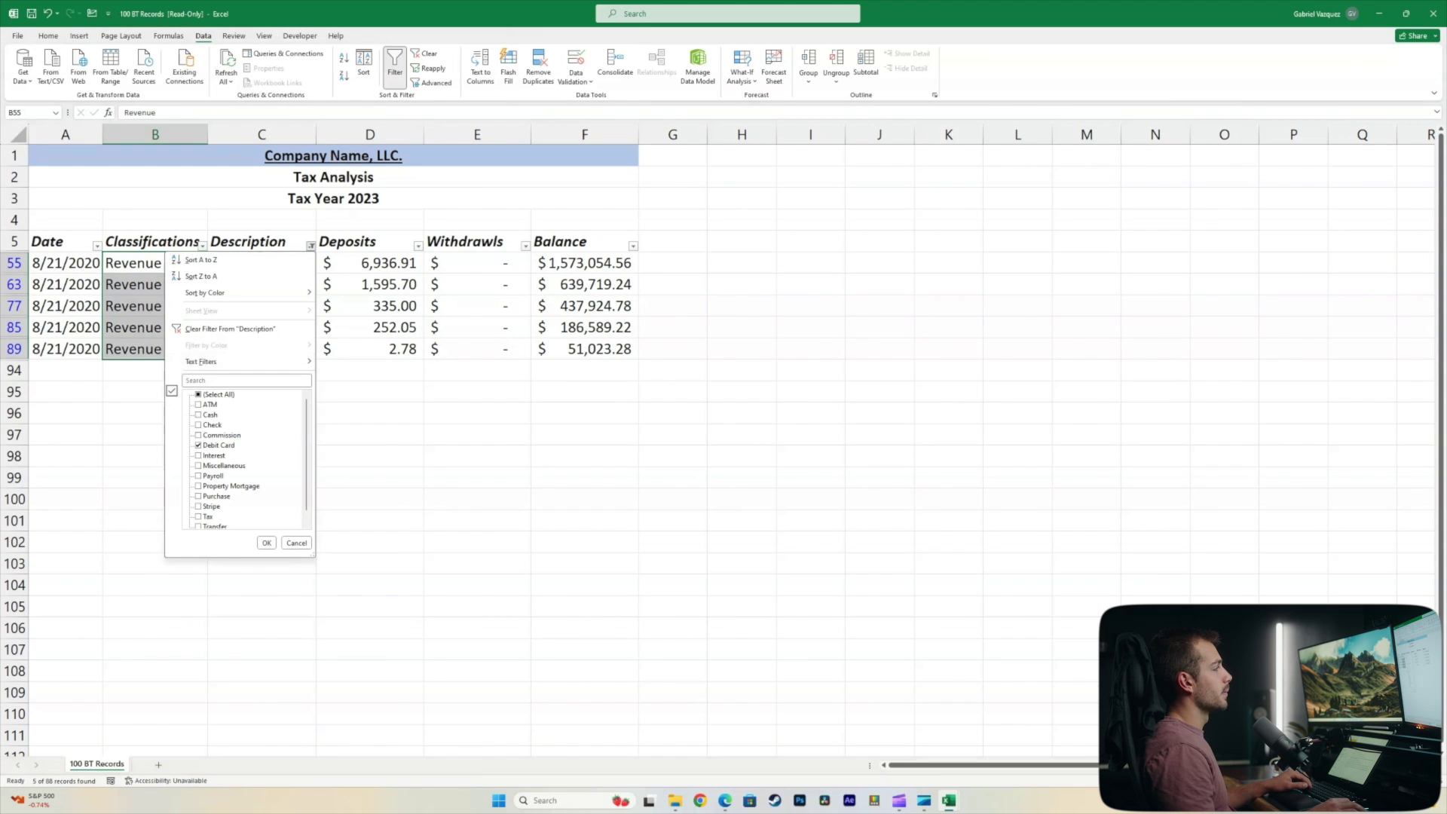
pyautogui.click(237, 328)
pyautogui.scroll(-7, 238, 329)
pyautogui.scroll(-12, 249, 329)
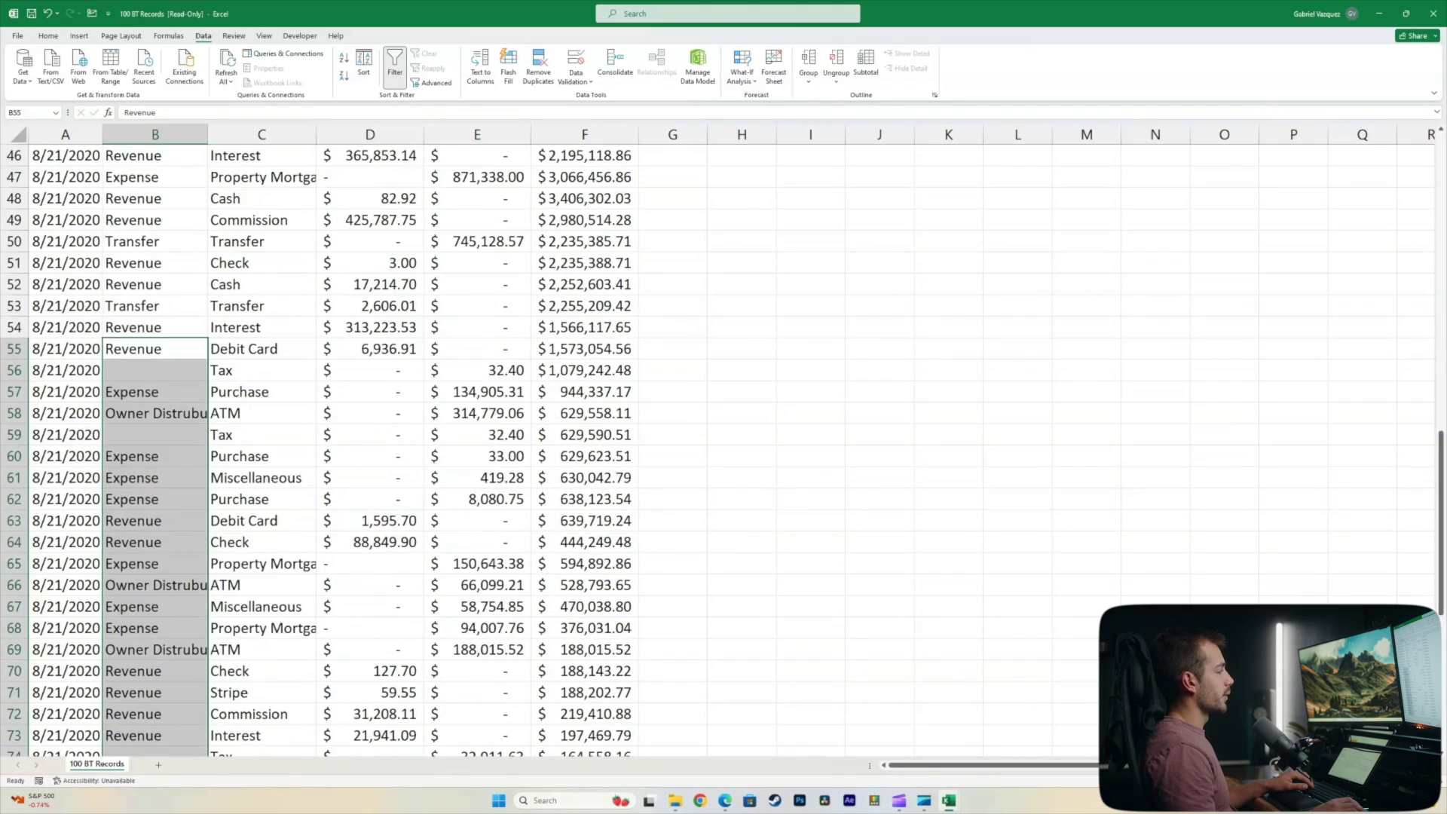
pyautogui.scroll(7, 723, 450)
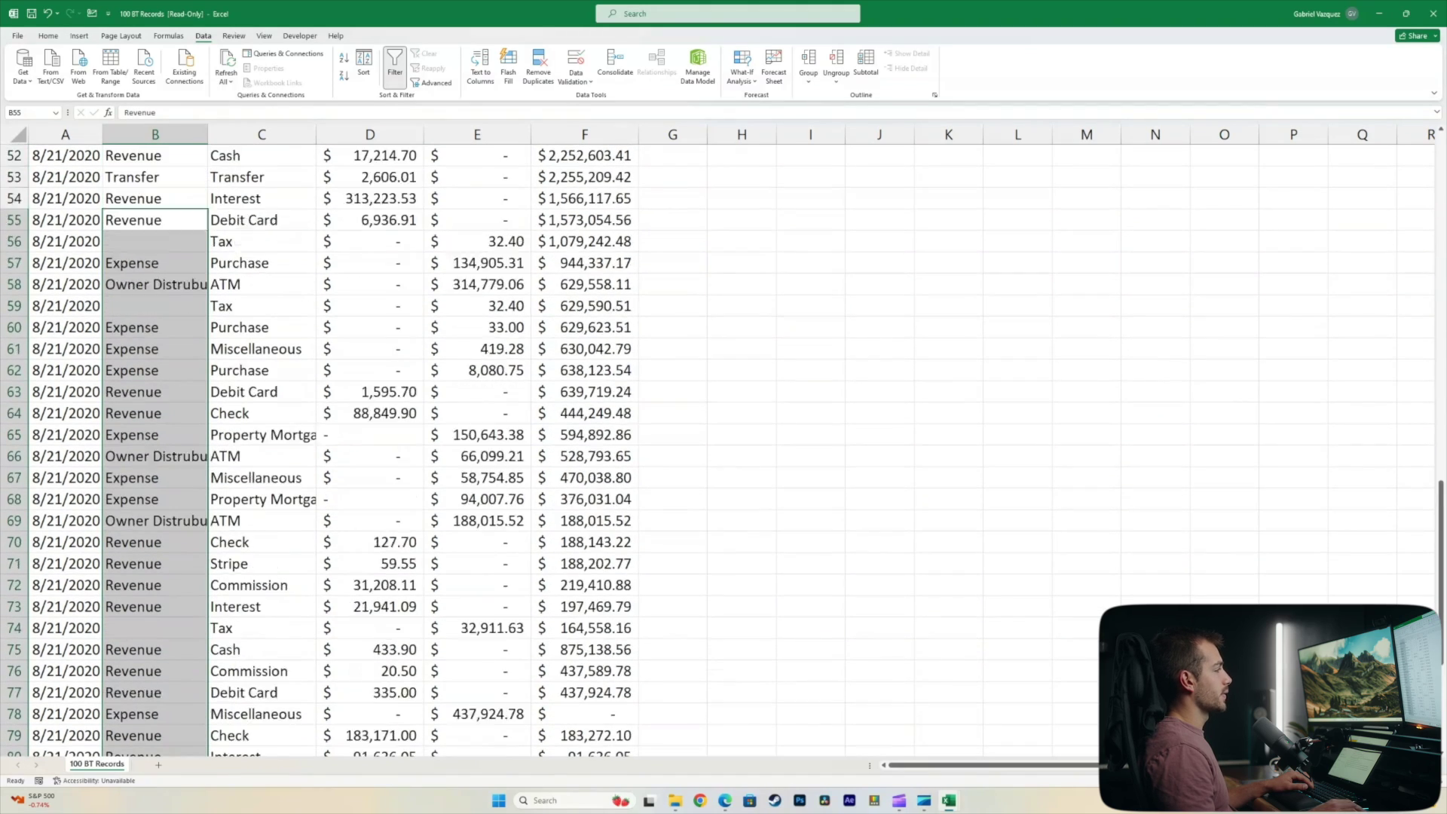
pyautogui.scroll(-12, 723, 450)
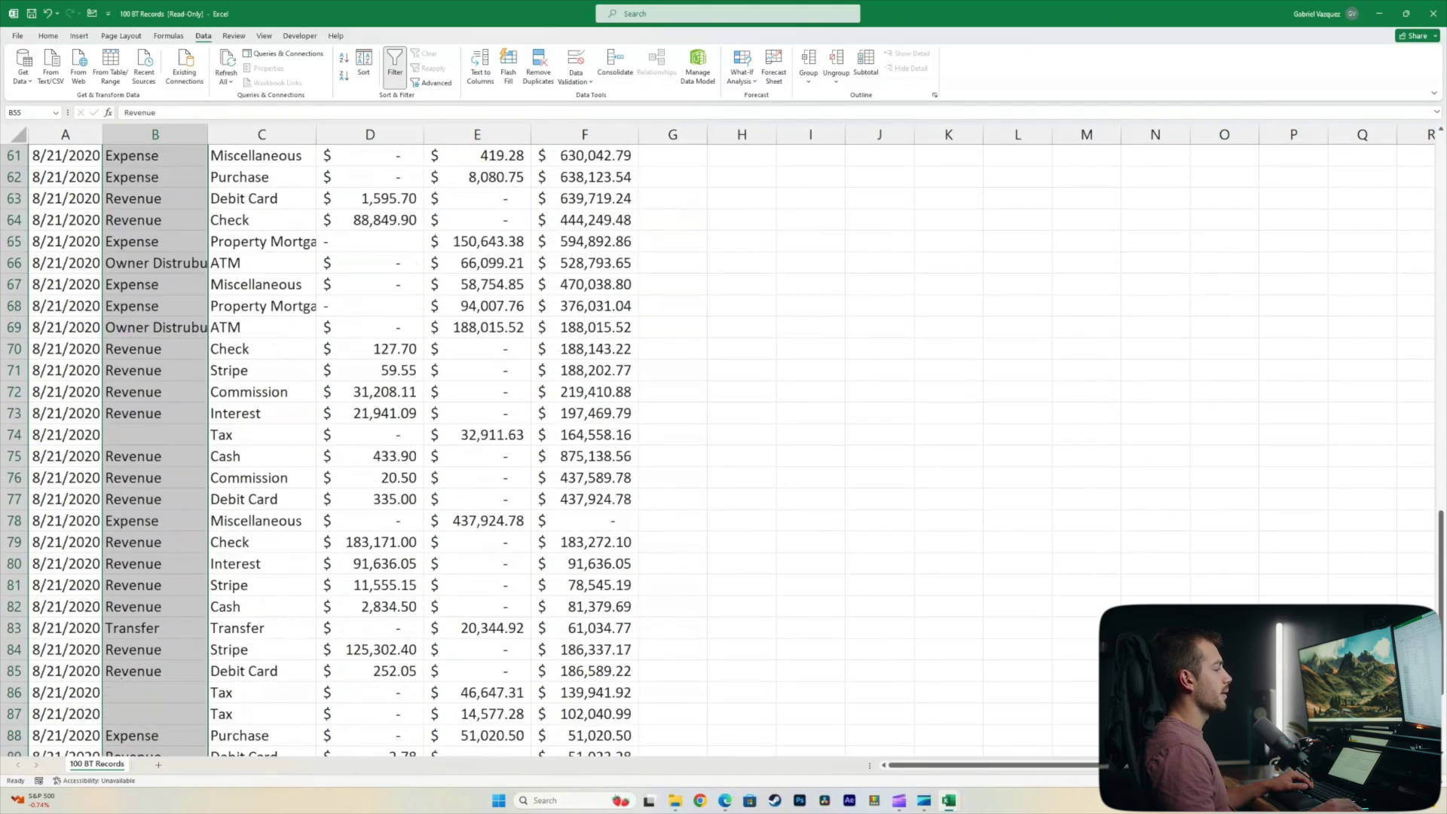
pyautogui.scroll(20, 723, 449)
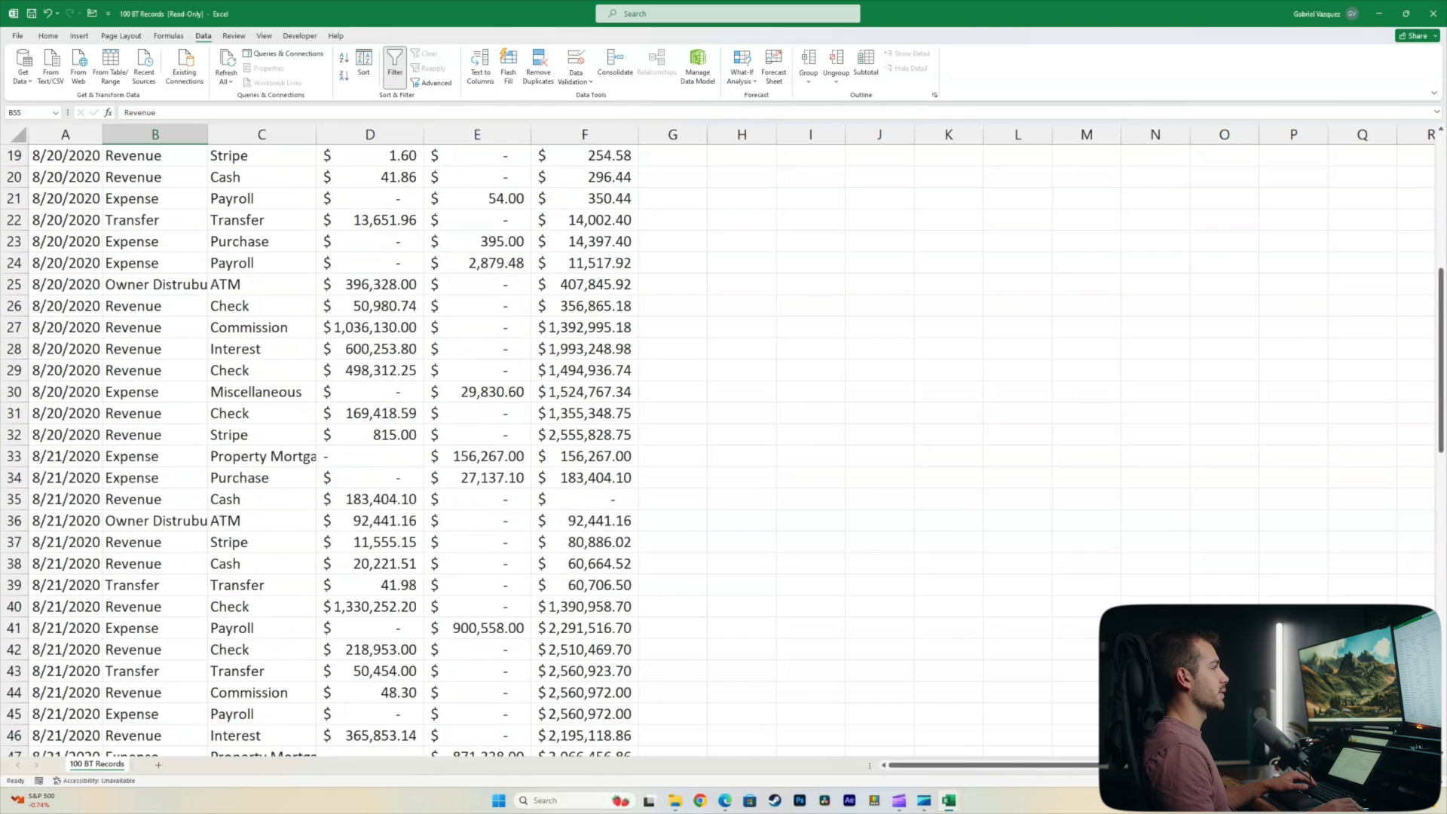
pyautogui.click(310, 246)
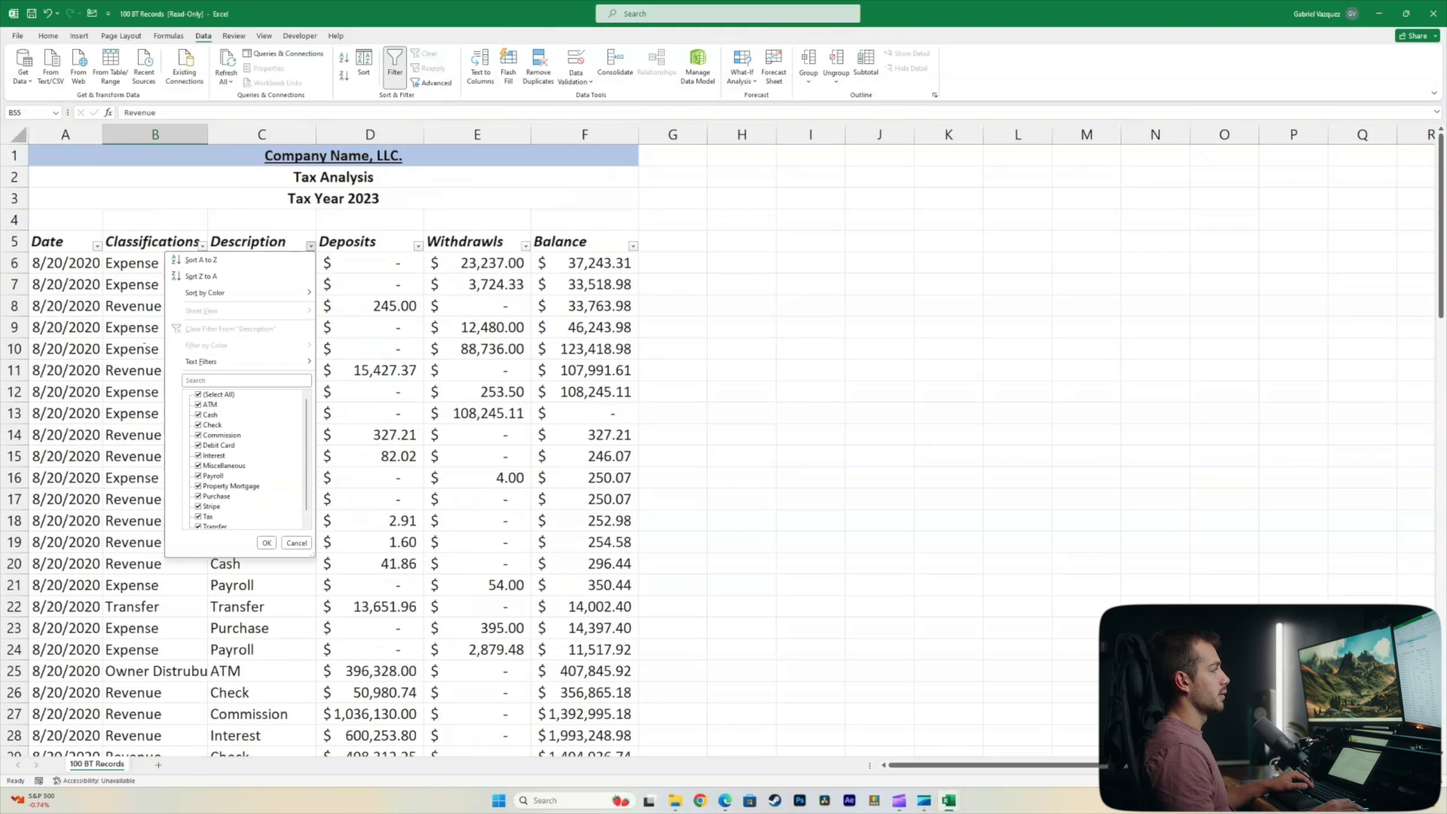
pyautogui.click(199, 394)
pyautogui.press('space')
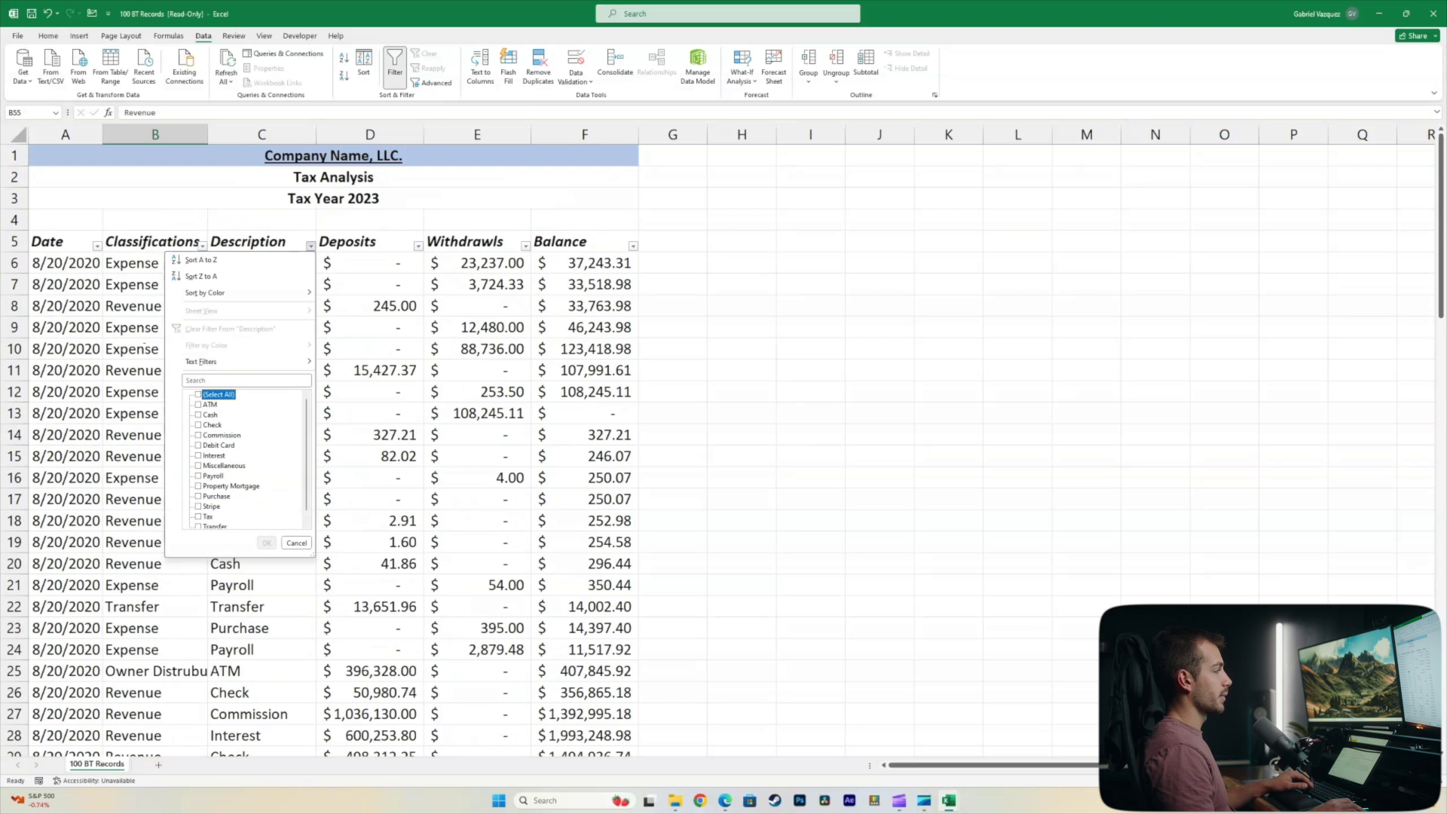
pyautogui.scroll(-1, 246, 460)
# Step: Enter Expense in B56 and fill it down the Classifications column for all filtered Tax rows to B87
pyautogui.write('Expense')
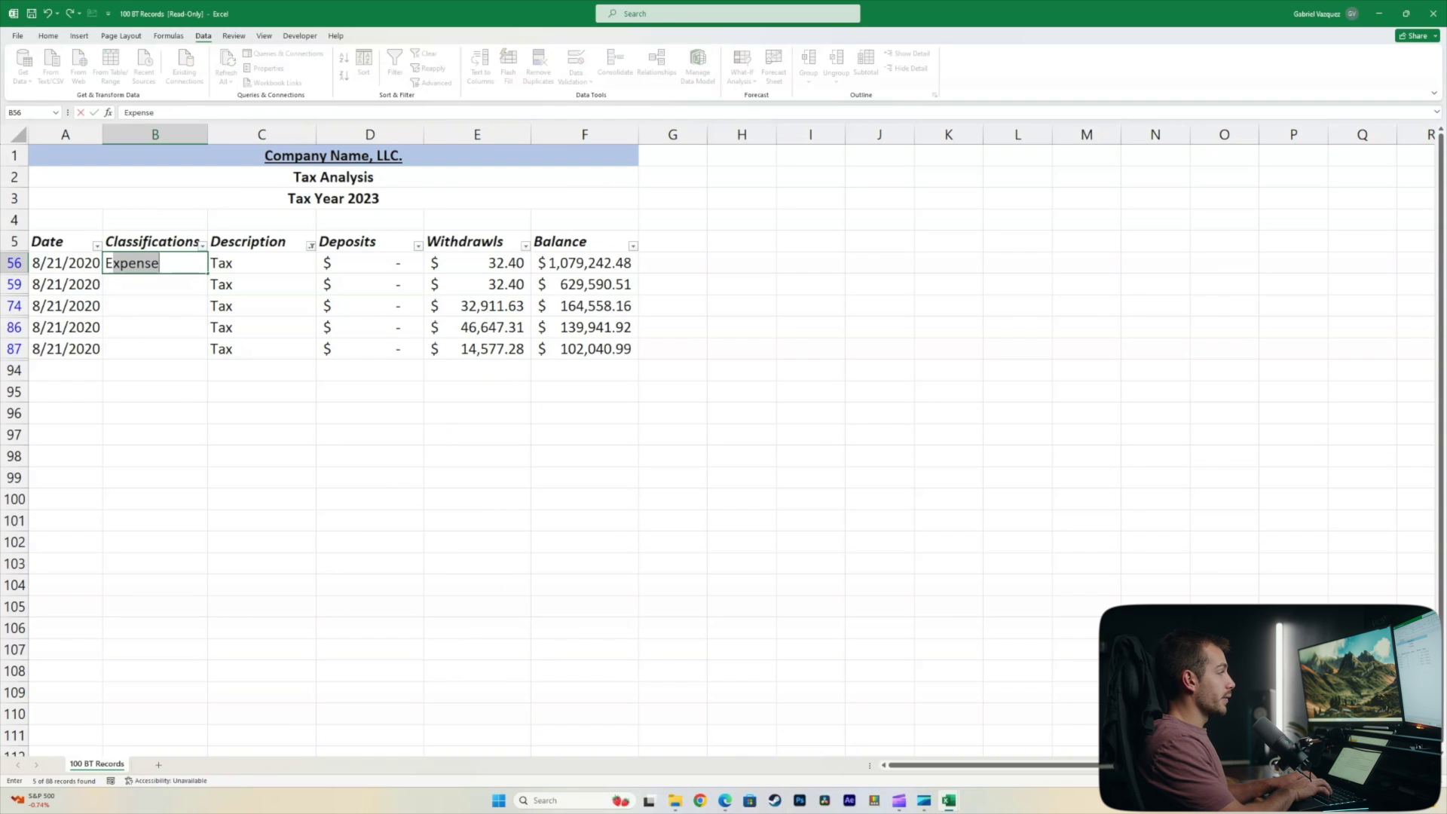
pyautogui.press('Return')
pyautogui.press('Up')
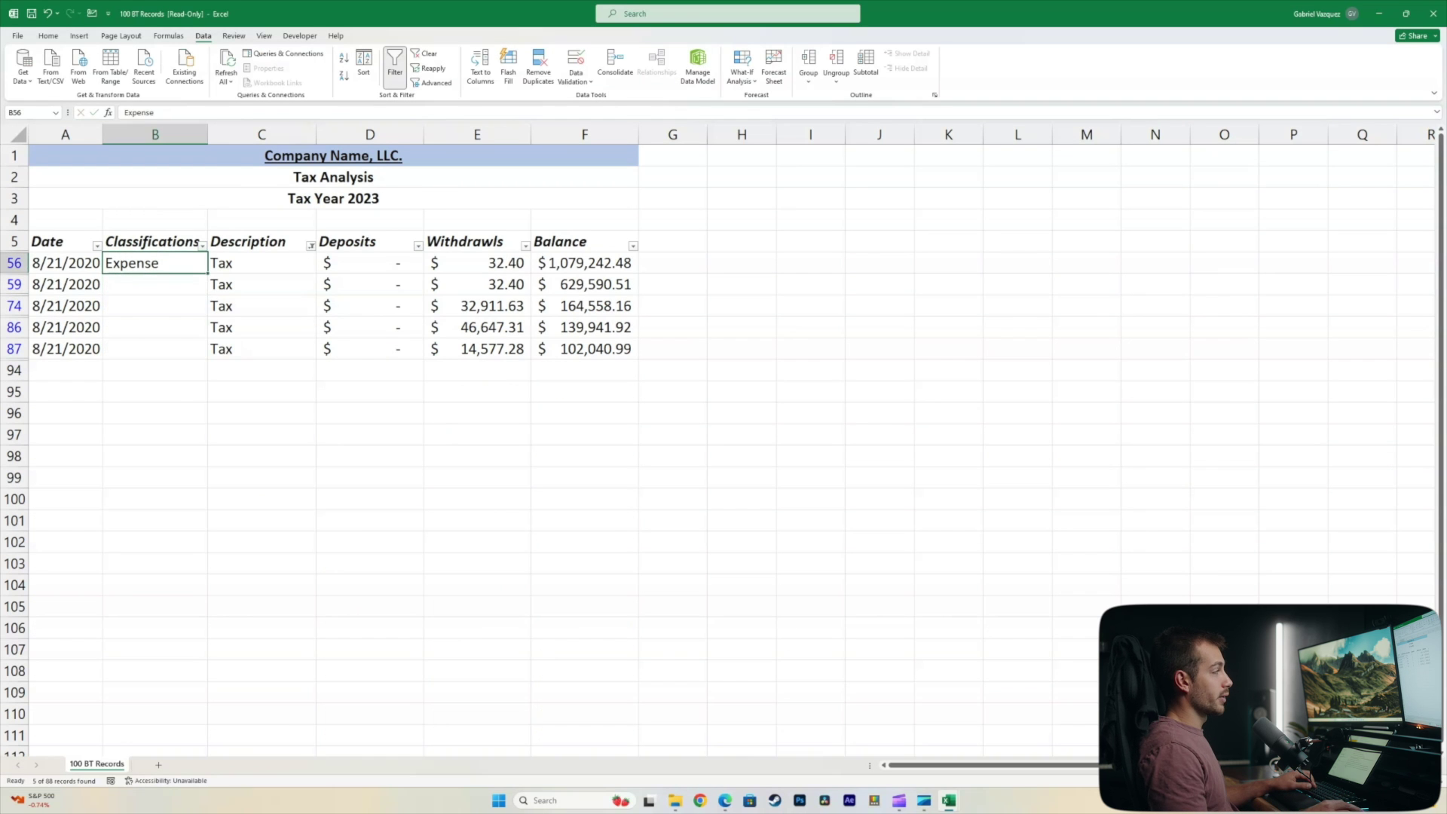
pyautogui.moveTo(207, 273); pyautogui.dragTo(208, 359)
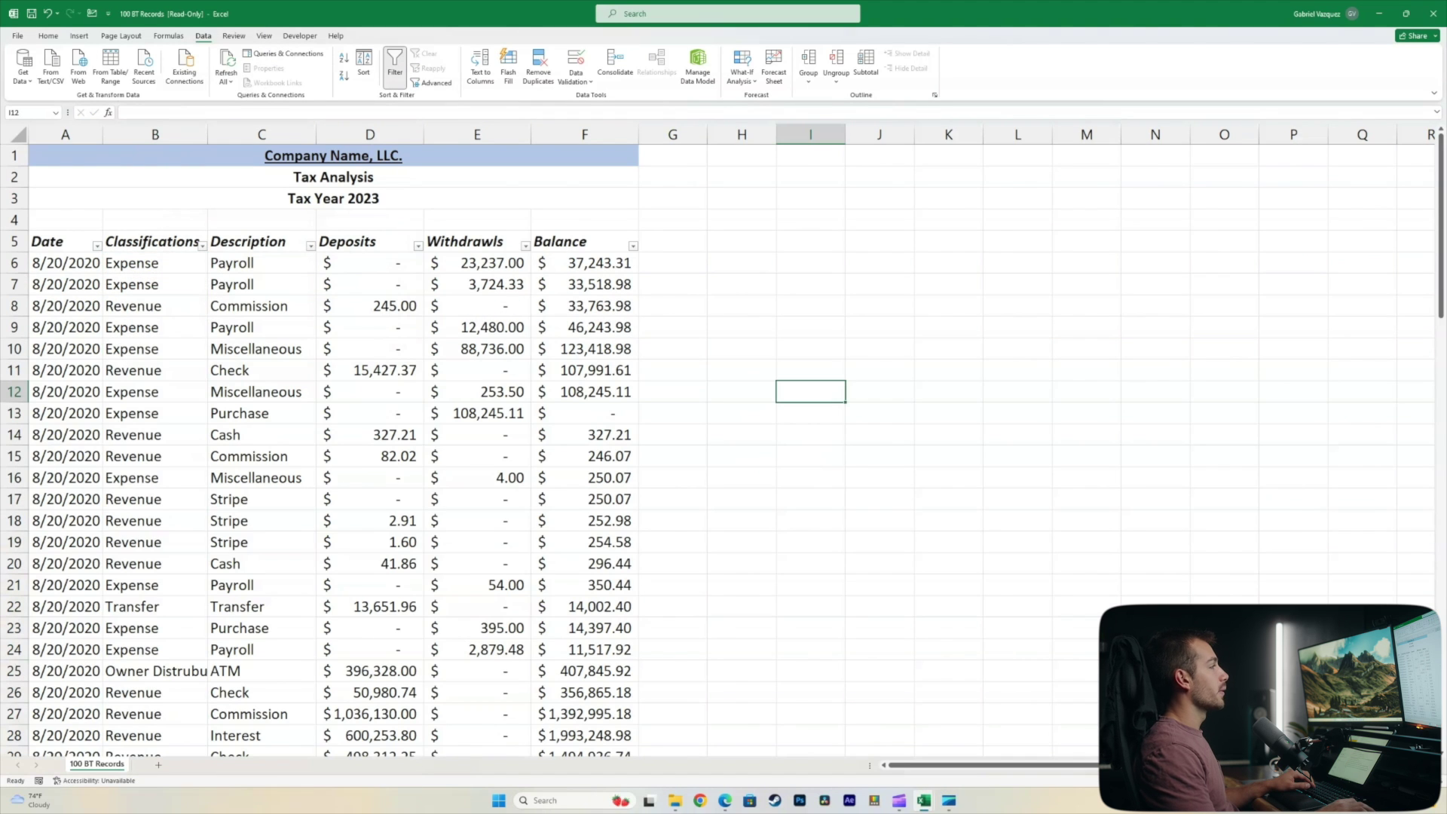
# Step: Look through the unfiltered transaction list, comparing each Description with its classification
pyautogui.click(256, 242)
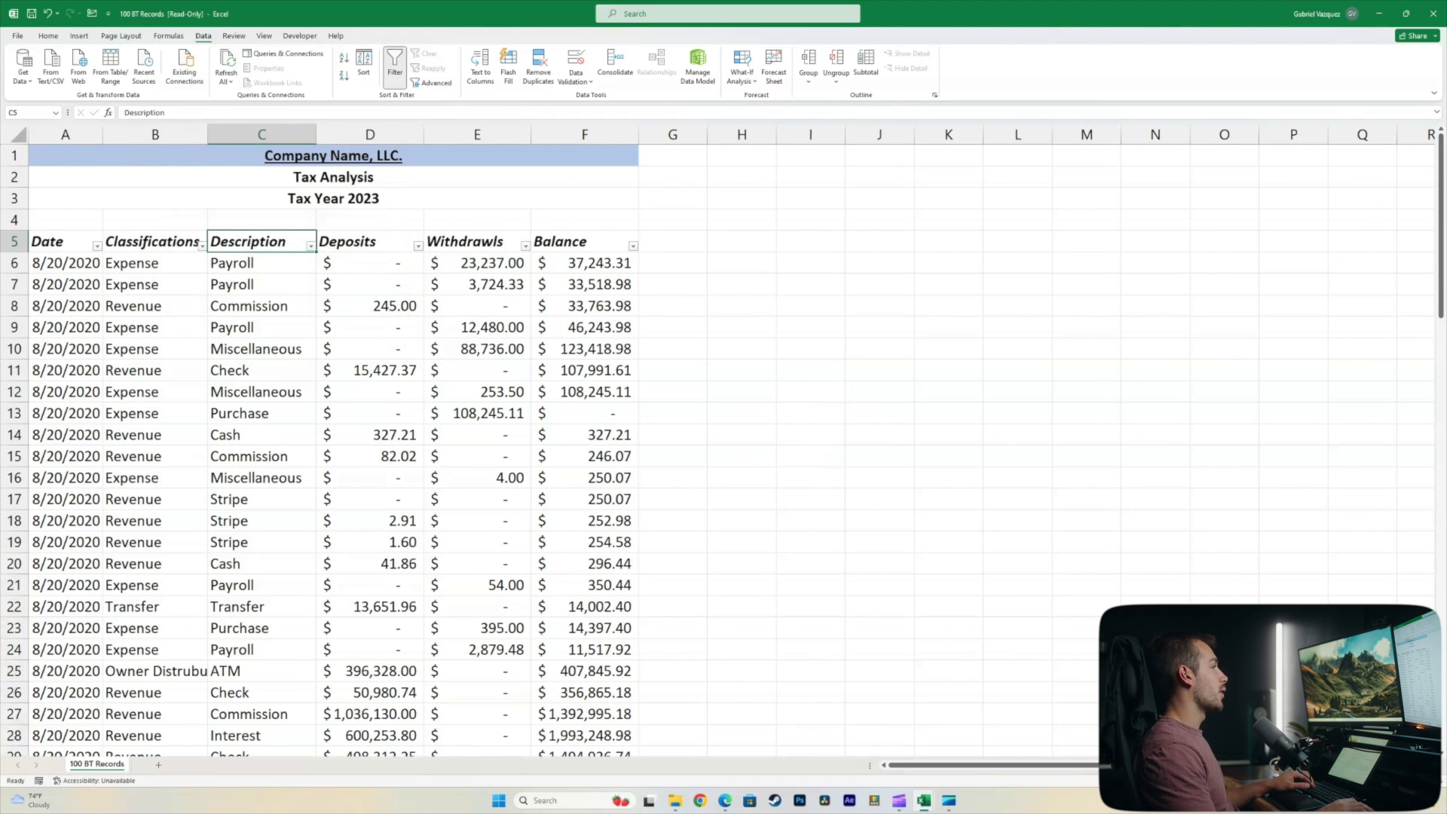
pyautogui.click(256, 263)
pyautogui.scroll(-7, 256, 263)
pyautogui.scroll(-18, 331, 452)
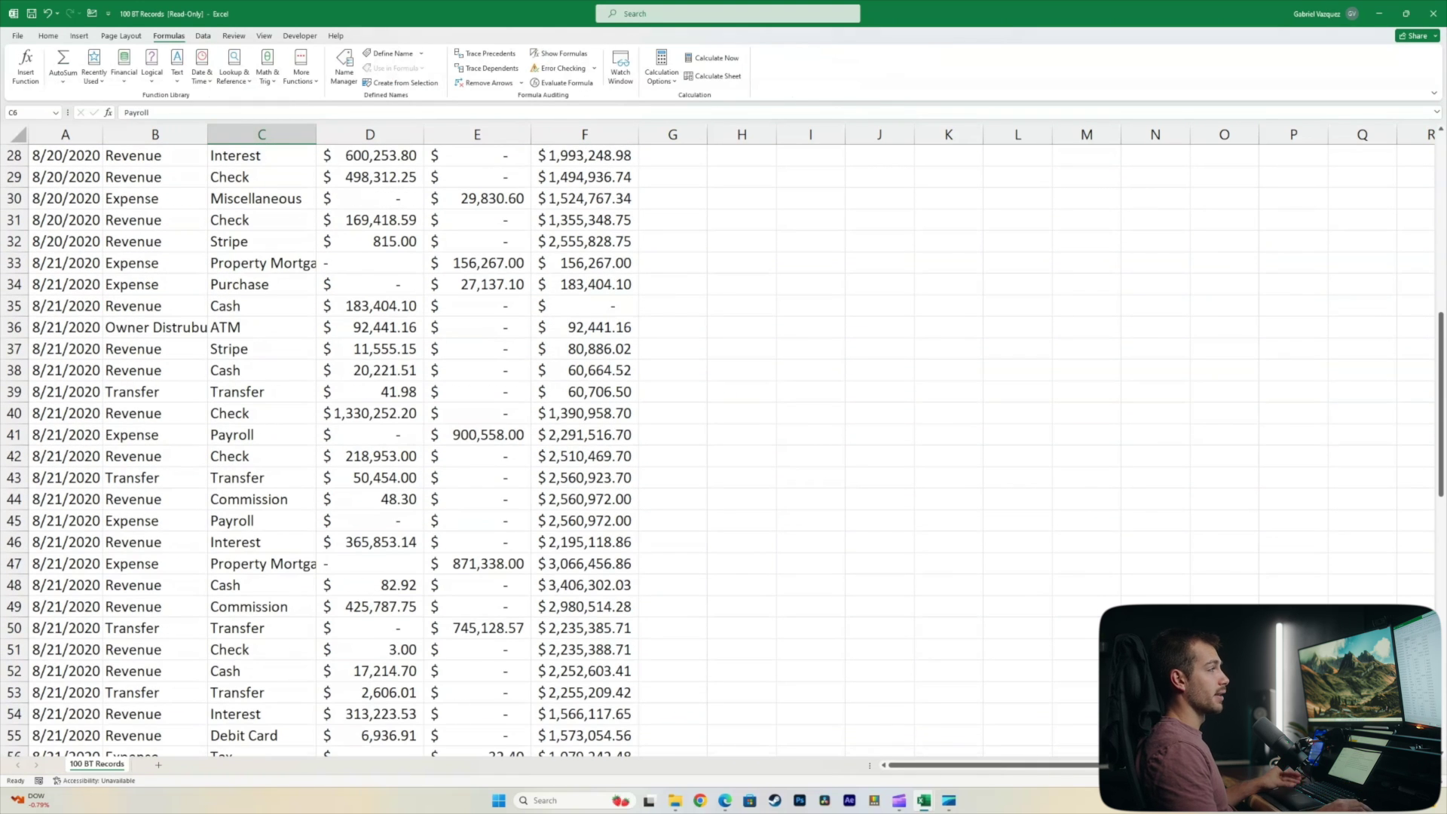
pyautogui.scroll(9, 724, 450)
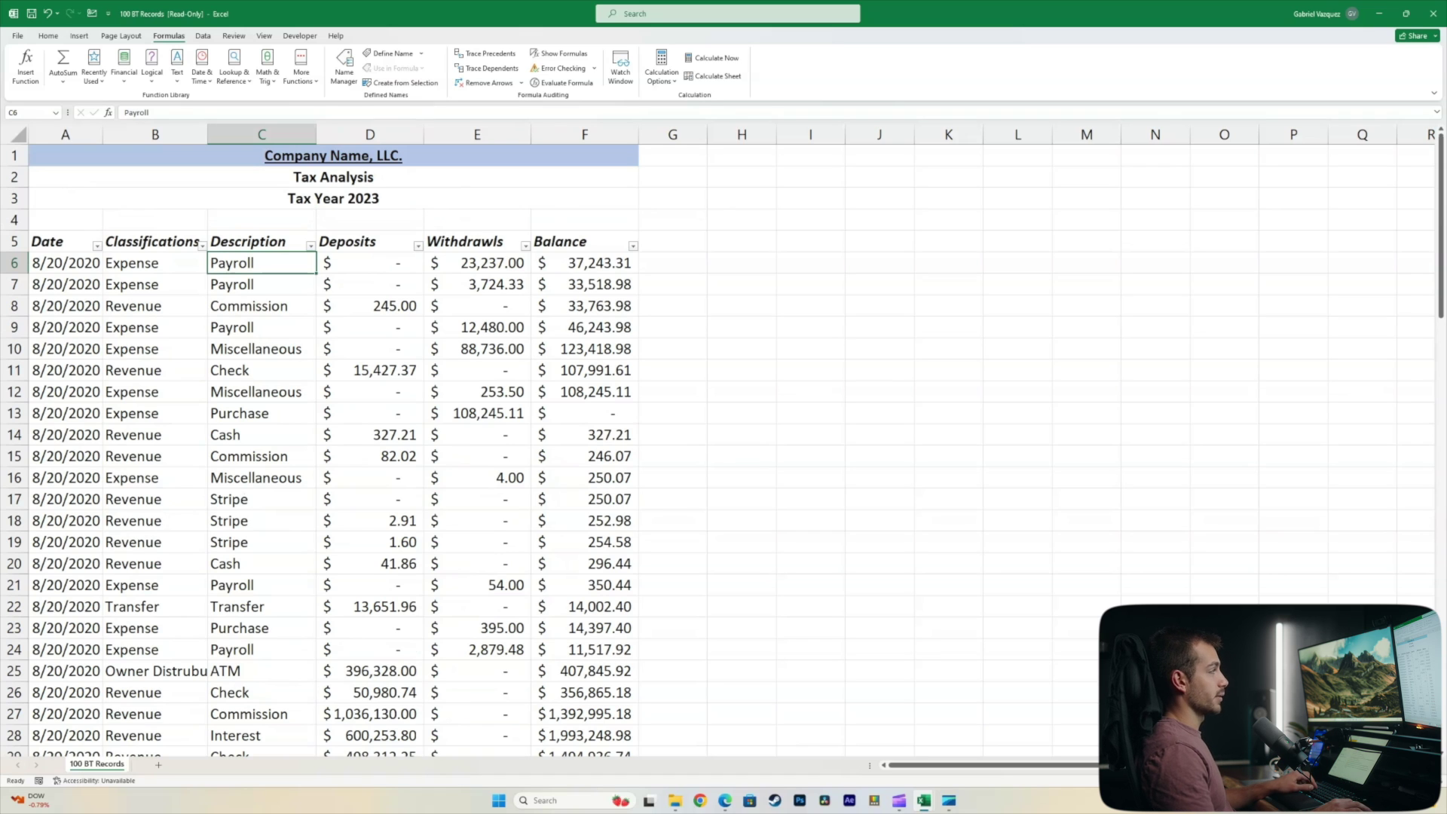
# Step: Select the classifications from B6 to B93, expand the selection and sort the table by Classifications on cell values, A to Z
pyautogui.click(154, 263)
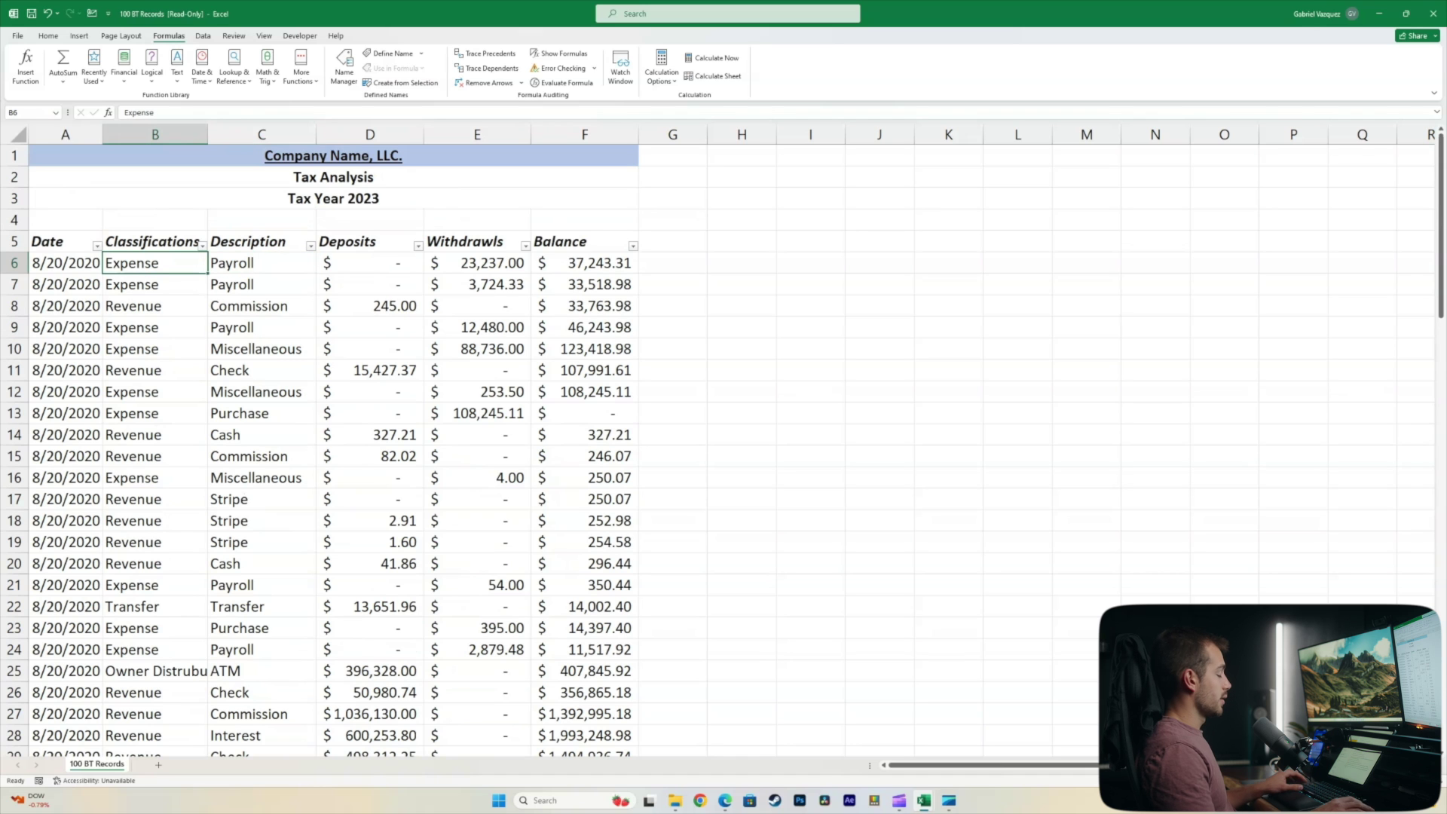
pyautogui.hotkey('ctrl', 'shift', 'Down')
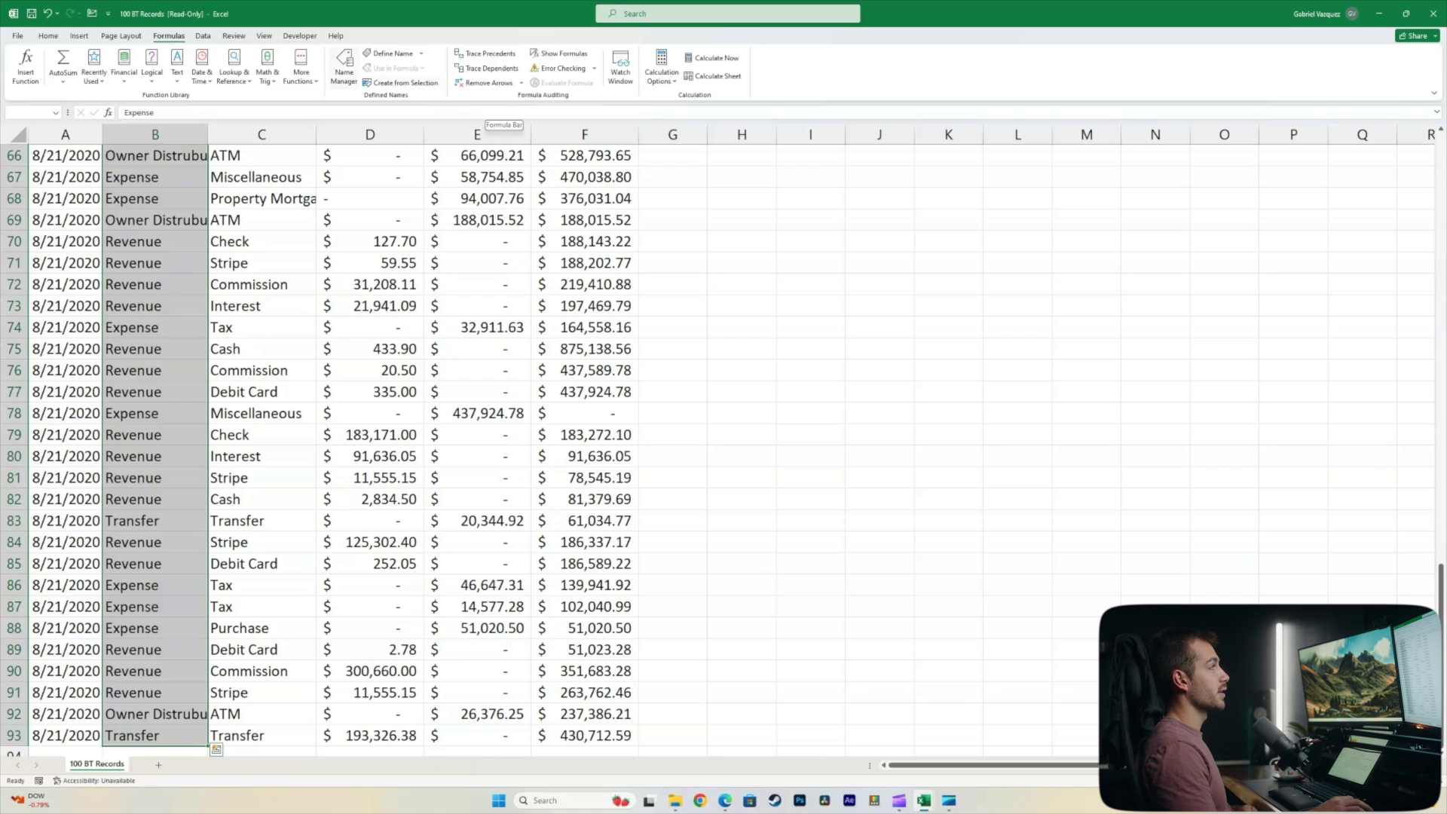
pyautogui.click(203, 36)
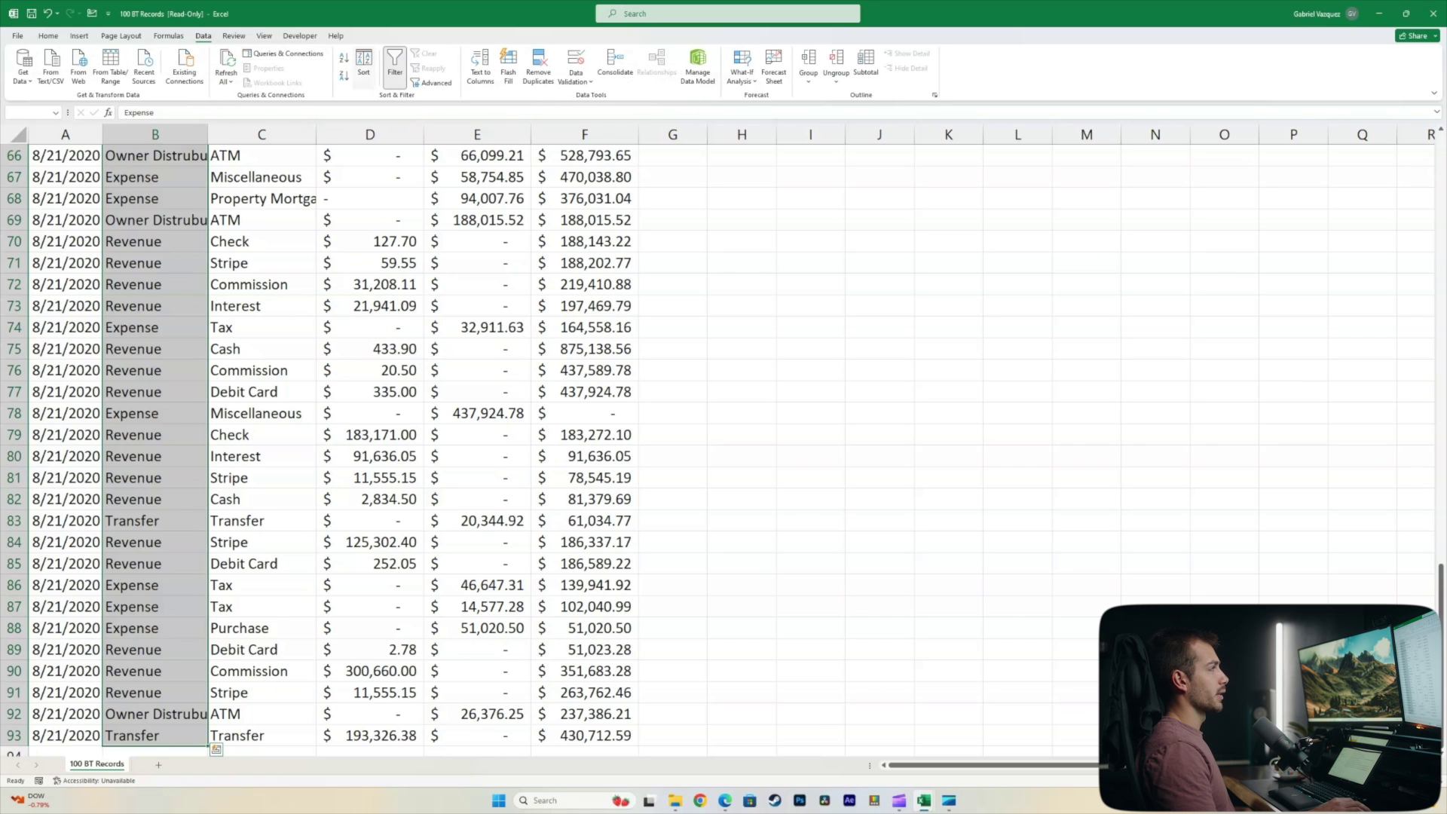
pyautogui.click(363, 66)
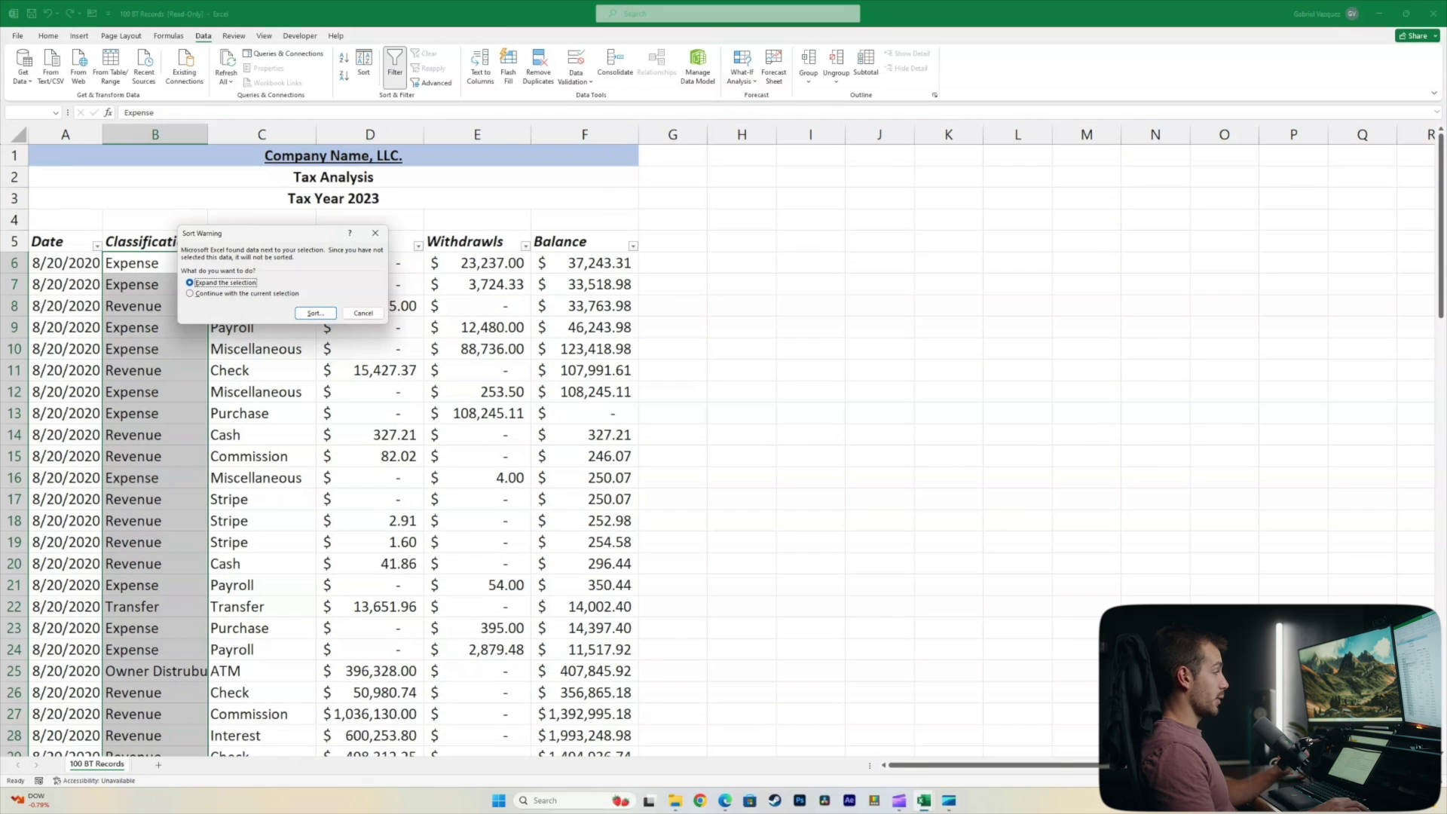
pyautogui.click(314, 313)
pyautogui.click(218, 262)
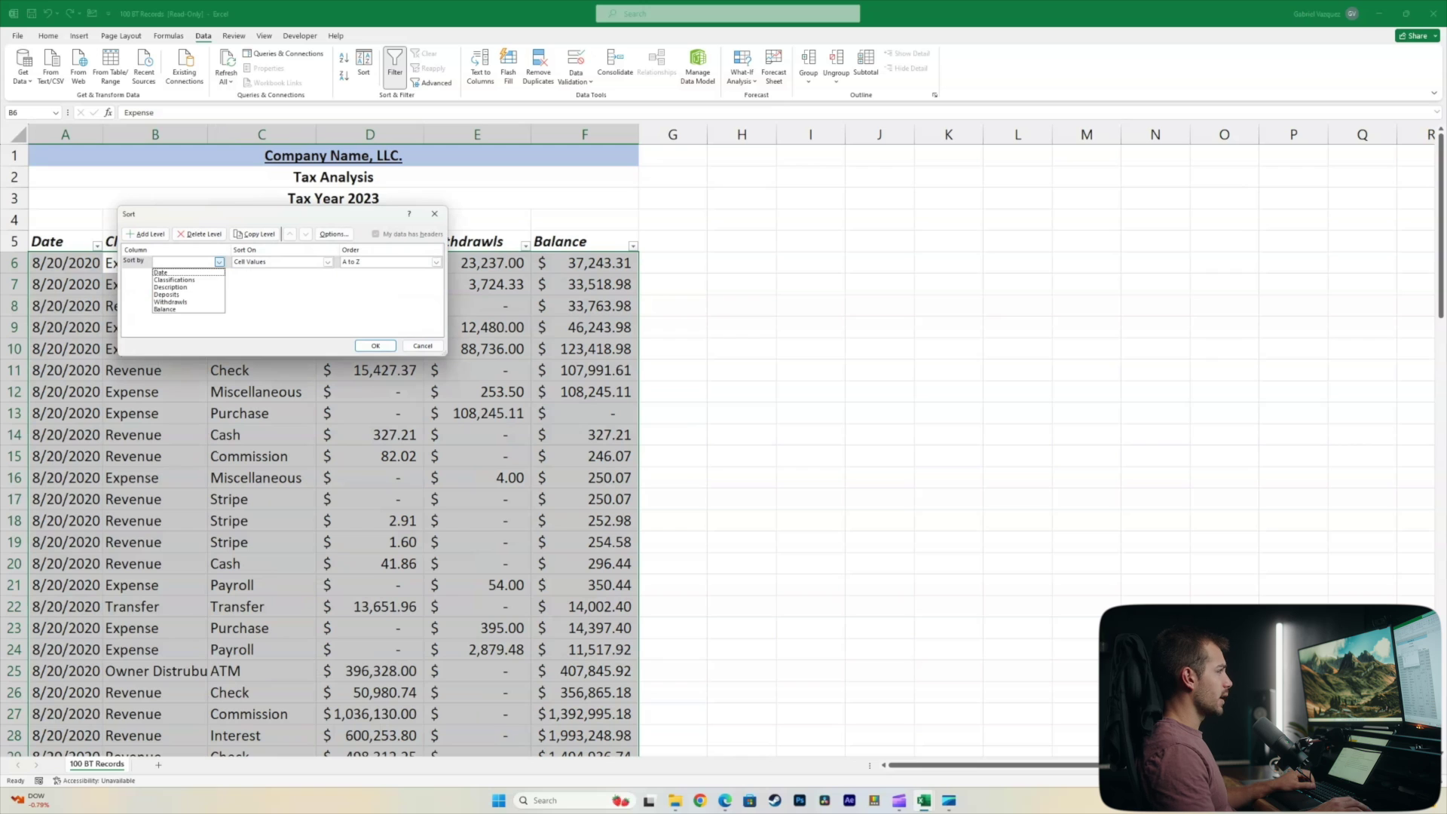
pyautogui.click(174, 279)
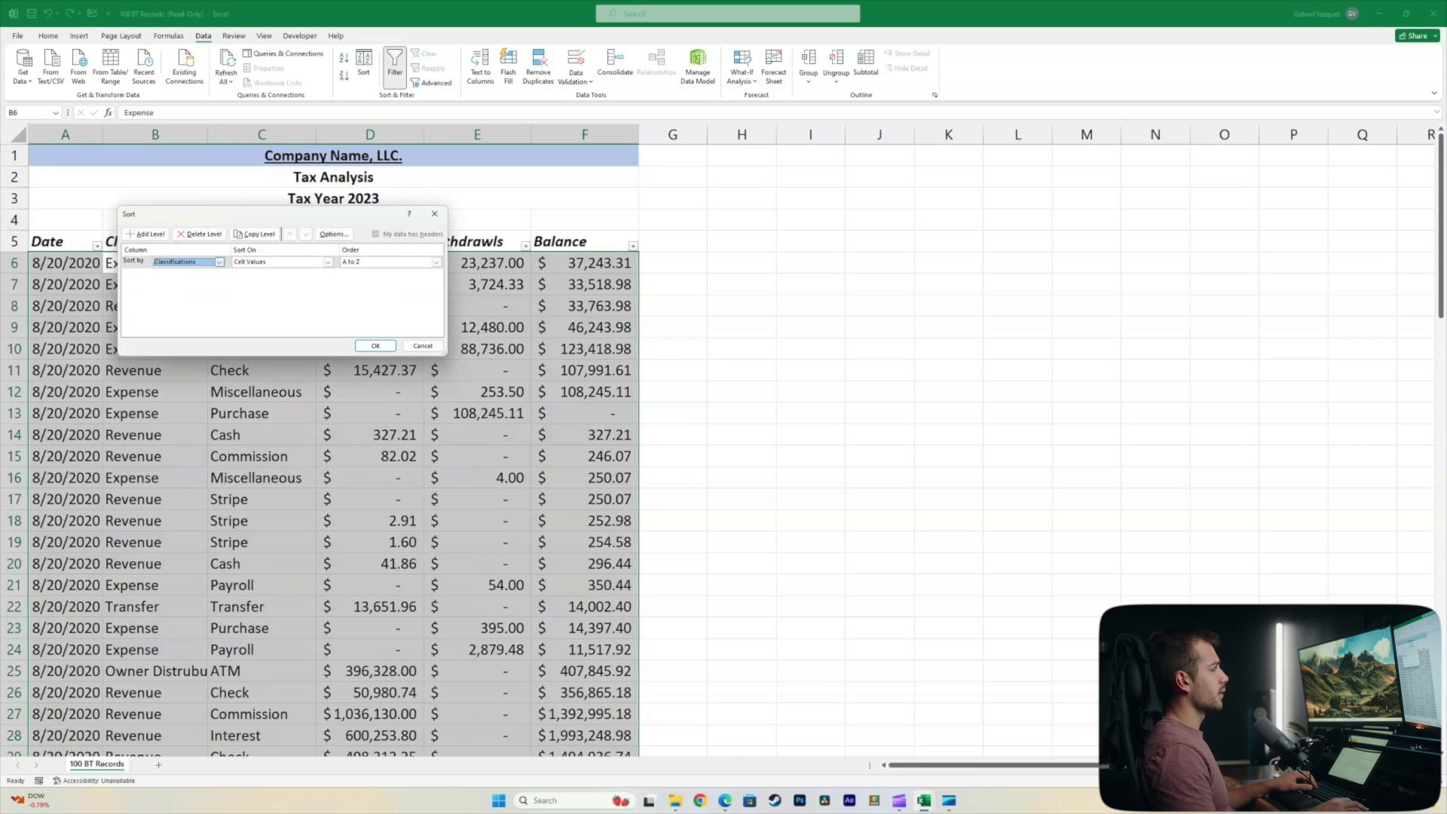
pyautogui.click(328, 261)
pyautogui.click(328, 262)
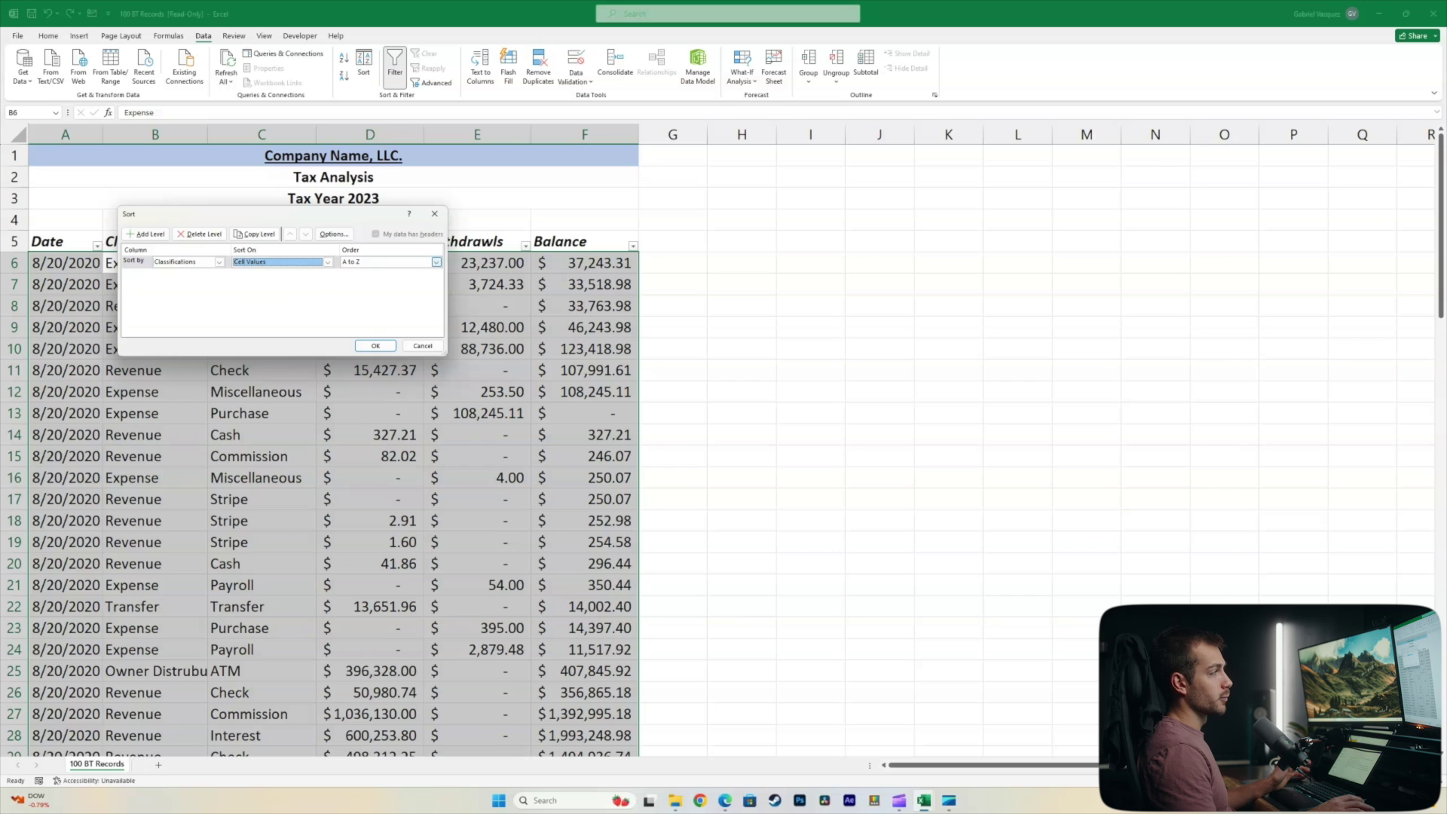
pyautogui.click(375, 345)
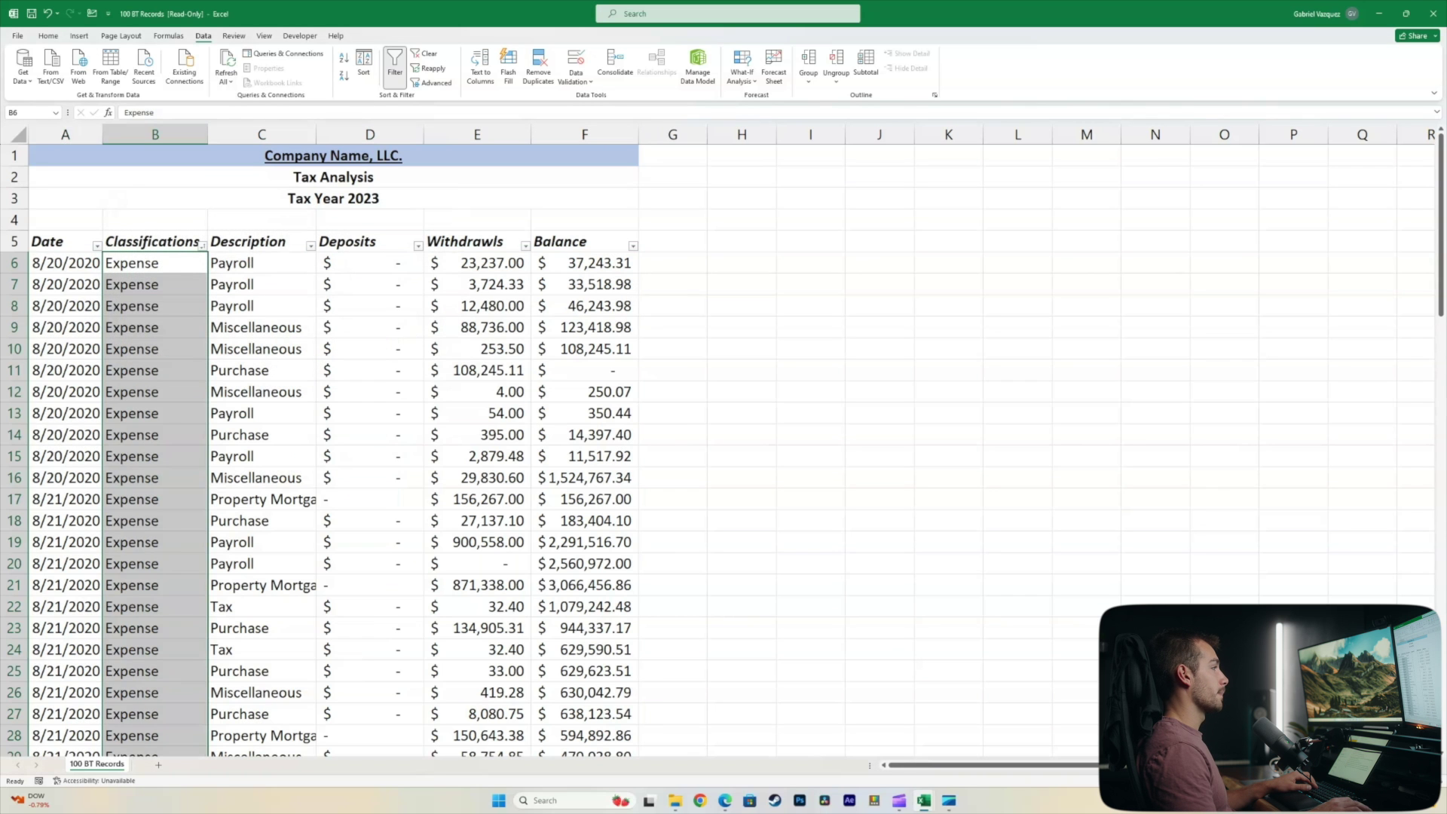
# Step: Look through the sorted table to examine how the transactions are grouped by classification
pyautogui.scroll(-5, 324, 452)
pyautogui.scroll(-4, 724, 452)
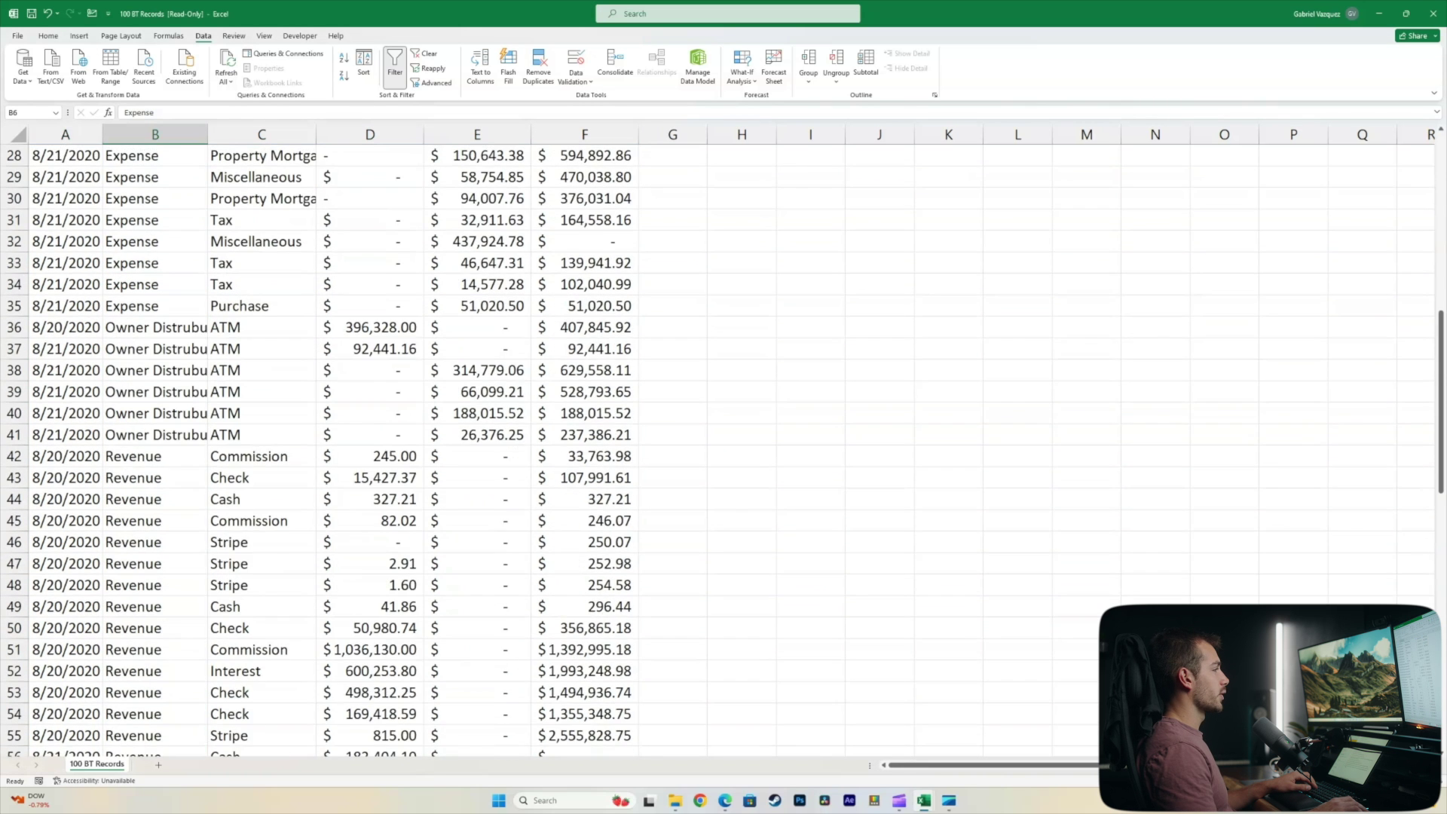
pyautogui.scroll(1, 723, 452)
pyautogui.scroll(-3, 723, 452)
pyautogui.scroll(-14, 723, 452)
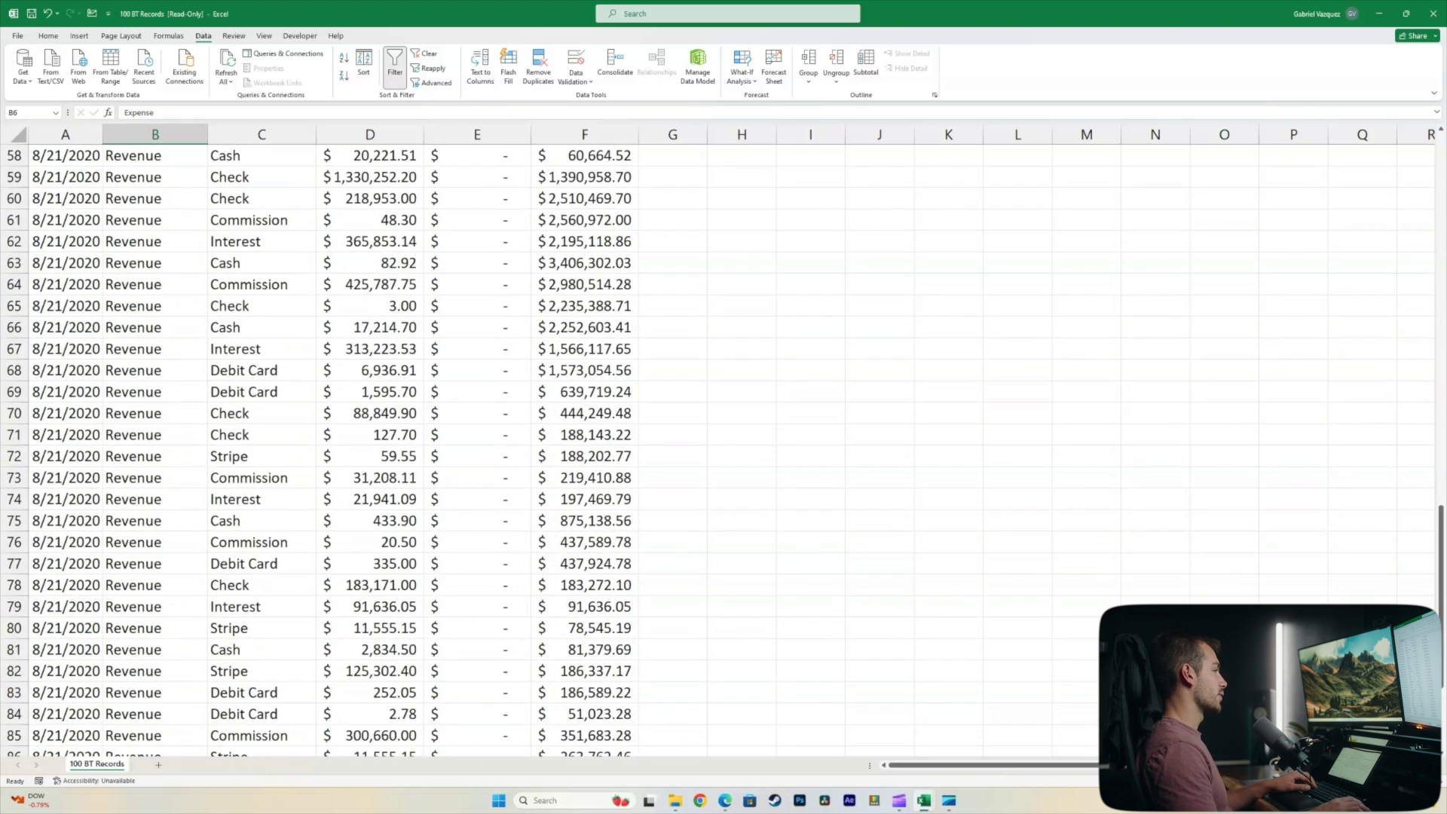
pyautogui.scroll(6, 723, 452)
pyautogui.scroll(19, 724, 452)
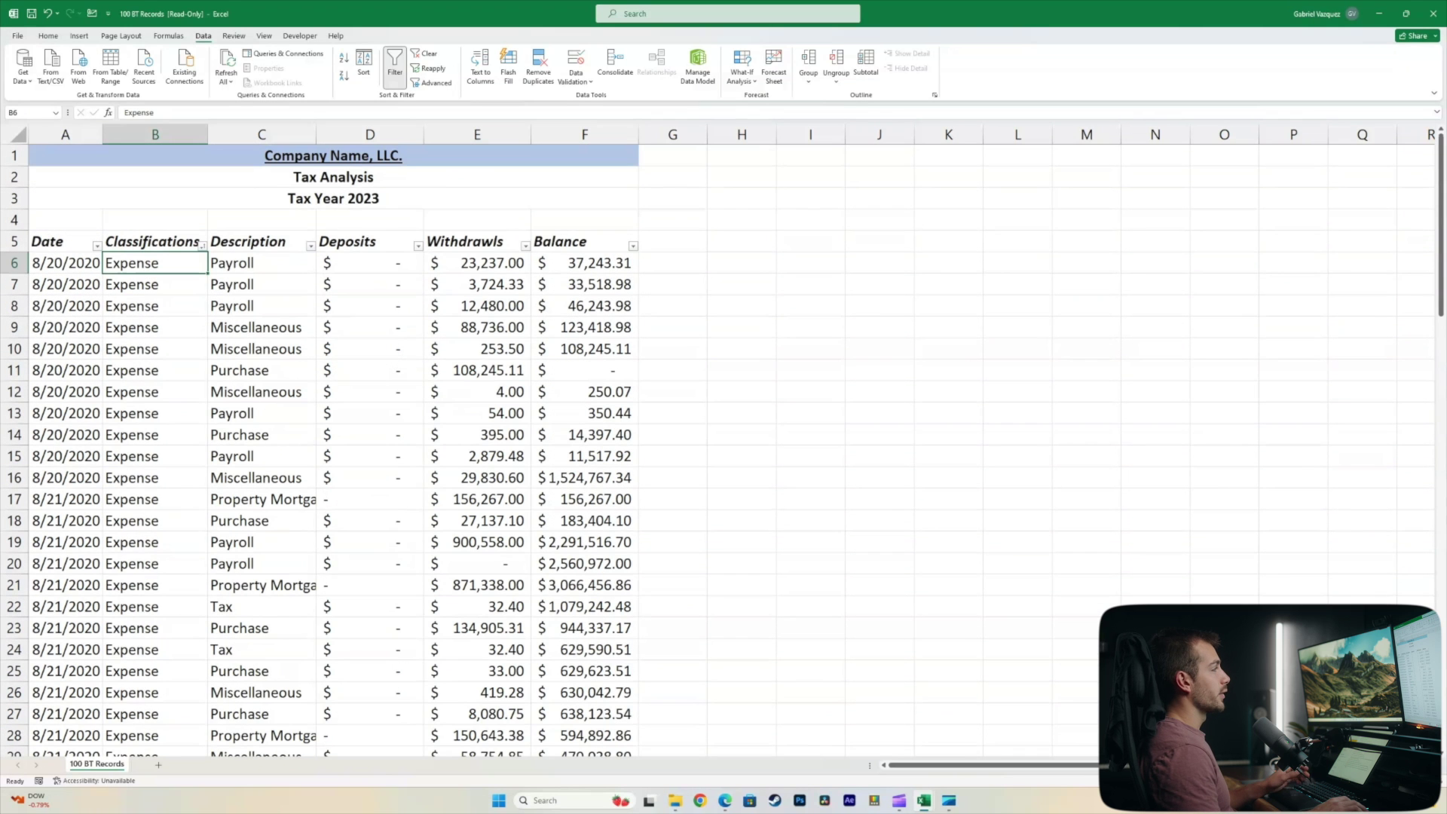
# Step: Select the Expense rows 6 to 35 and sort them by Withdrawls on cell values, largest to smallest
pyautogui.click(14, 263)
pyautogui.moveTo(14, 262); pyautogui.dragTo(13, 381)
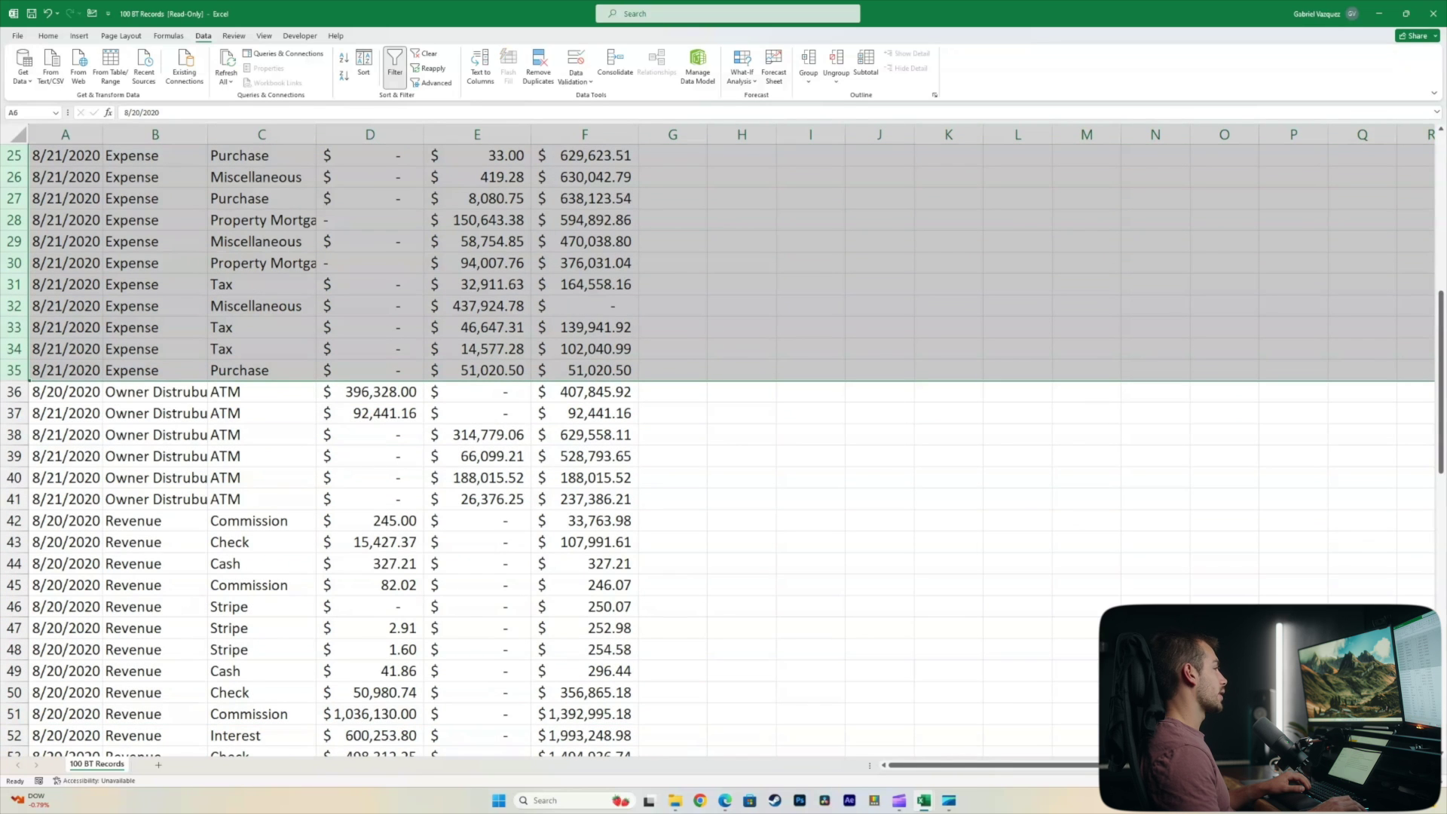
pyautogui.scroll(7, 13, 381)
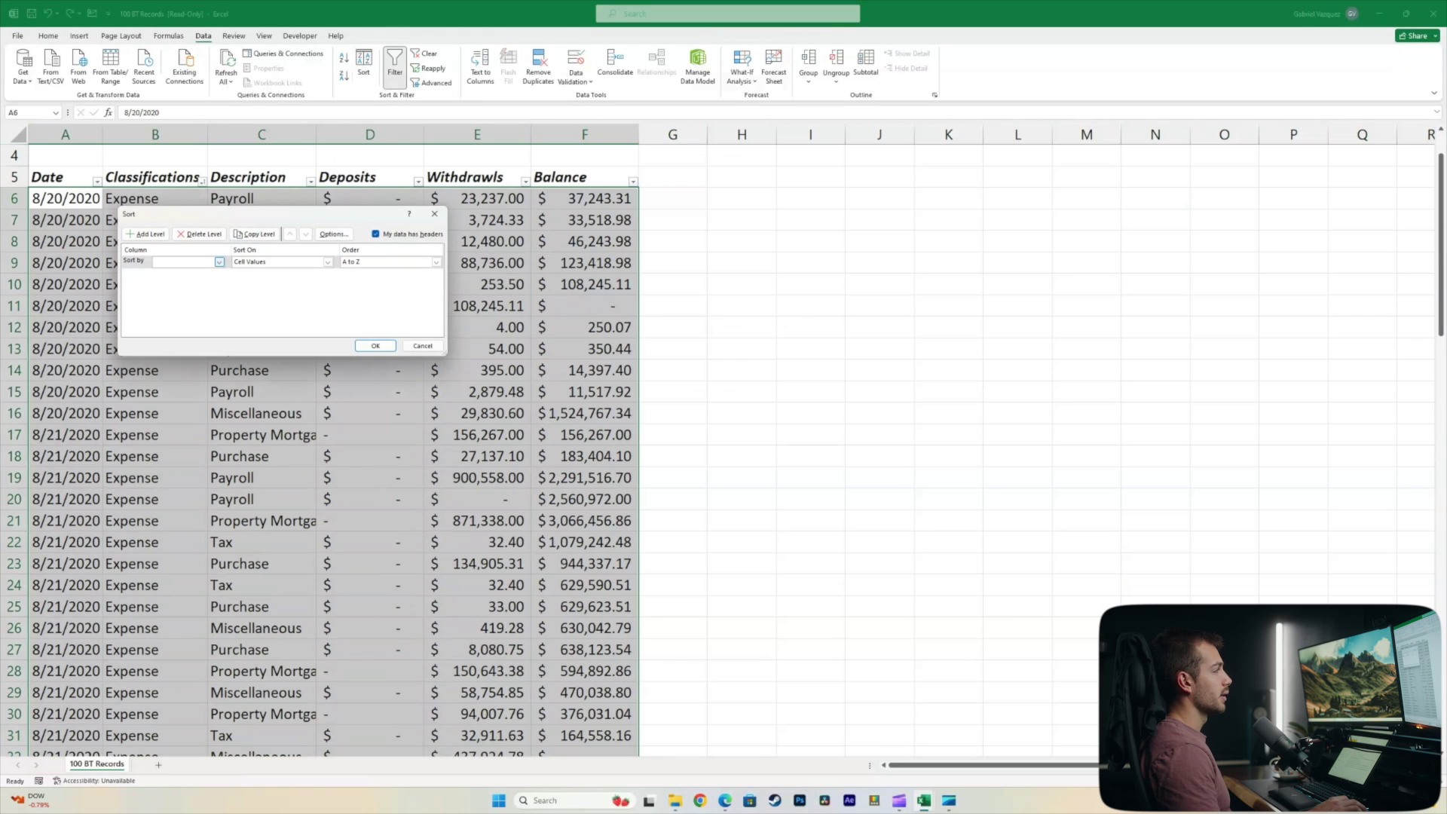
pyautogui.click(219, 262)
pyautogui.click(171, 302)
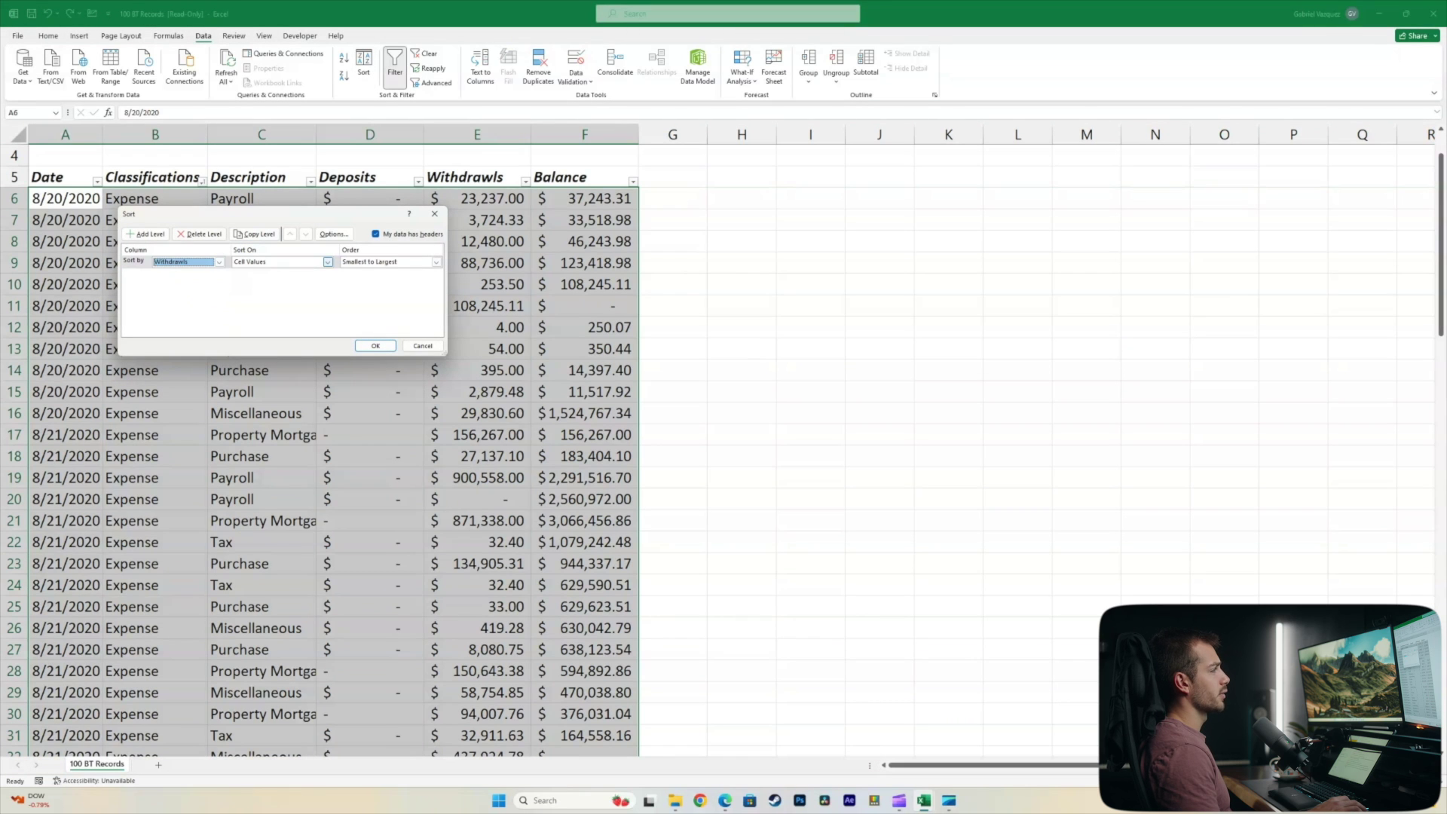
pyautogui.click(436, 262)
pyautogui.click(377, 279)
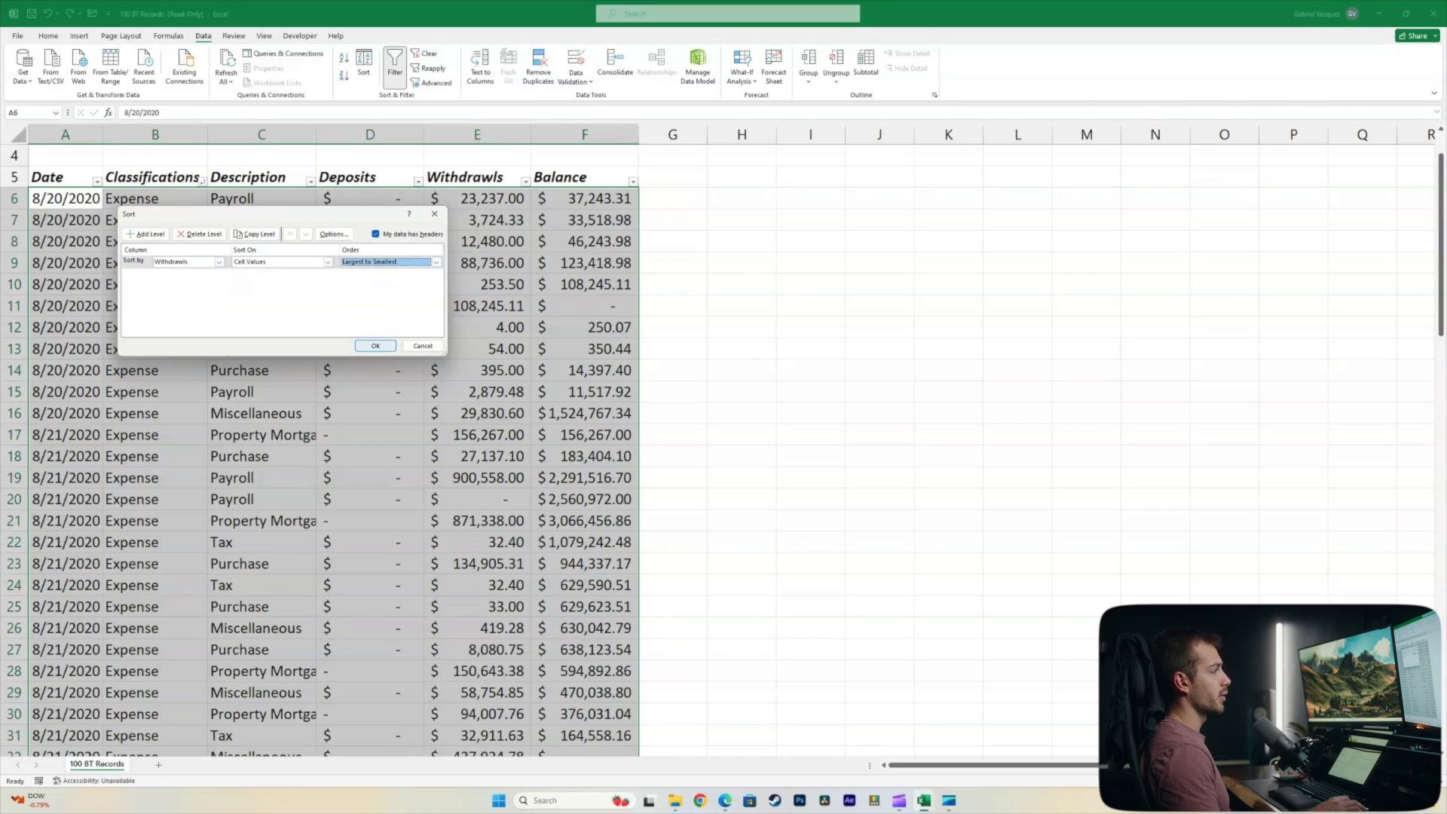
pyautogui.click(375, 345)
# Step: Examine the sorted expense withdrawals and the deposits and withdrawals of the Owner Distrubution and Revenue groups below them
pyautogui.click(948, 391)
pyautogui.scroll(-7, 948, 392)
pyautogui.scroll(8, 948, 392)
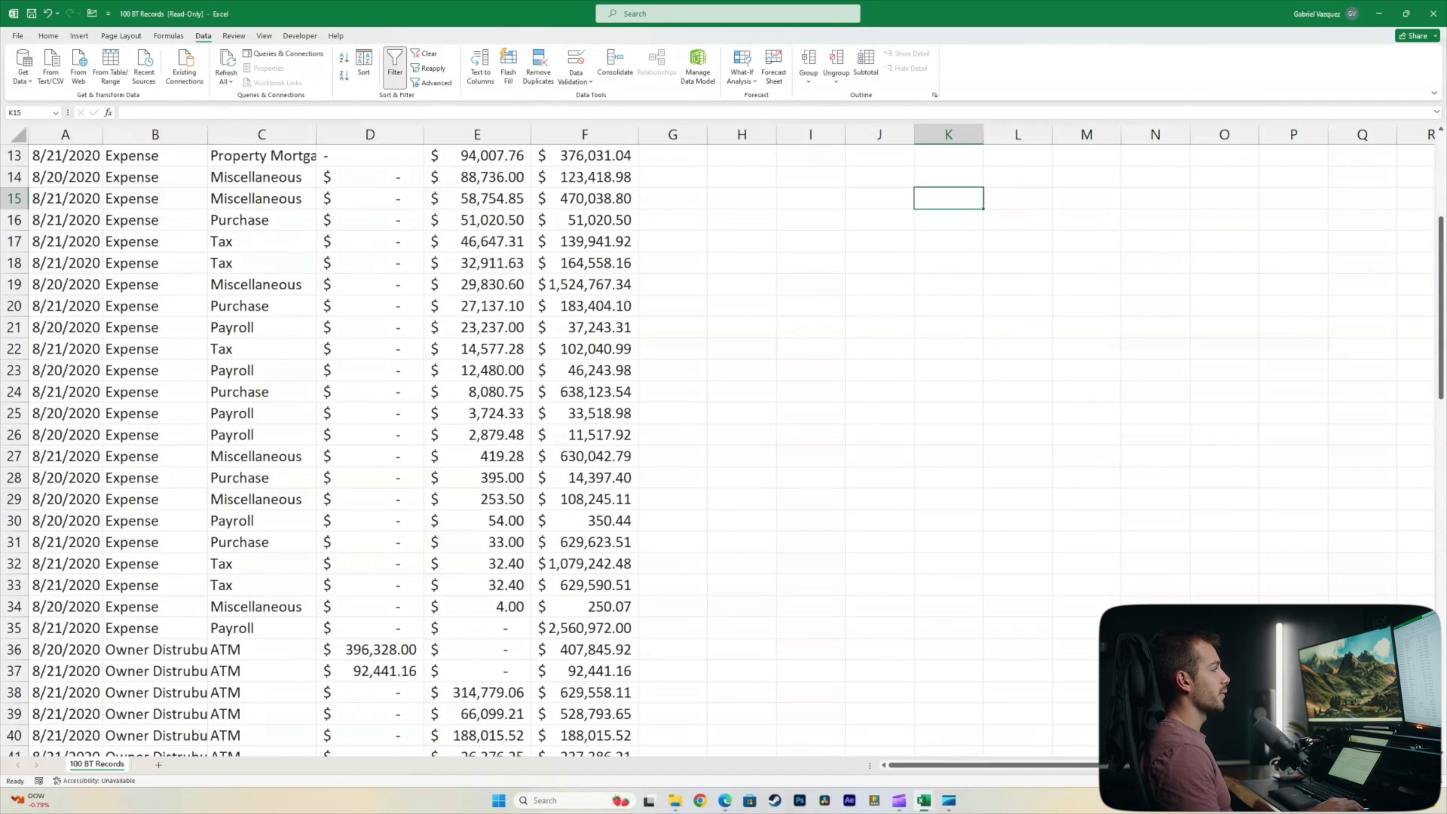
pyautogui.click(477, 263)
pyautogui.scroll(-4, 476, 262)
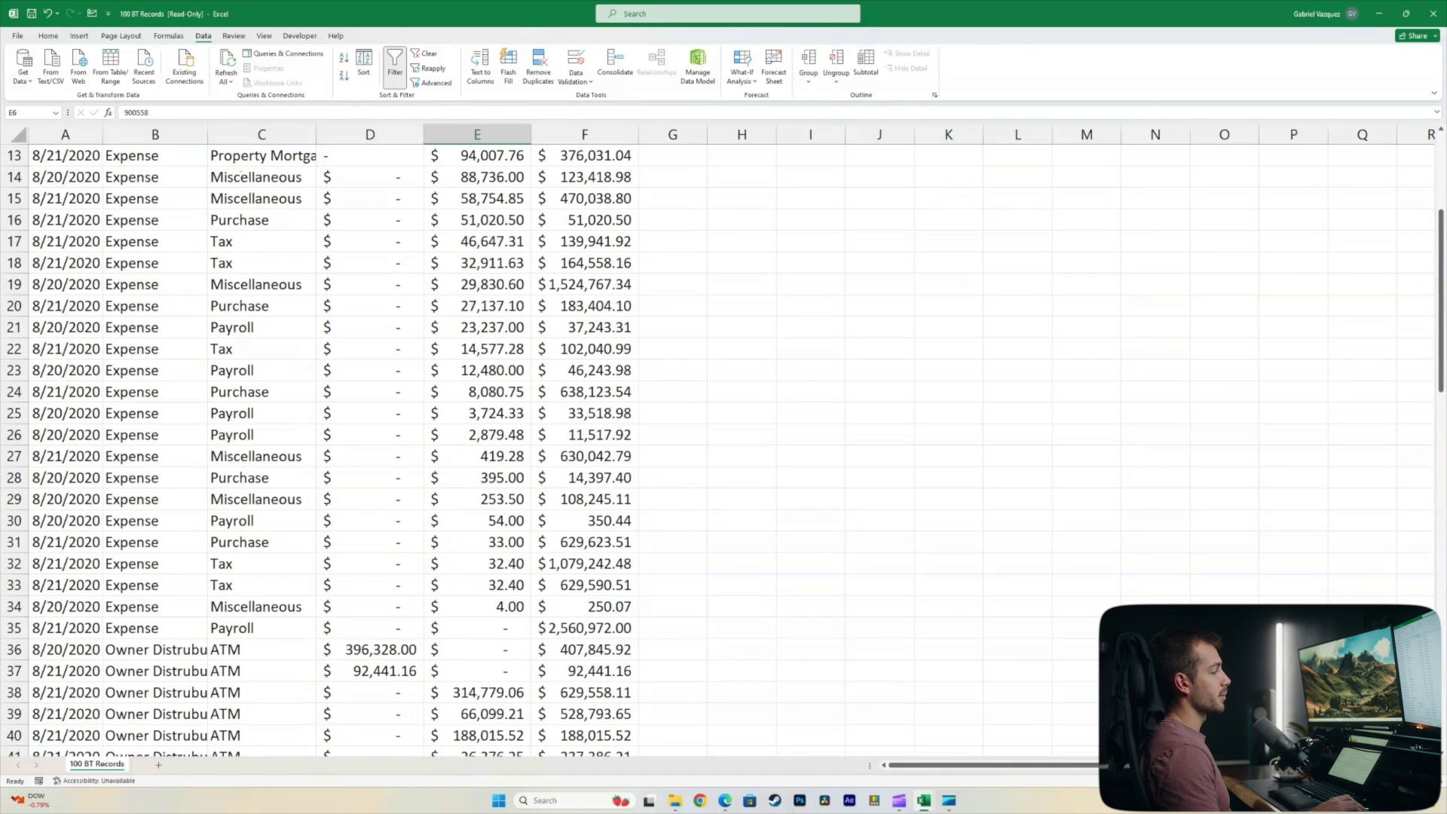
pyautogui.click(477, 606)
pyautogui.scroll(-2, 477, 607)
pyautogui.moveTo(376, 562); pyautogui.dragTo(376, 543)
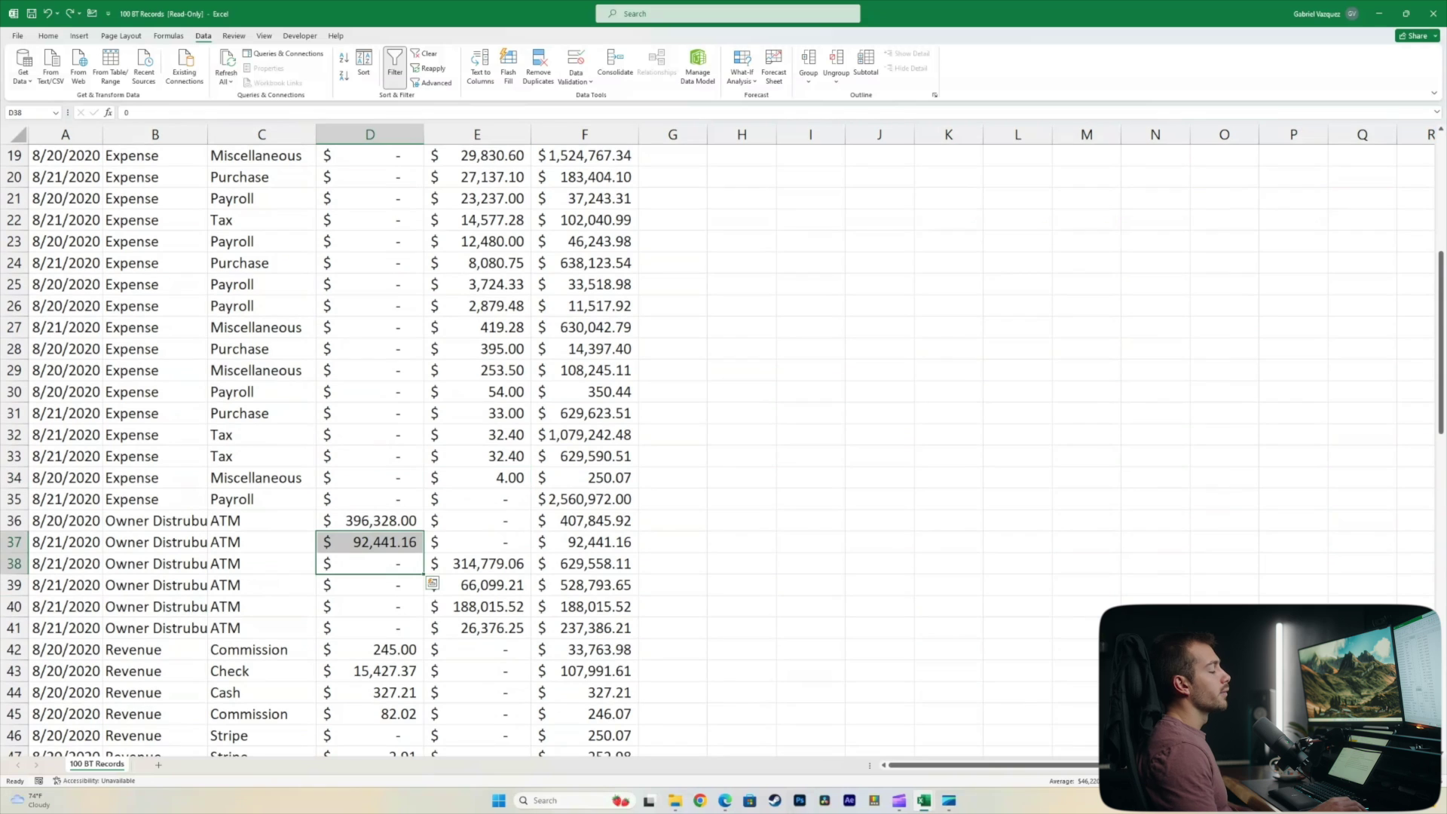
pyautogui.scroll(-5, 723, 452)
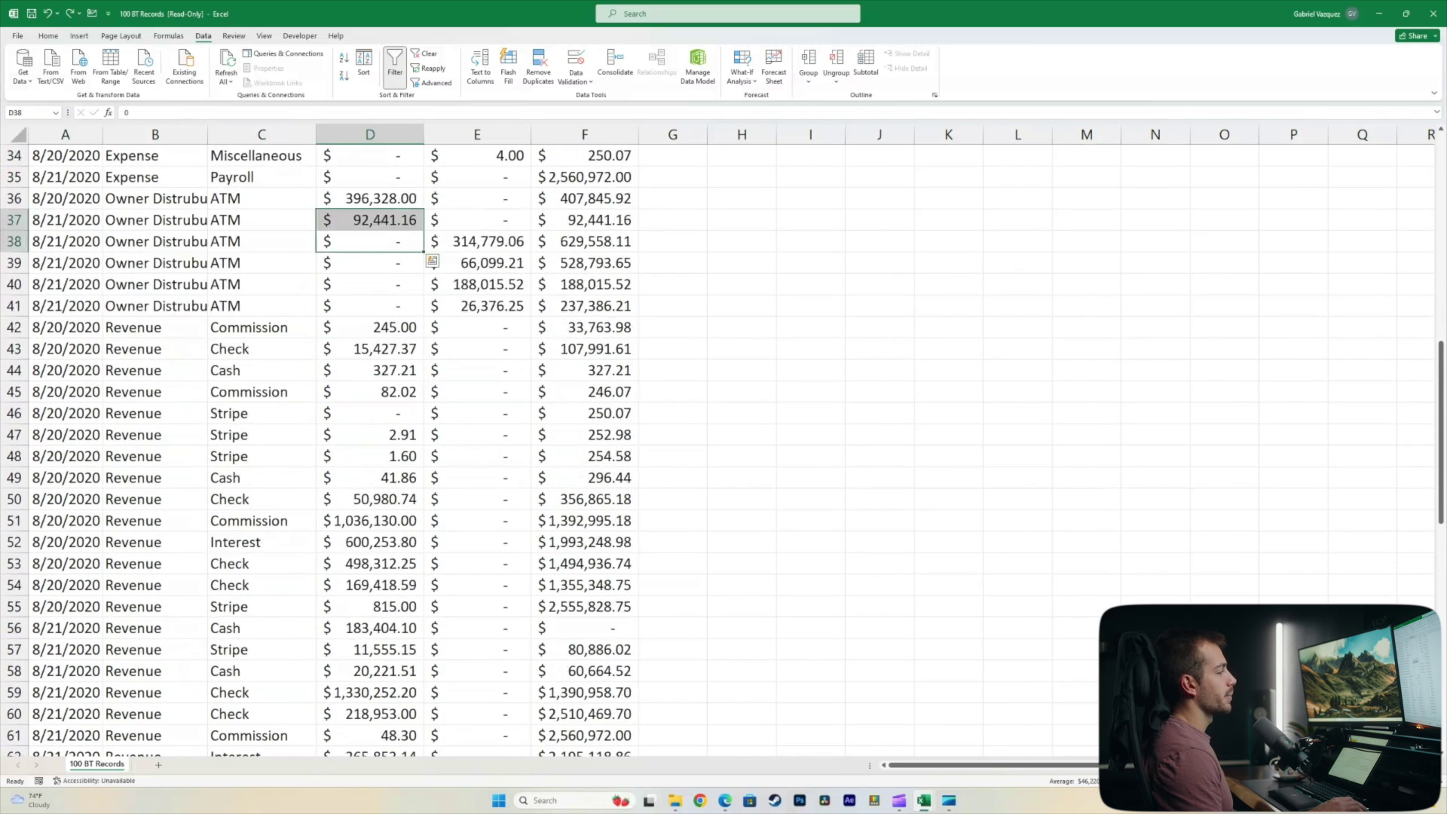
pyautogui.scroll(2, 723, 452)
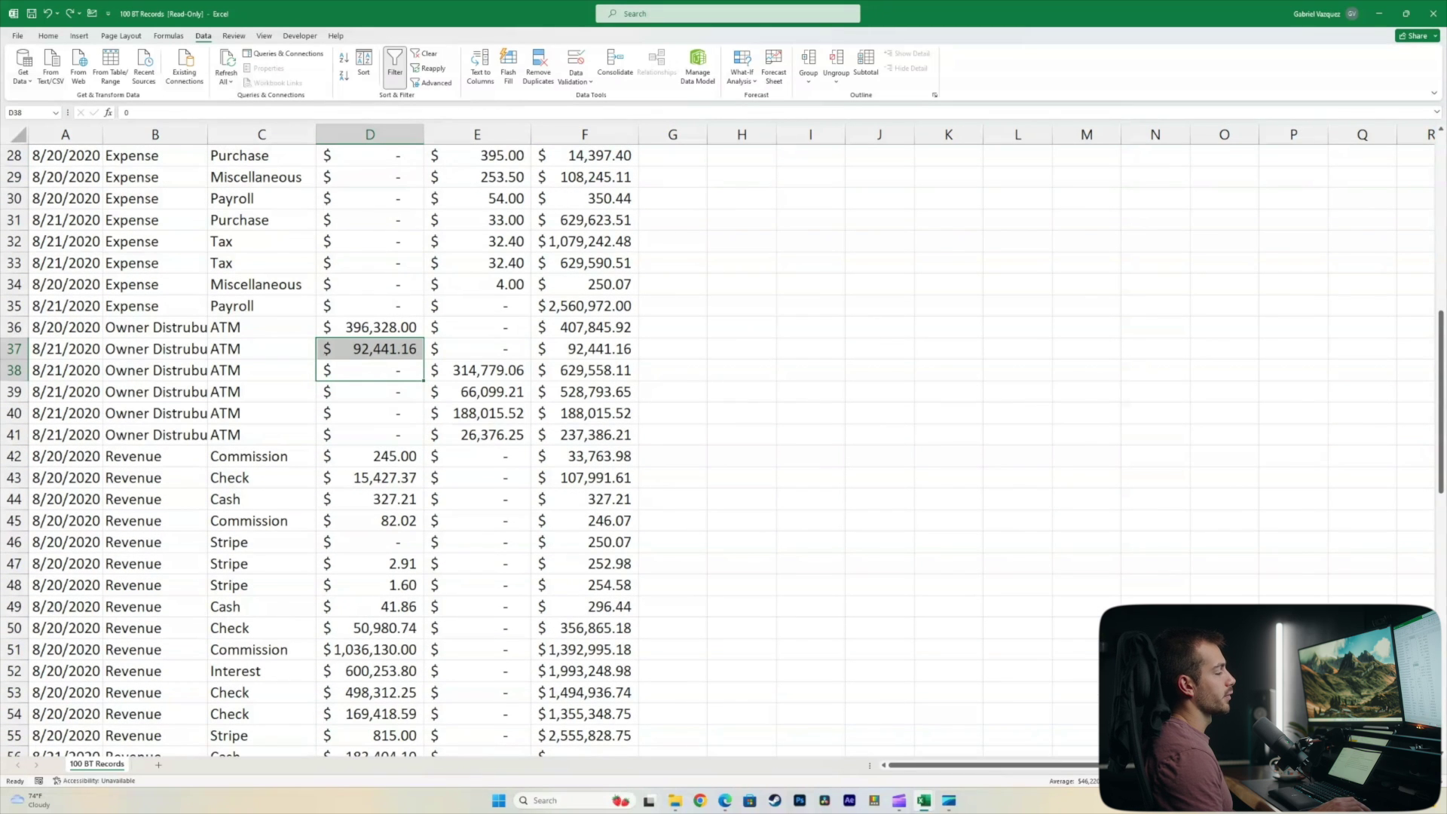
# Step: Select the Revenue rows 42 to 86 and sort them by the deposit amounts in column D, largest to smallest
pyautogui.scroll(1, 723, 452)
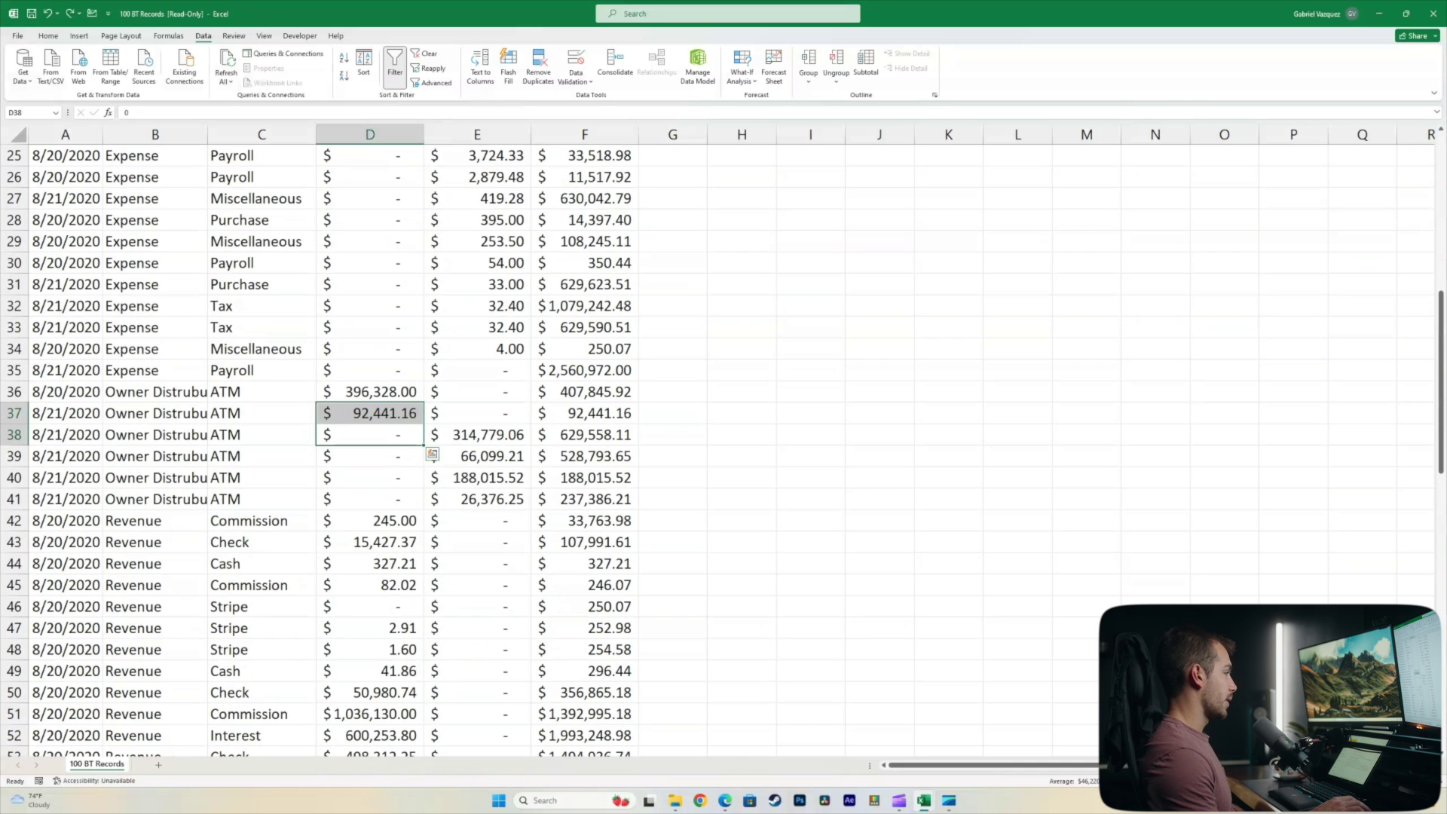
pyautogui.scroll(-2, 723, 452)
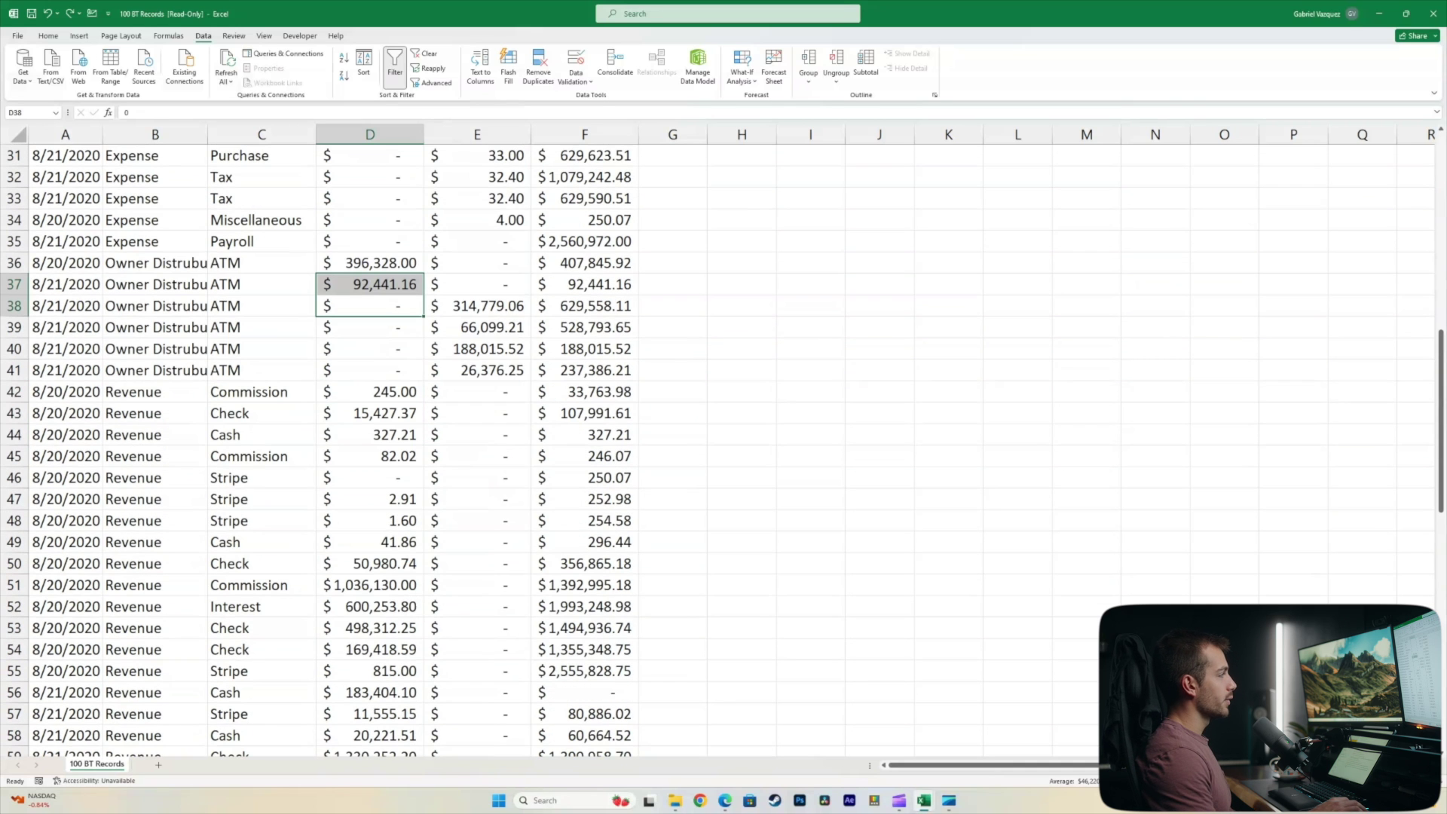
pyautogui.moveTo(14, 392); pyautogui.dragTo(13, 595)
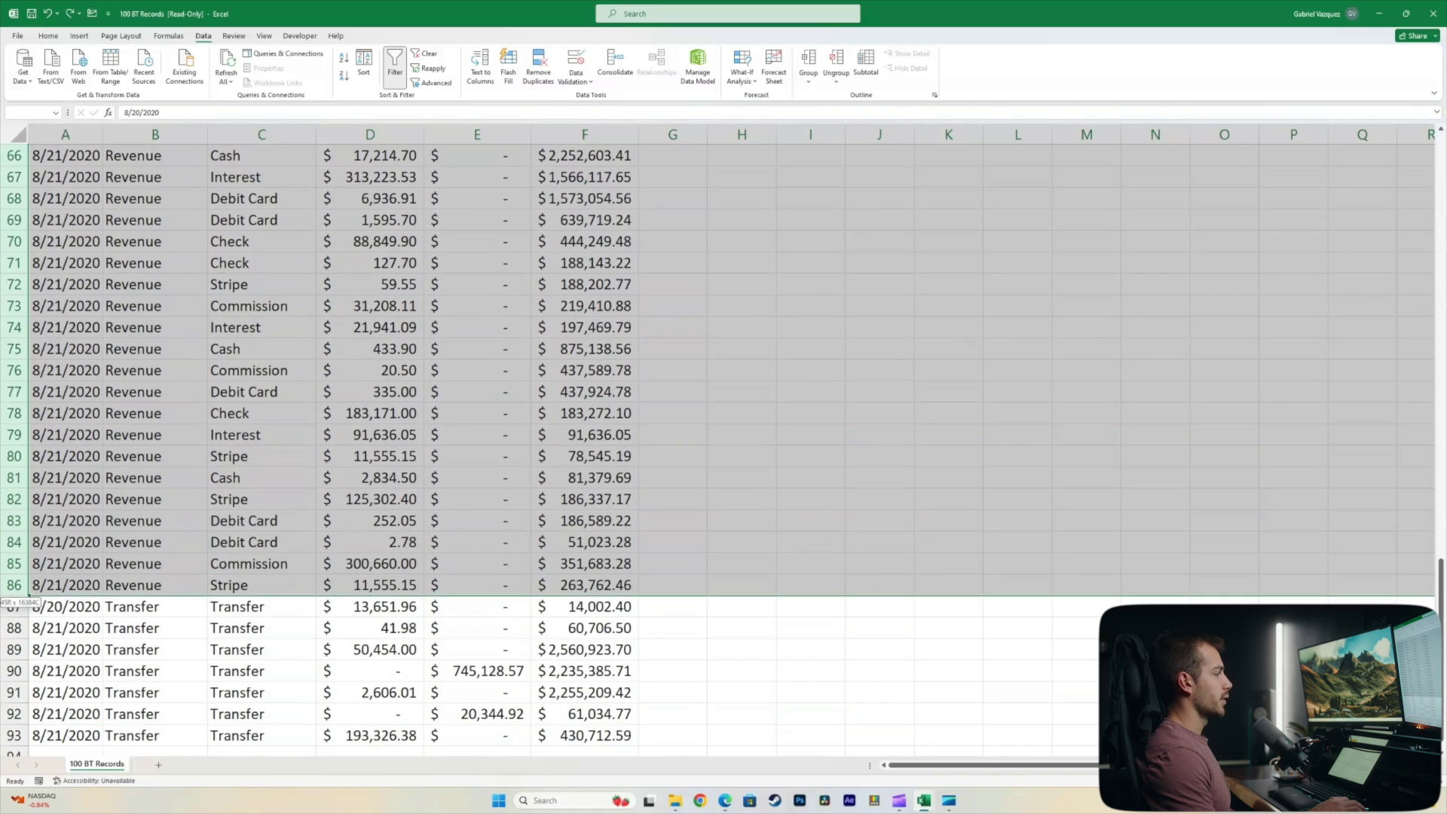
pyautogui.scroll(12, 723, 445)
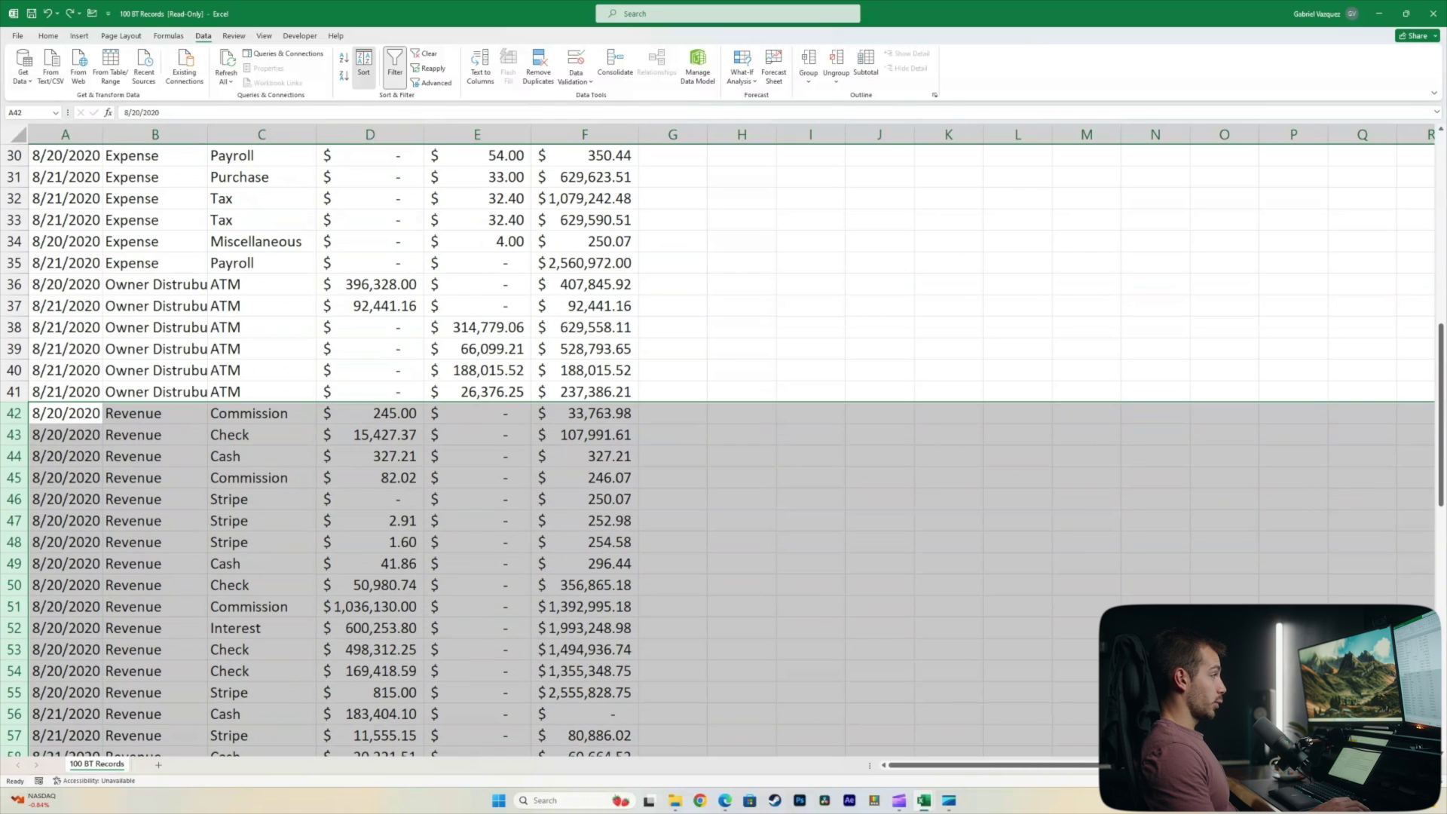
pyautogui.click(363, 64)
pyautogui.click(220, 262)
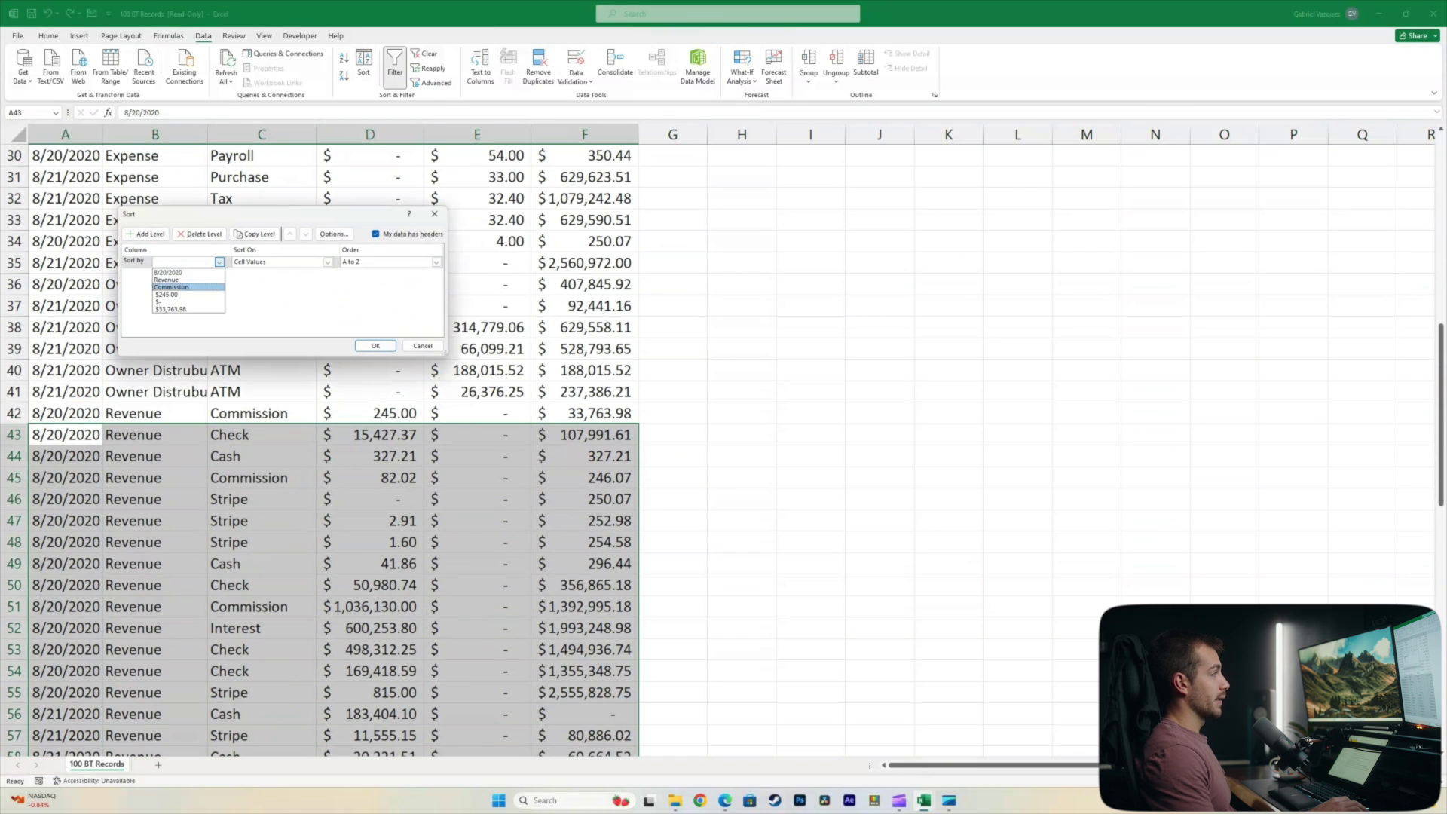
pyautogui.click(188, 295)
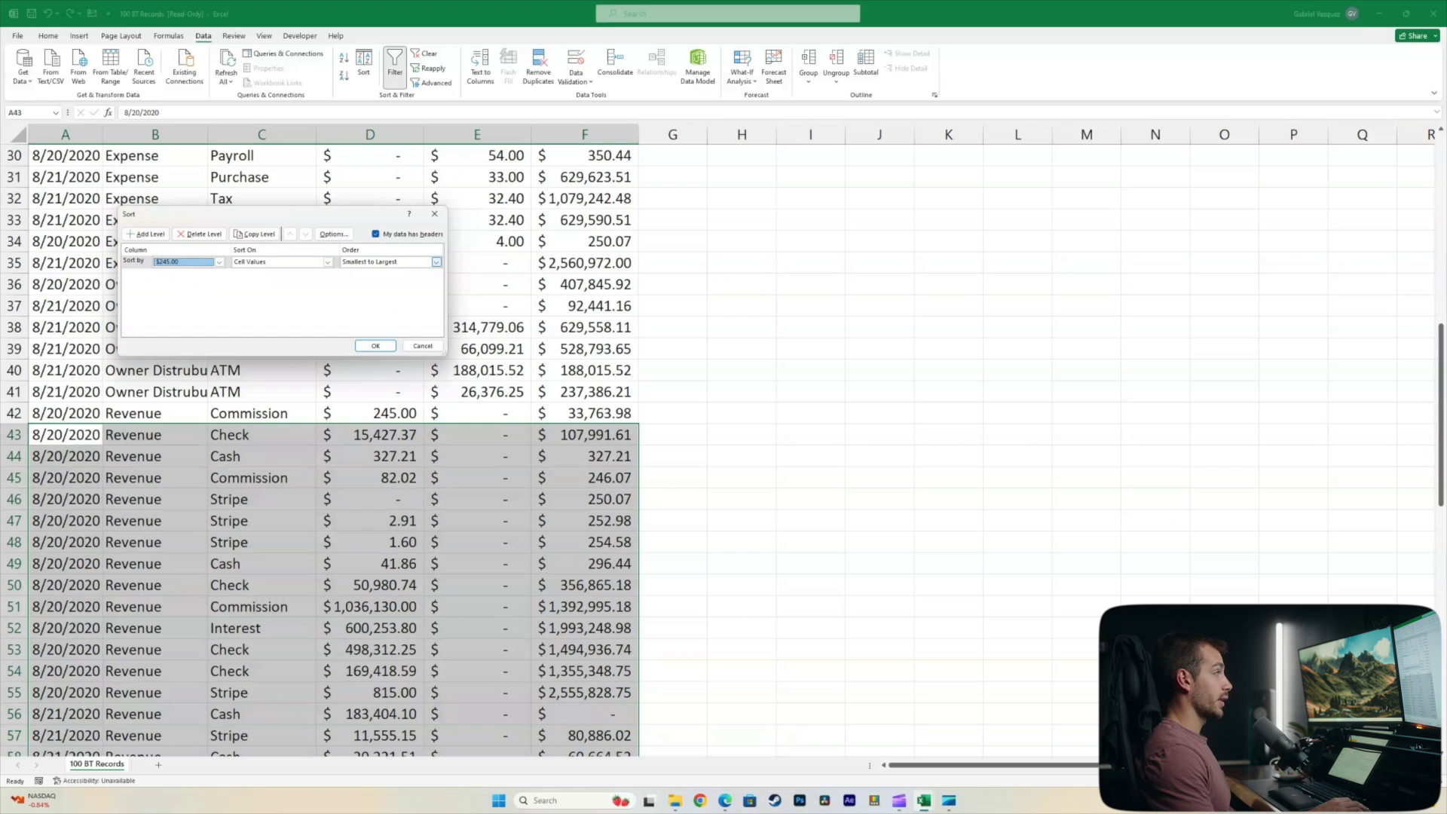
pyautogui.click(435, 261)
pyautogui.click(380, 278)
pyautogui.click(376, 345)
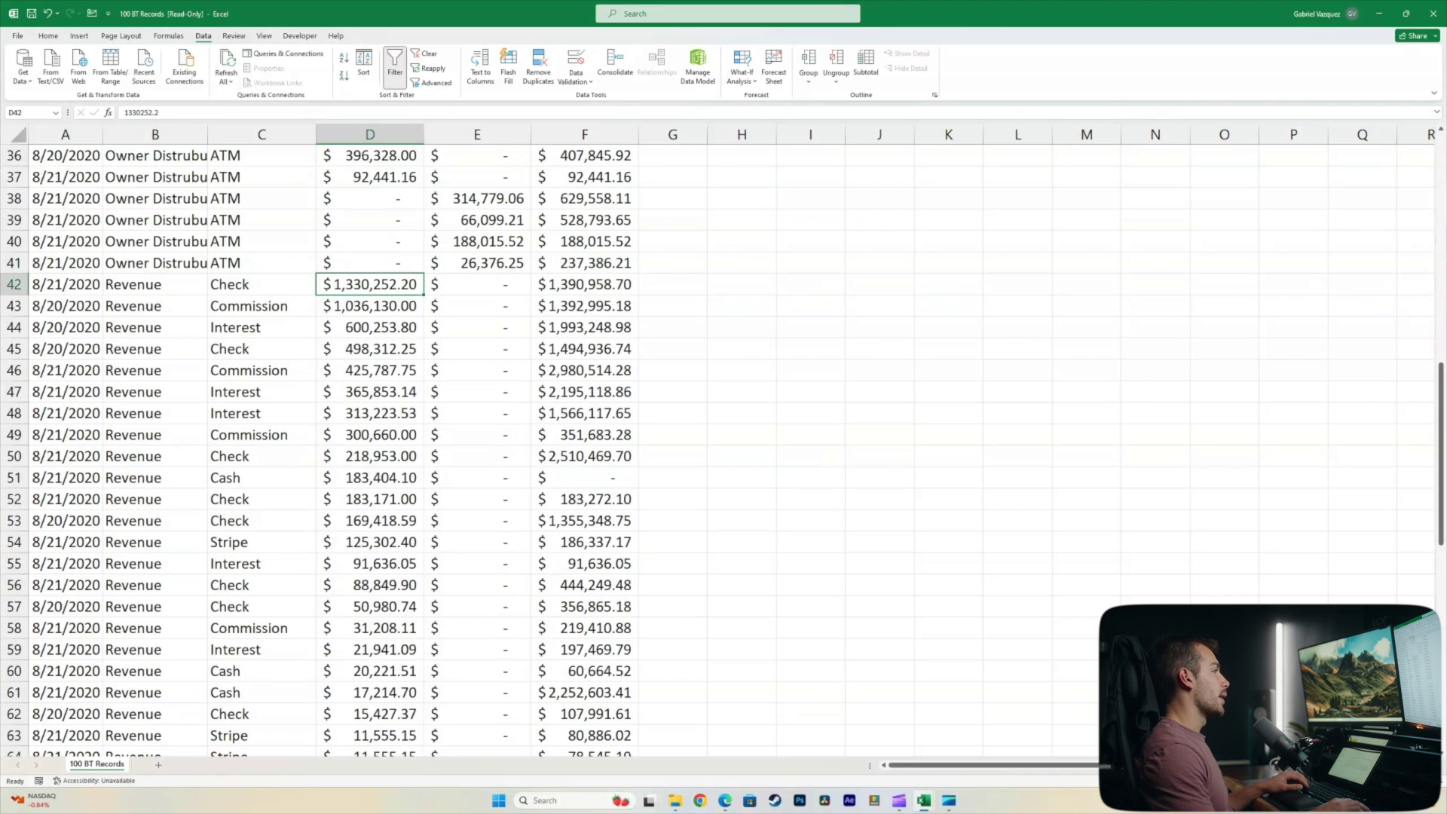
# Step: Insert three blank rows between the last Expense row and the first Owner Distrubution row, starting at row 36
pyautogui.scroll(-6, 718, 451)
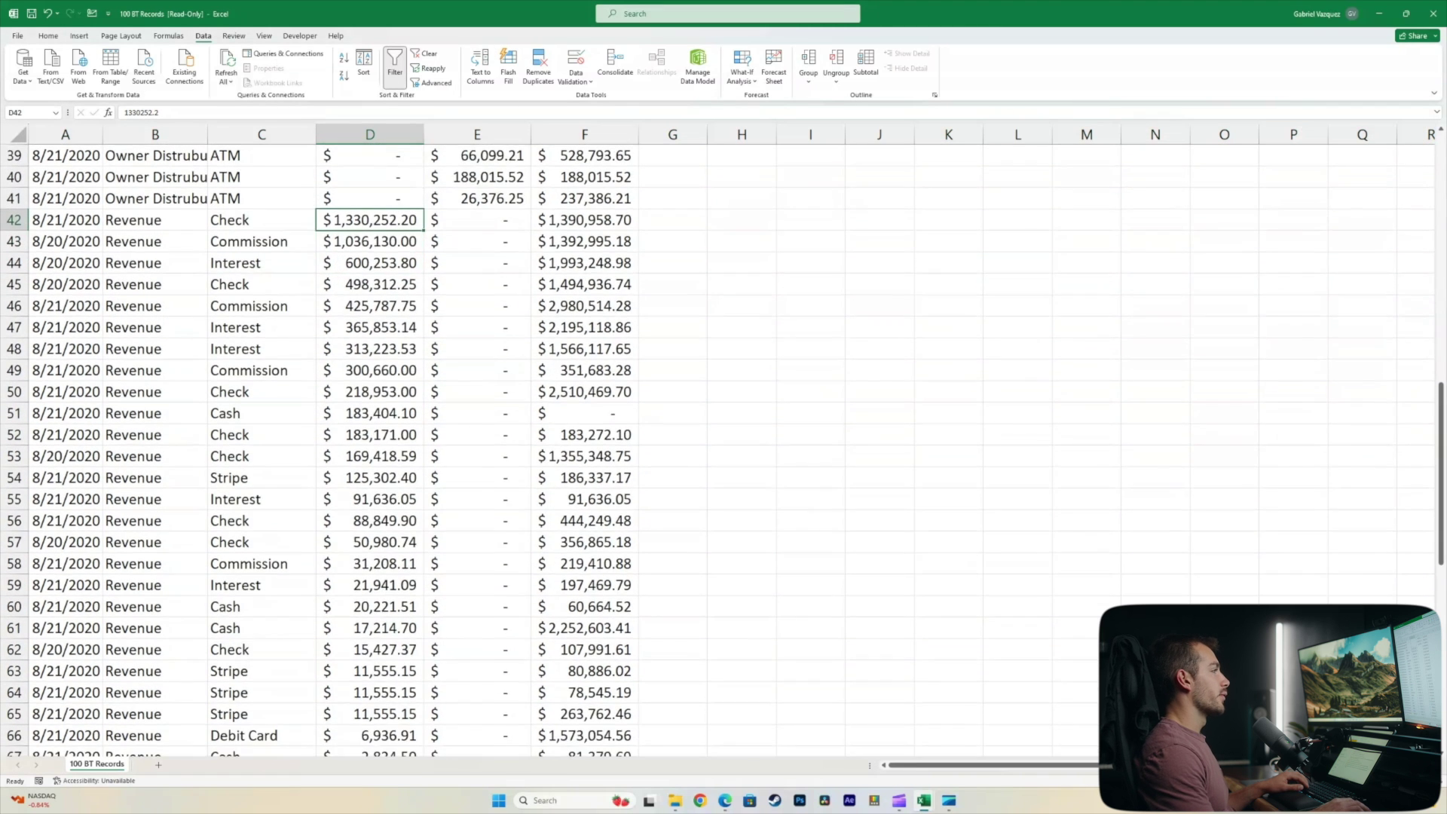
pyautogui.scroll(-7, 723, 452)
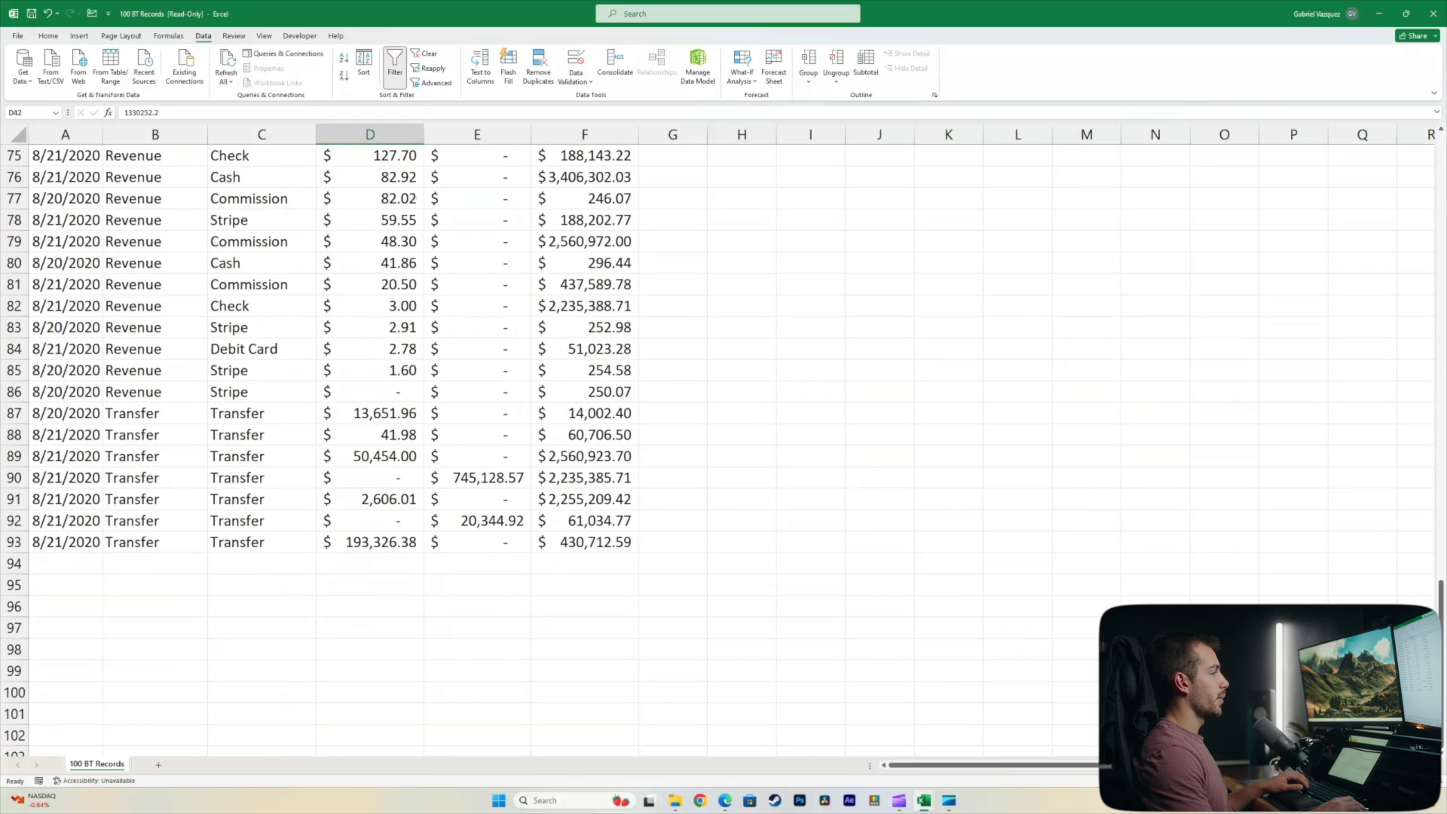
pyautogui.scroll(15, 723, 452)
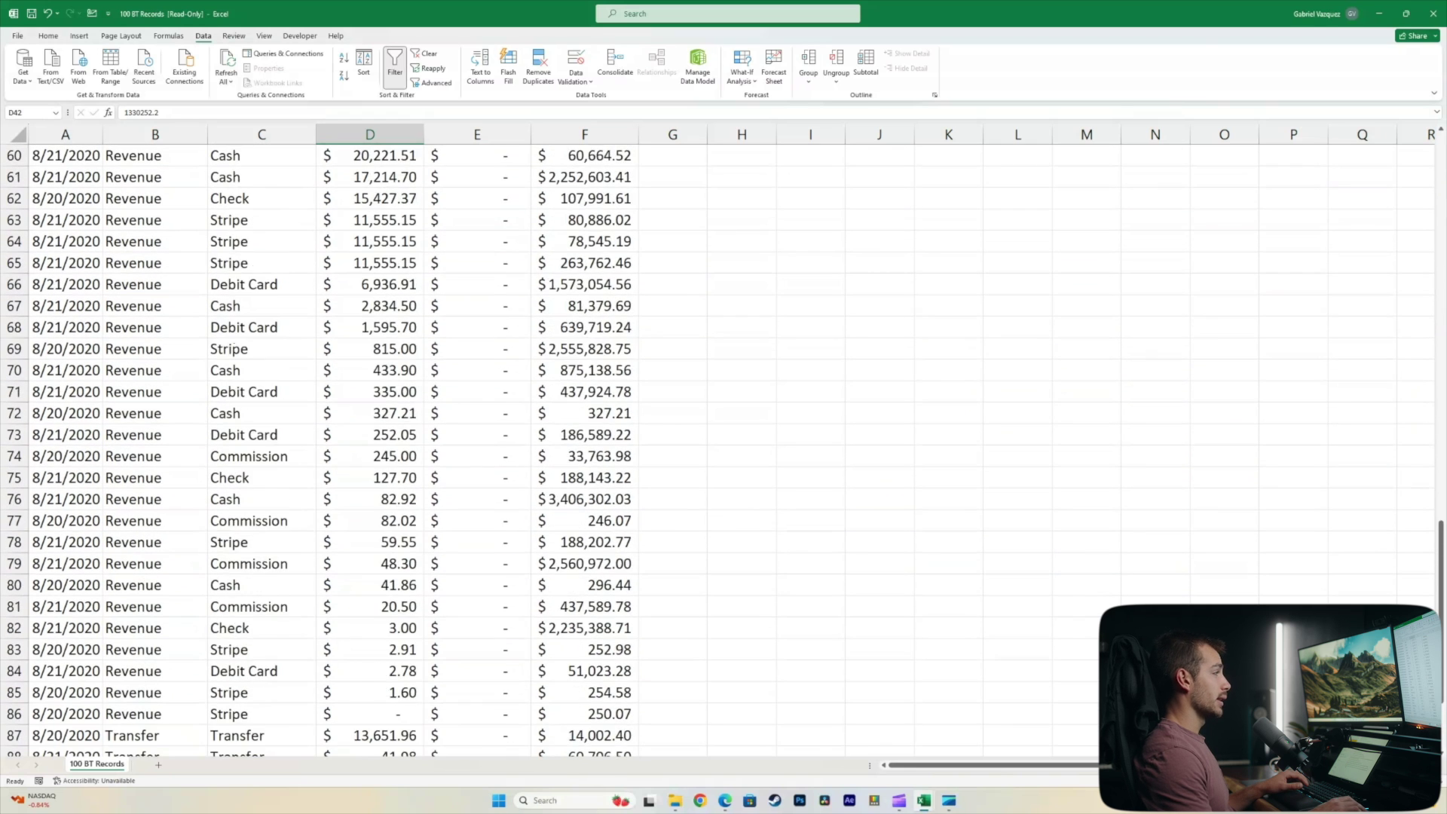
pyautogui.scroll(4, 724, 452)
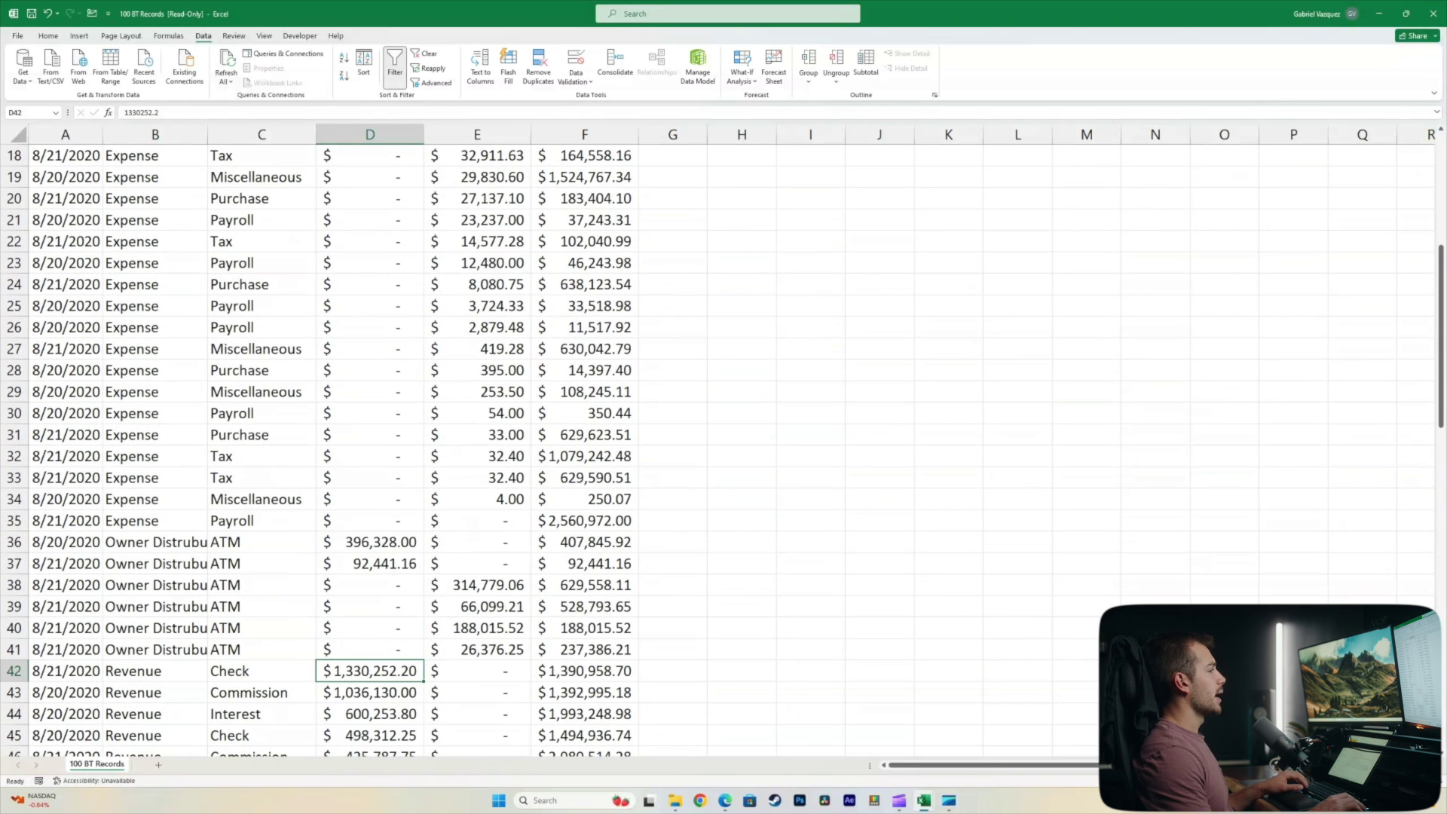
pyautogui.rightClick(20, 542)
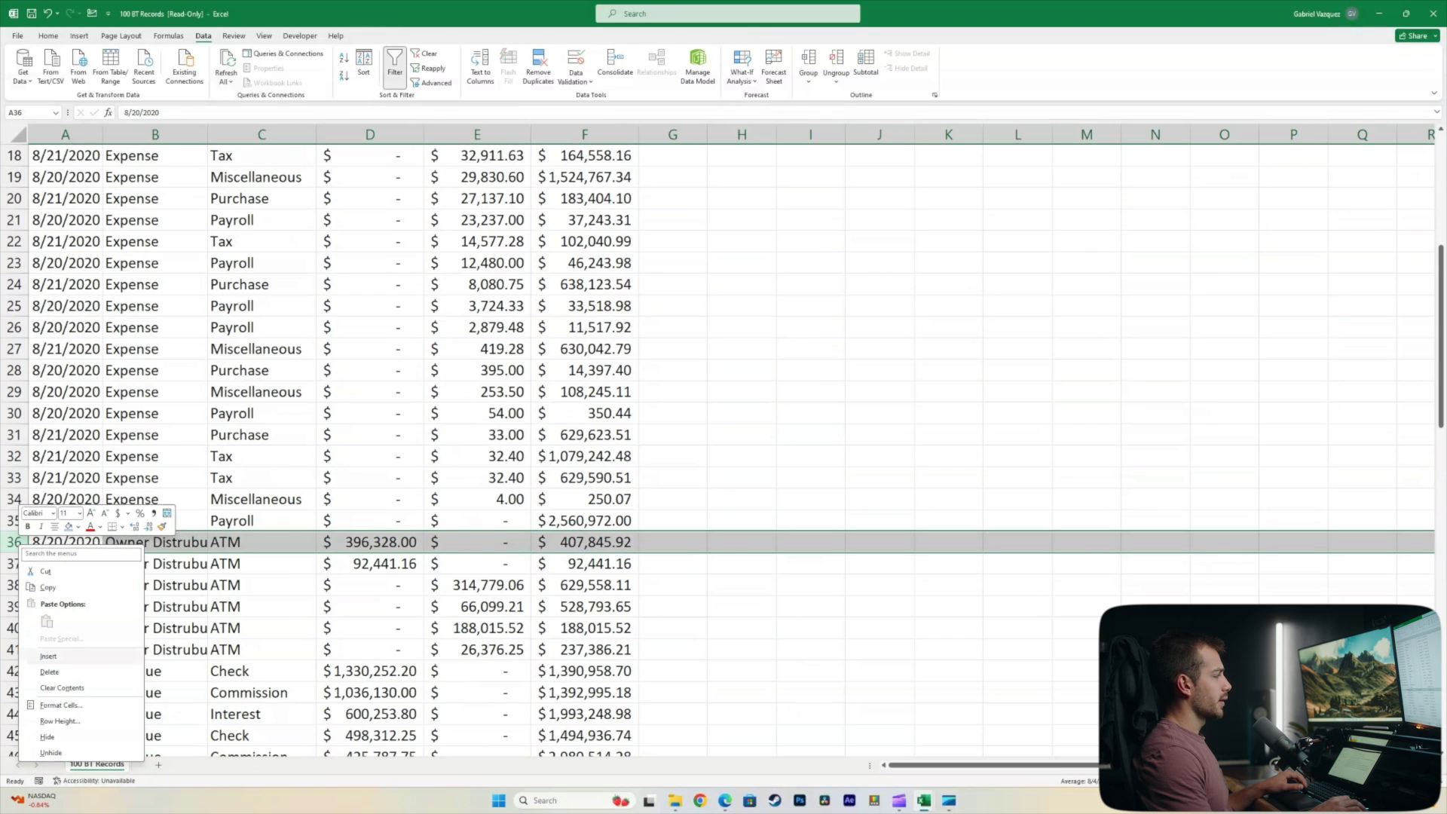
pyautogui.click(55, 656)
pyautogui.hotkey('ctrl', 'shift', '+')
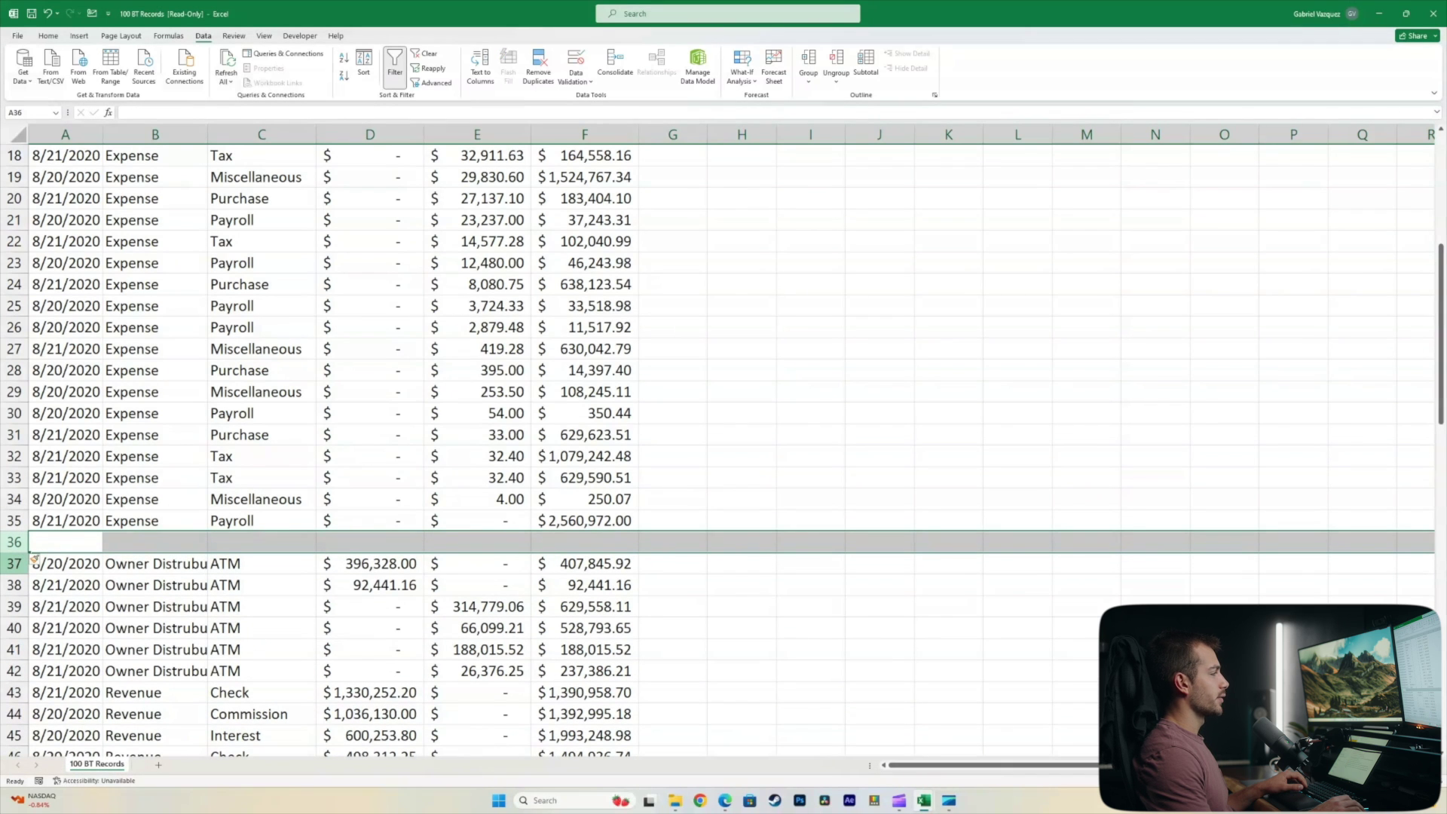
pyautogui.rightClick(18, 565)
pyautogui.click(52, 676)
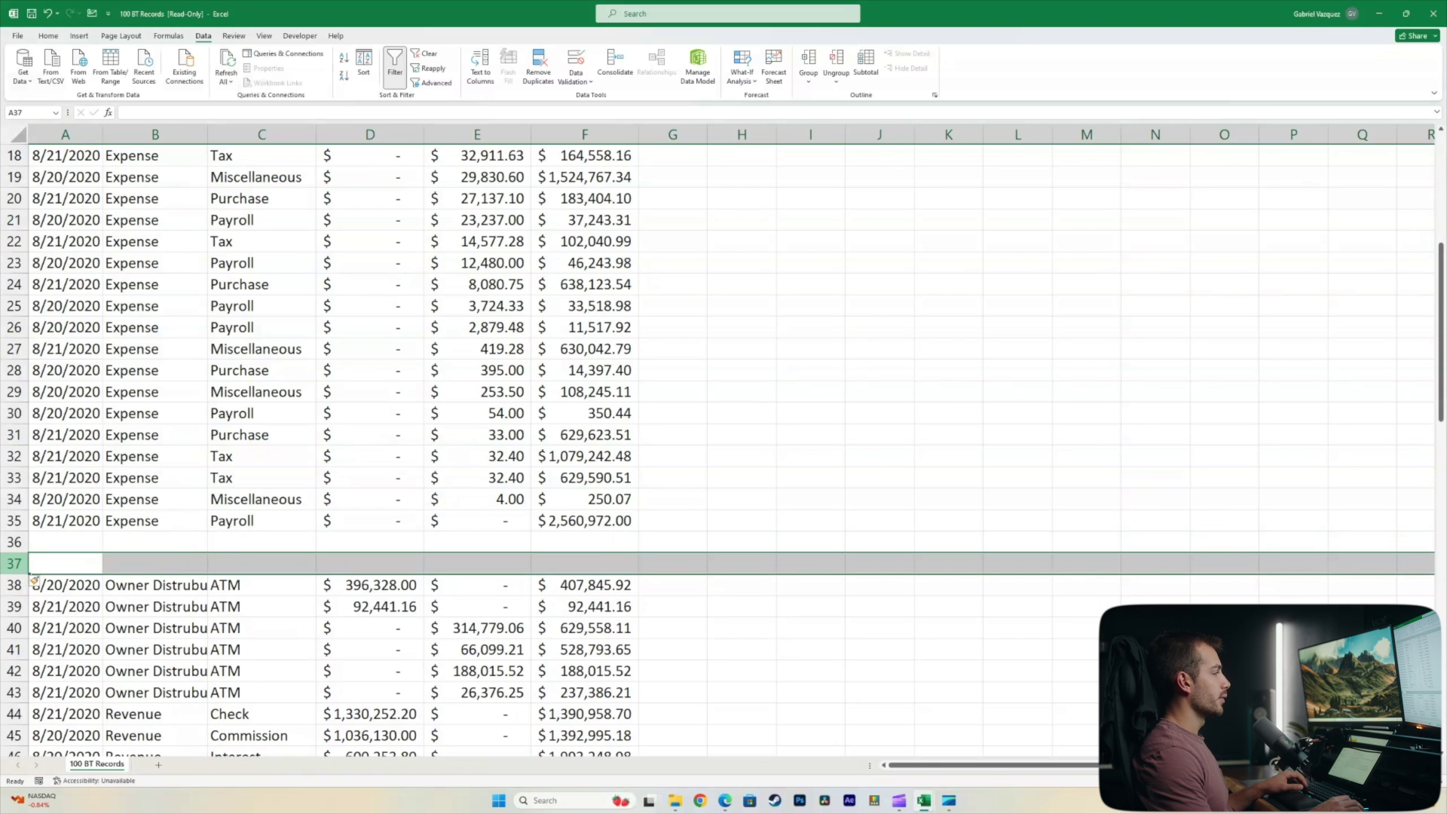
pyautogui.rightClick(22, 565)
pyautogui.click(53, 676)
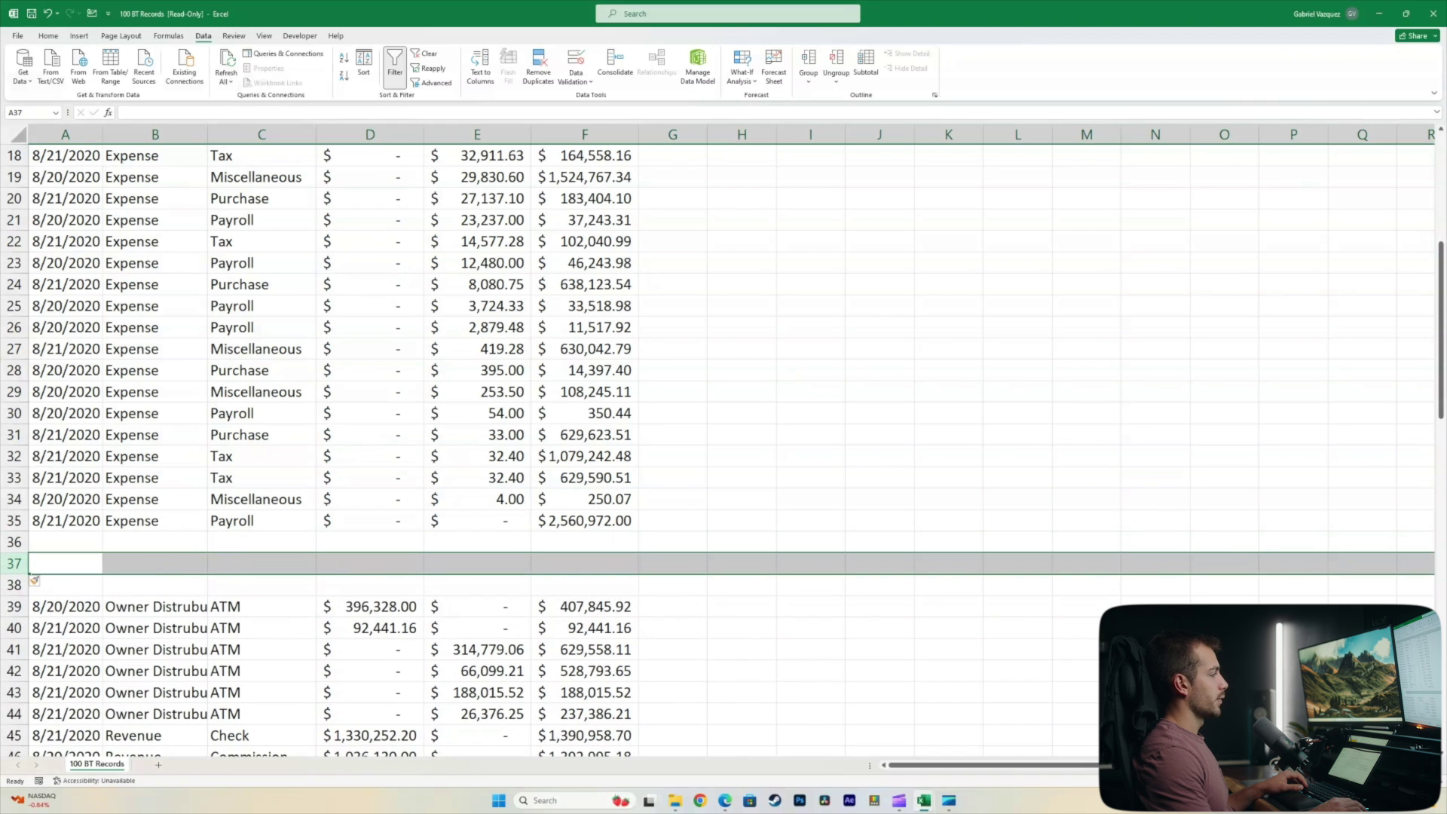
# Step: Insert three blank rows above the Revenue group at row 45 and three more between the Revenue and Transfer groups
pyautogui.click(261, 542)
pyautogui.scroll(-7, 262, 542)
pyautogui.scroll(1, 261, 542)
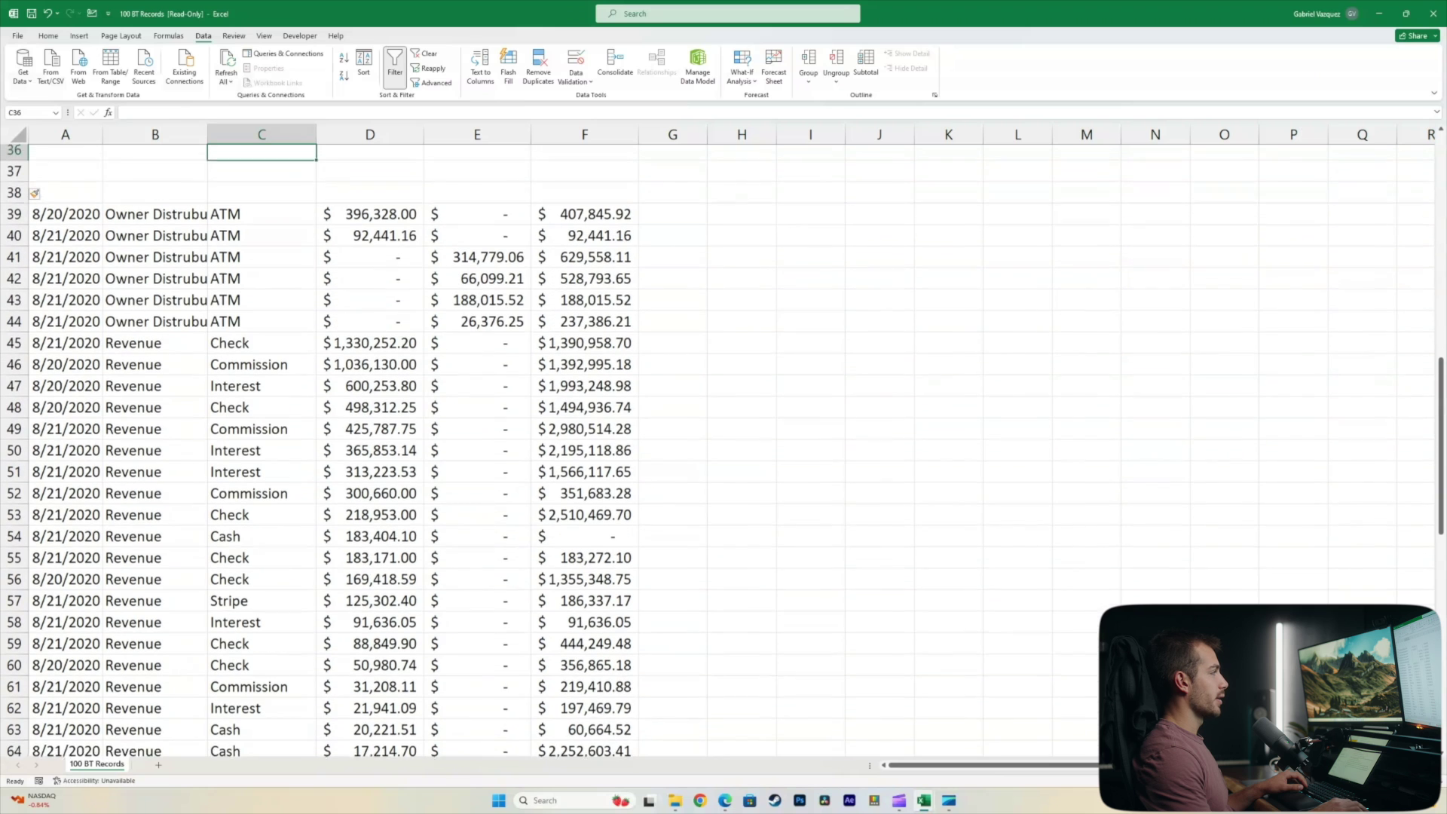
pyautogui.rightClick(15, 348)
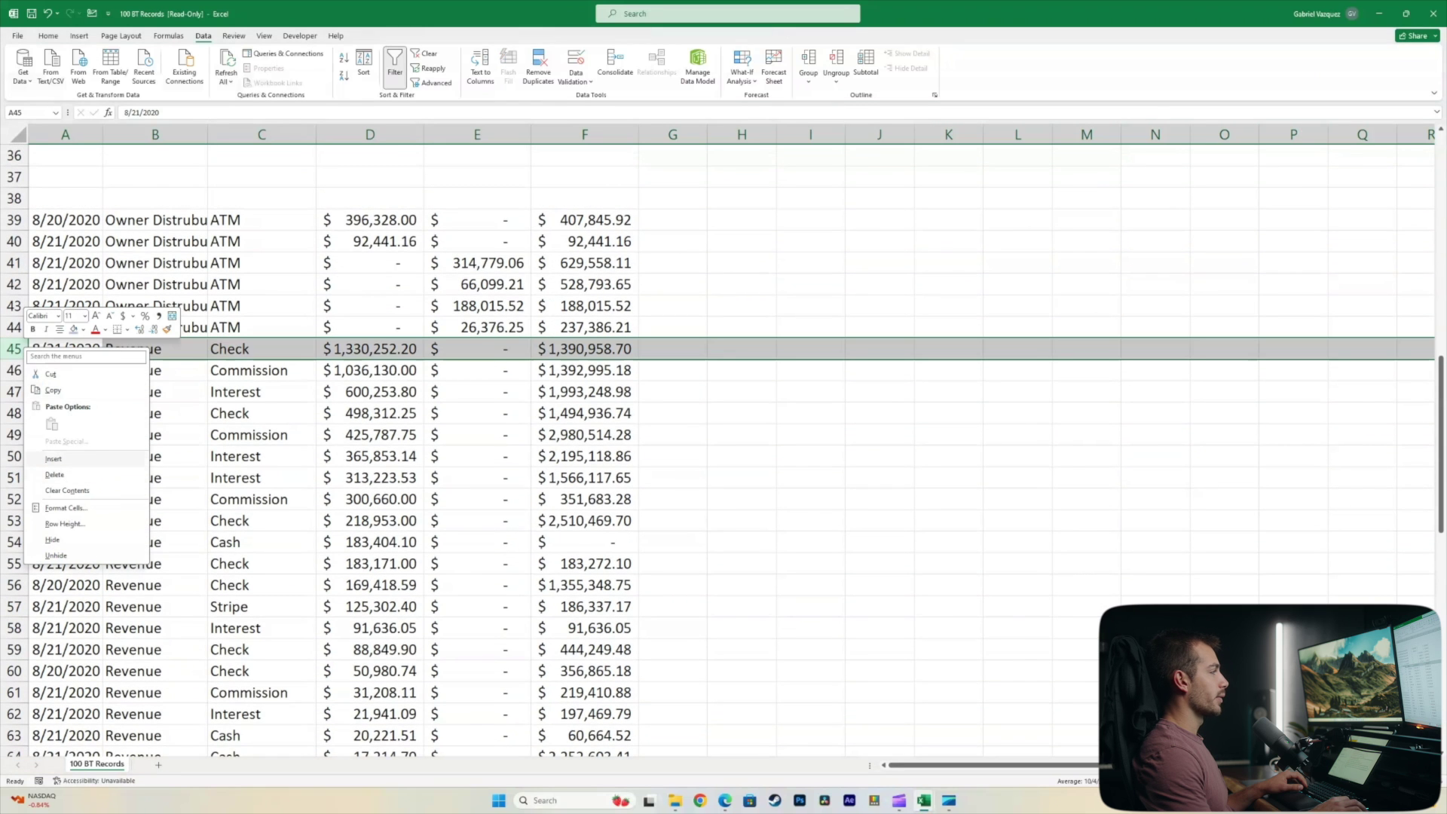
pyautogui.click(53, 459)
pyautogui.scroll(-14, 15, 456)
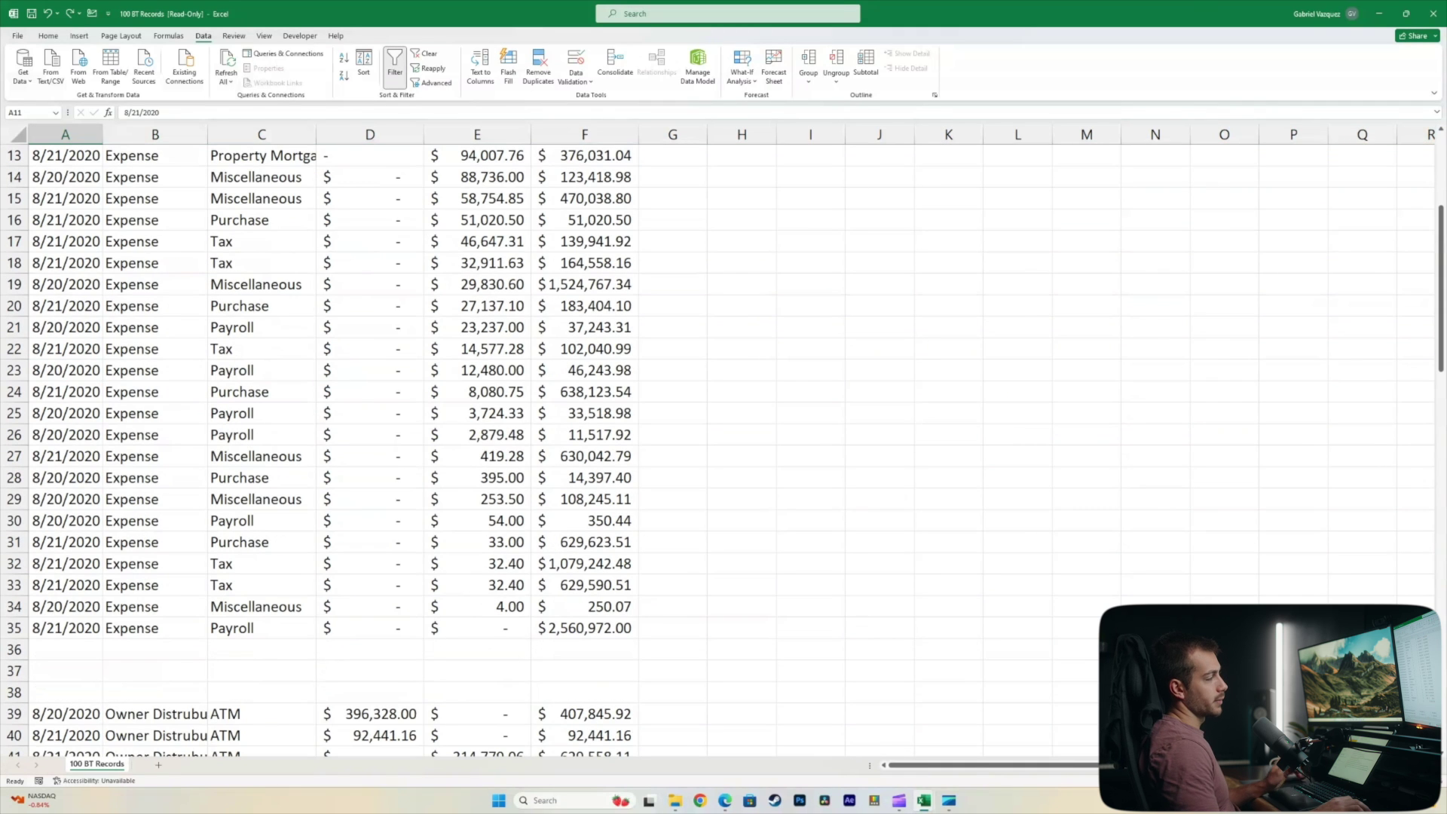
# Step: Enter the label Expense Totals in D36, directly below the Expense rows
pyautogui.click(369, 650)
pyautogui.write('Exp')
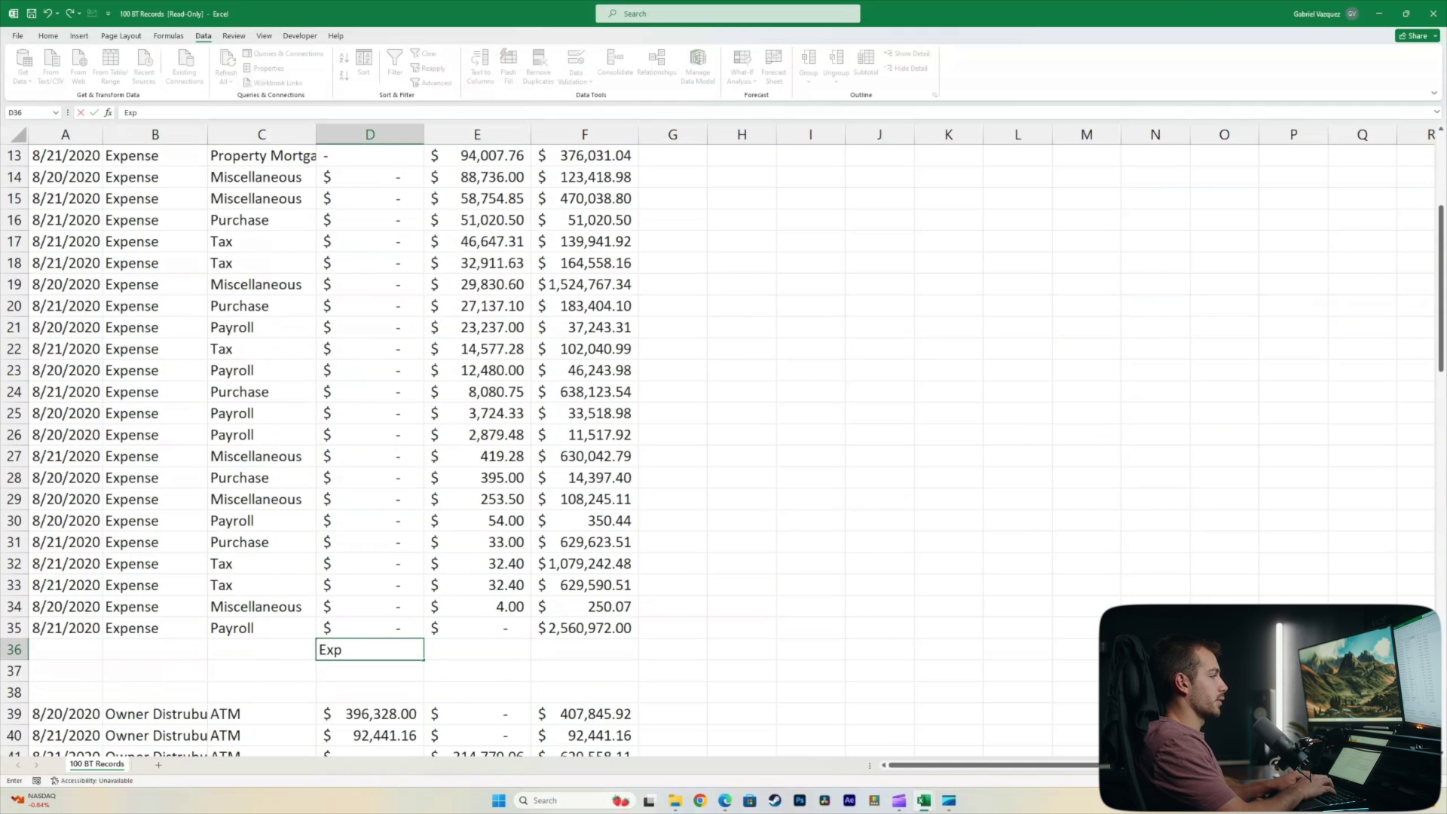
pyautogui.write('ense "To')
pyautogui.press('BackSpace')
pyautogui.press('BackSpace')
pyautogui.press('BackSpace')
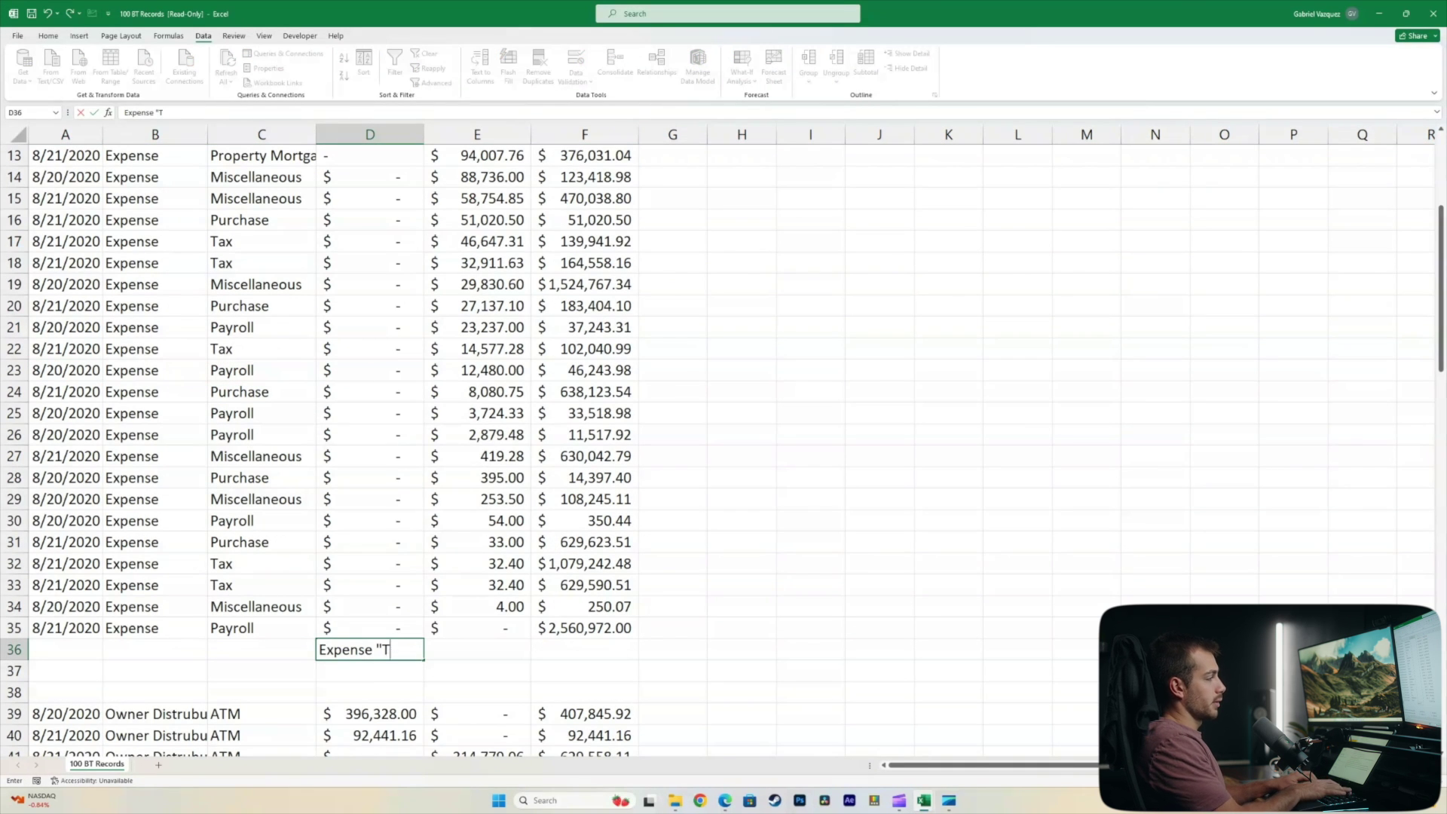
pyautogui.write('Tottal')
pyautogui.press('BackSpace')
pyautogui.press('BackSpace')
pyautogui.press('BackSpace')
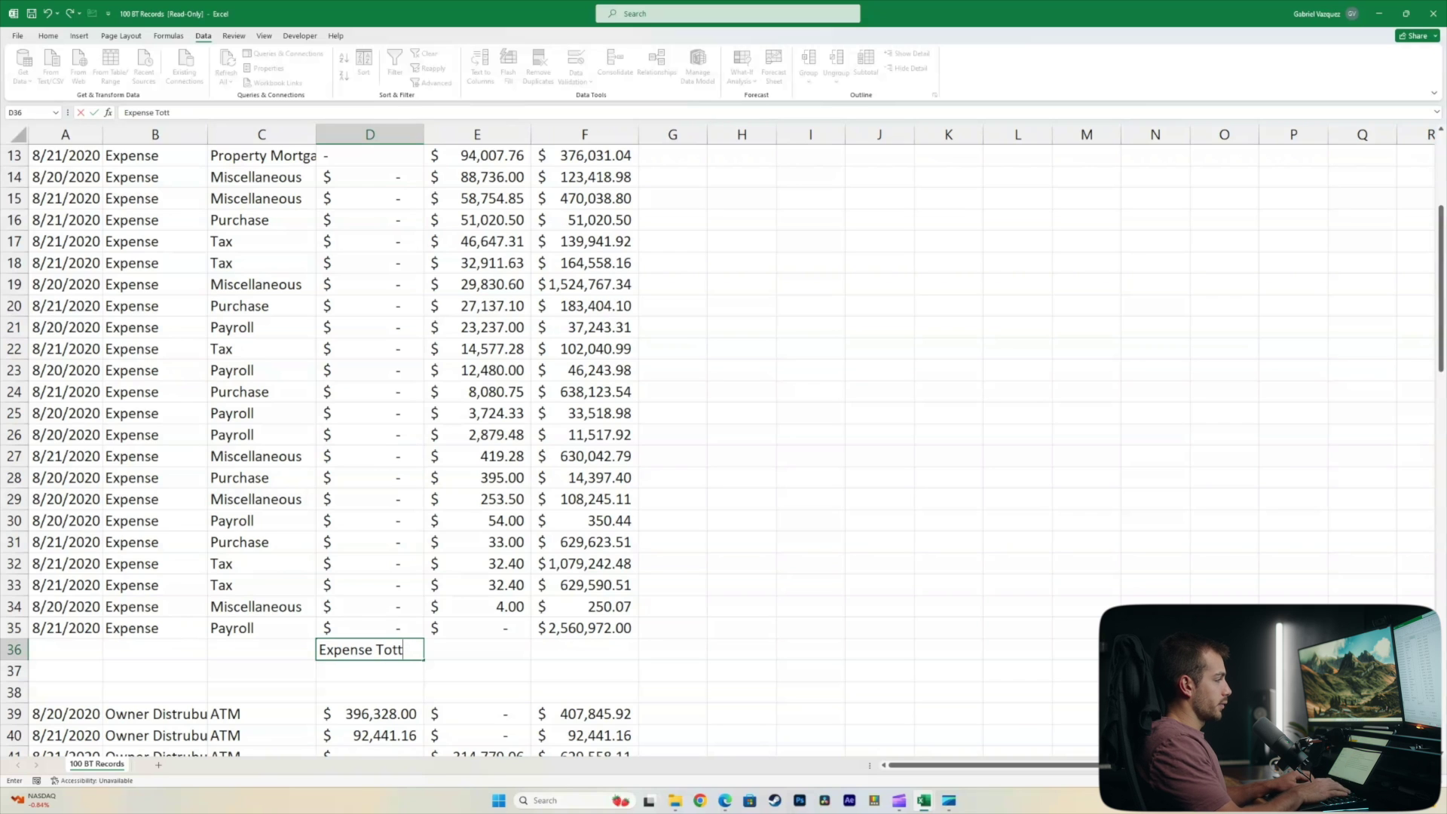
pyautogui.write('als')
pyautogui.press('Tab')
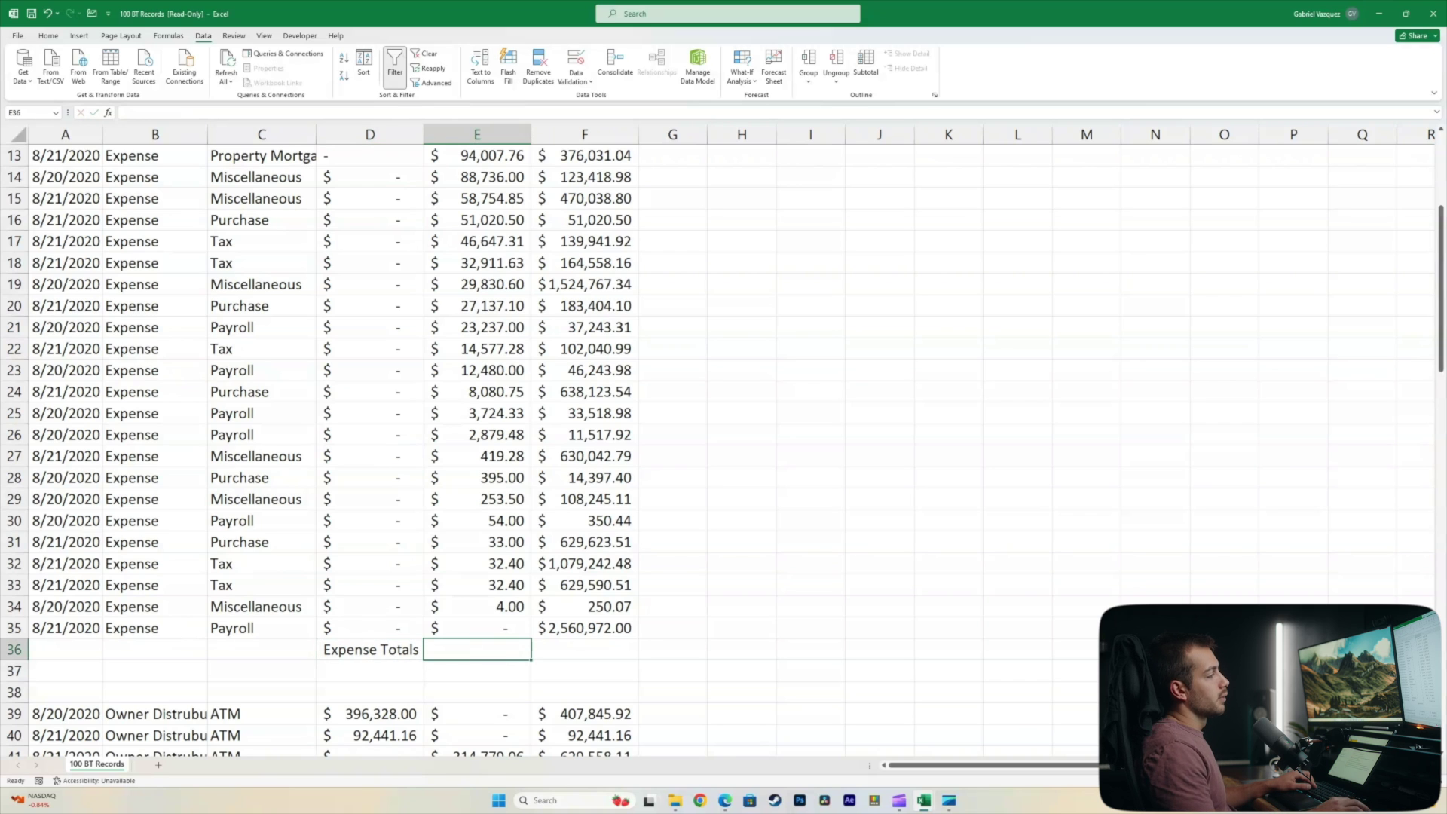
# Step: Sum the expense withdrawals E6:E35 in cell E36 with a SUM formula
pyautogui.write('=sum')
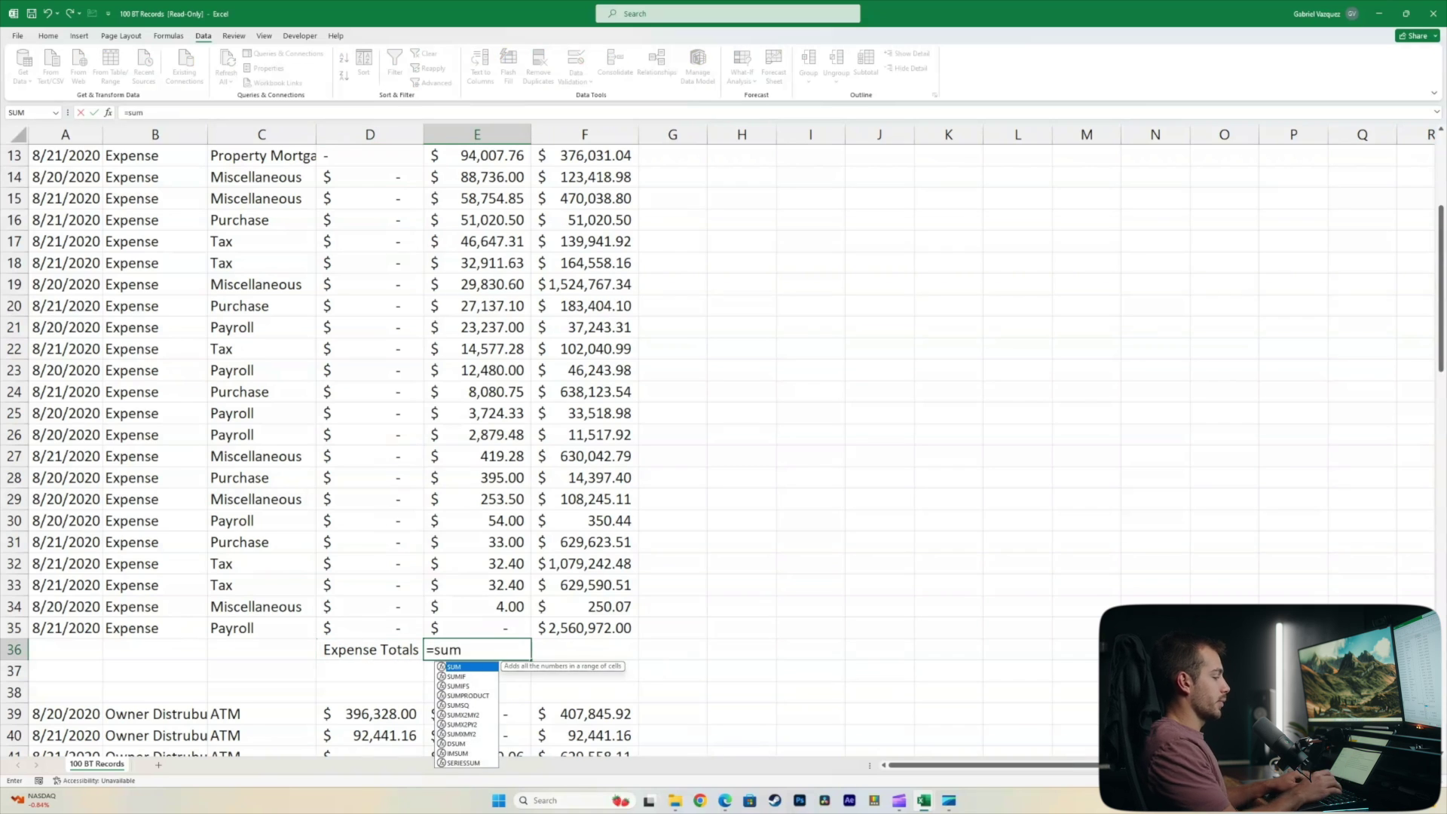
pyautogui.write('(')
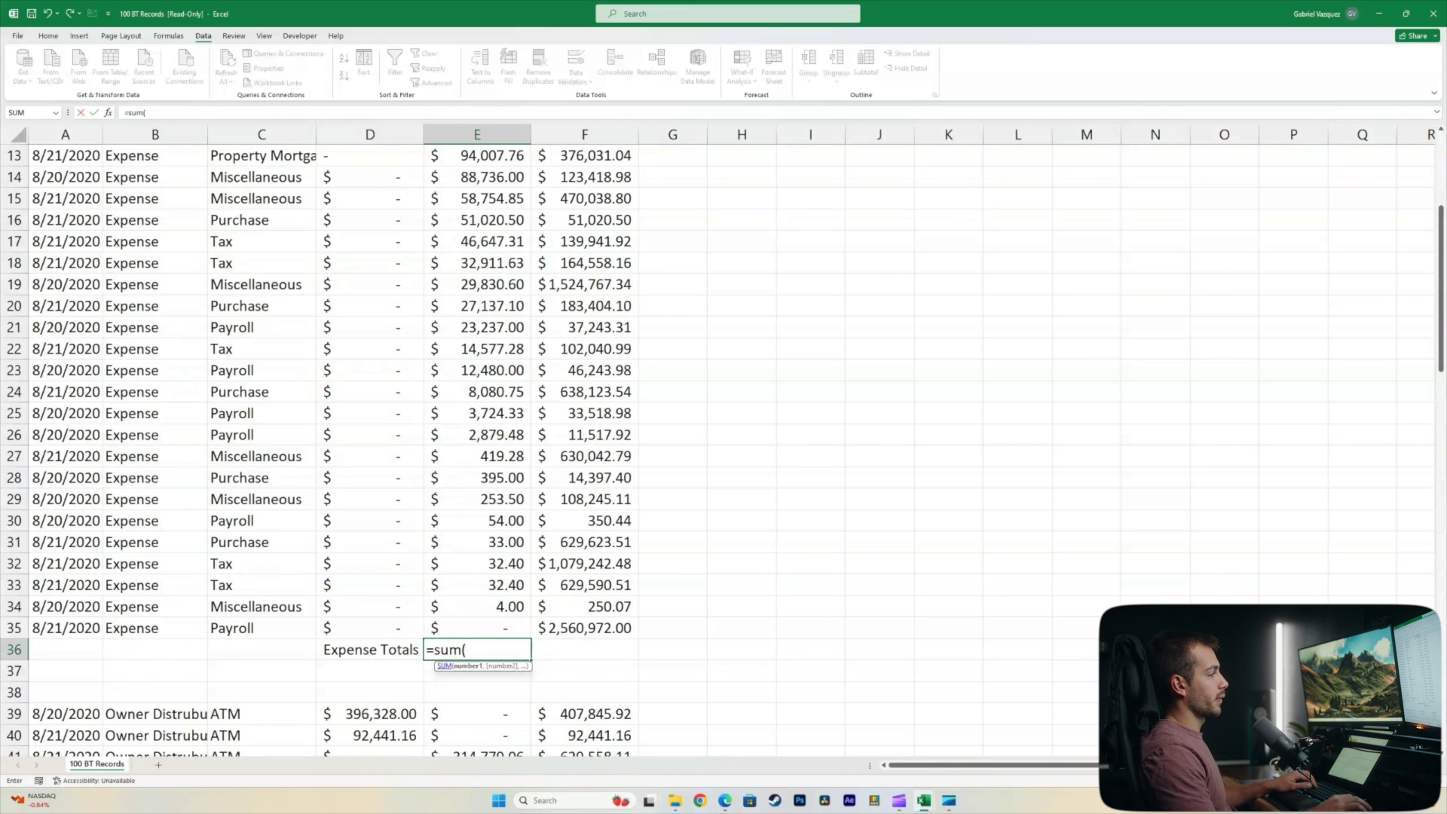
pyautogui.scroll(4, 331, 452)
pyautogui.moveTo(477, 263); pyautogui.dragTo(512, 693)
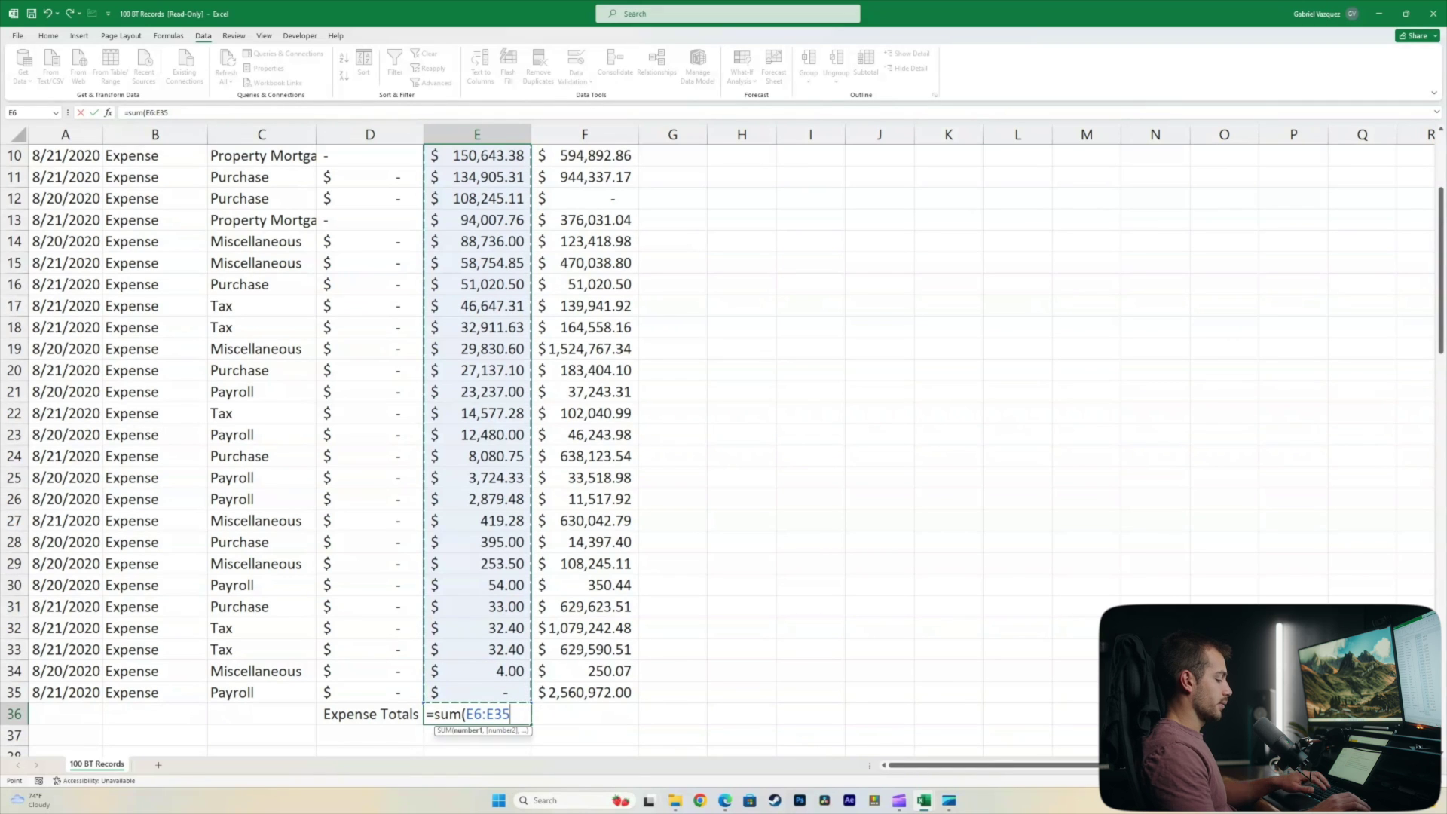
pyautogui.press('Return')
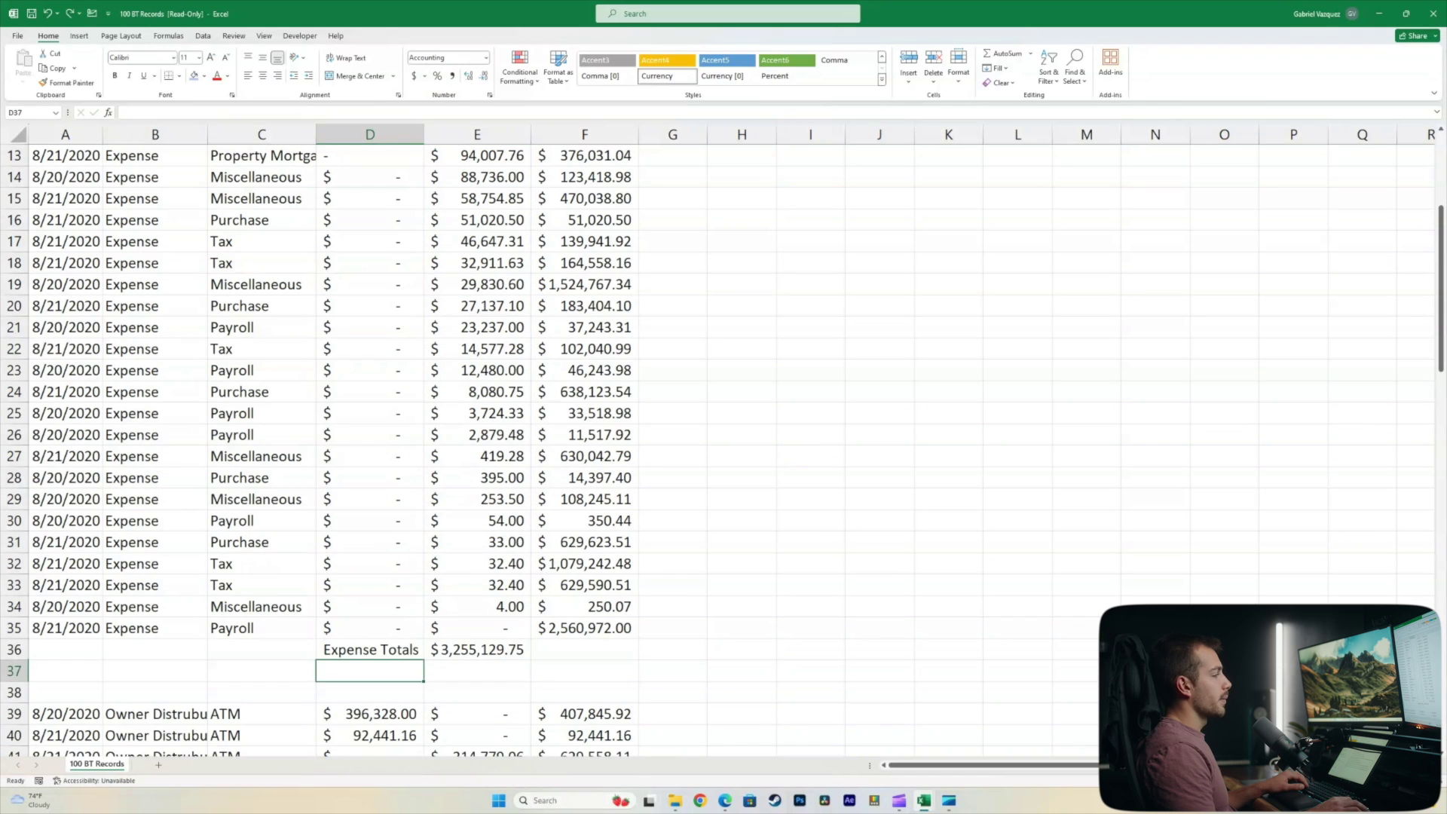
# Step: Make the Expense Totals label and its amount in D36:E36 bold with a red fill
pyautogui.moveTo(370, 649); pyautogui.dragTo(477, 650)
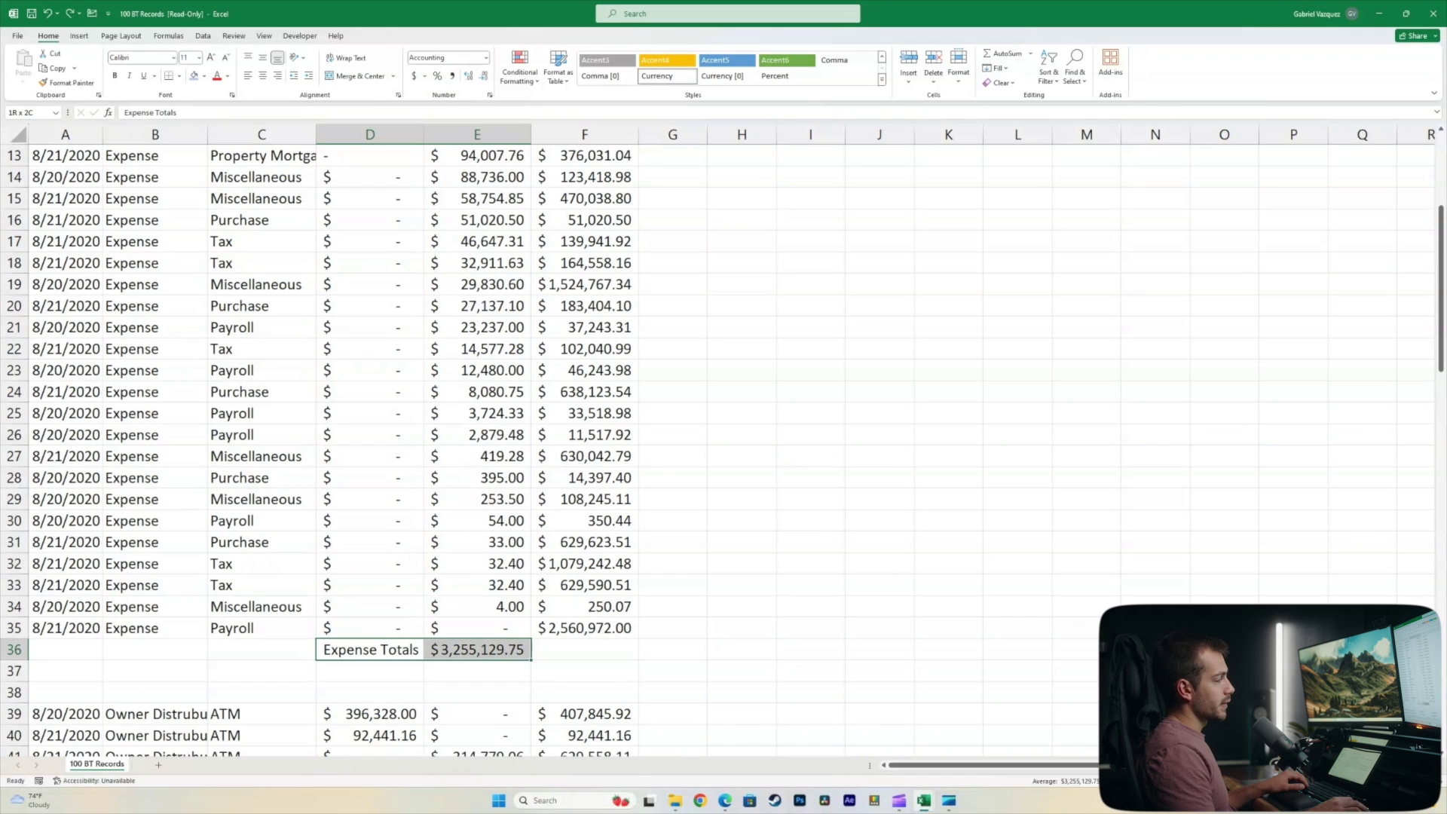
pyautogui.hotkey('ctrl', 'b')
pyautogui.click(204, 76)
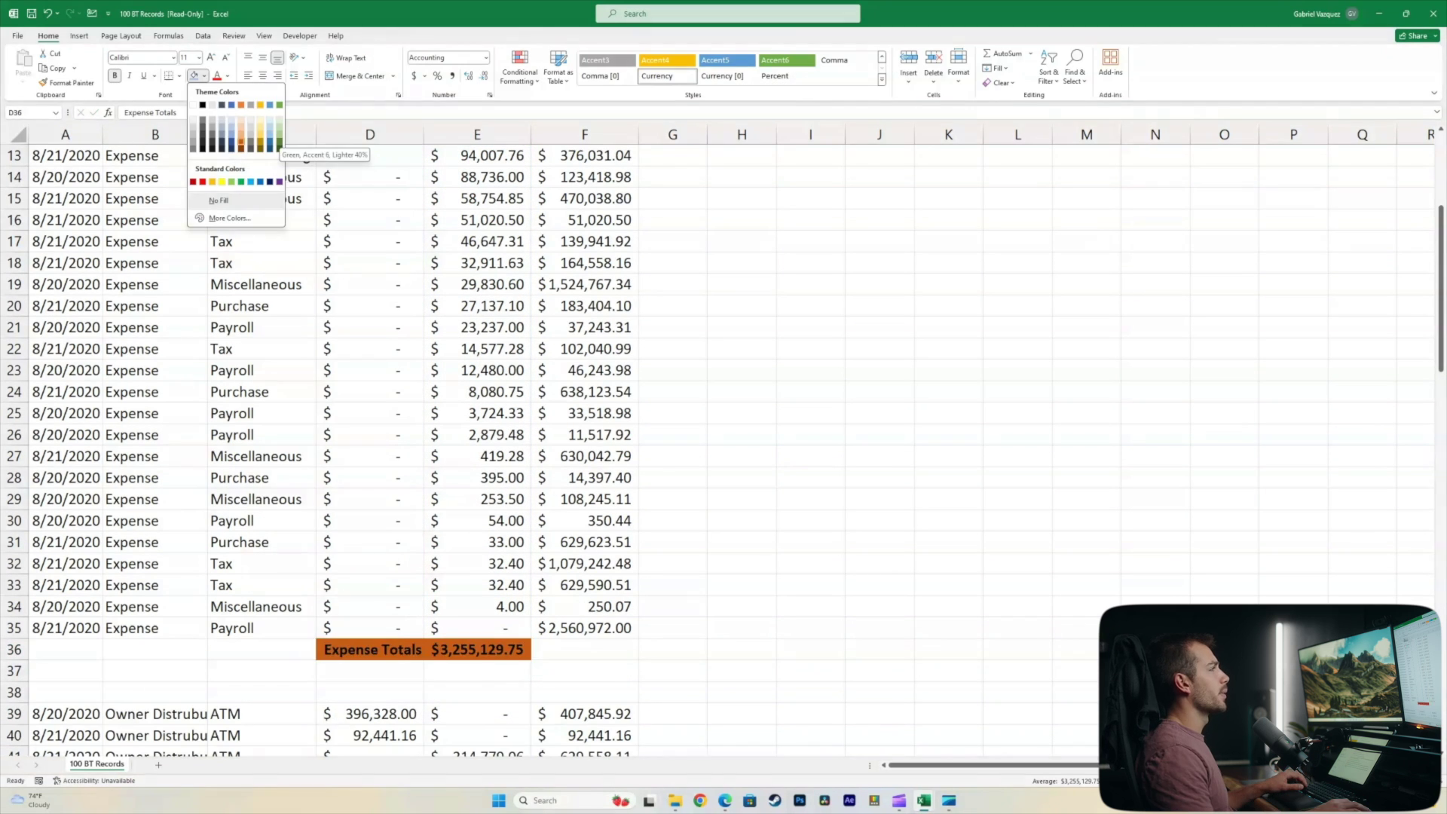
pyautogui.click(203, 181)
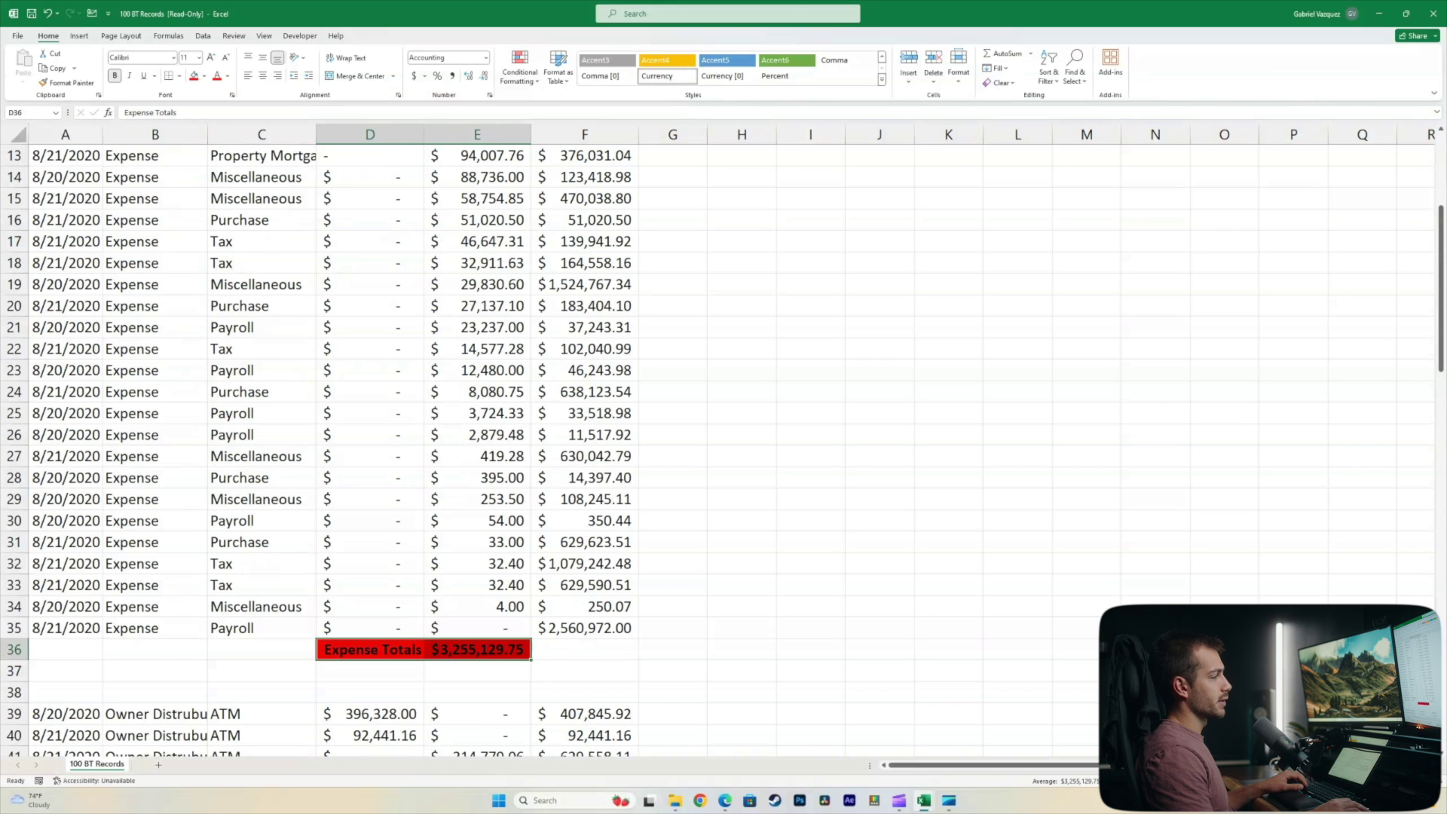
pyautogui.click(811, 692)
# Step: Enter the label Revenue Totals in D93 and sum the Revenue deposits in column D down to D92 in E93
pyautogui.scroll(2, 810, 692)
pyautogui.scroll(-14, 678, 452)
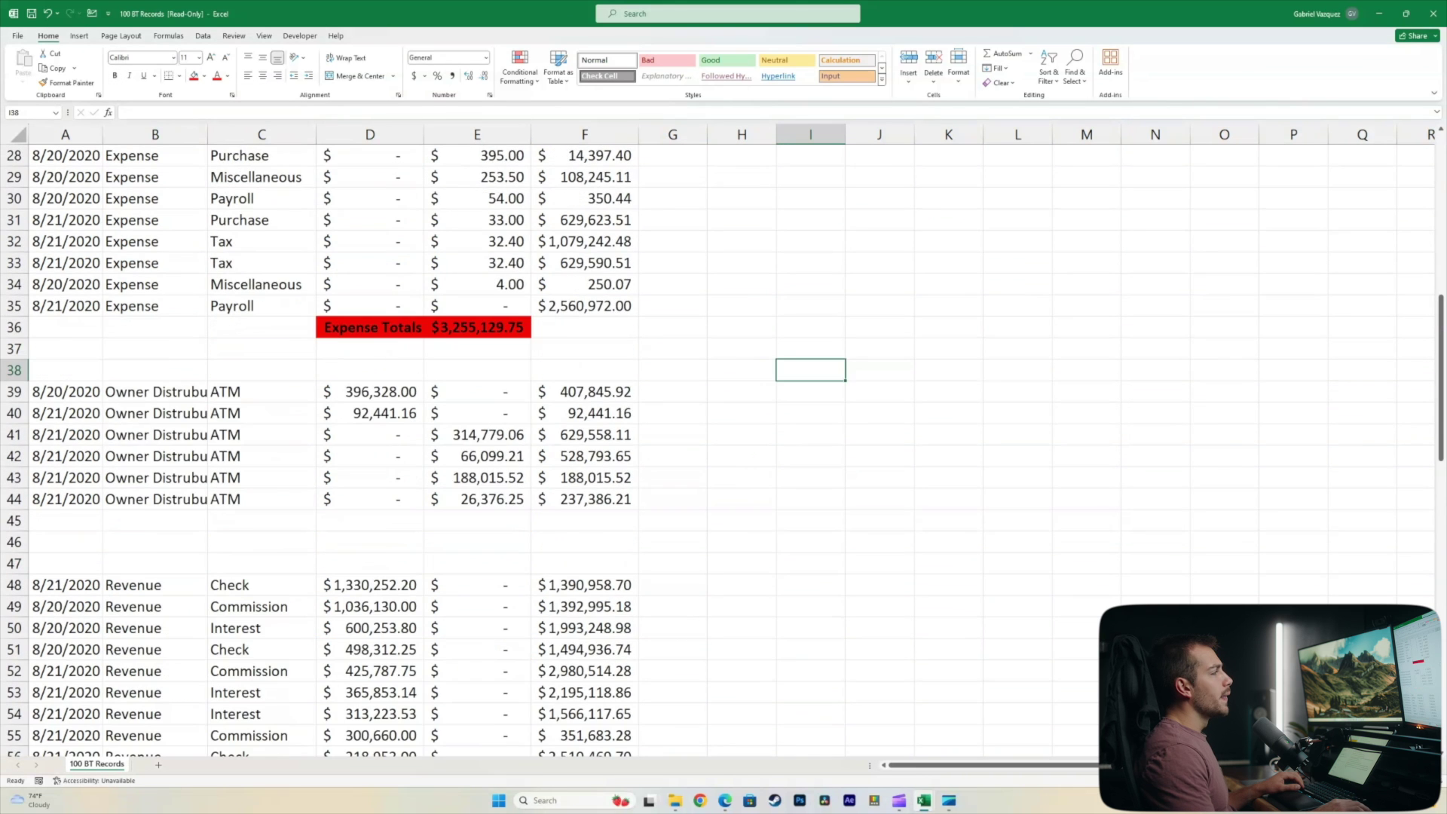
pyautogui.scroll(-9, 678, 452)
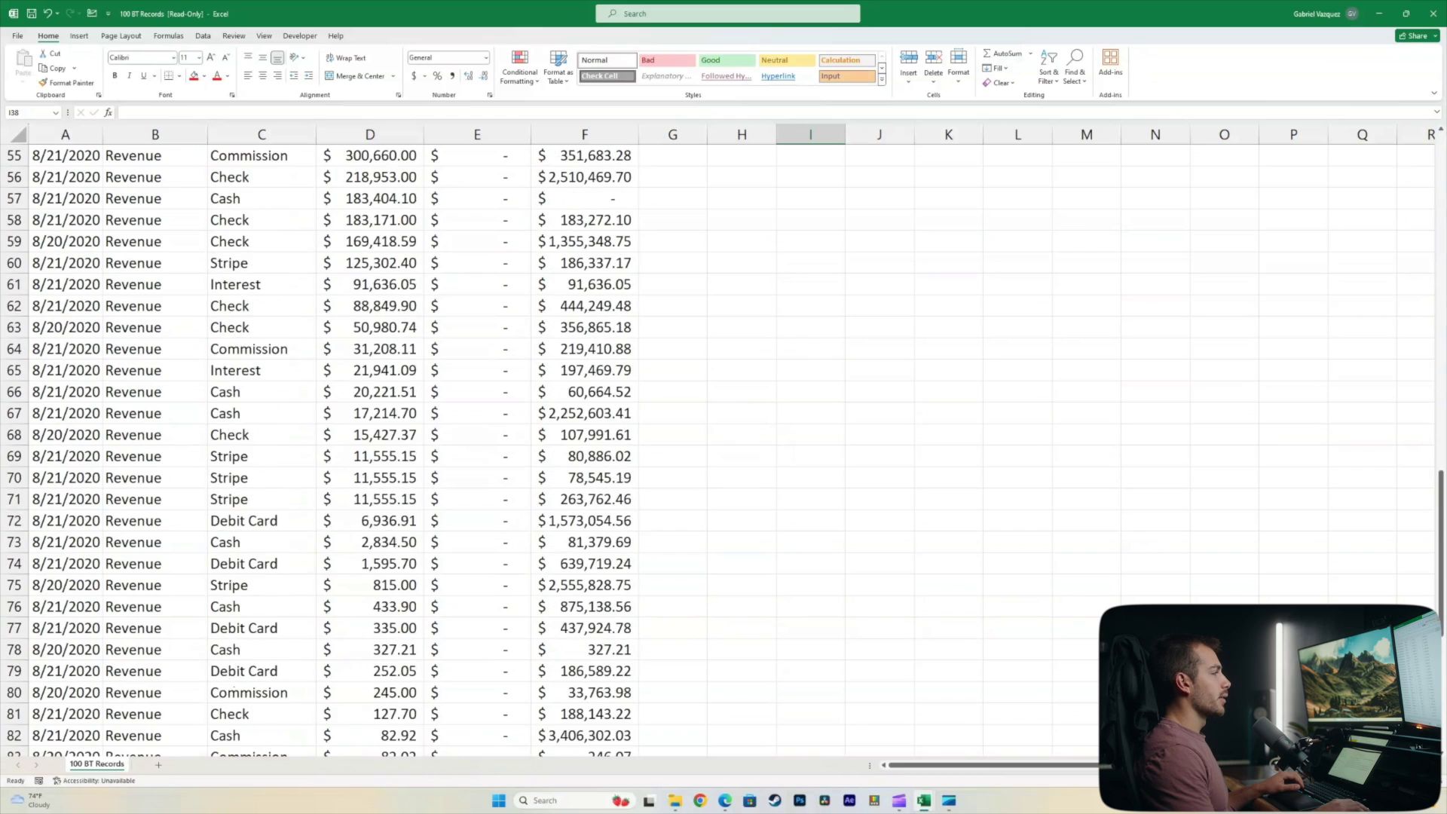
pyautogui.click(369, 456)
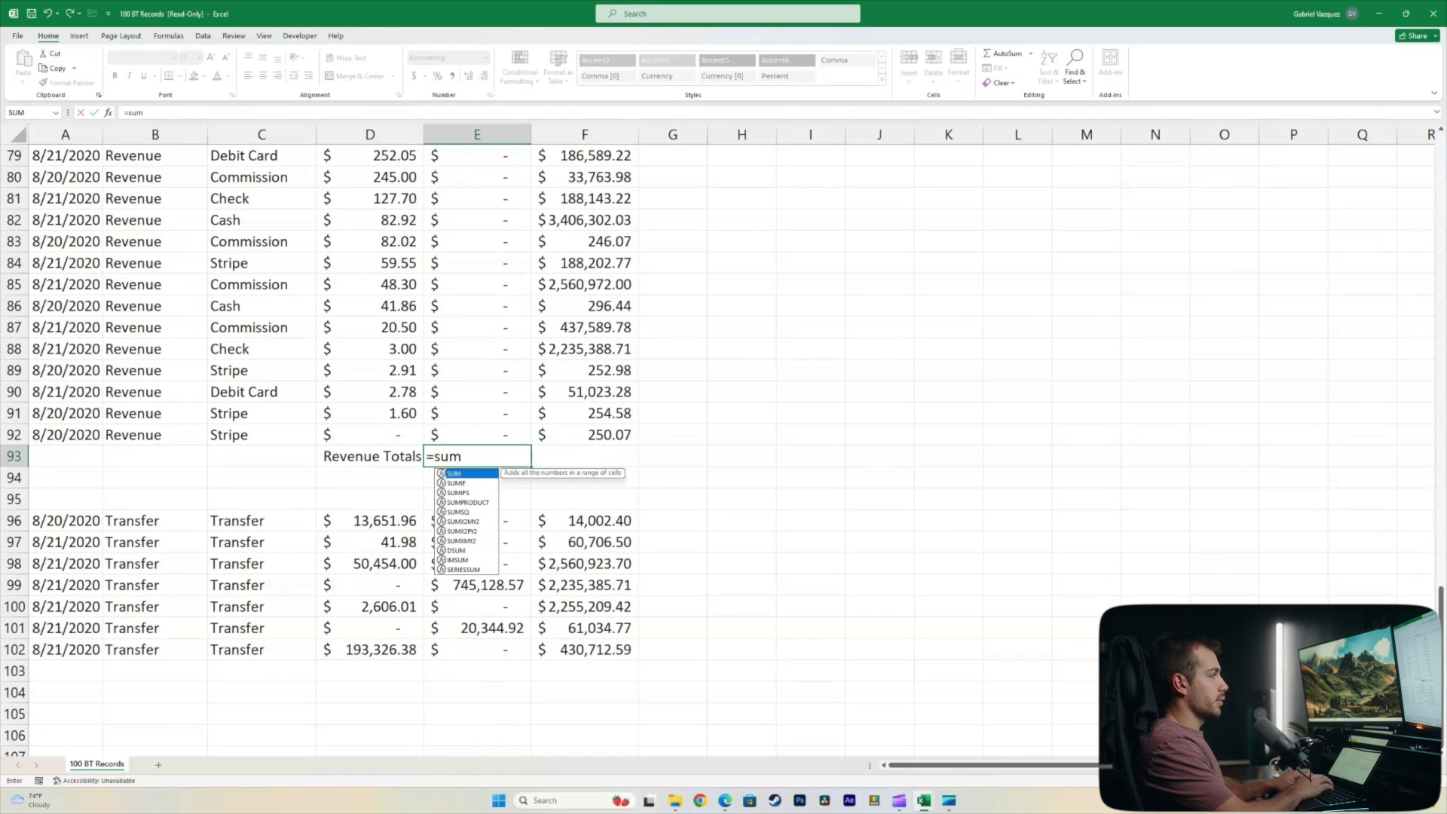
pyautogui.write('((')
pyautogui.scroll(14, 678, 452)
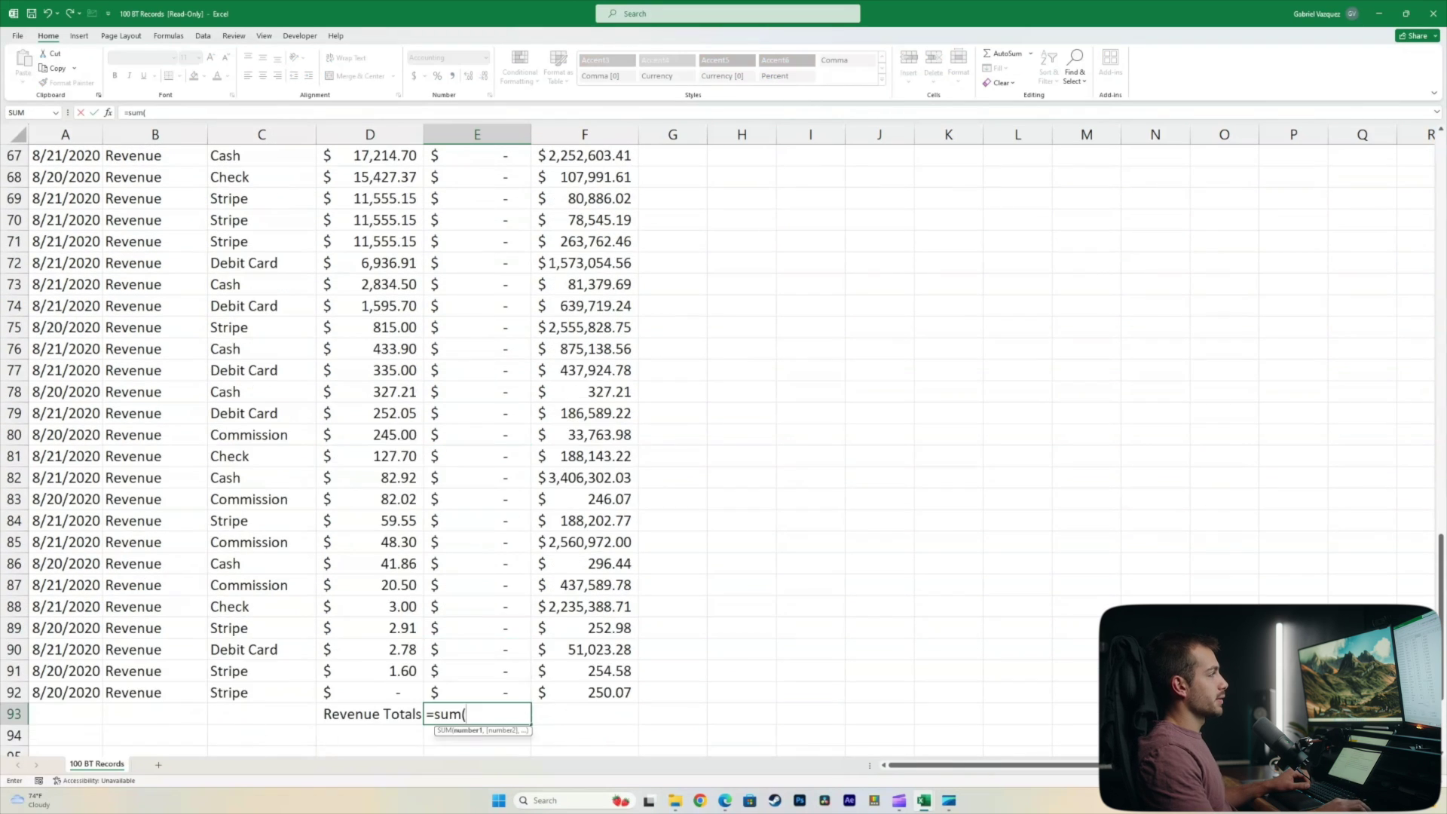
pyautogui.moveTo(369, 391); pyautogui.dragTo(370, 692)
pyautogui.hotkey('ctrl', 'Return')
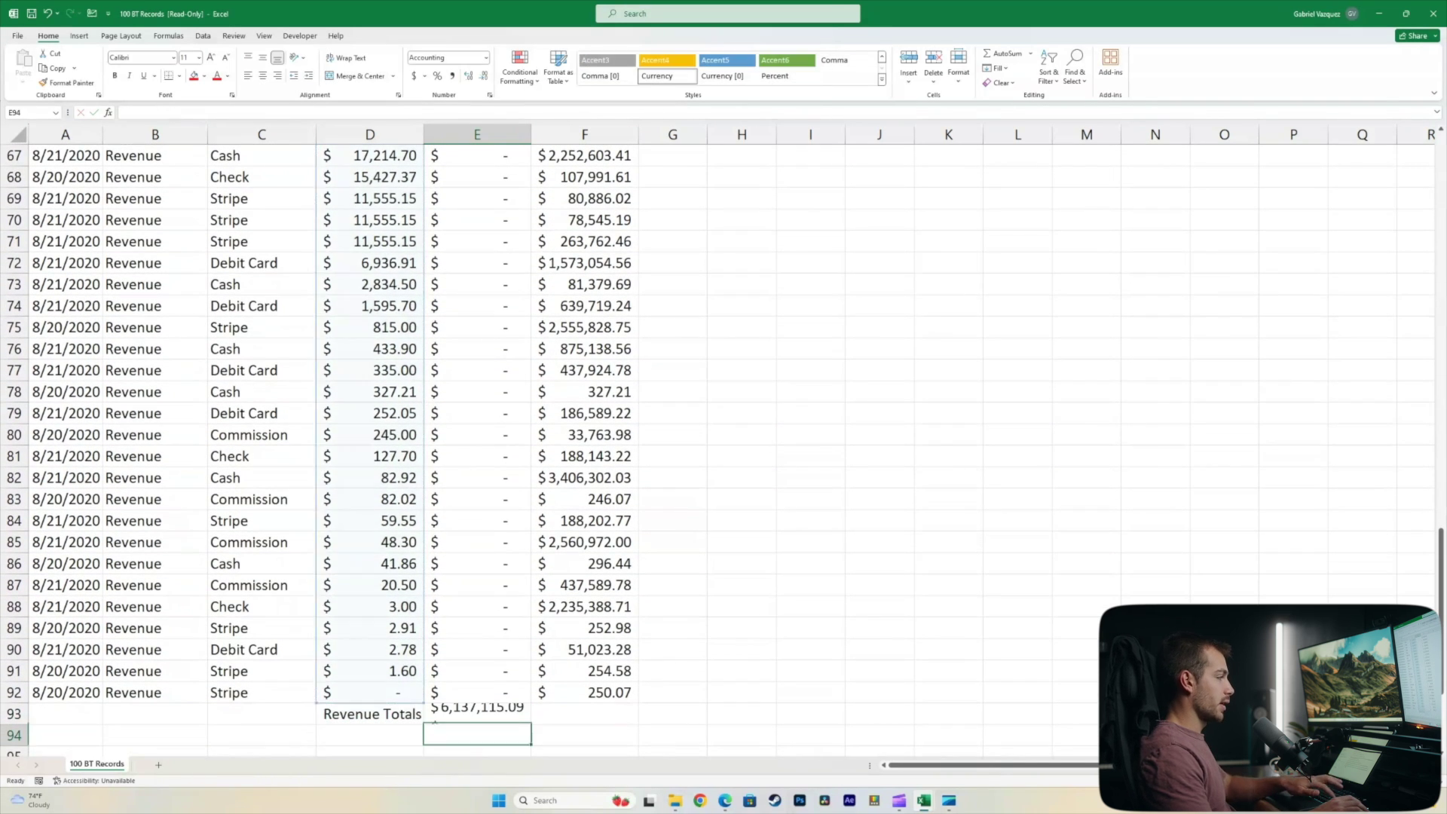
# Step: Make the Revenue Totals label and its amount in D93:E93 bold with a light green fill
pyautogui.hotkey('shift', 'Left')
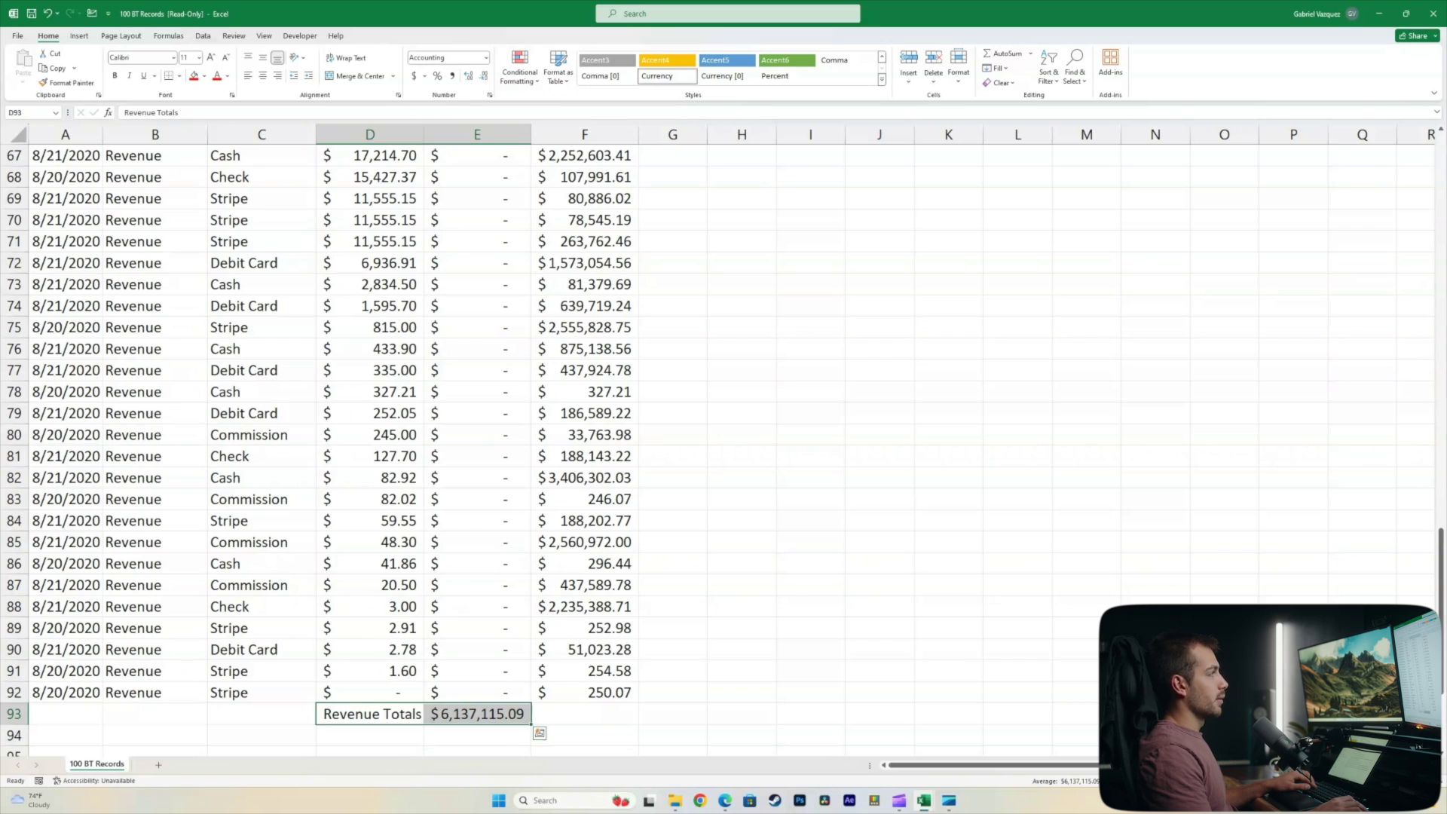
pyautogui.hotkey('ctrl', 'b')
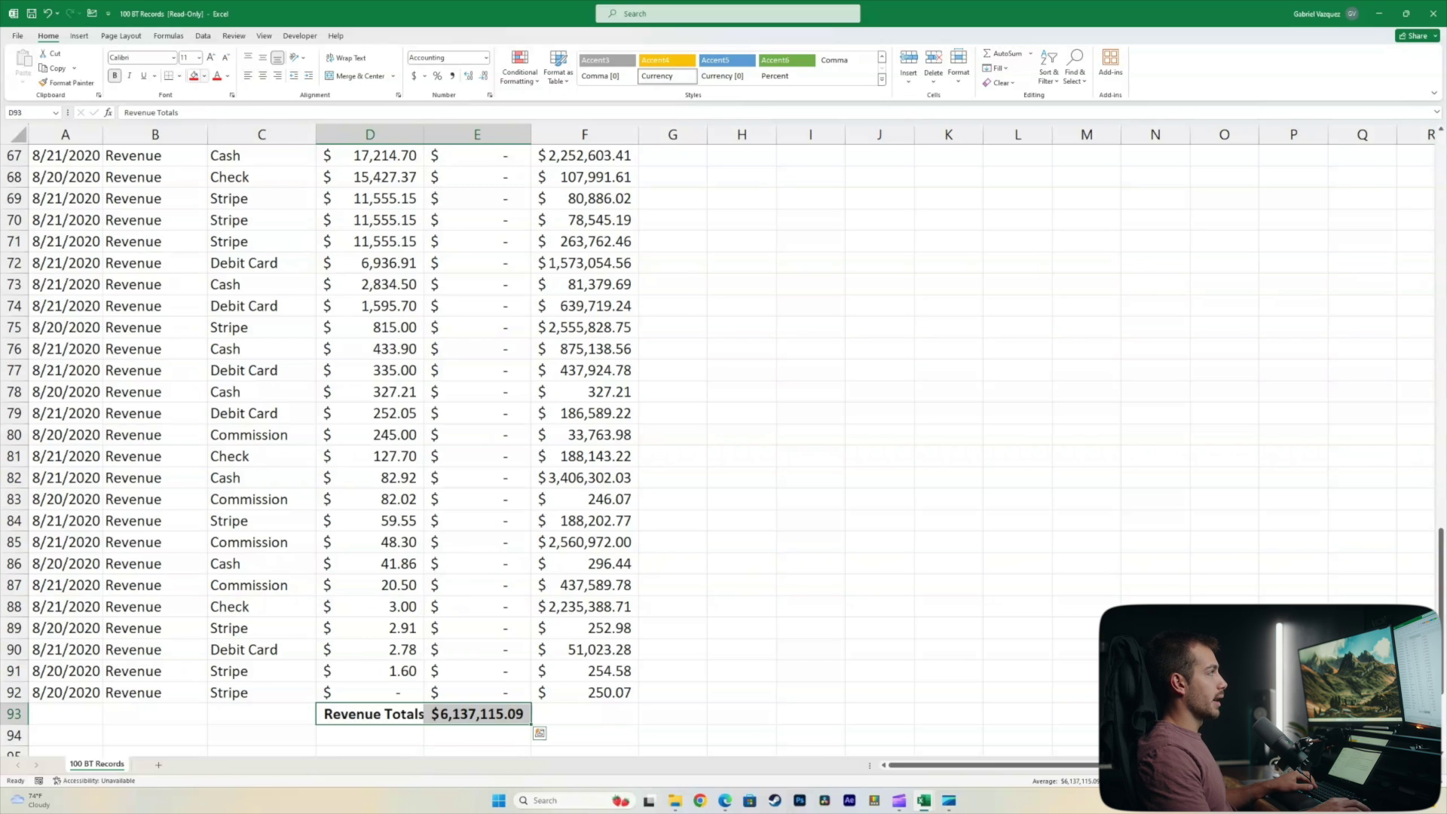
pyautogui.click(204, 76)
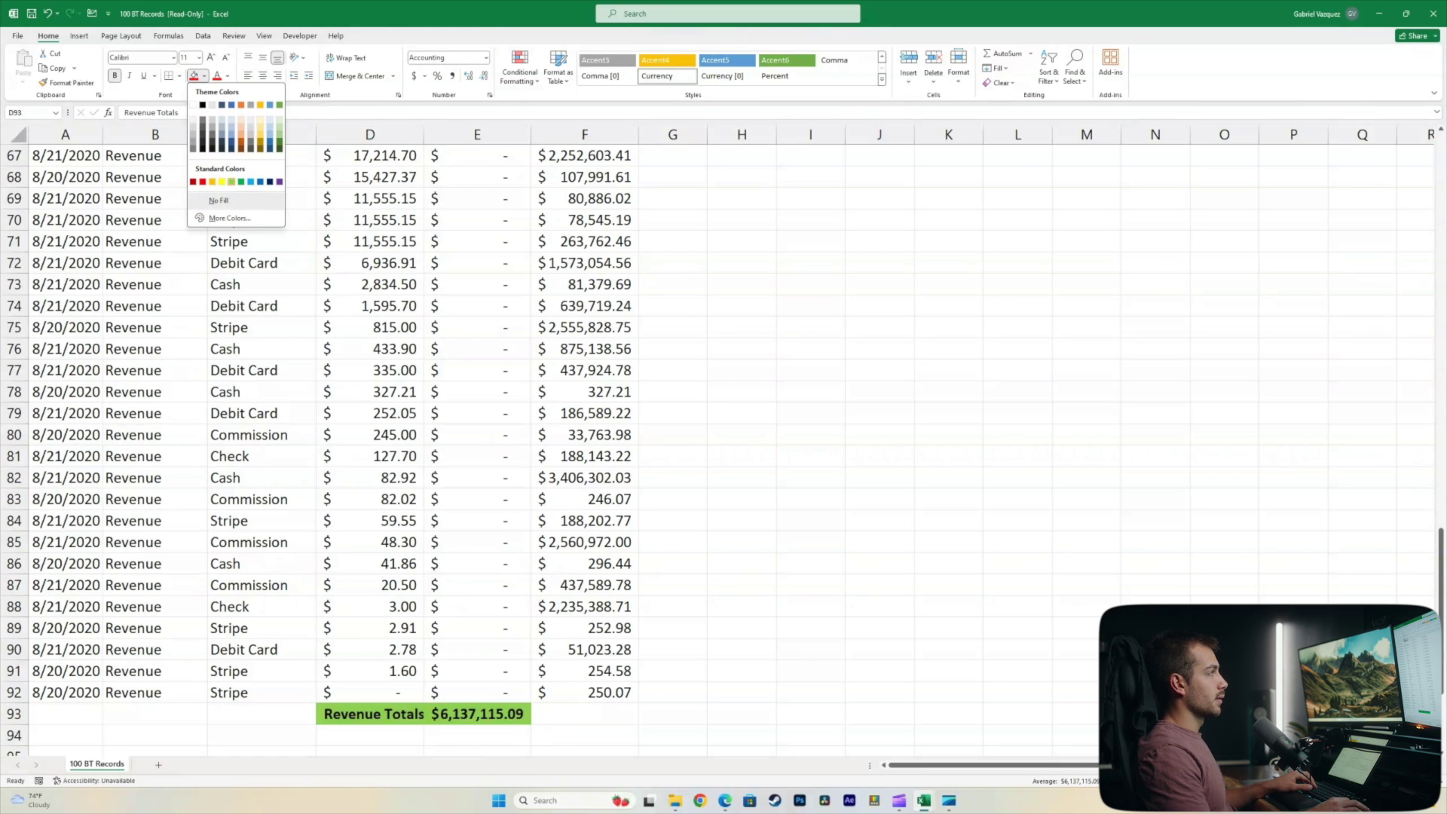
pyautogui.click(231, 181)
pyautogui.click(584, 692)
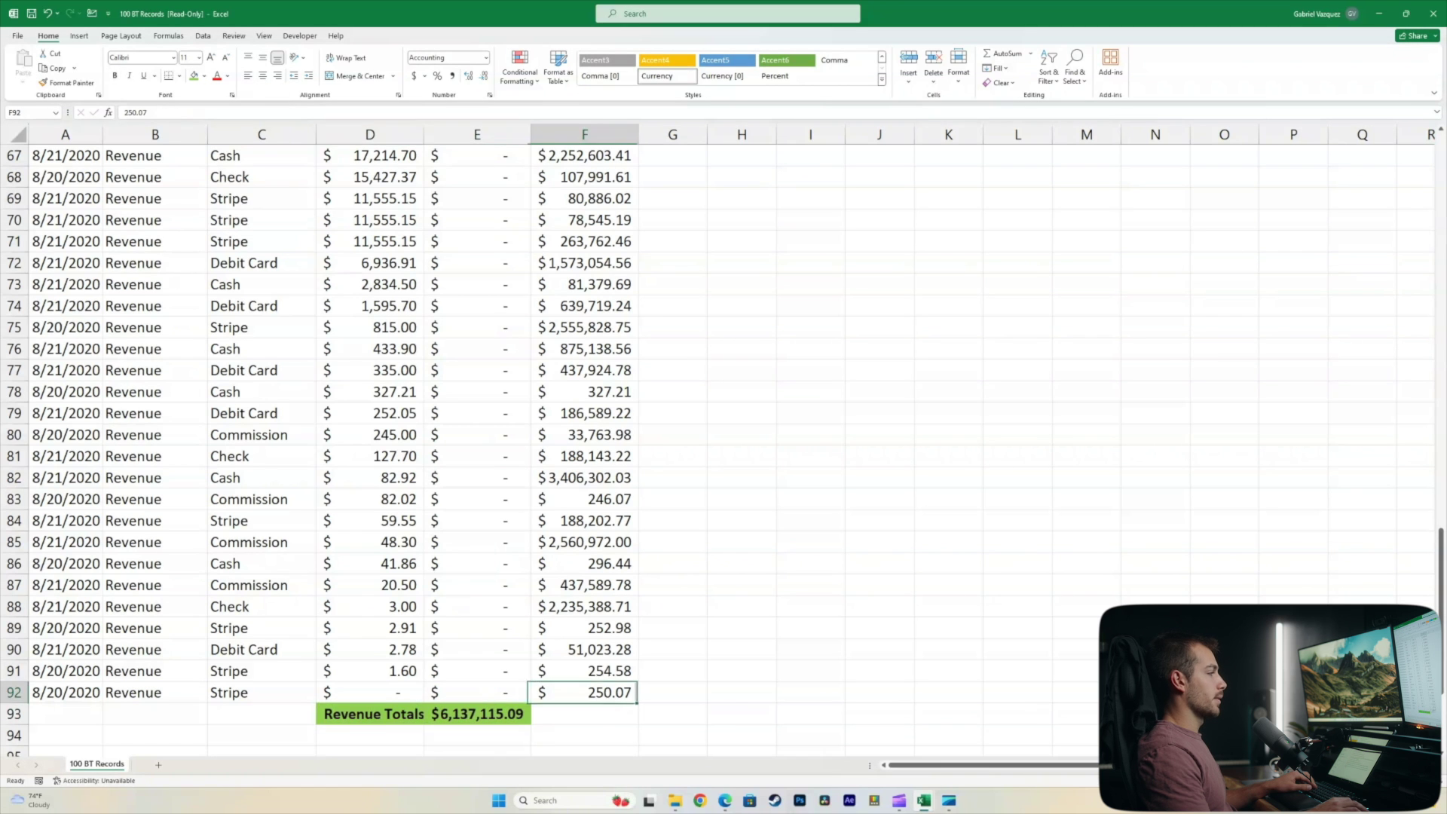
# Step: Copy the Revenue Totals and Expense Totals labels and amounts into H2:I3 beside the sheet heading, keeping their fills
pyautogui.moveTo(369, 714); pyautogui.dragTo(477, 713)
pyautogui.hotkey('ctrl', 'c')
pyautogui.scroll(20, 477, 452)
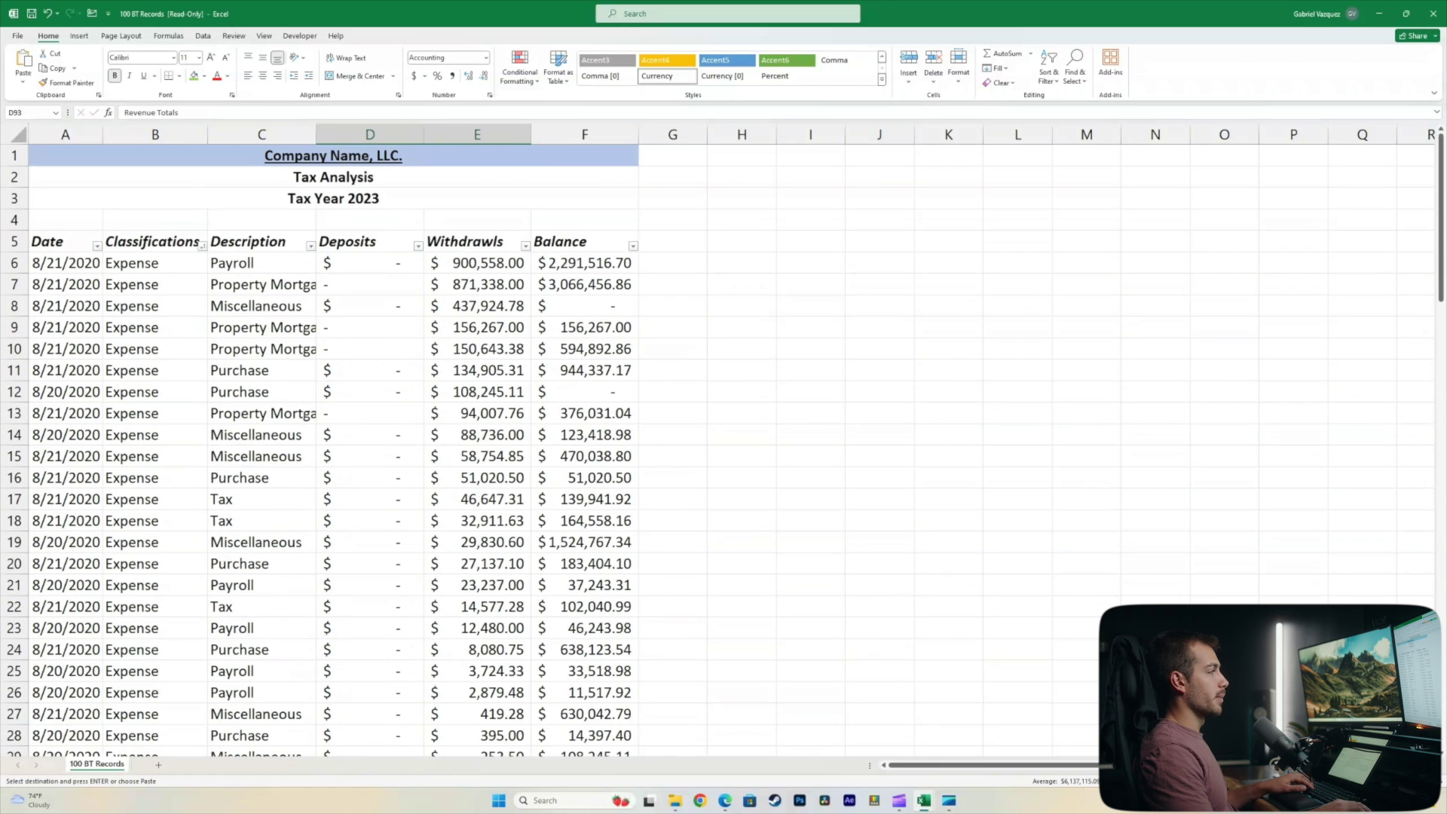
pyautogui.scroll(-3, 477, 452)
pyautogui.scroll(3, 477, 452)
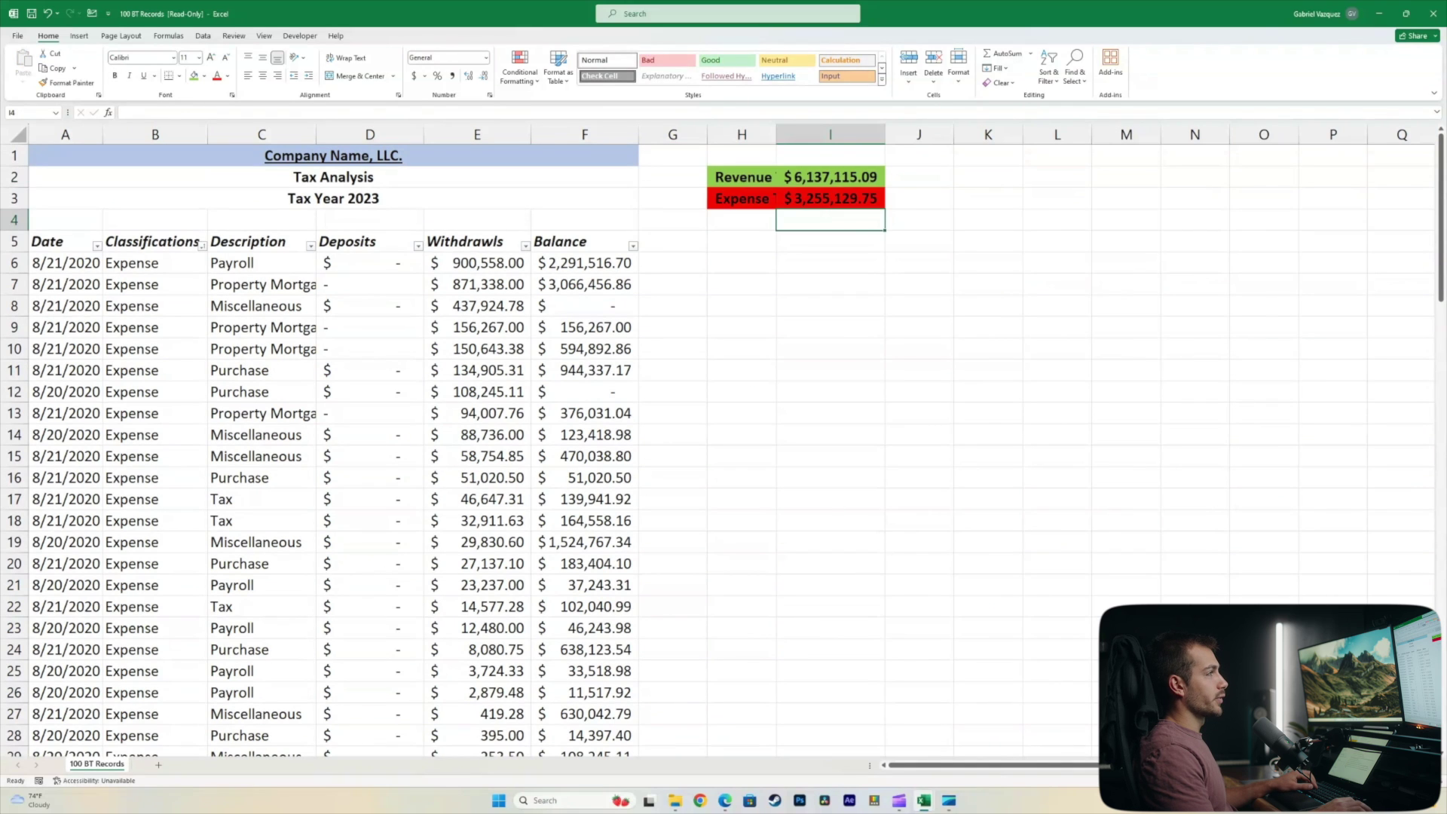
# Step: Enter a bold Profit label in H4 below the copied totals and give it a green fill
pyautogui.press('Up')
pyautogui.press('Up')
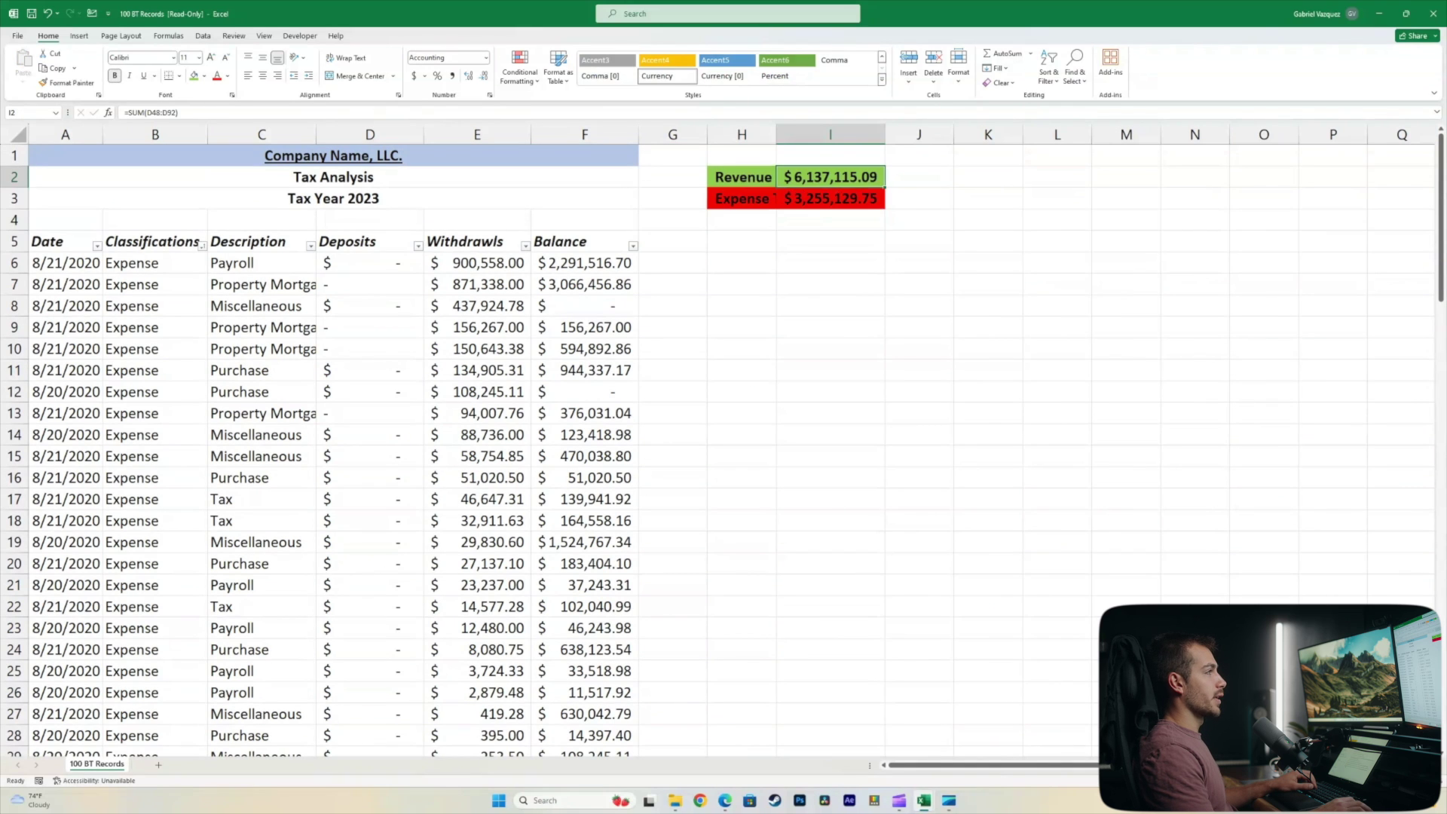
pyautogui.press('Down')
pyautogui.press('Down')
pyautogui.press('Left')
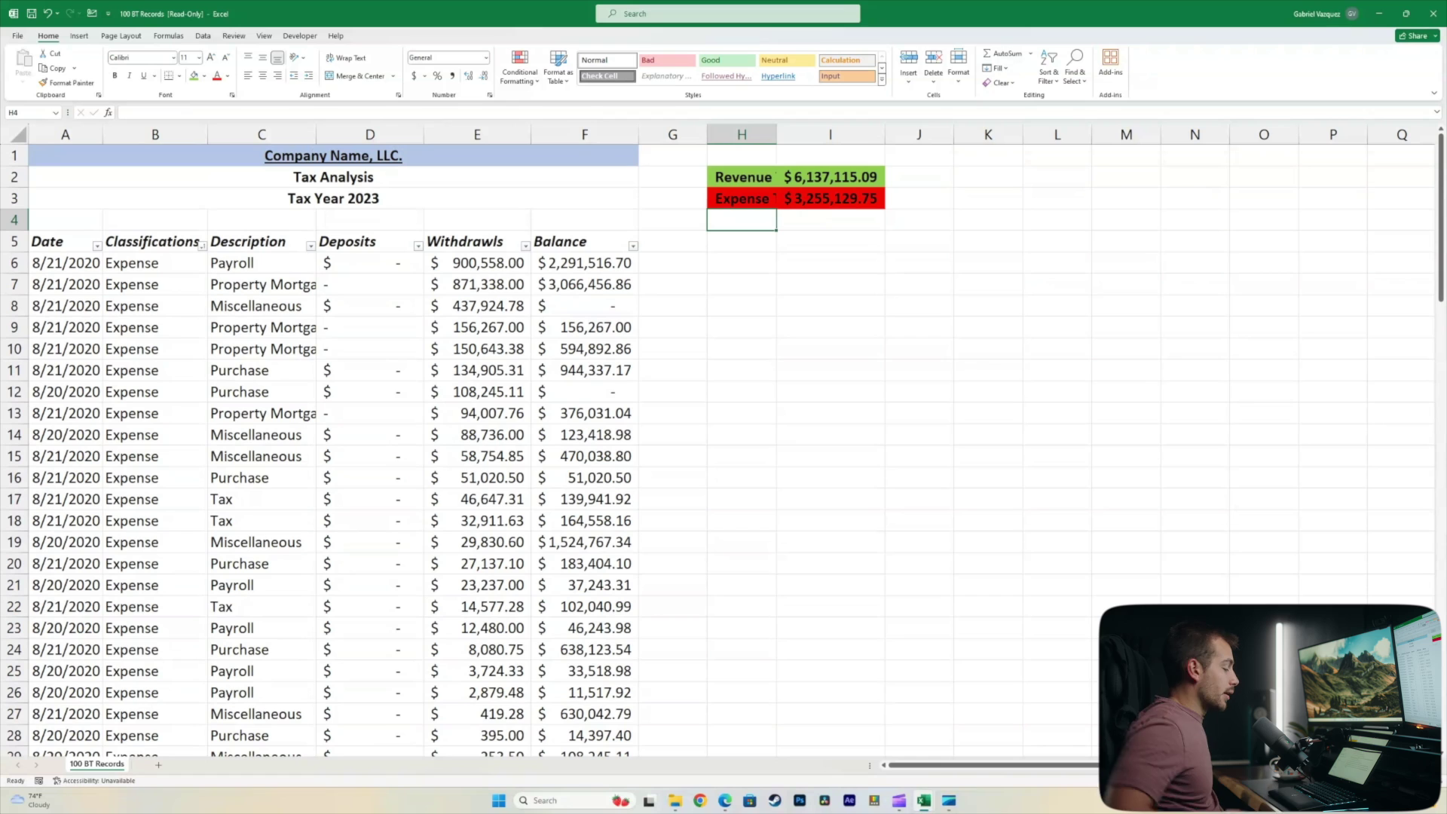
pyautogui.write('Profit')
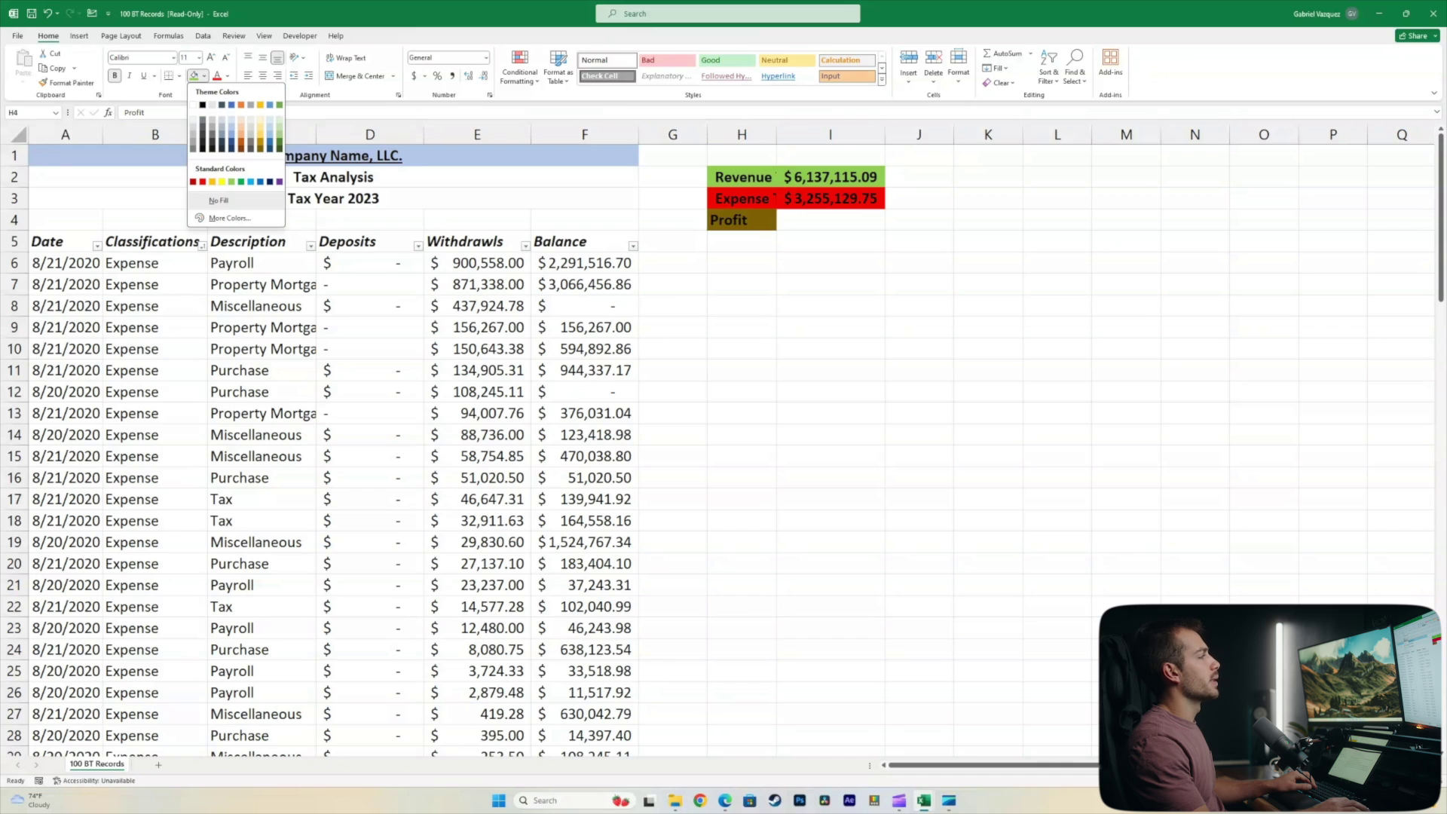
pyautogui.click(242, 182)
# Step: Calculate the profit in I4 by subtracting expenses from revenue with the formula =I2-I3
pyautogui.press('Right')
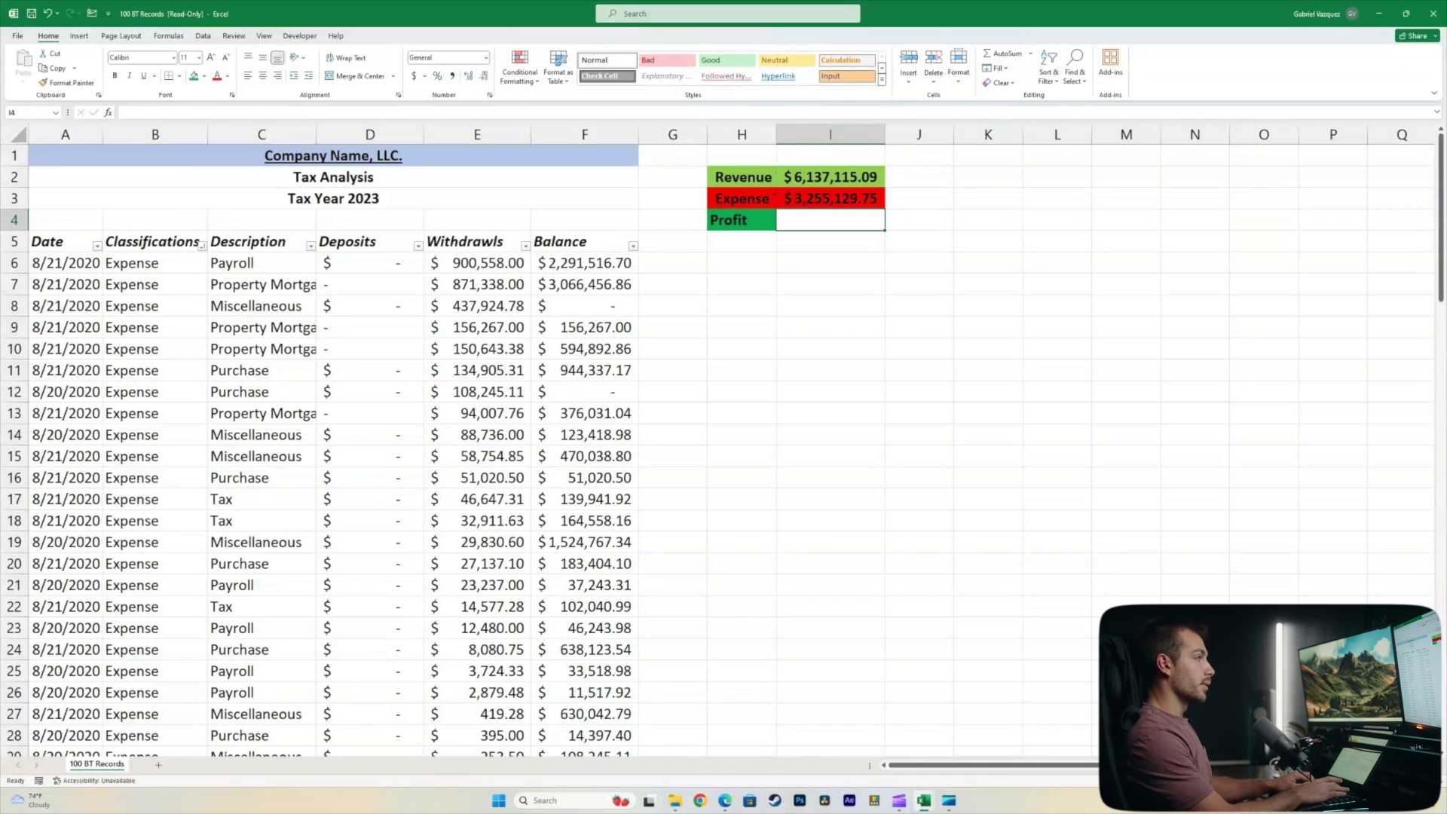
pyautogui.write('=i2')
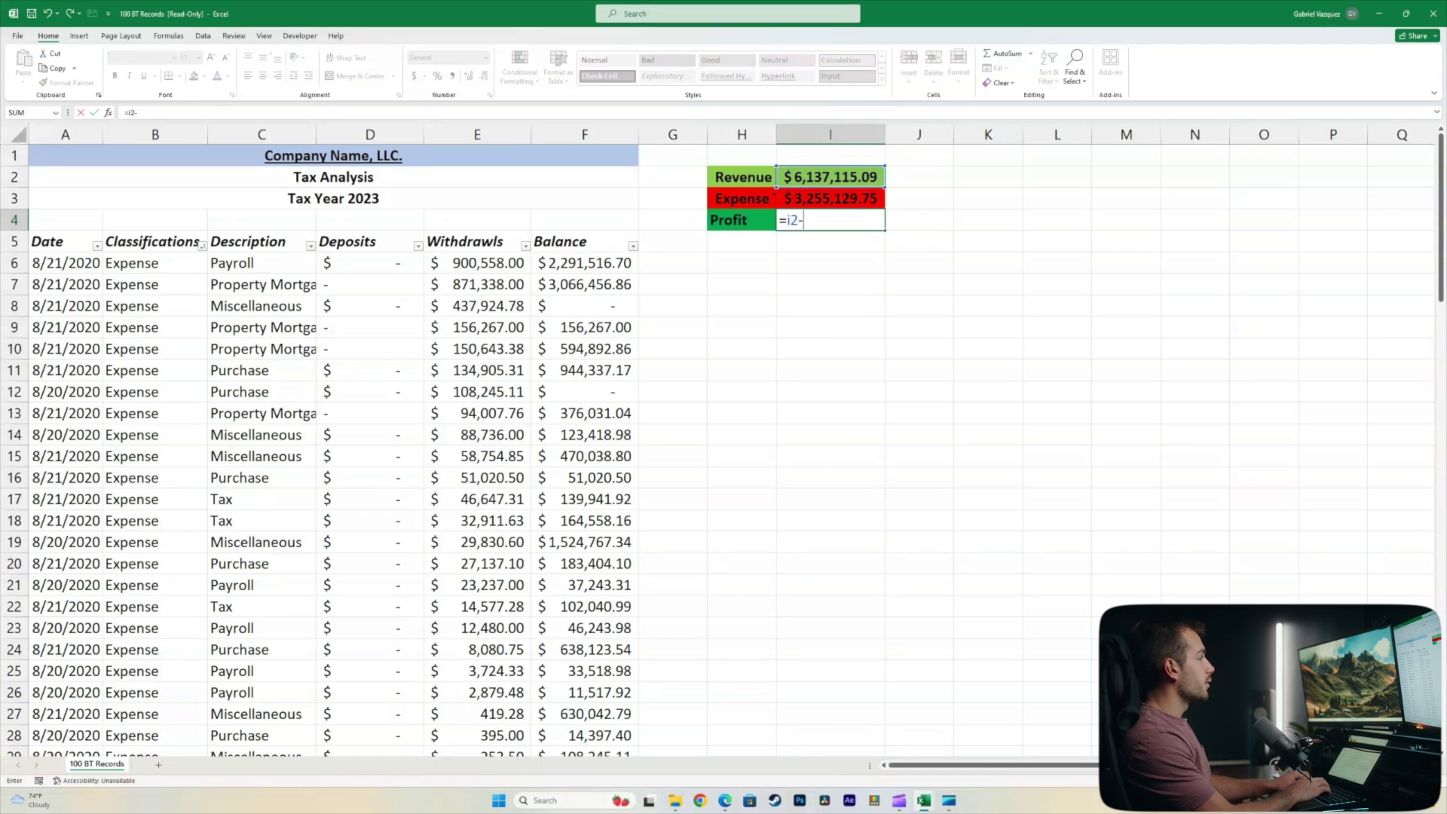
pyautogui.write('-i')
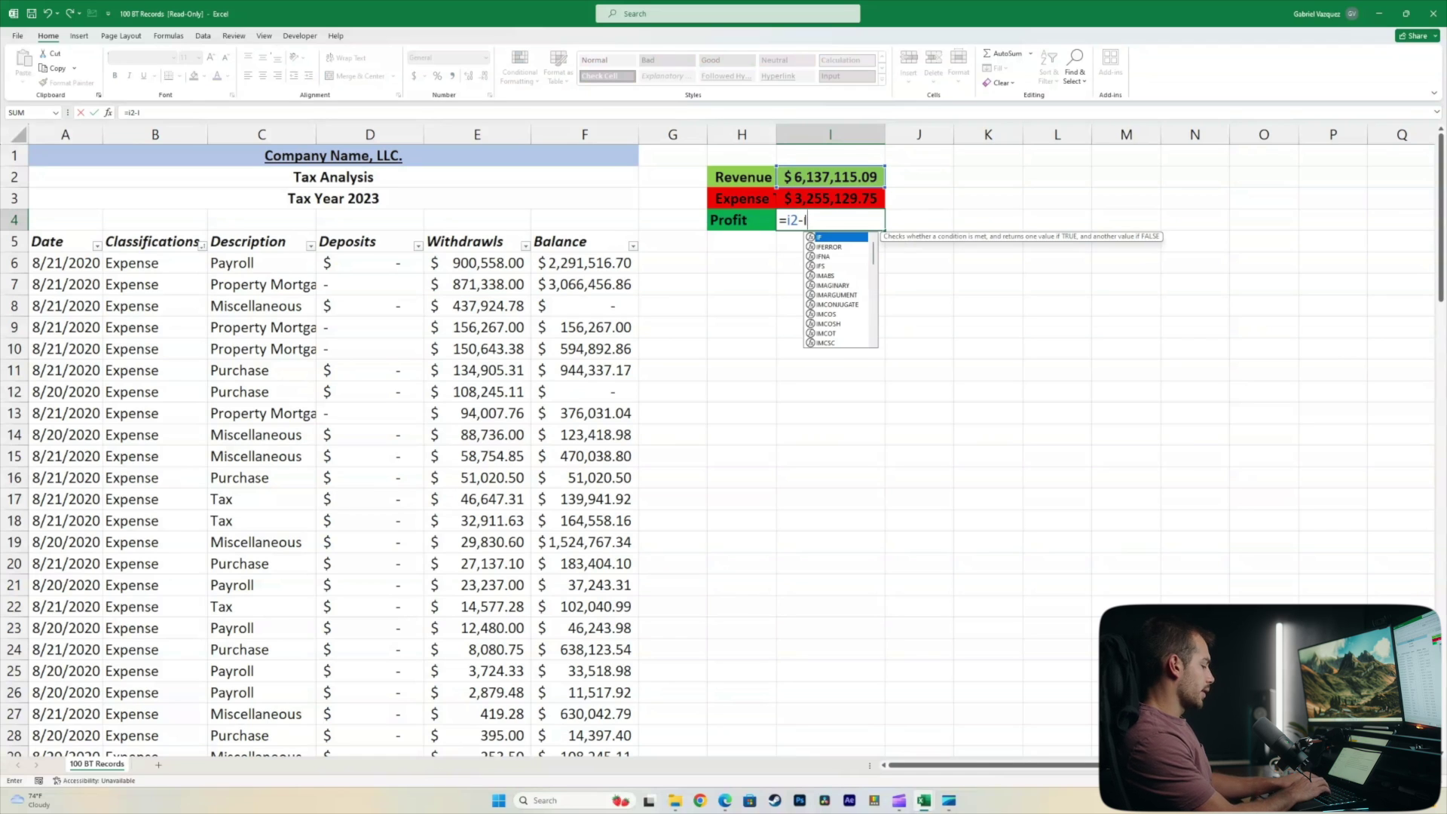
pyautogui.write('3')
pyautogui.press('Return')
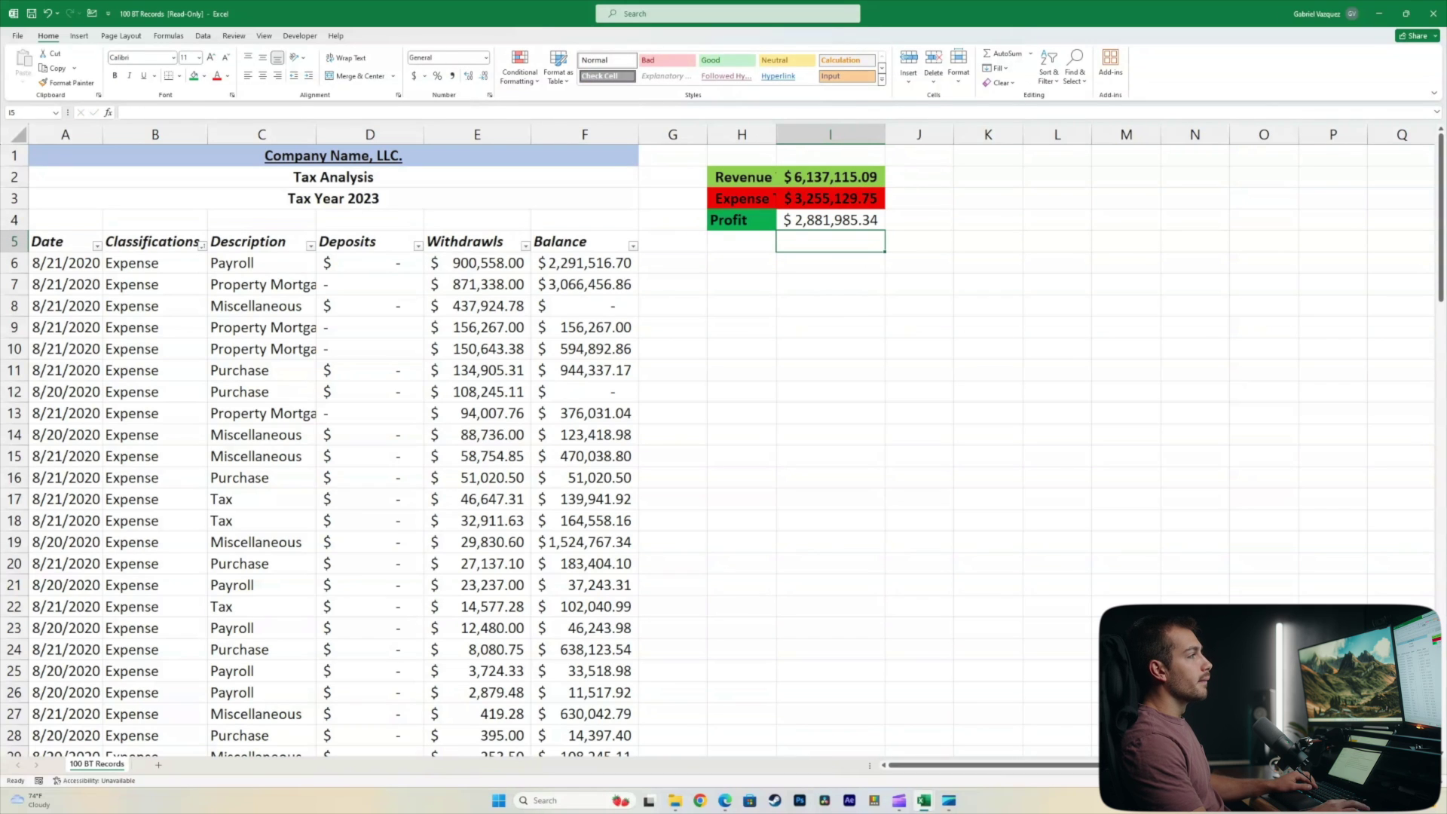
# Step: Make the profit amount in I4 bold with the same green fill as its label
pyautogui.press('Up')
pyautogui.hotkey('ctrl', 'b')
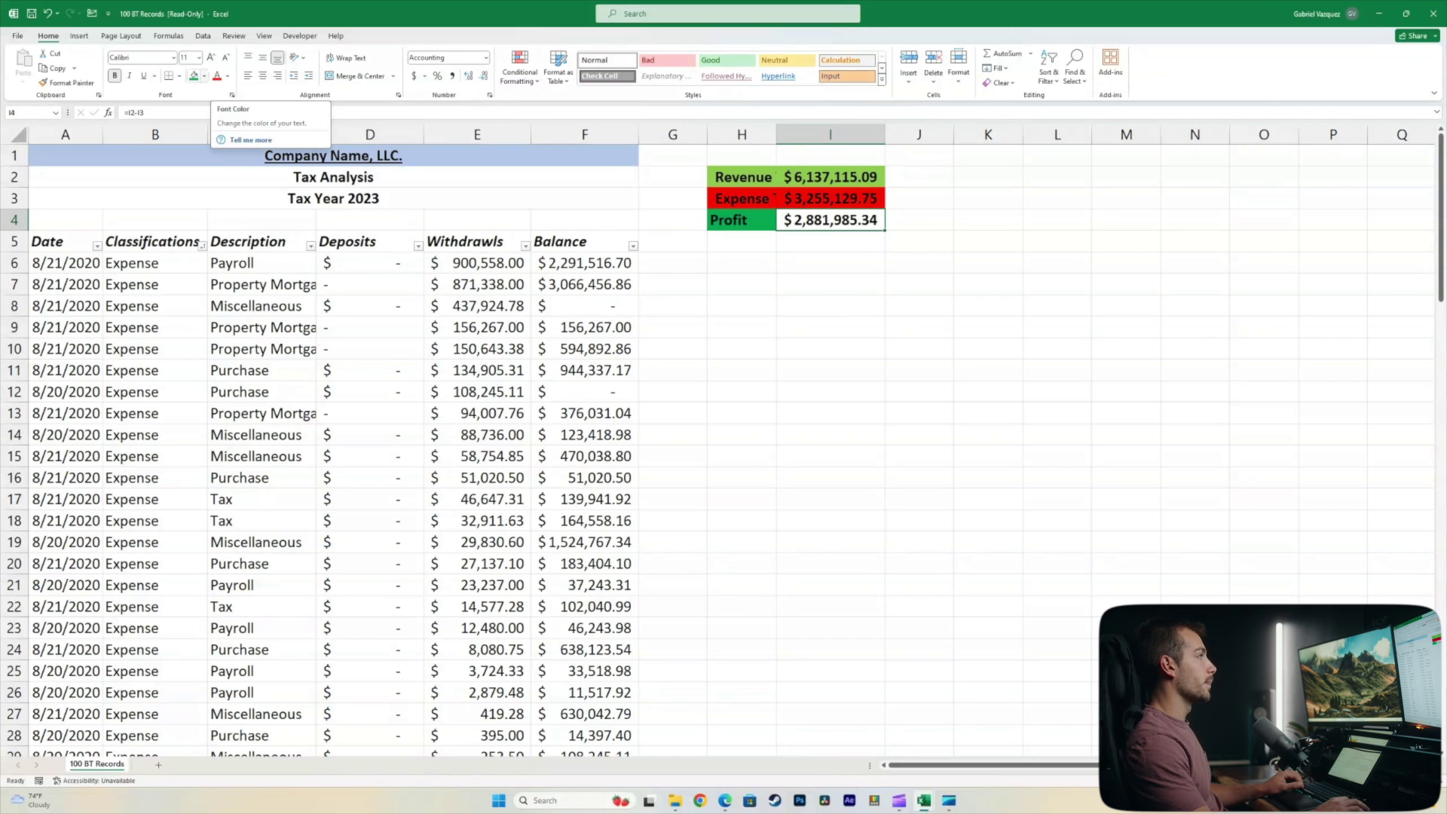
pyautogui.click(194, 75)
pyautogui.click(1264, 369)
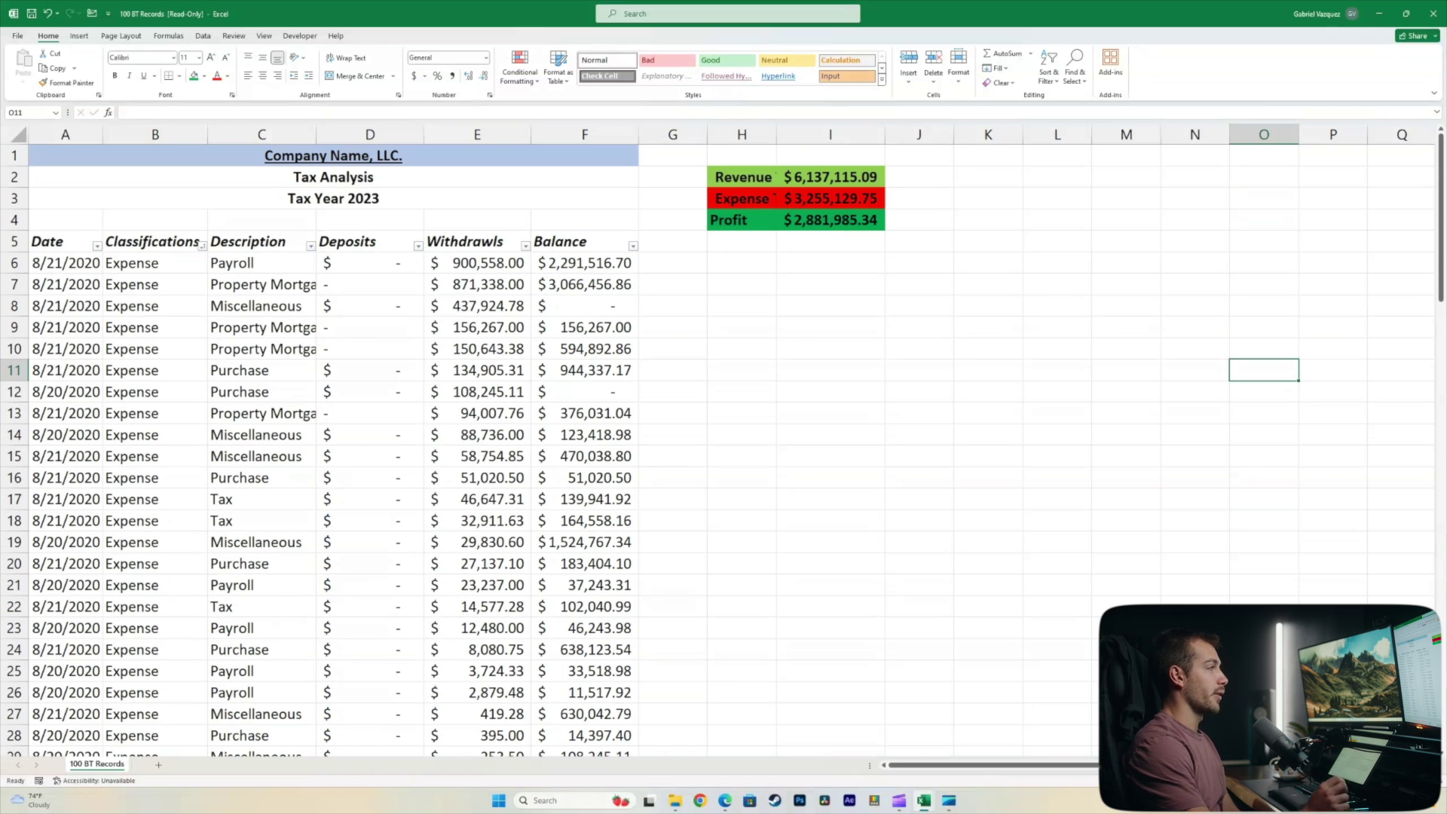
pyautogui.click(829, 241)
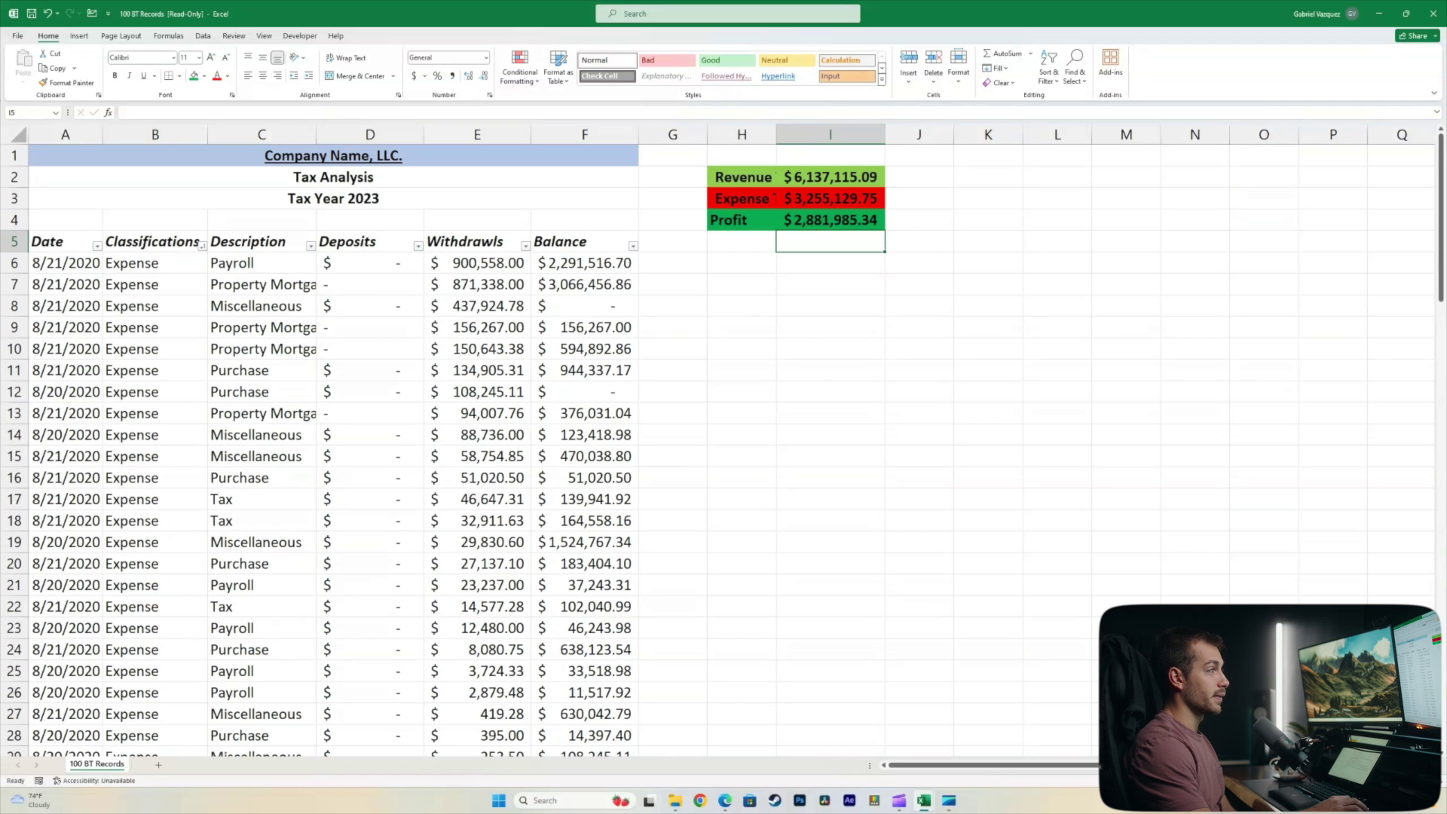
pyautogui.click(742, 241)
pyautogui.click(155, 263)
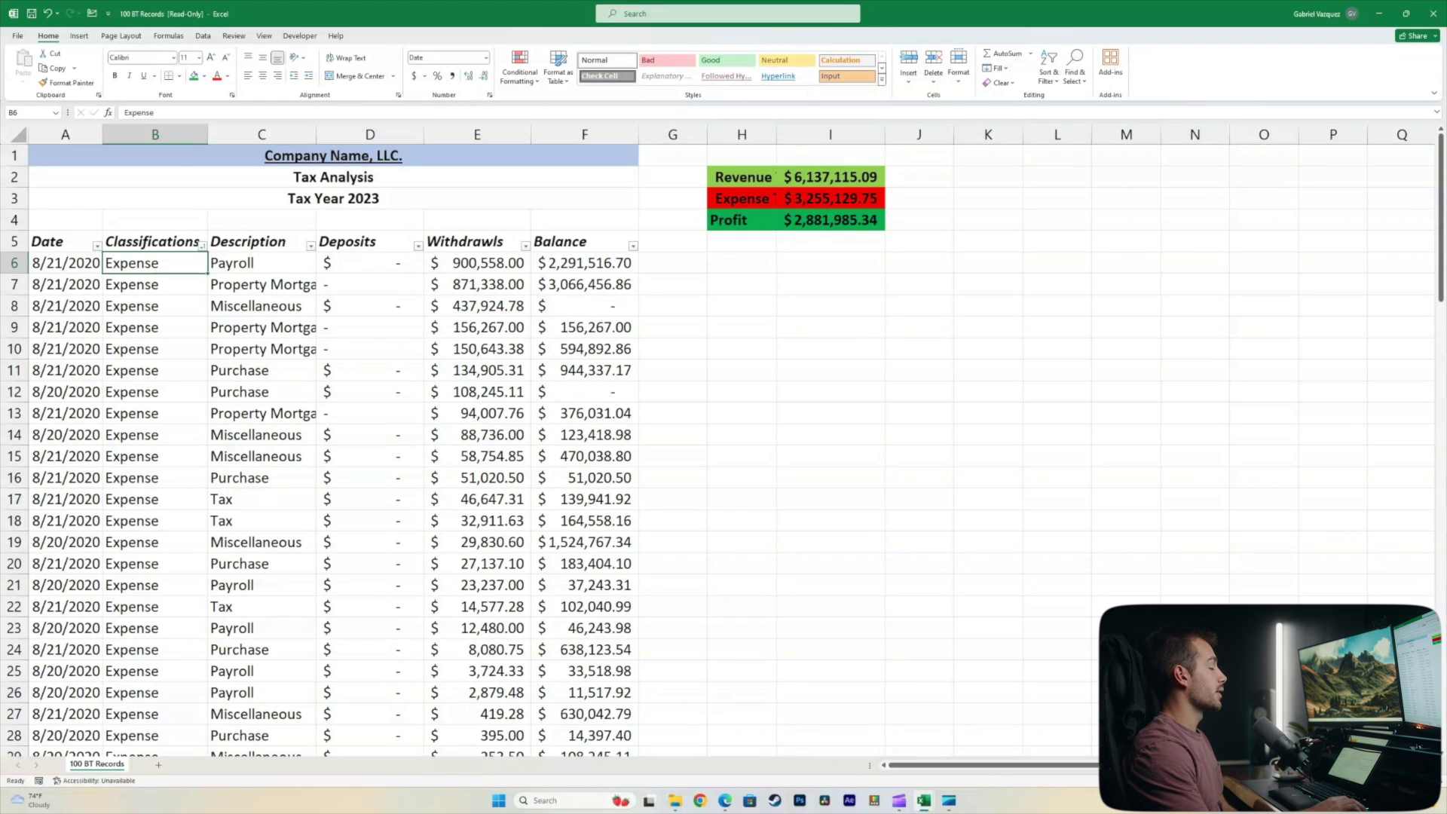
pyautogui.scroll(-8, 155, 263)
pyautogui.scroll(8, 482, 452)
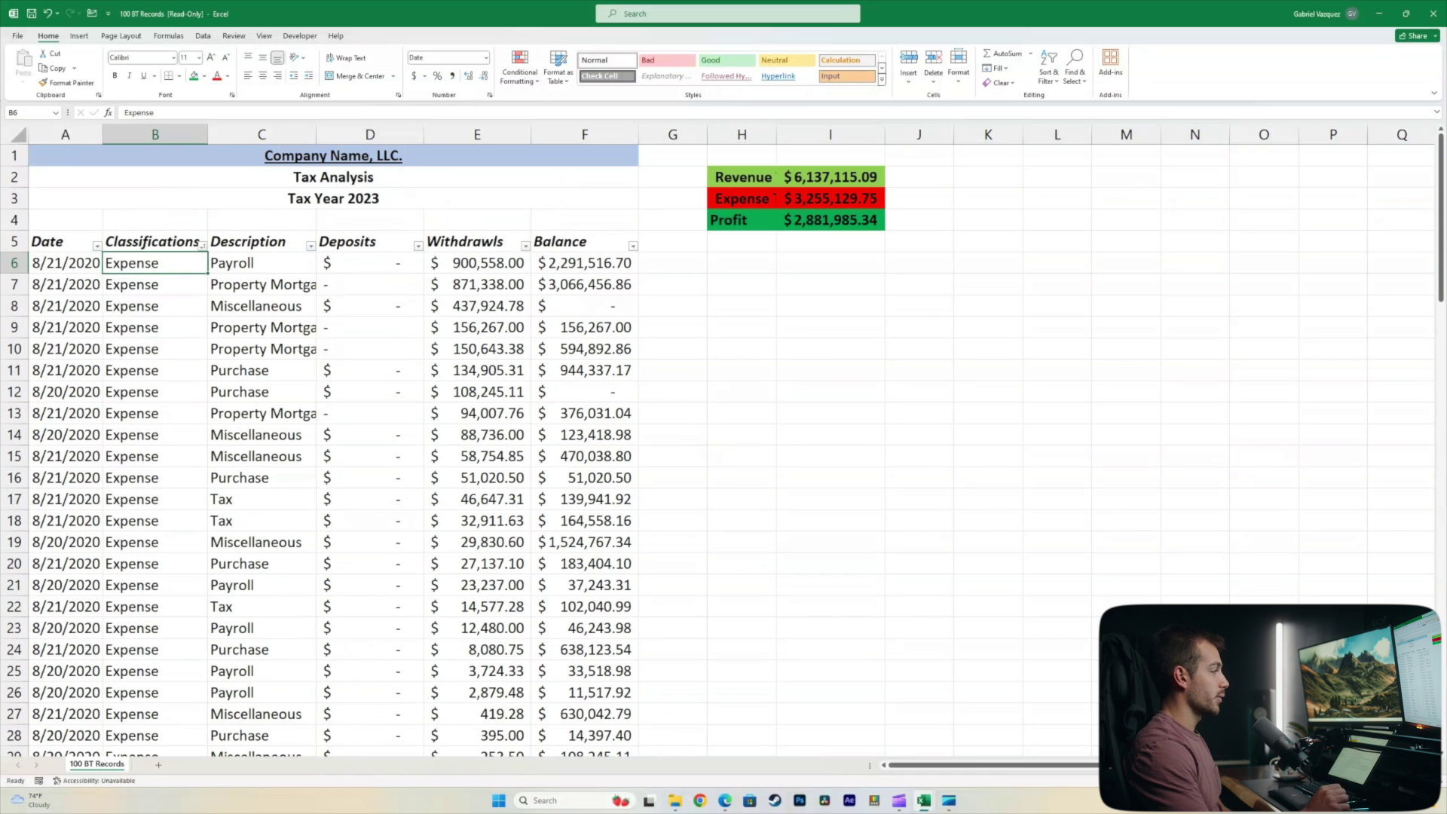
pyautogui.click(672, 262)
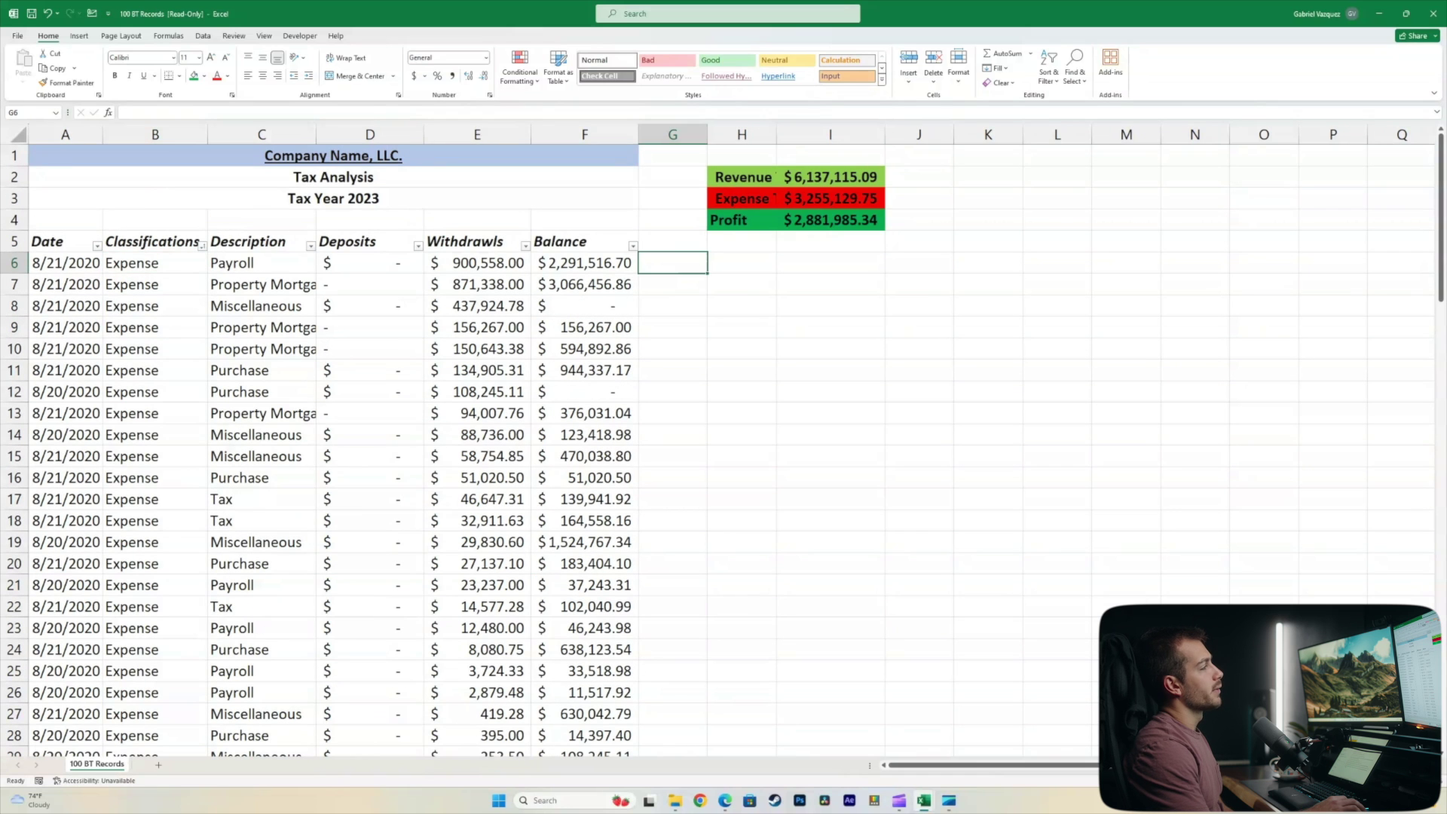
pyautogui.click(673, 241)
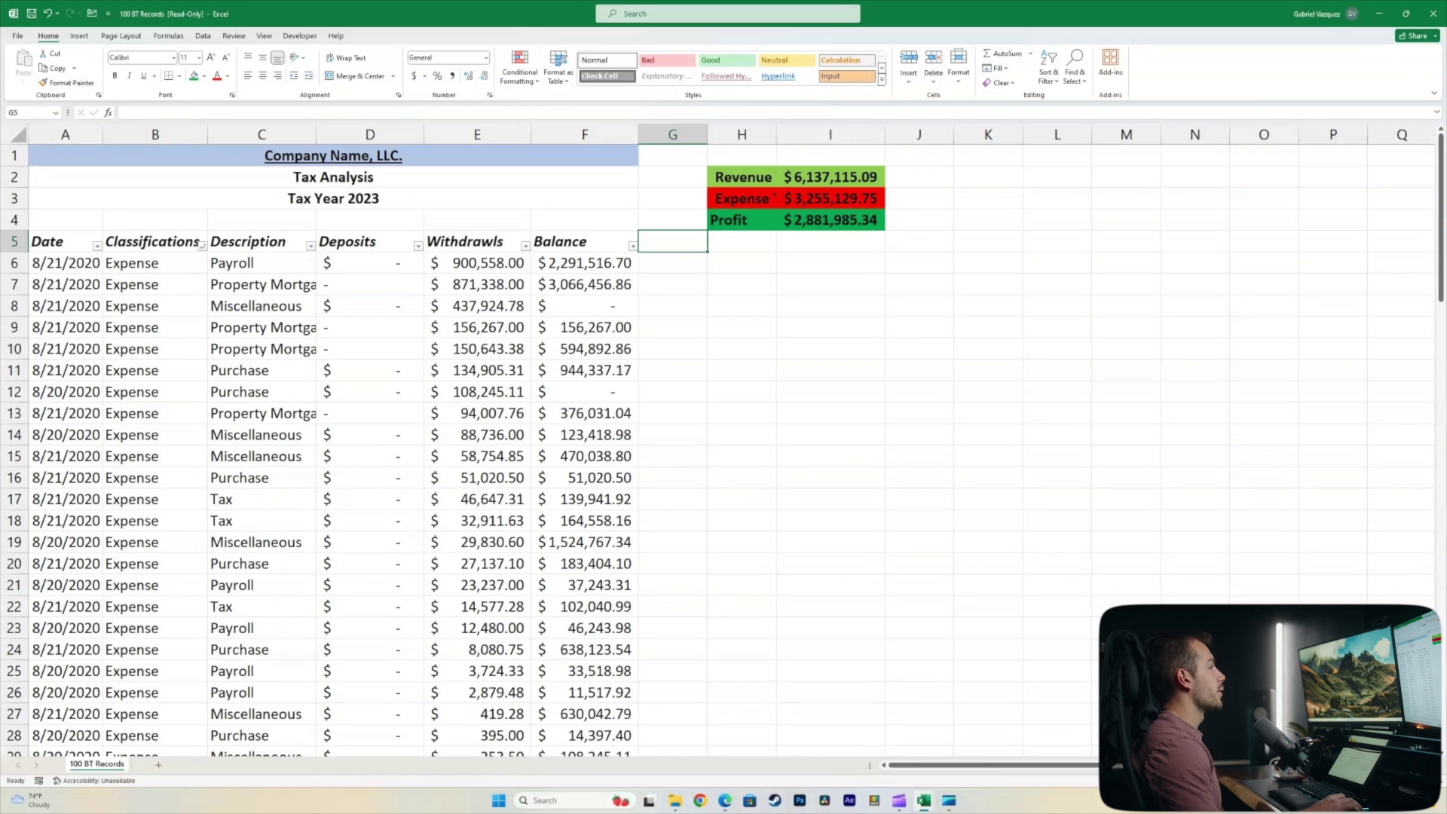
# Step: Review the Expense, owner distribution and Revenue groups down the sheet, including the Expense Totals row
pyautogui.click(155, 263)
pyautogui.scroll(-3, 154, 302)
pyautogui.scroll(3, 189, 317)
pyautogui.click(262, 327)
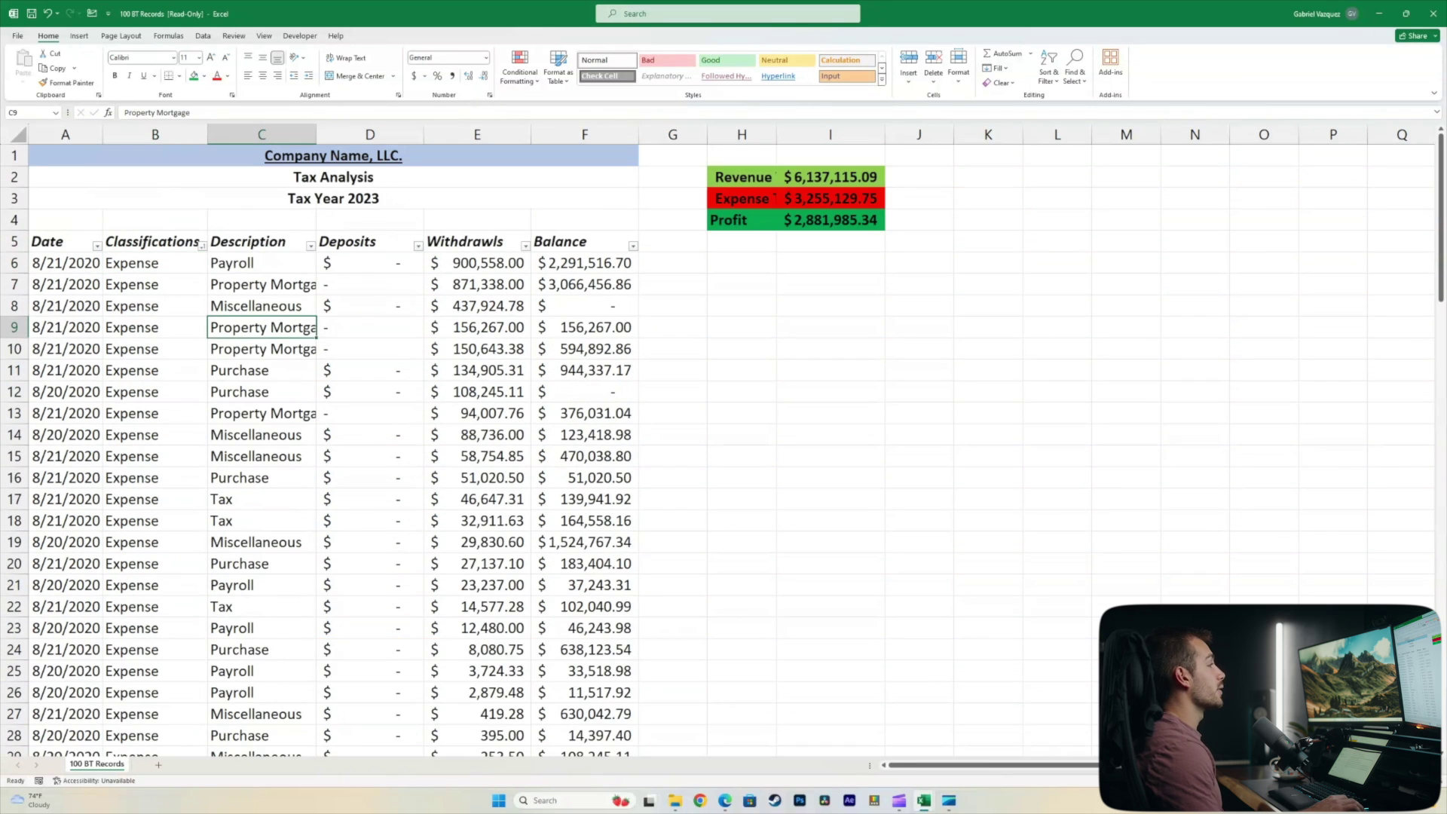
pyautogui.scroll(-4, 331, 452)
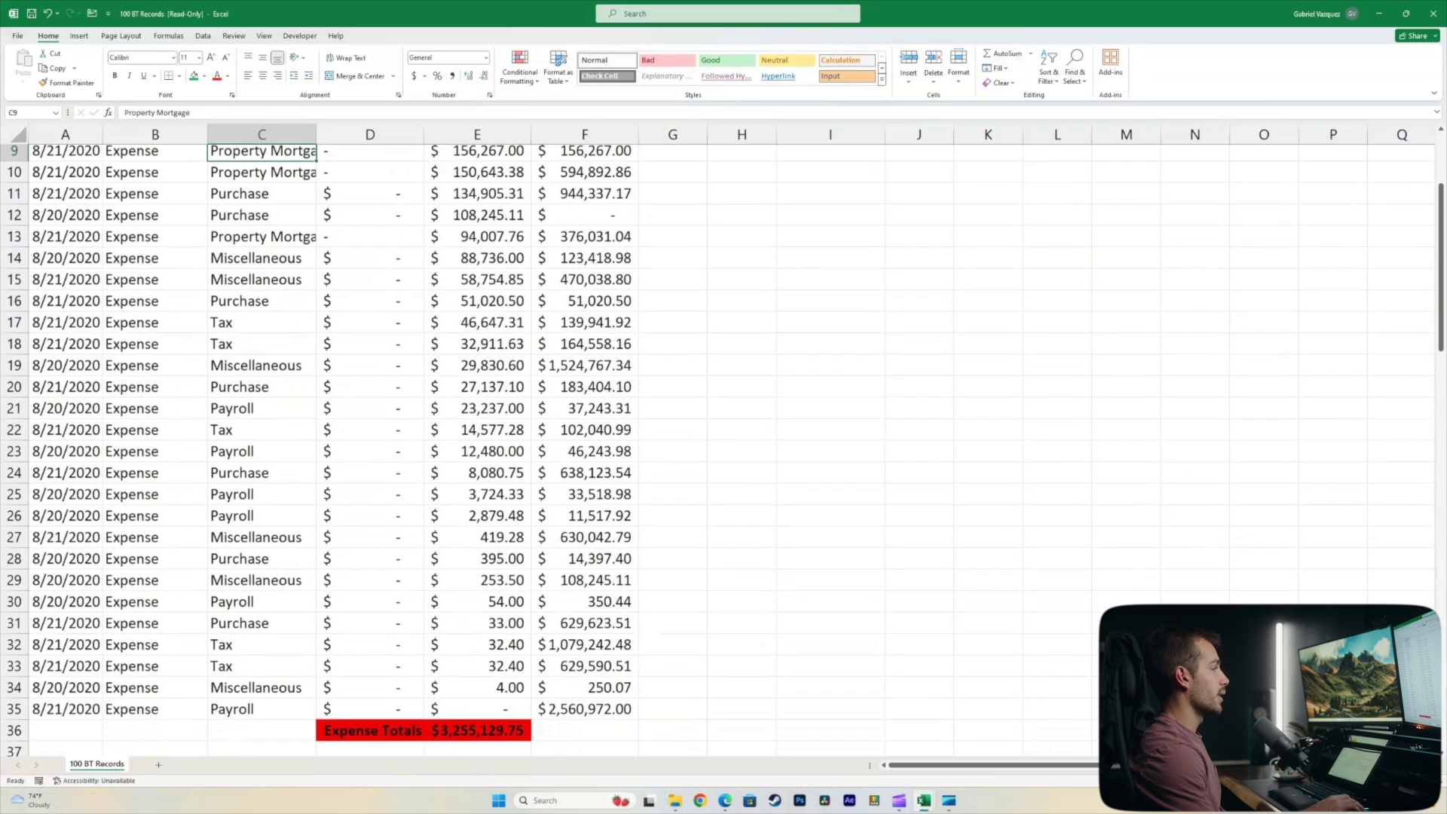
pyautogui.scroll(3, 331, 452)
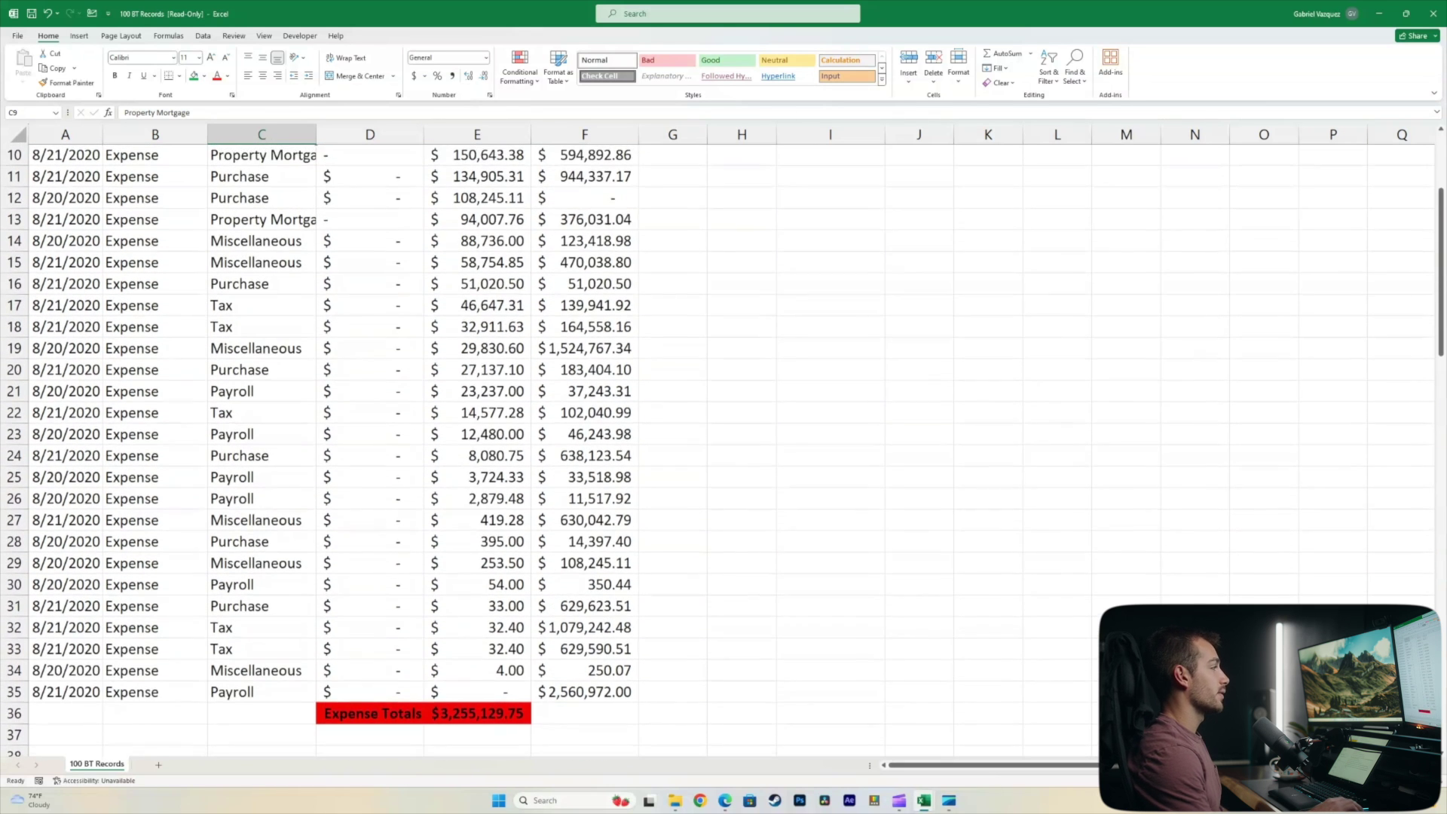
pyautogui.scroll(-7, 331, 452)
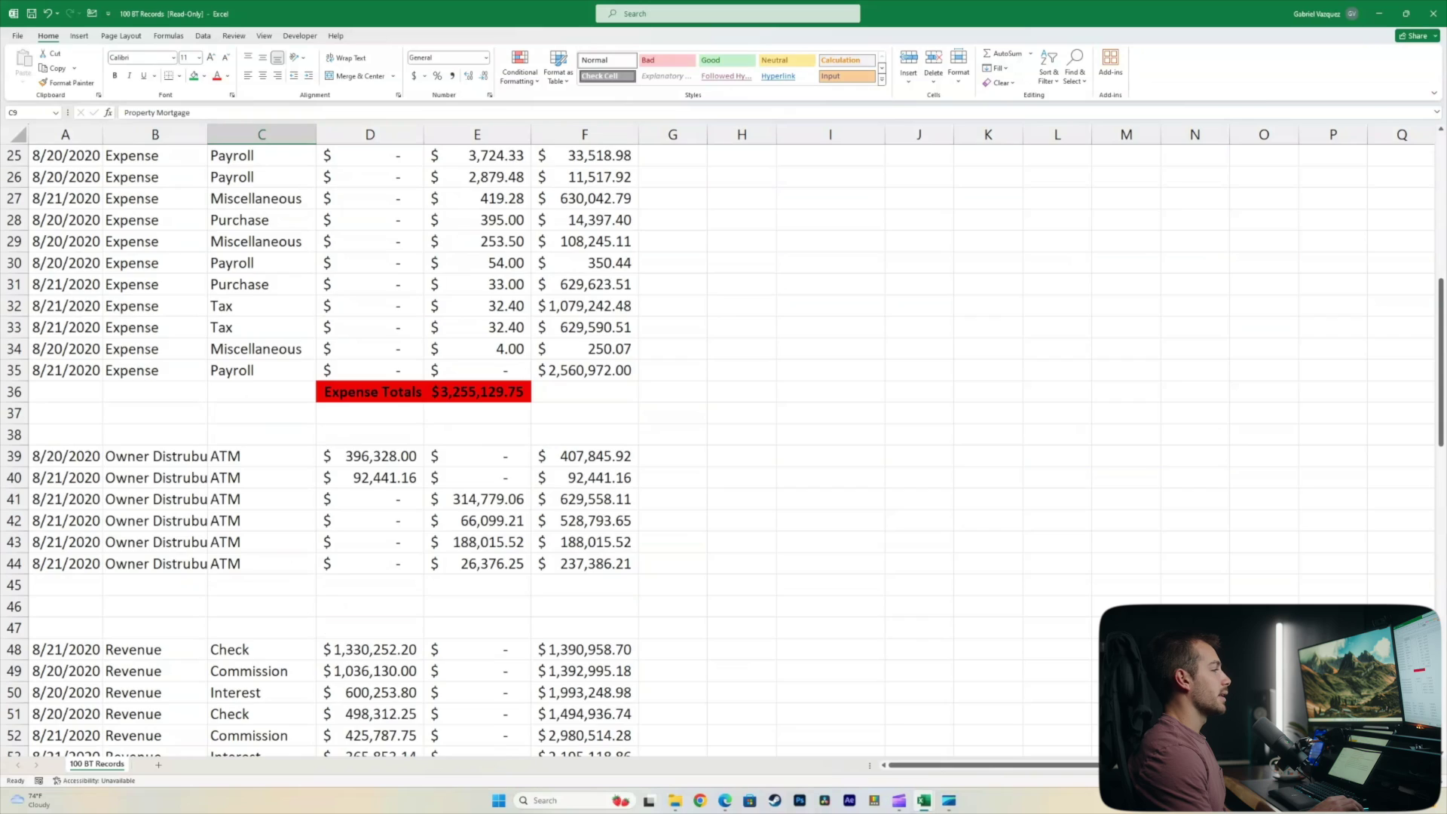
pyautogui.scroll(-13, 332, 452)
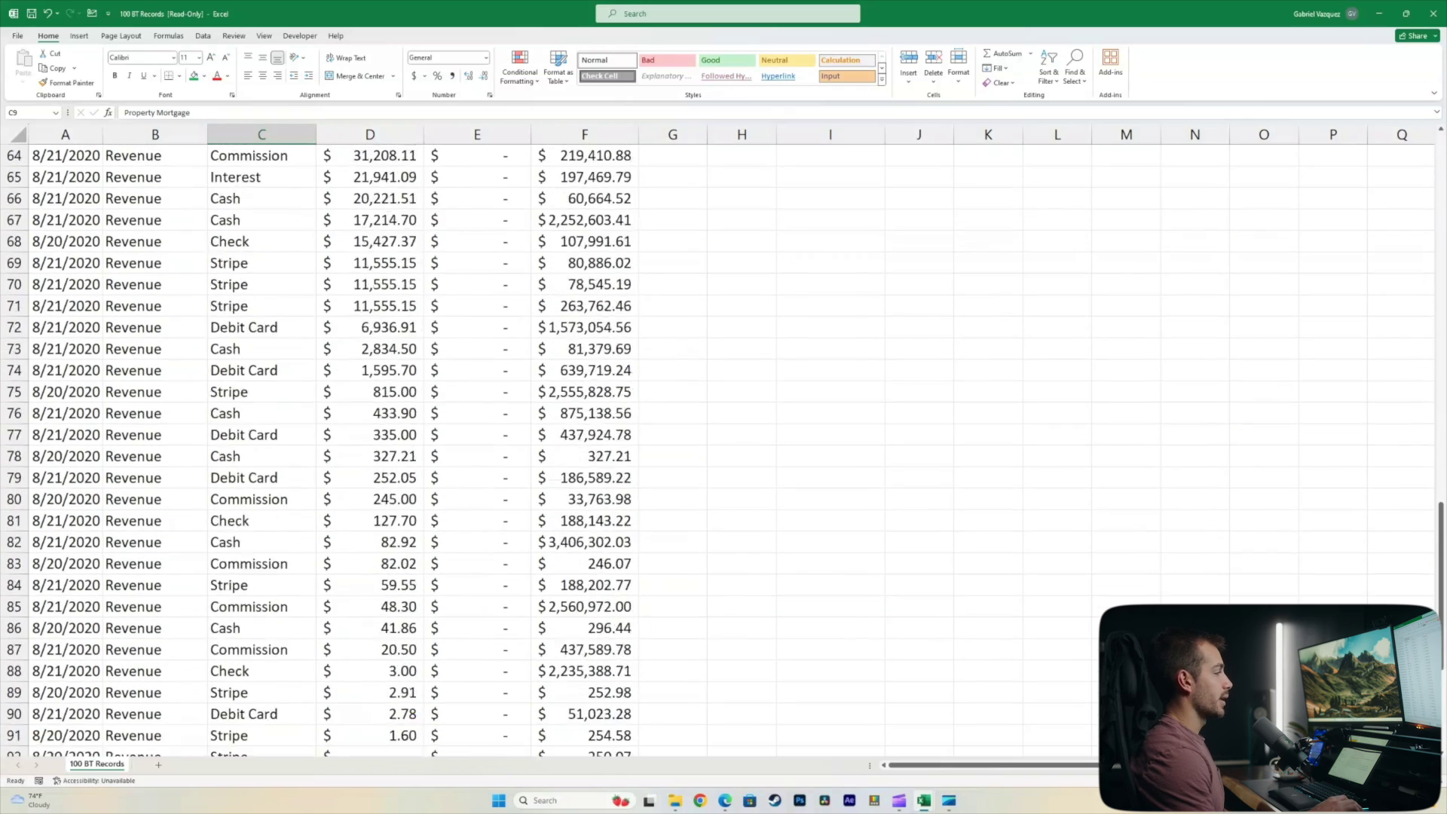